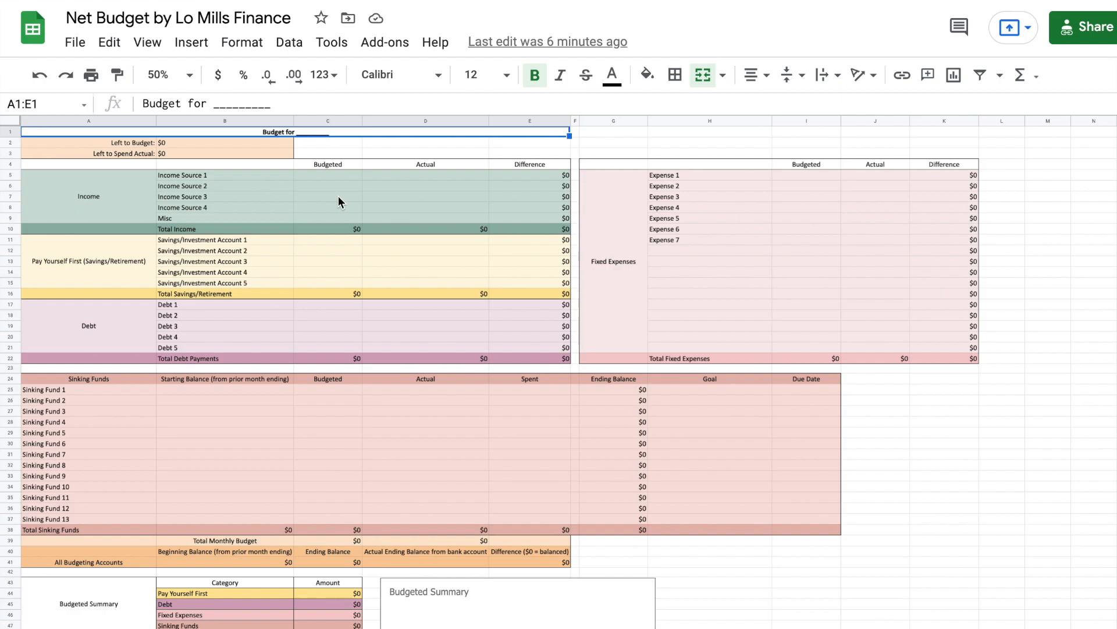
- Try inserting a row above the Income Source 3 row and undo the insertion
click(337, 196)
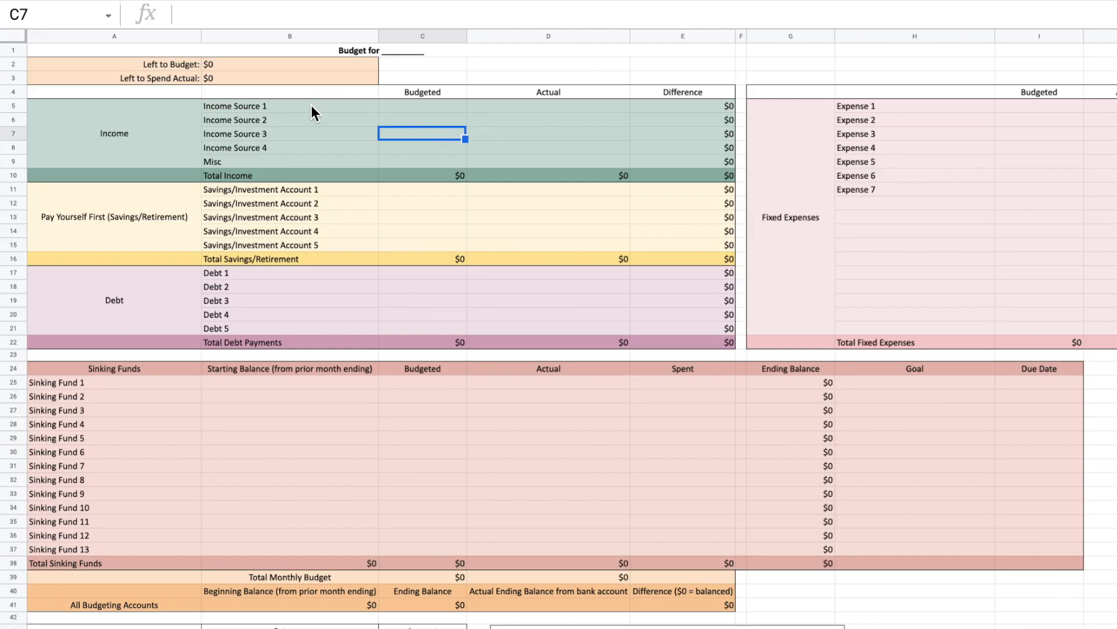
drag(312, 107, 321, 143)
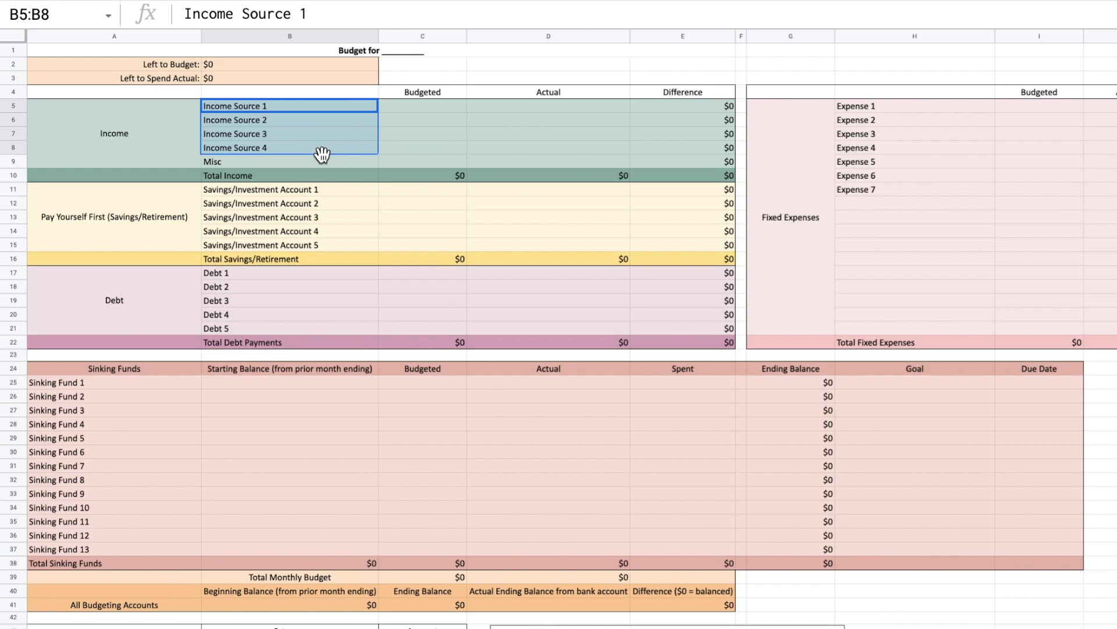
click(320, 135)
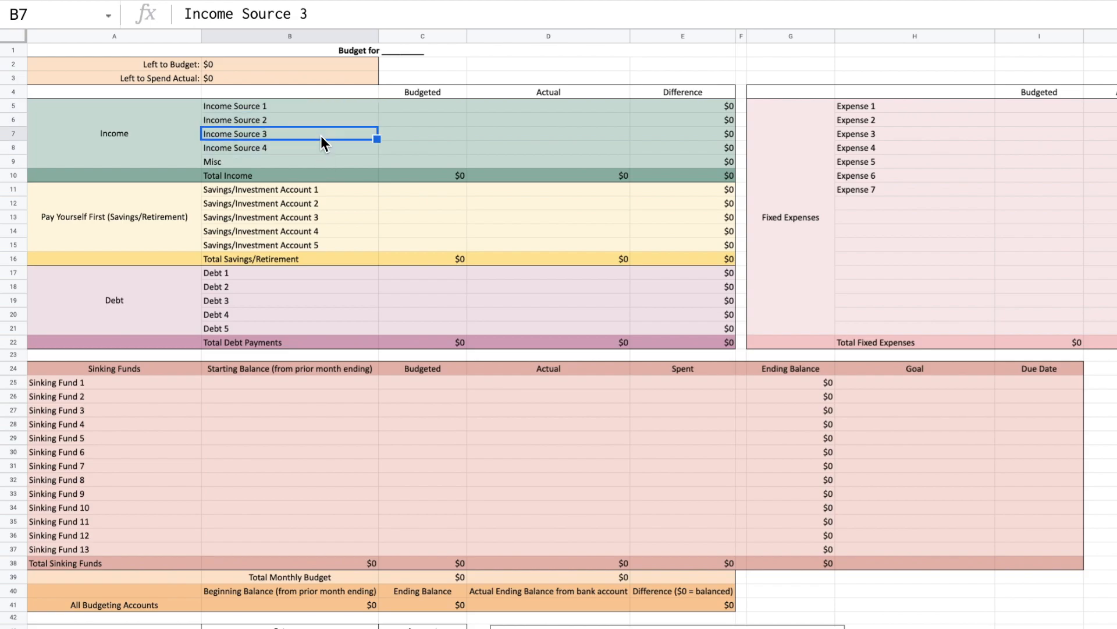
click(415, 135)
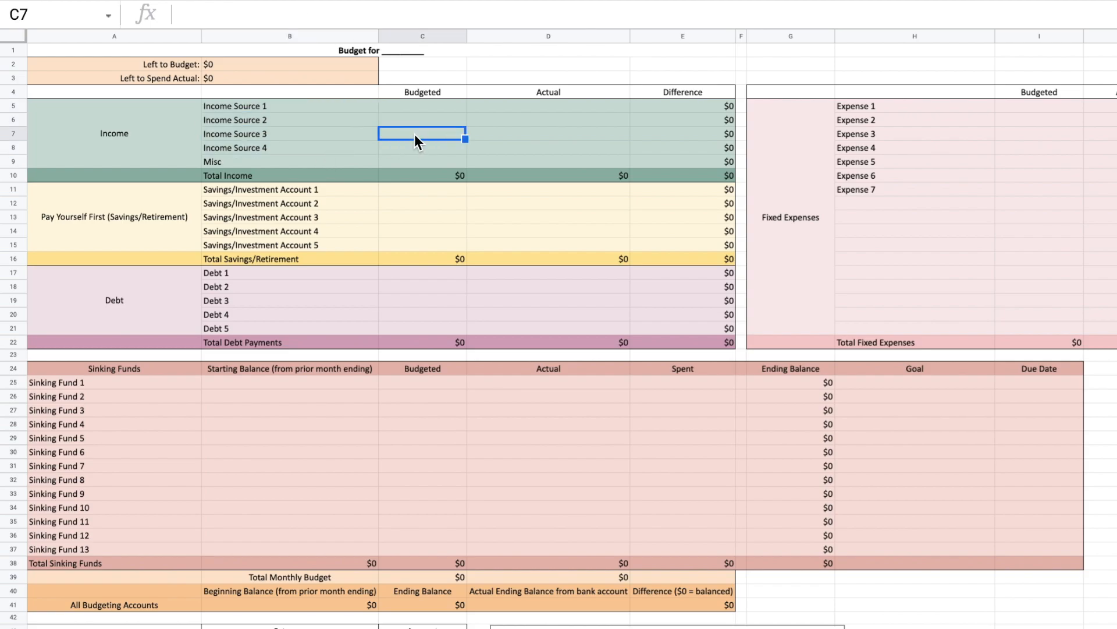
right_click(416, 140)
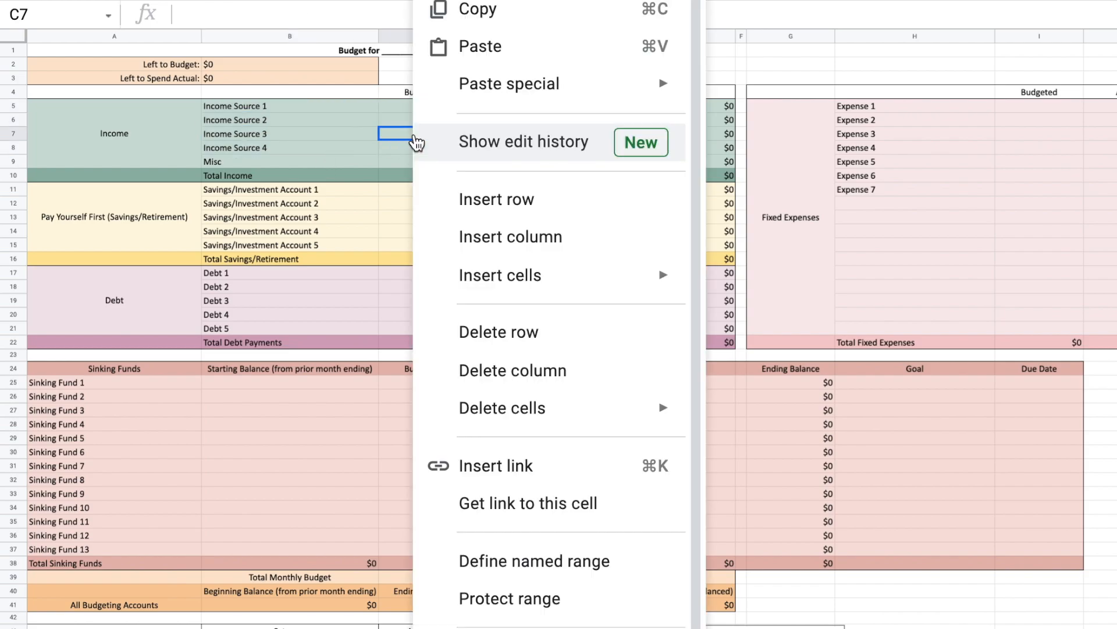
click(492, 199)
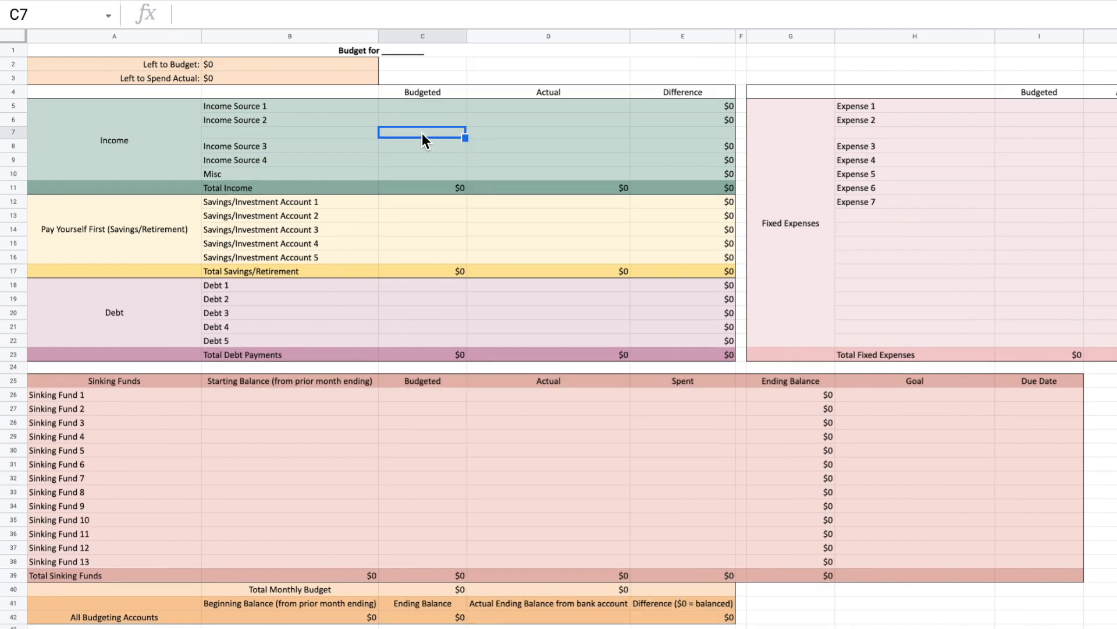
key(ctrl+z)
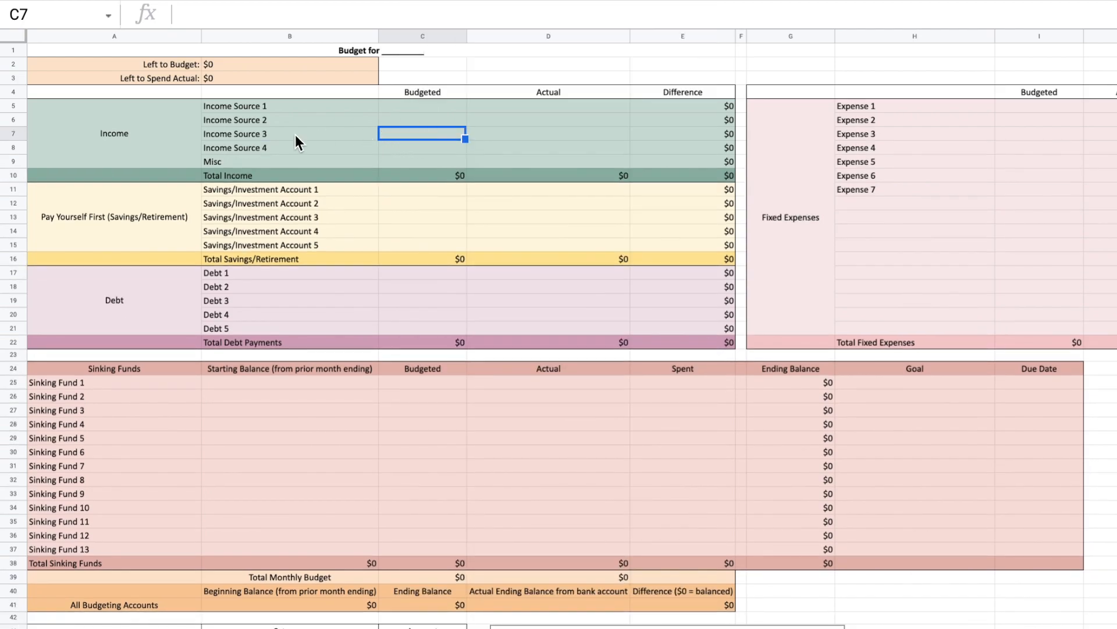
- Clear the Misc, Income Source 4 and Income Source 3 labels from cells B9, B8 and B7
click(288, 161)
key(BackSpace)
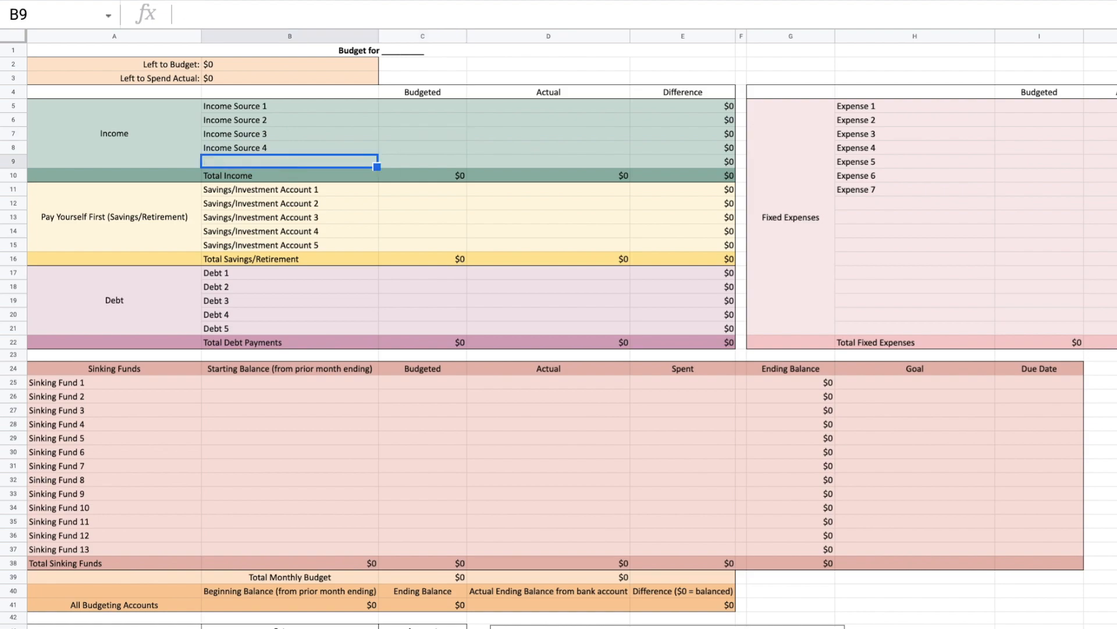
click(289, 148)
key(BackSpace)
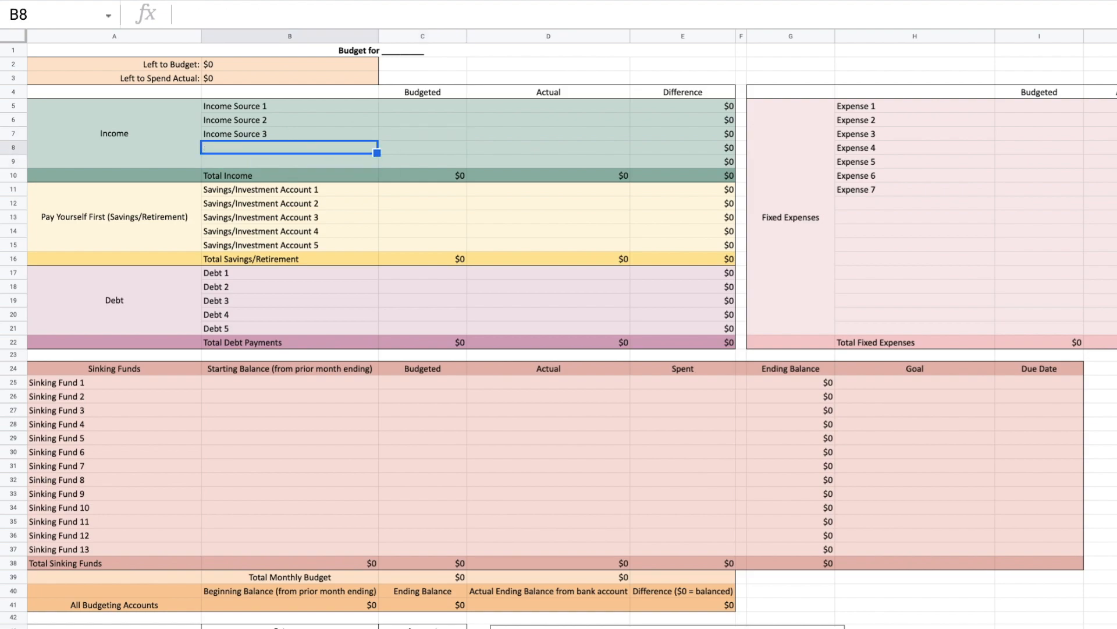
click(250, 137)
key(BackSpace)
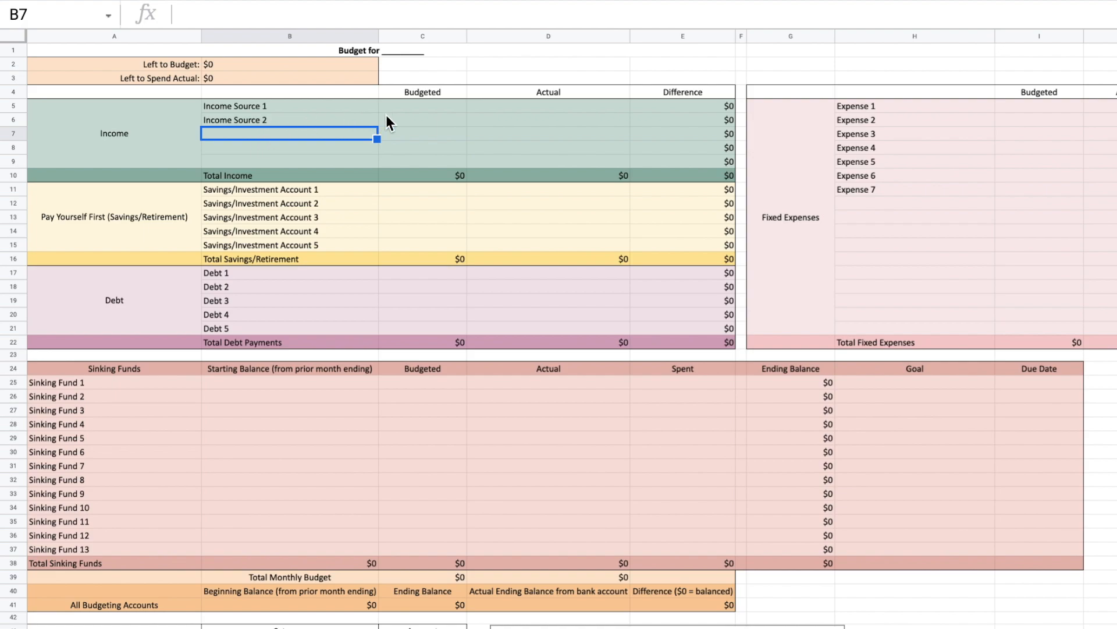
- Try to hide the unused income rows 7 to 9
click(429, 111)
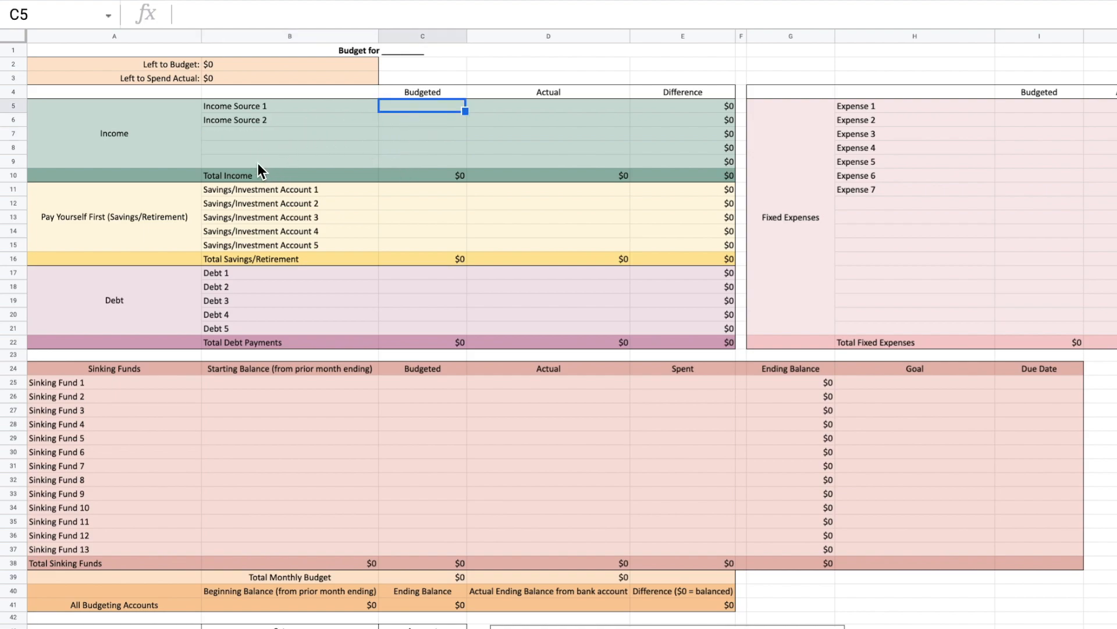
click(11, 134)
drag(11, 134, 13, 157)
right_click(14, 157)
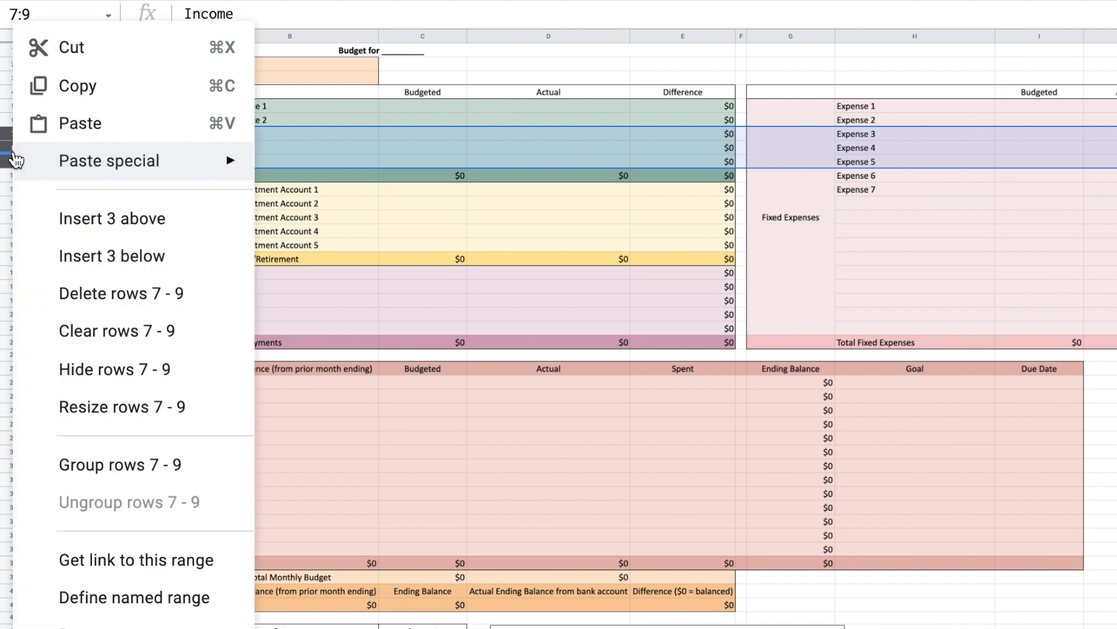
mouse_move(16, 160)
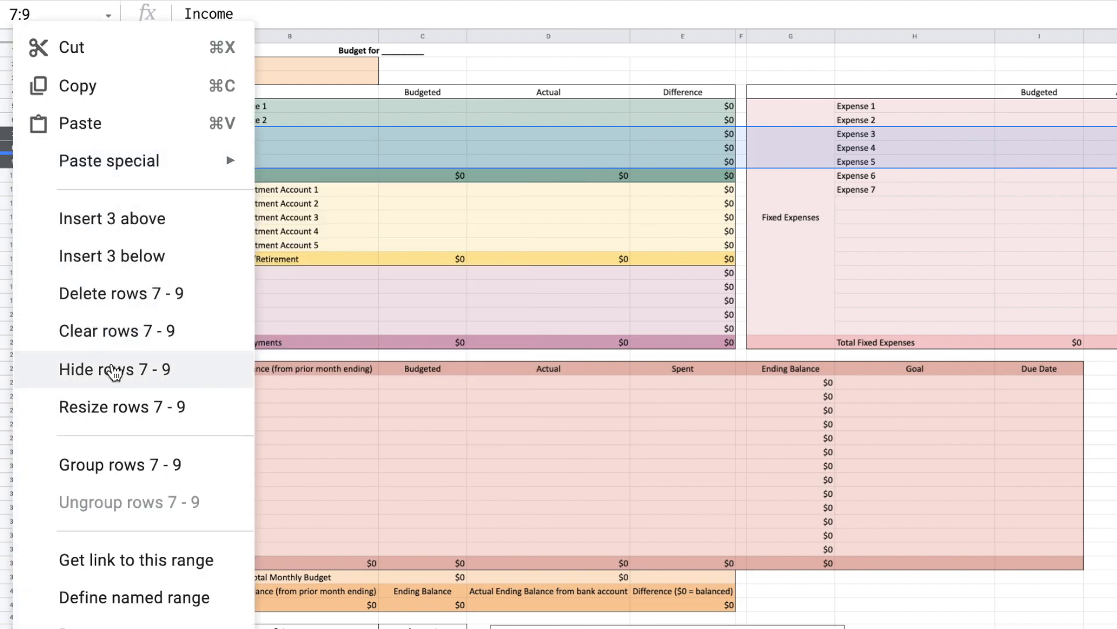
click(114, 369)
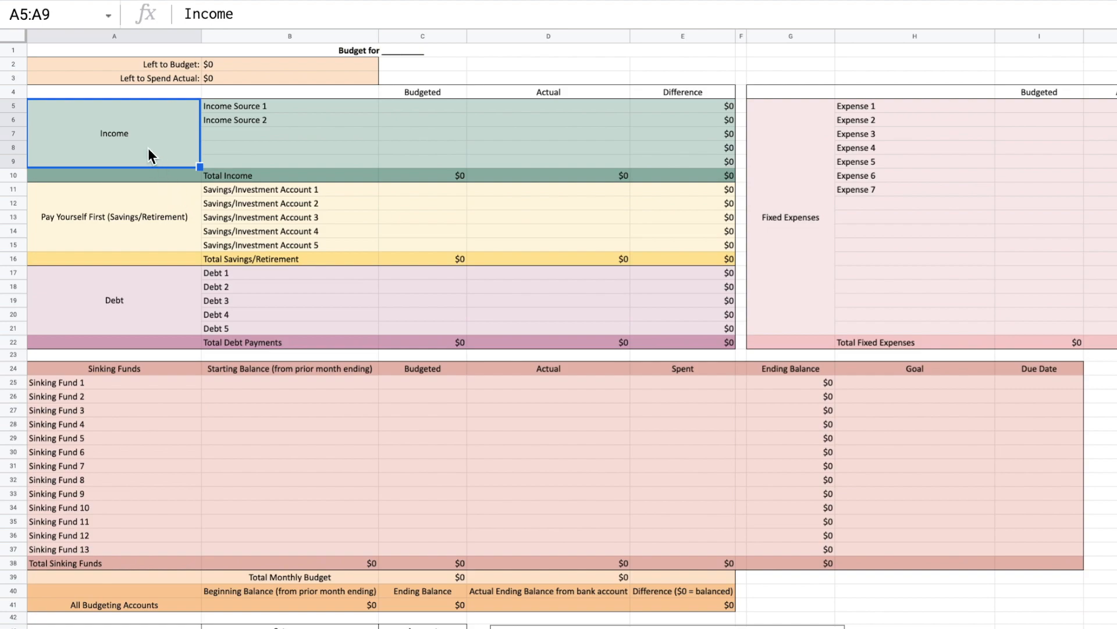
- Look over the Pay Yourself First, Debt, Fixed Expenses and Sinking Funds sections of the budget
click(159, 213)
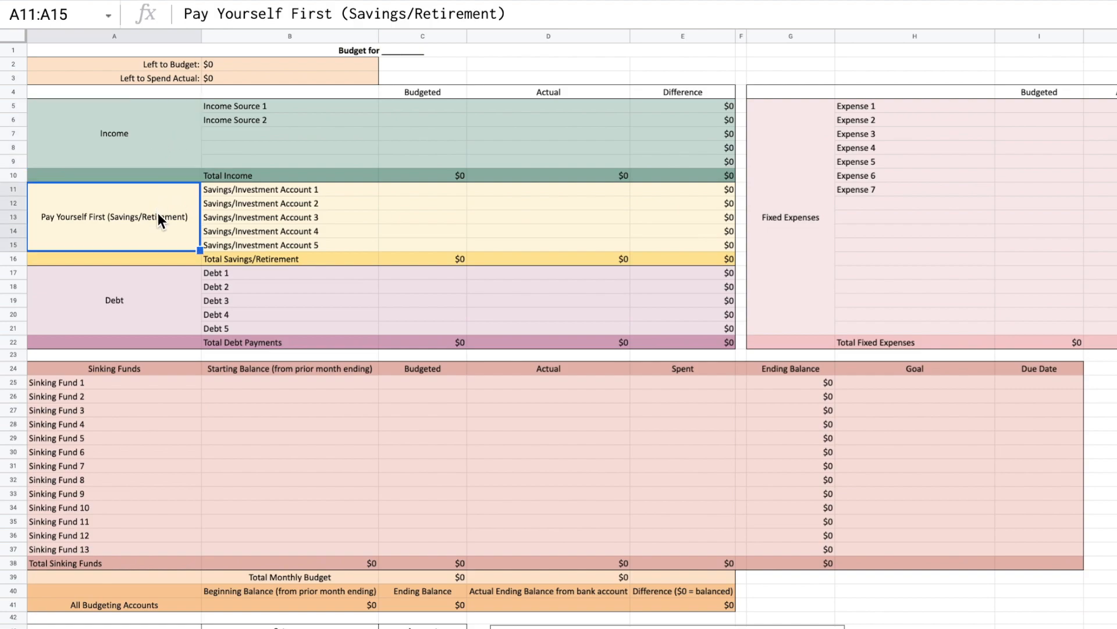
click(153, 295)
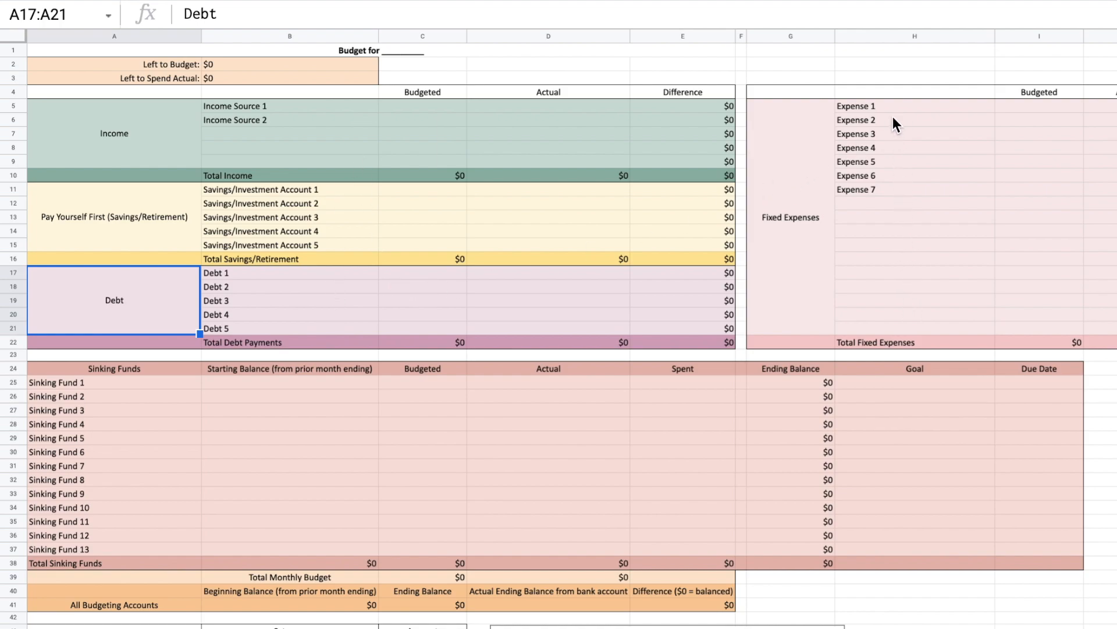
drag(891, 110, 905, 211)
click(904, 180)
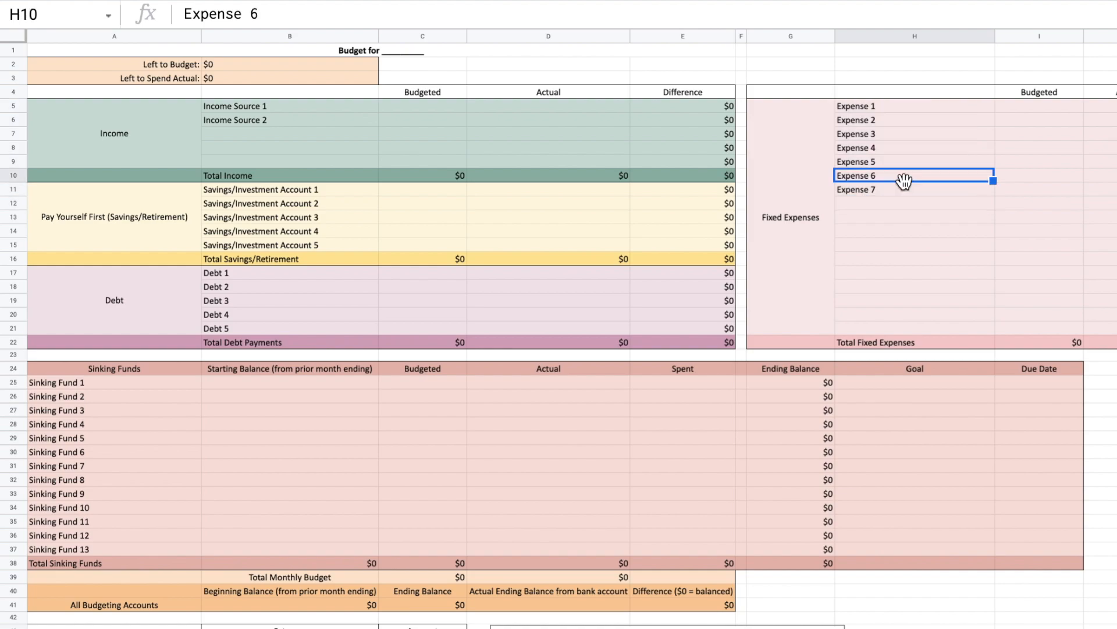
drag(112, 89, 668, 307)
drag(784, 96, 1116, 327)
drag(35, 367, 911, 527)
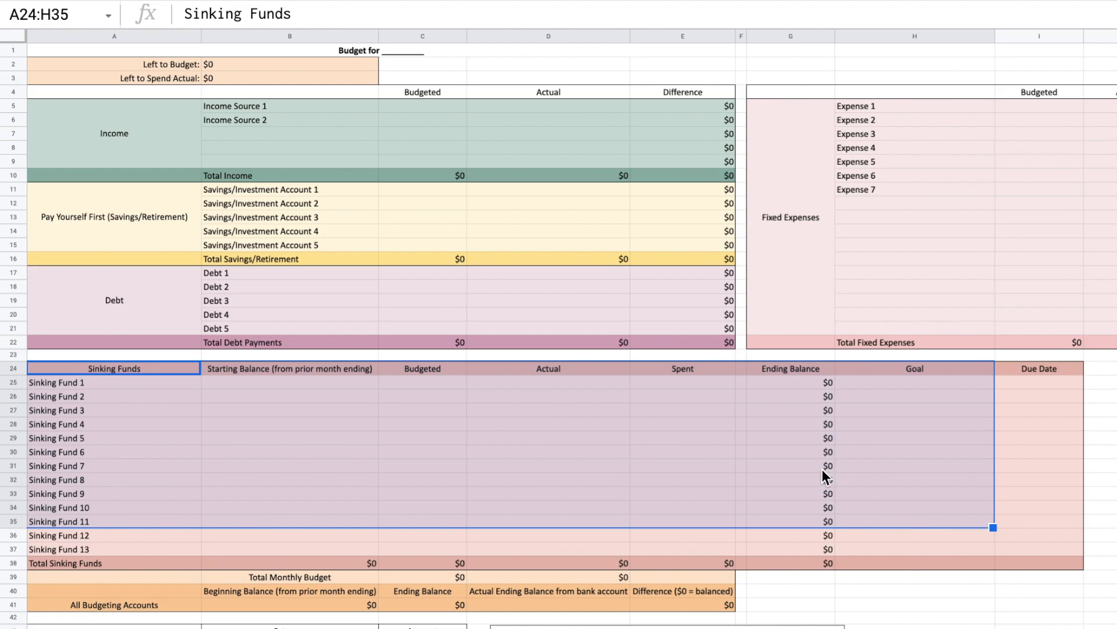
- Check the middle rows of the Pay Yourself First, Debt and Fixed Expenses sections as insertion points for extra rows
click(329, 231)
click(329, 219)
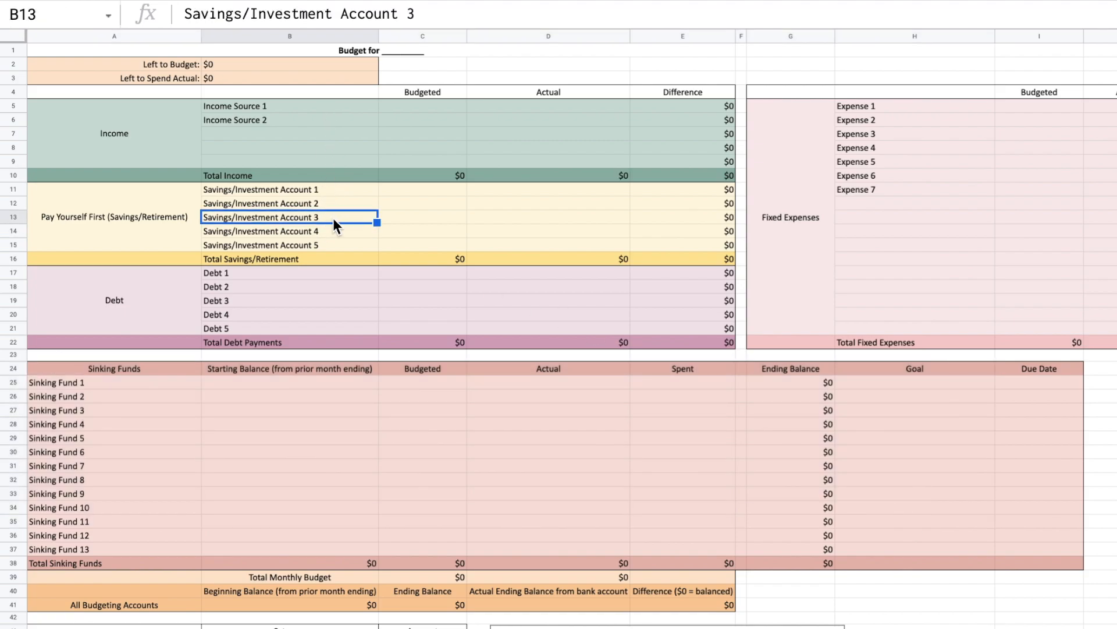
right_click(333, 218)
key(Escape)
click(331, 300)
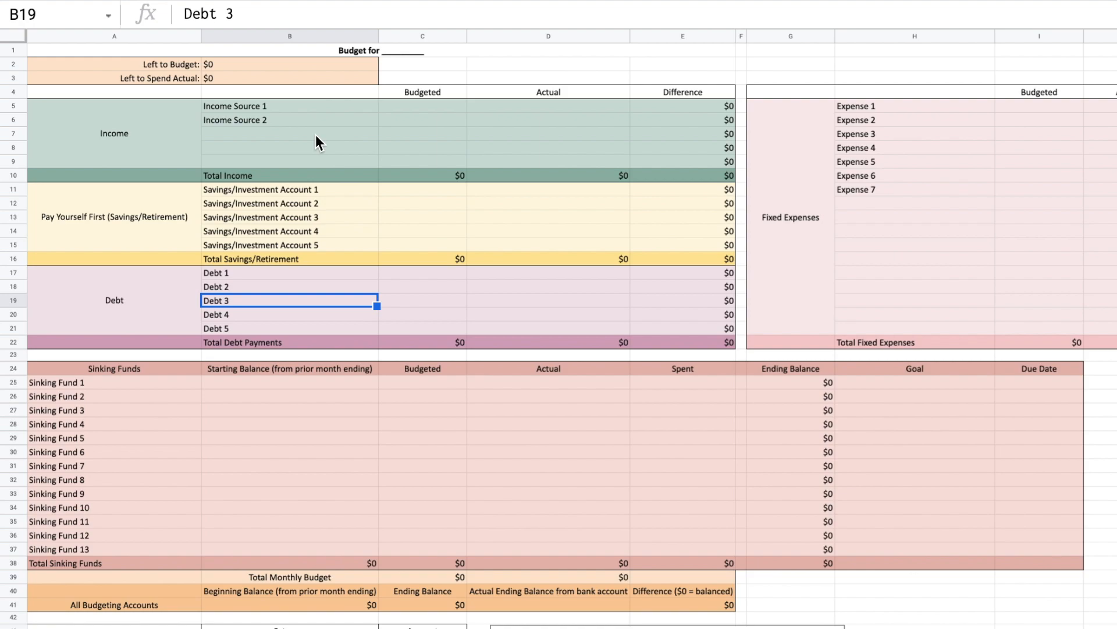
click(316, 222)
click(316, 300)
click(892, 163)
- Insert a blank row above Sinking Fund 5 in the Sinking Funds table
click(147, 387)
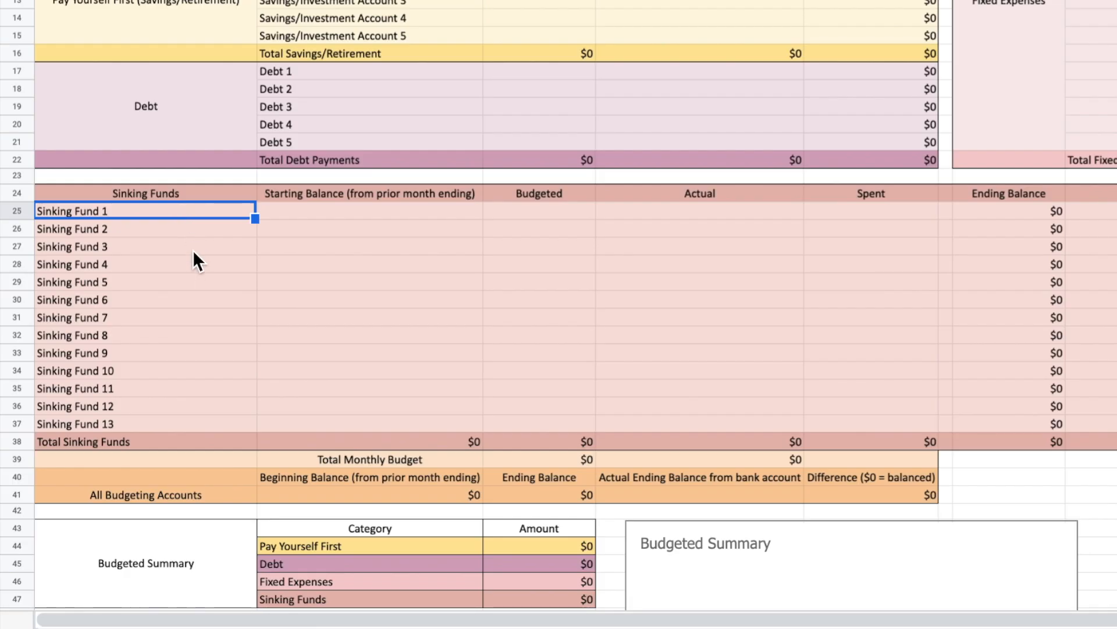
click(170, 285)
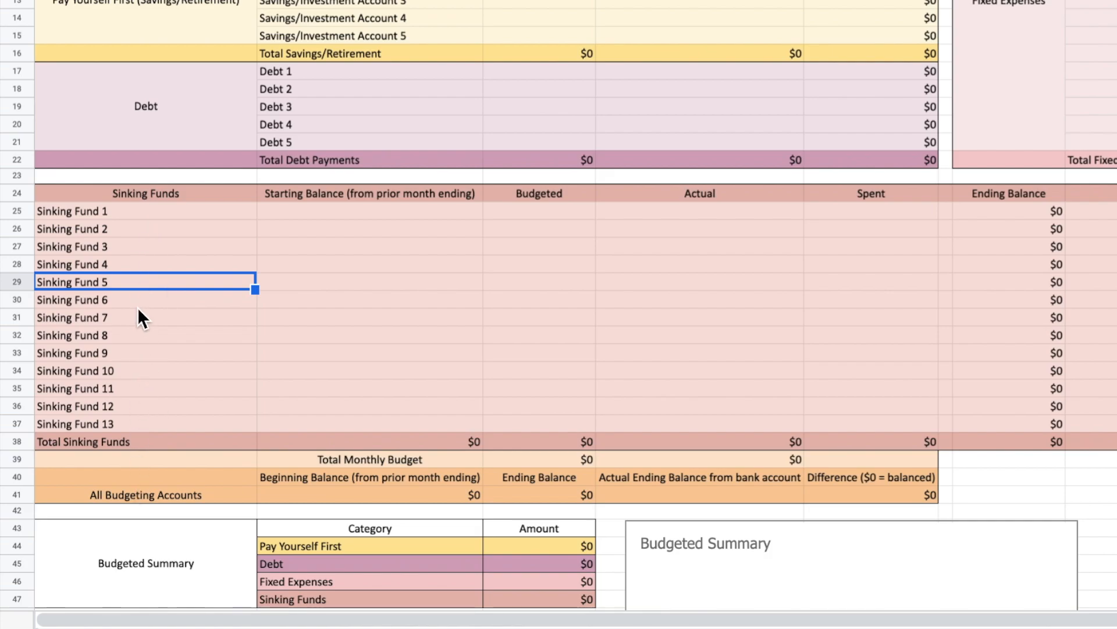
right_click(135, 283)
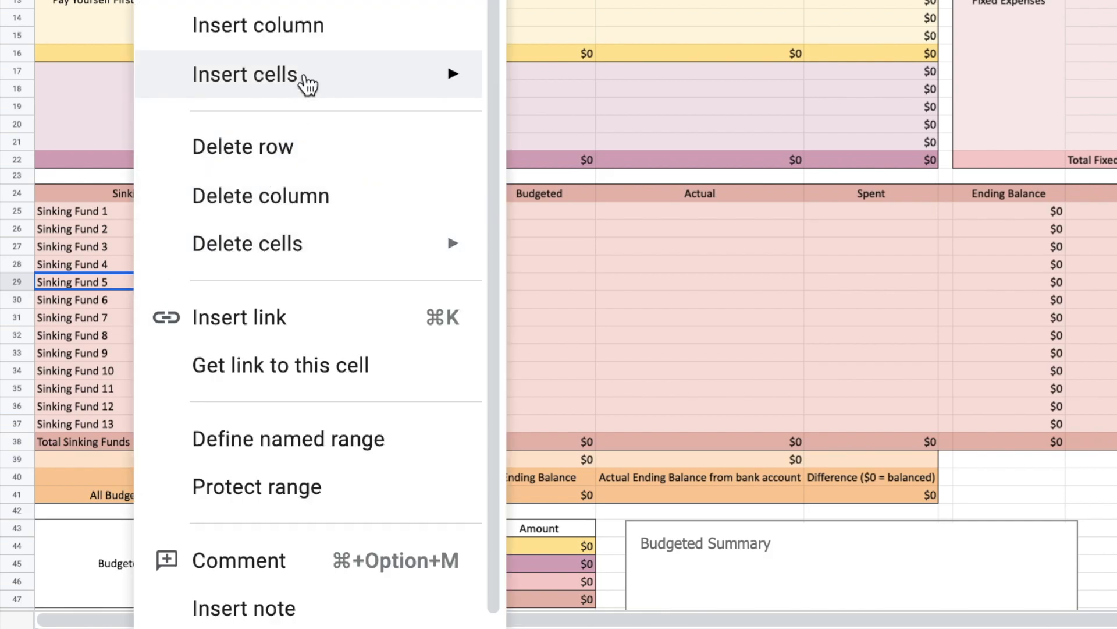
click(312, 3)
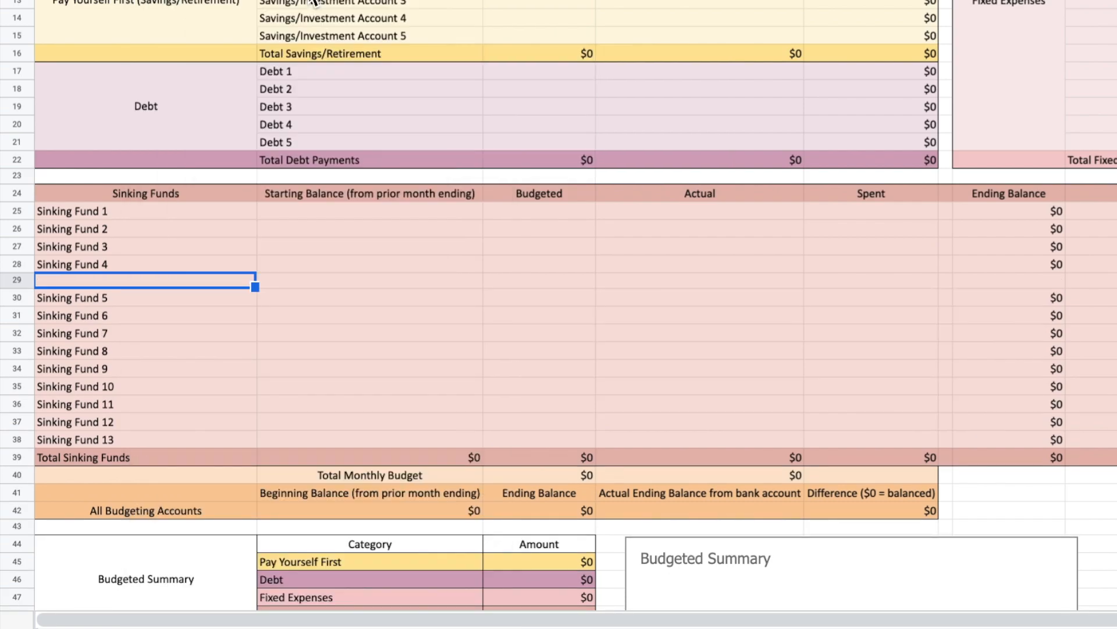
- Fill the Ending Balance formula from the Sinking Fund 4 row down into the blank row 29
click(1057, 282)
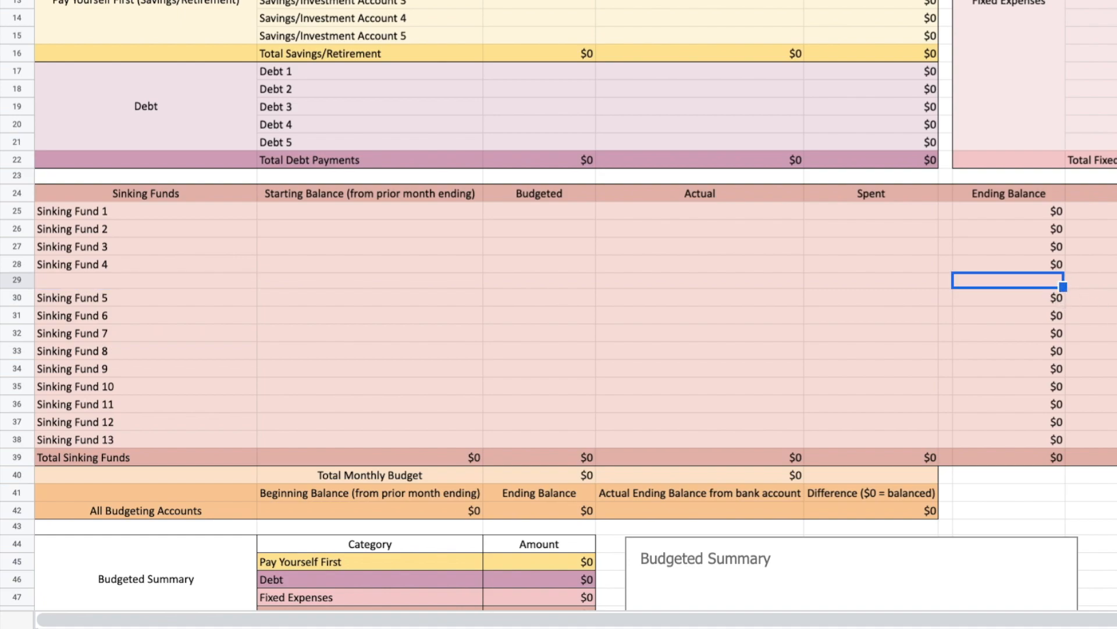
click(1050, 263)
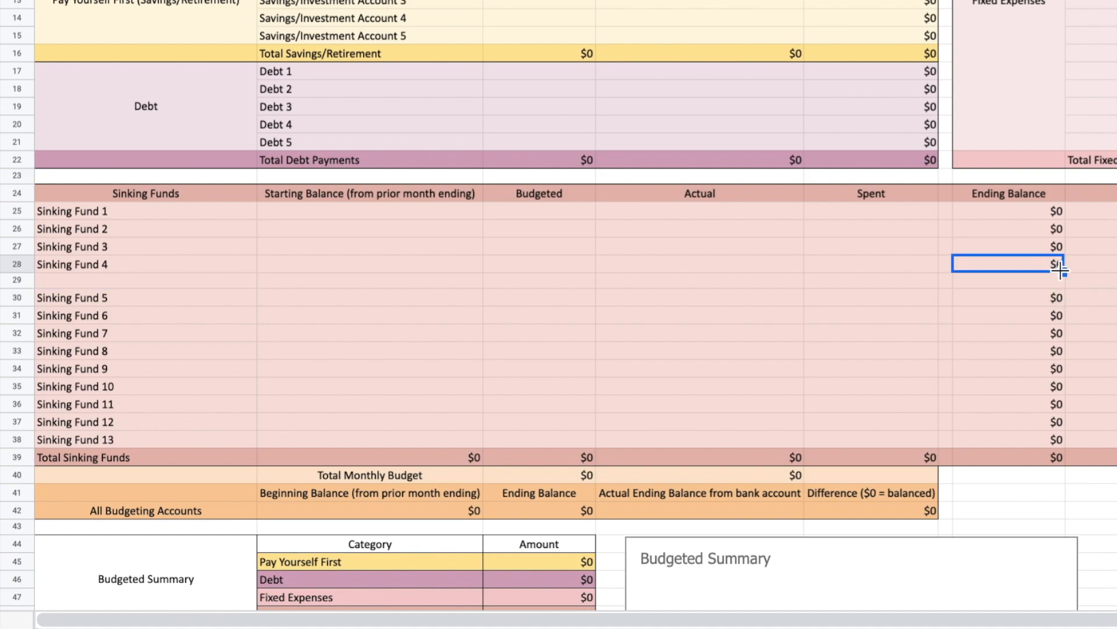
drag(1063, 271, 1064, 282)
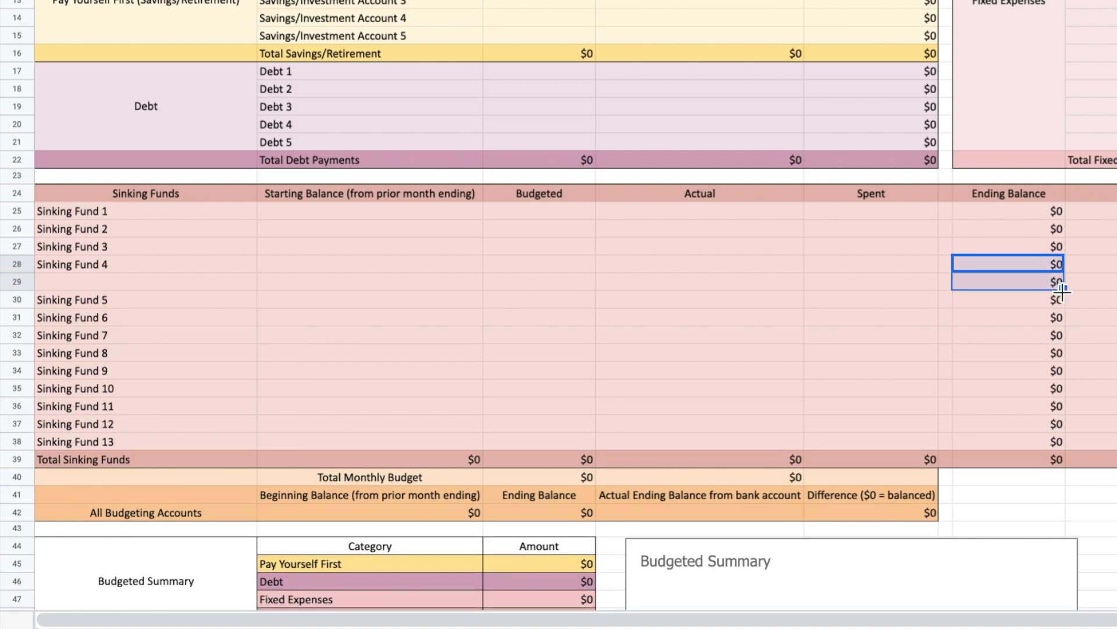
key(ctrl+z)
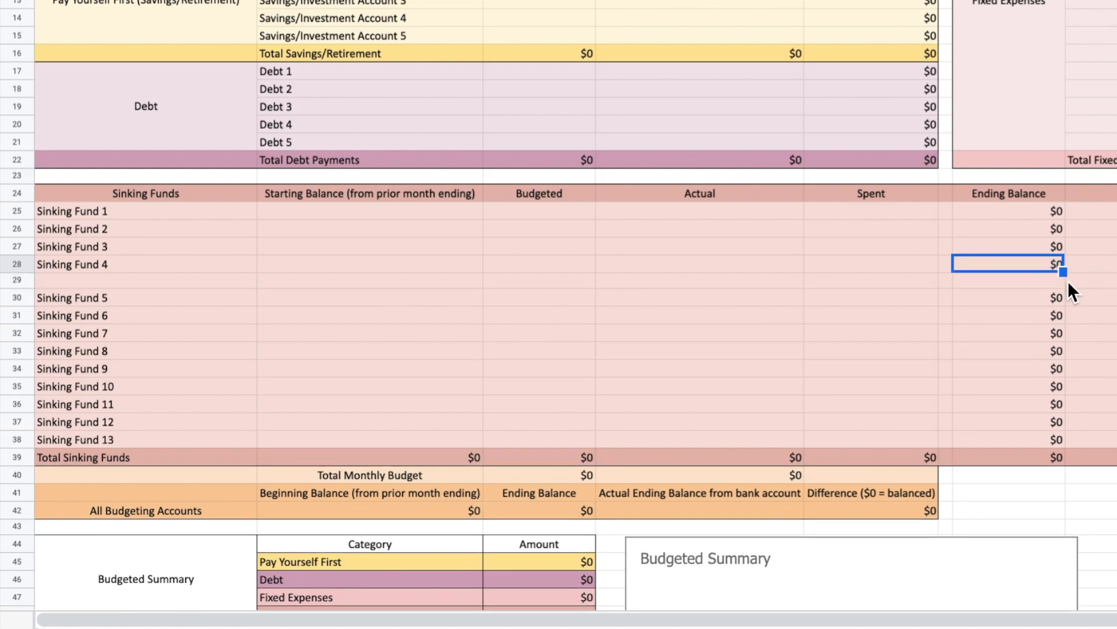
drag(1064, 272, 1063, 285)
- Insert a row above Savings/Investment Account 3 and fill the Difference formula from row 12 into it
scroll(582, 64, up, 2)
click(539, 58)
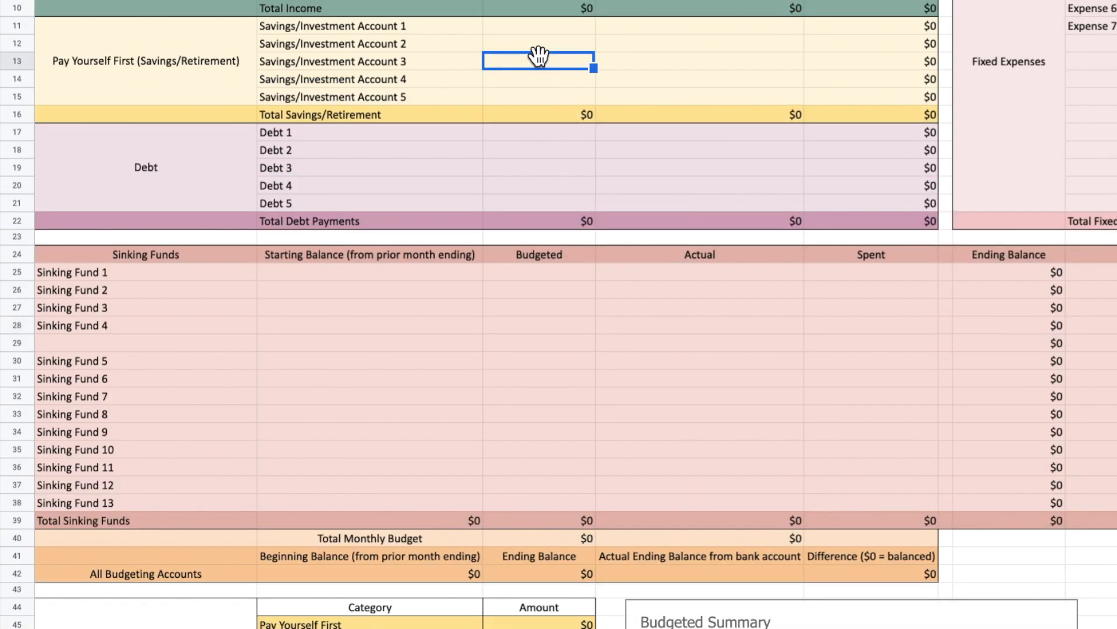
right_click(538, 56)
click(590, 48)
click(894, 59)
click(923, 40)
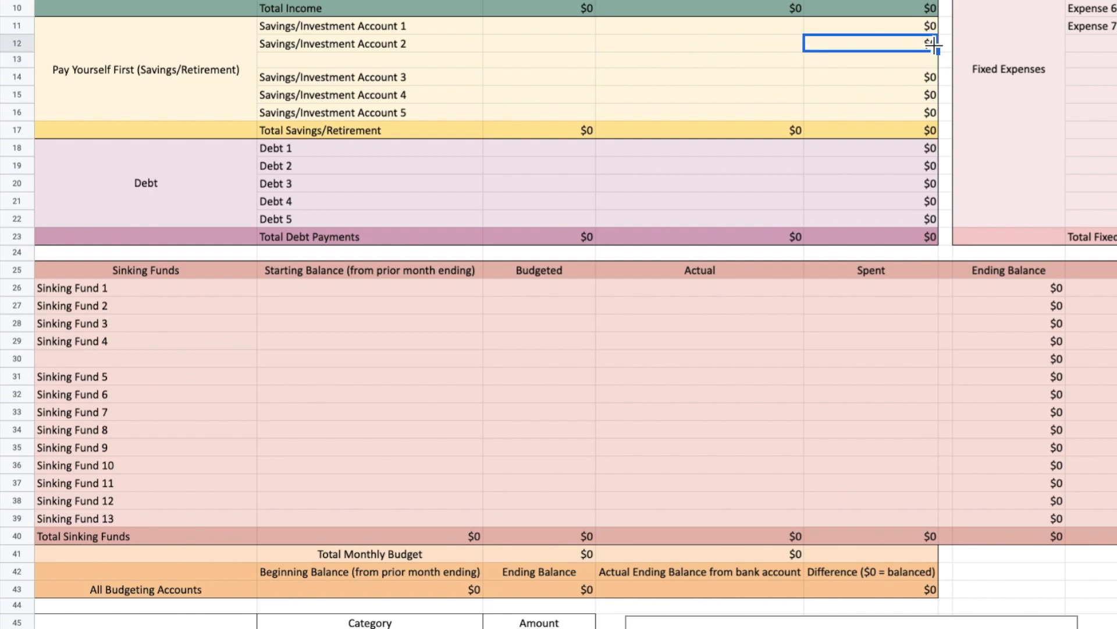
drag(936, 51, 935, 57)
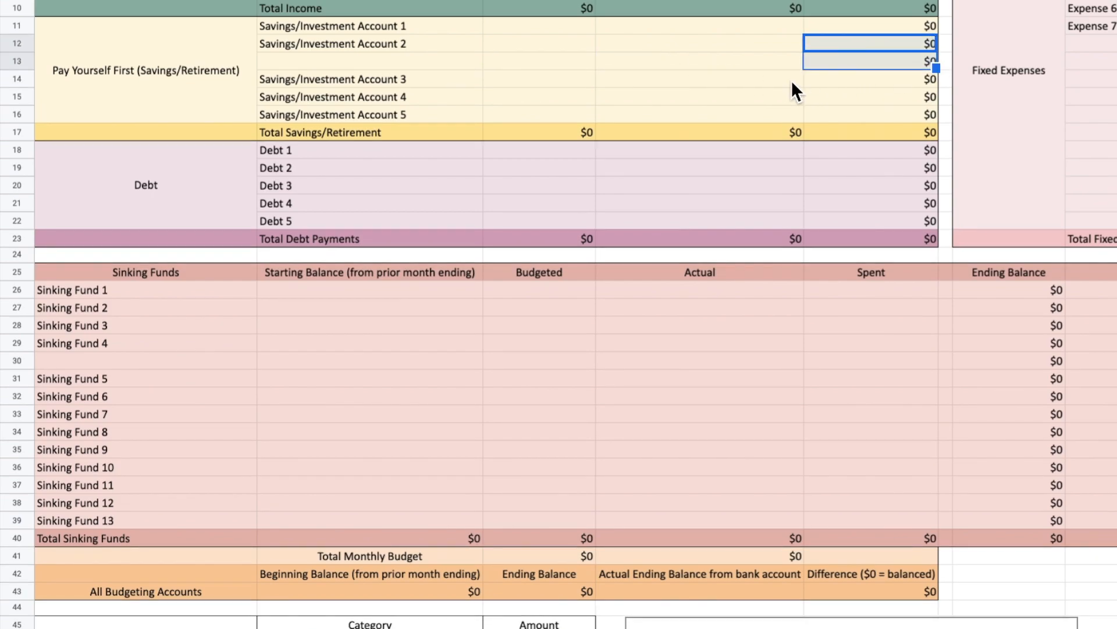
click(752, 57)
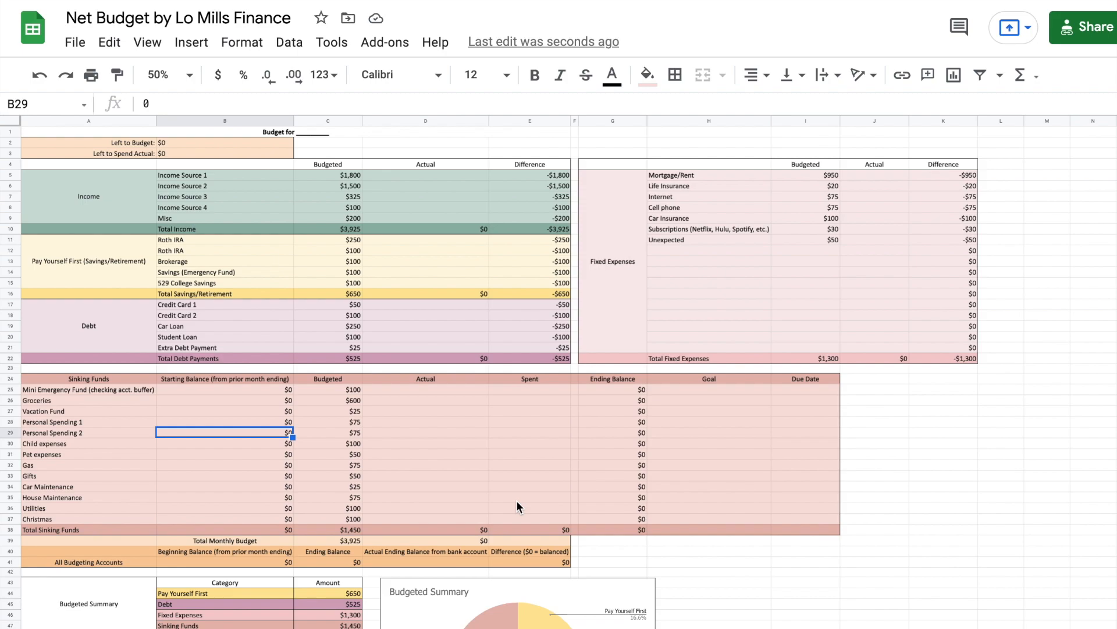
- Review the income labels in the filled-in example budget, from Income Source 1 down to Misc
click(255, 178)
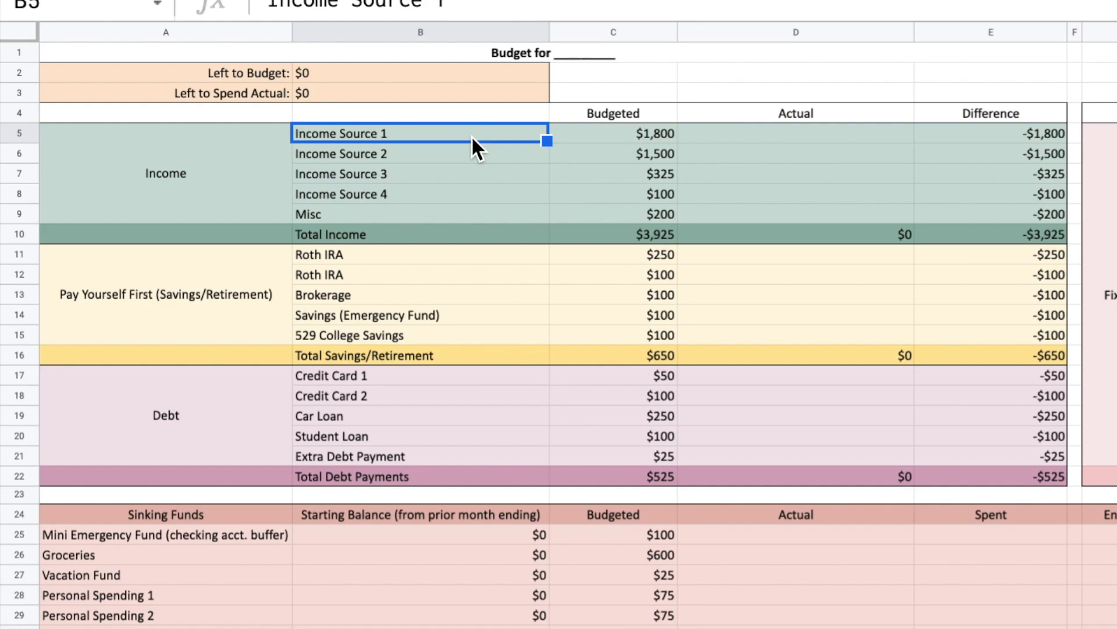
key(Down)
key(Down)
key(Down)
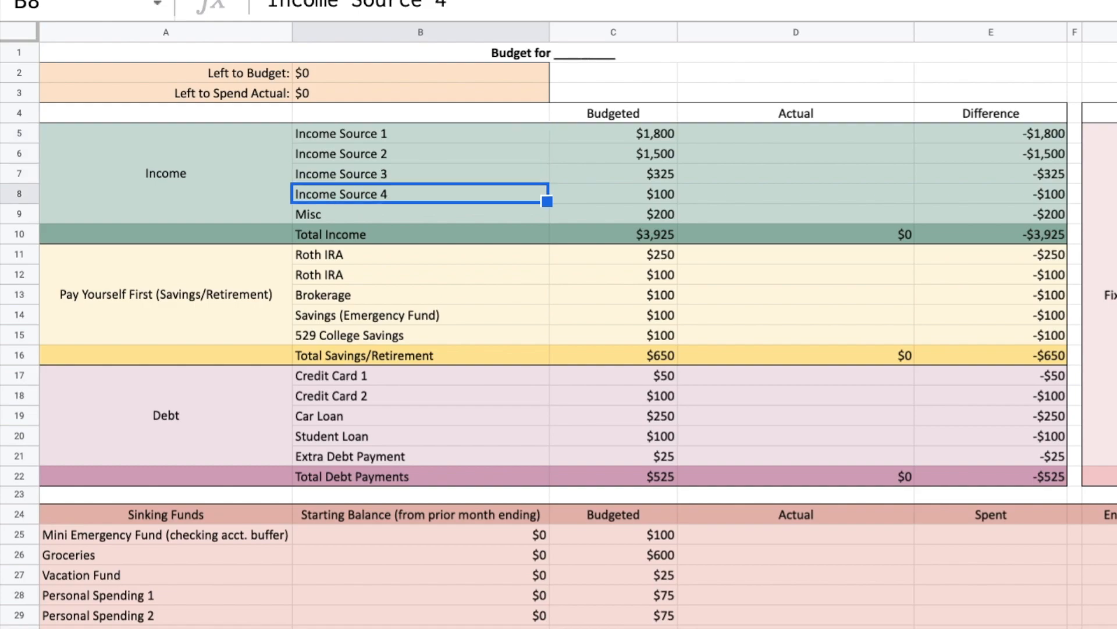
key(Down)
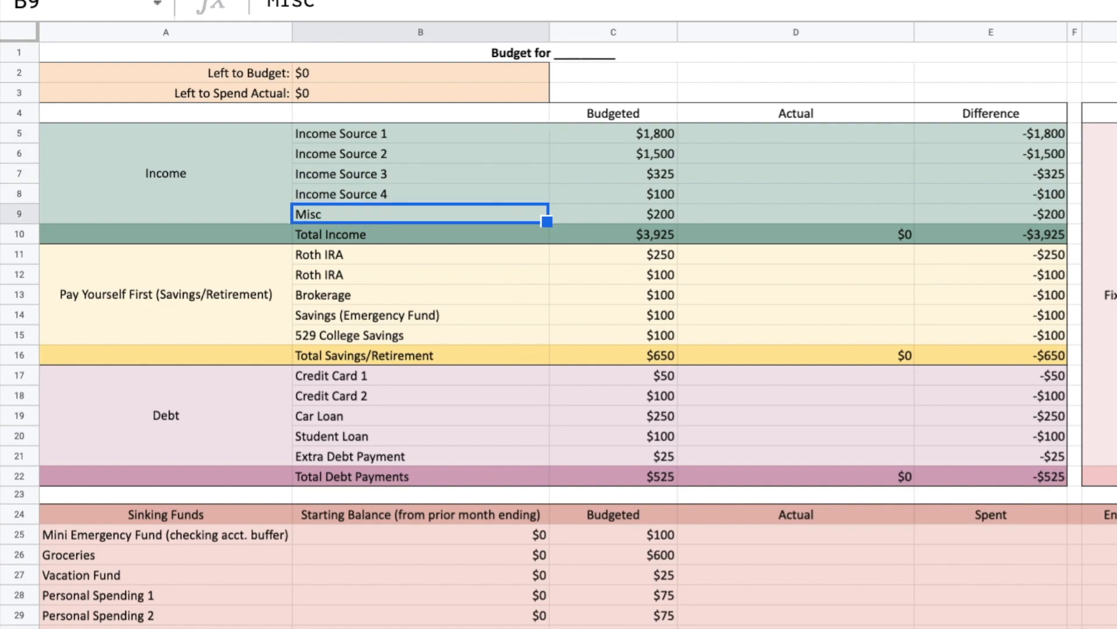
- Relabel Income Source 1 as J Income and Income Source 2 as L Income, and undo both label changes
click(472, 139)
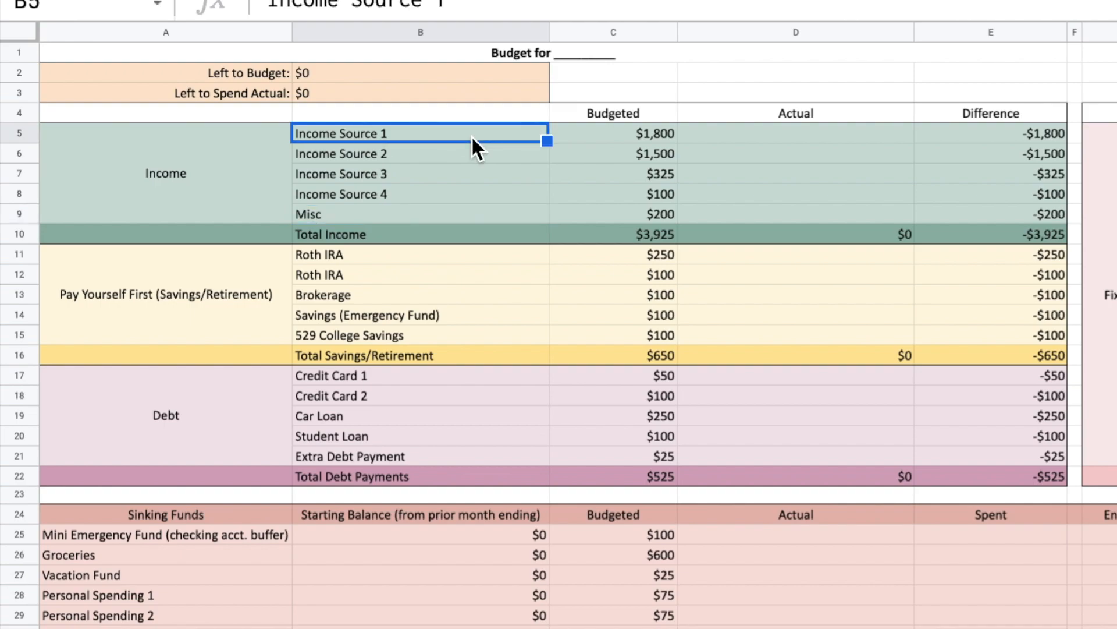
text(J)
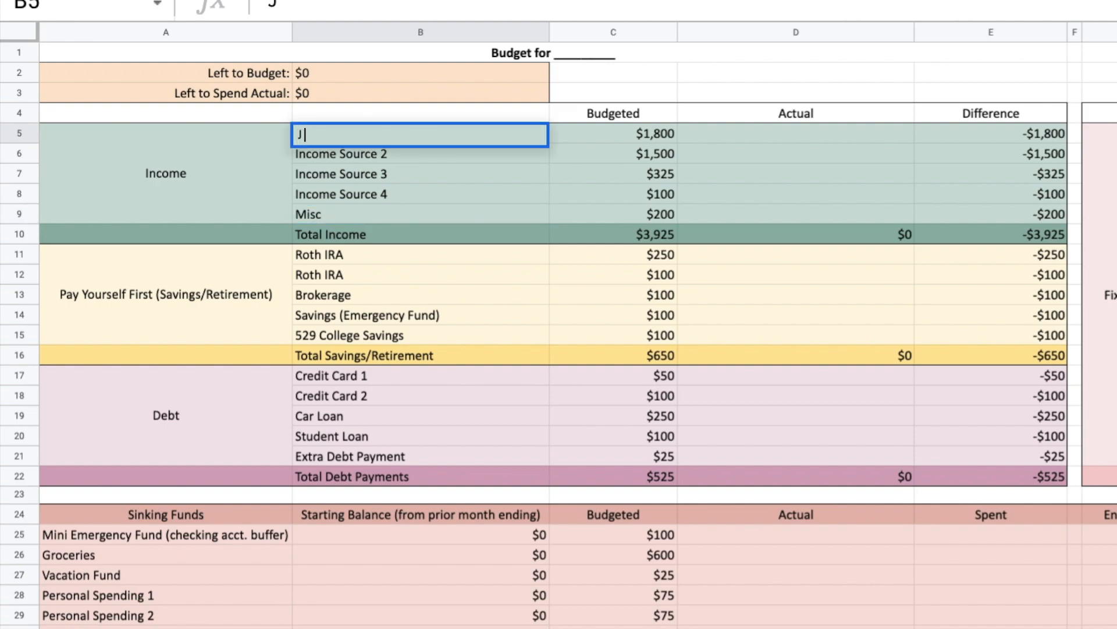
text( Income)
key(Return)
text(L)
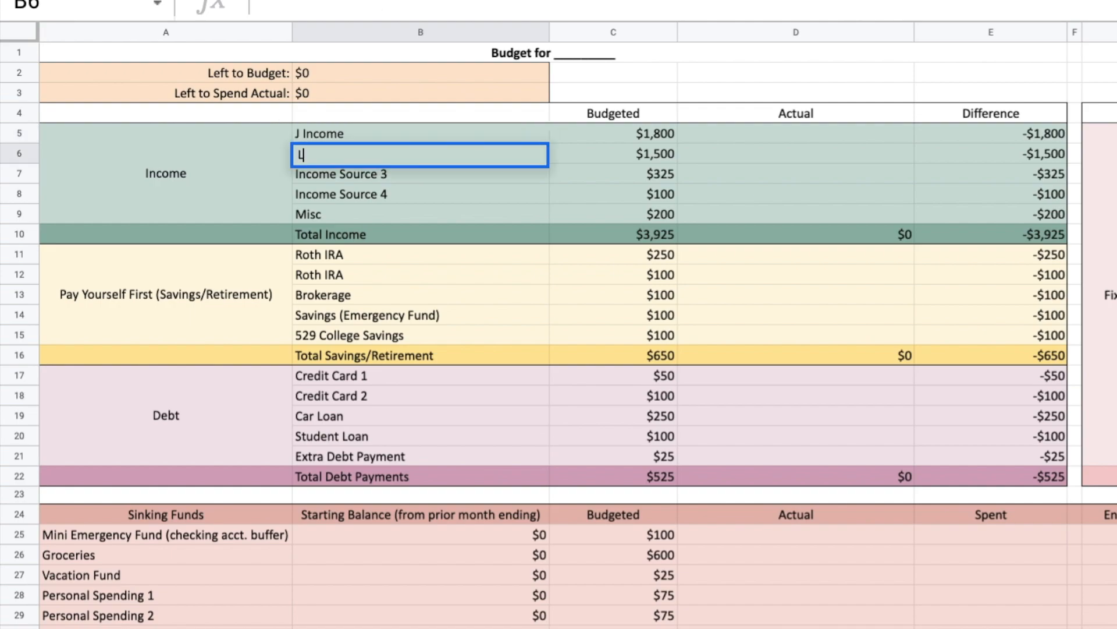
text( Income)
key(Return)
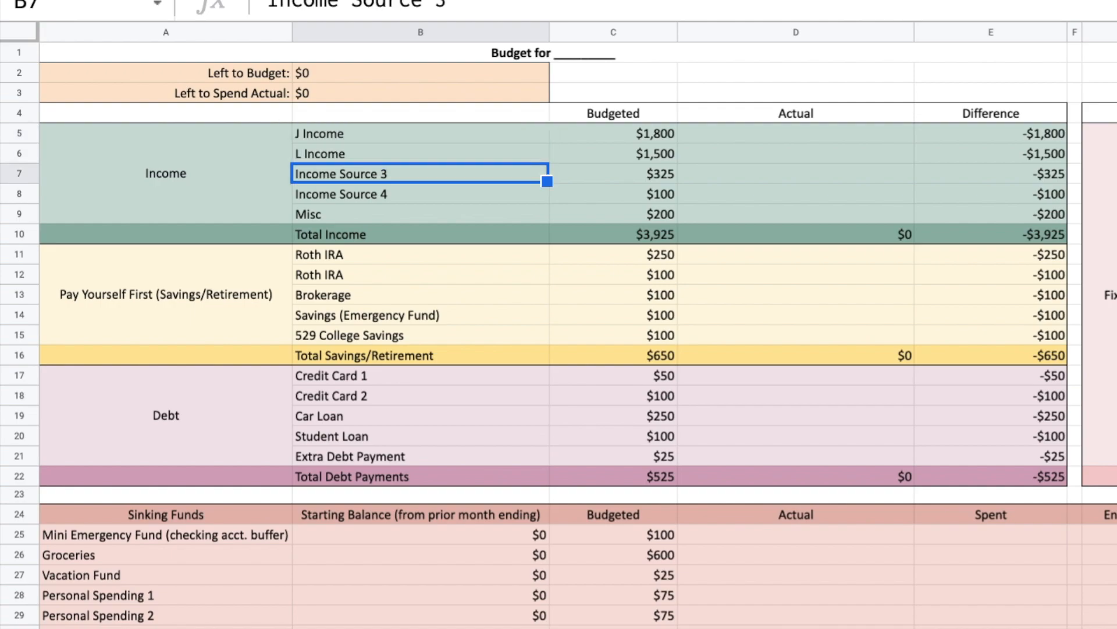
key(ctrl+z)
key(ctrl+z)
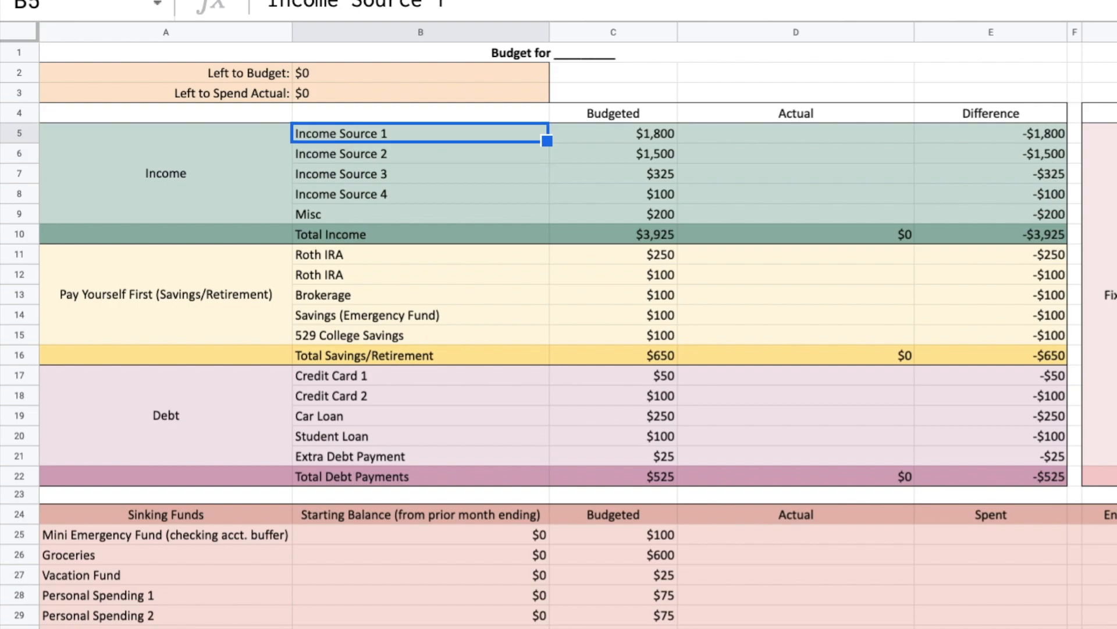
- Review the Pay Yourself First entries from the first Roth IRA through 529 College Savings
key(Down)
key(Down)
key(Down)
key(Down)
click(171, 330)
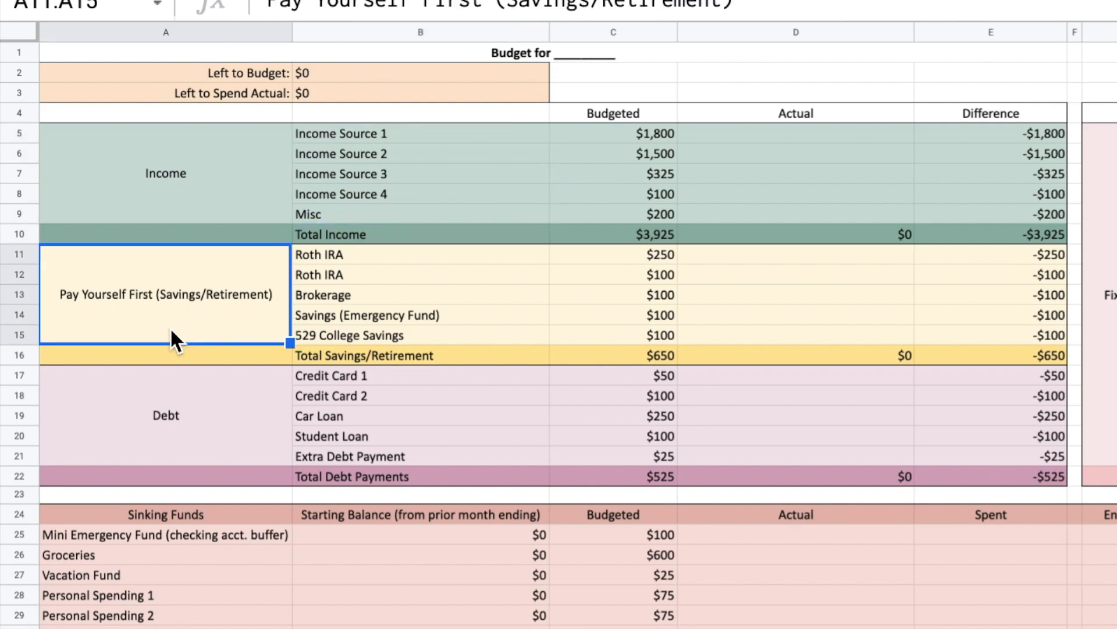
click(417, 256)
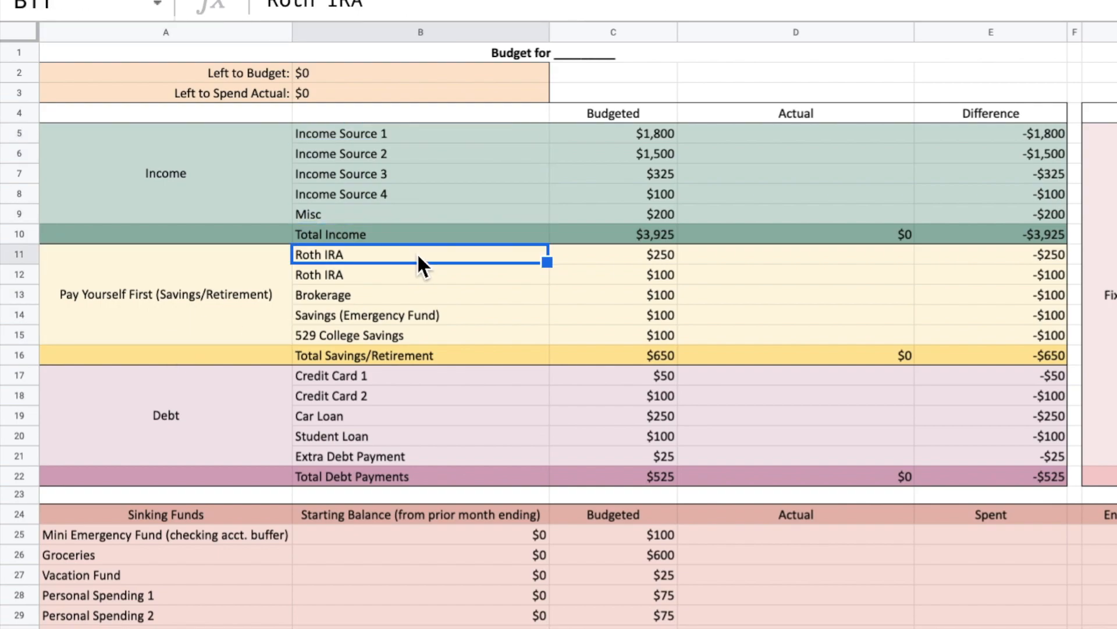
key(Down)
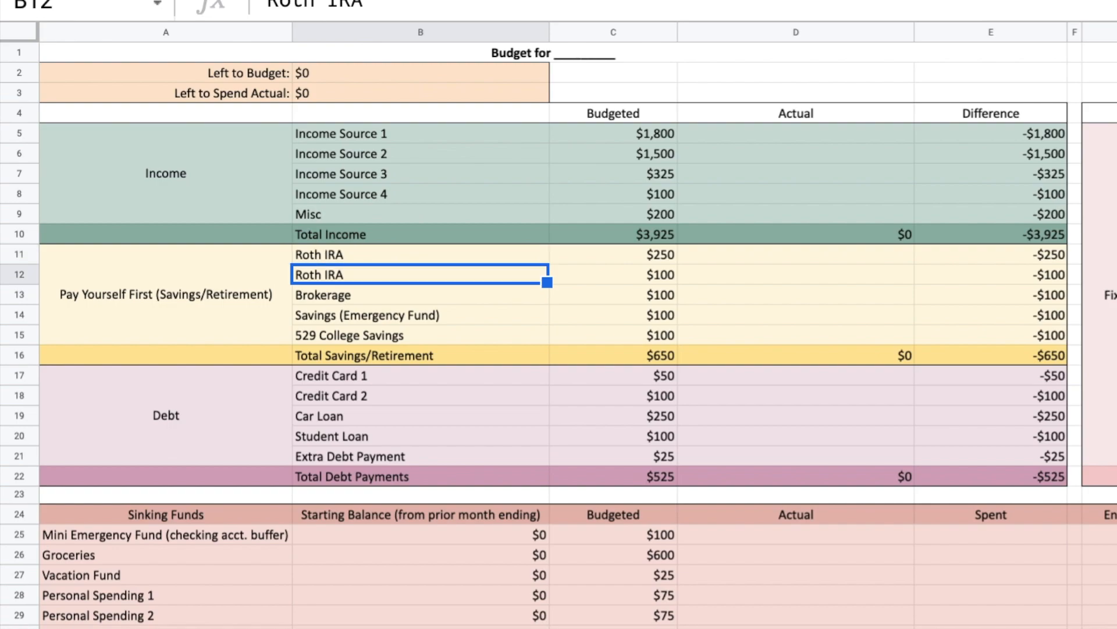
key(Down)
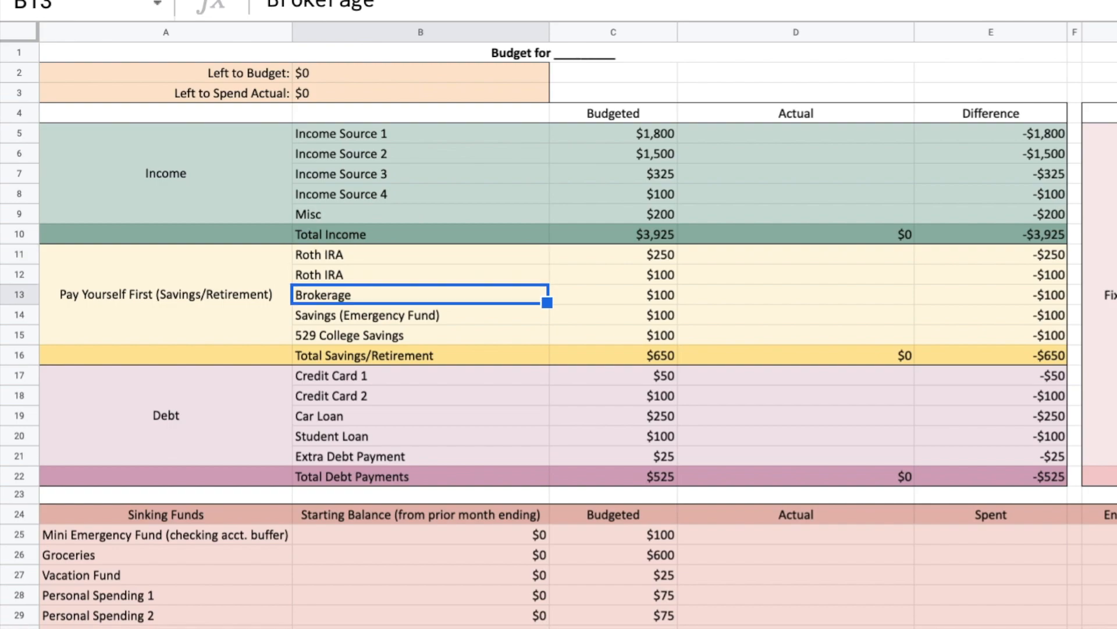
key(Down)
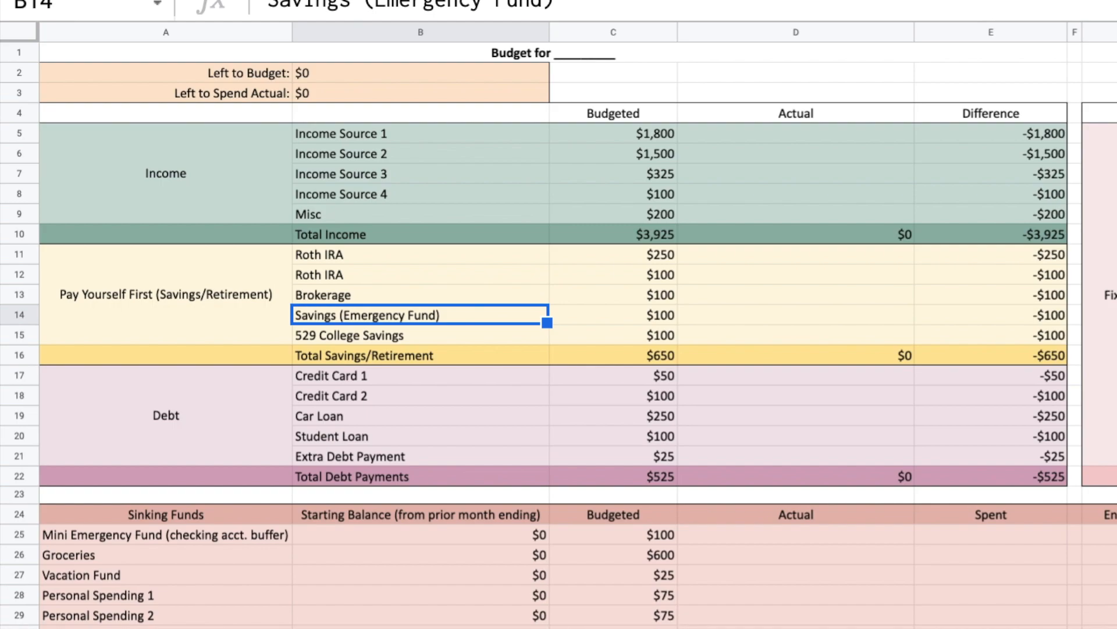
key(Down)
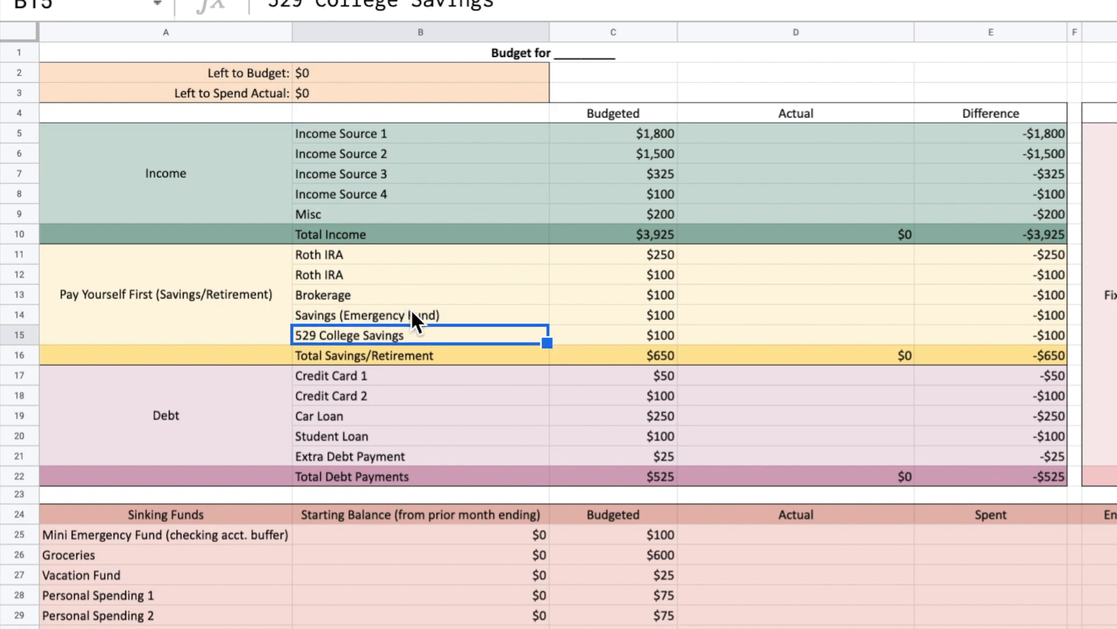
- Compare the Savings (Emergency Fund) entry with the Mini Emergency Fund (checking acct. buffer) sinking fund
click(452, 315)
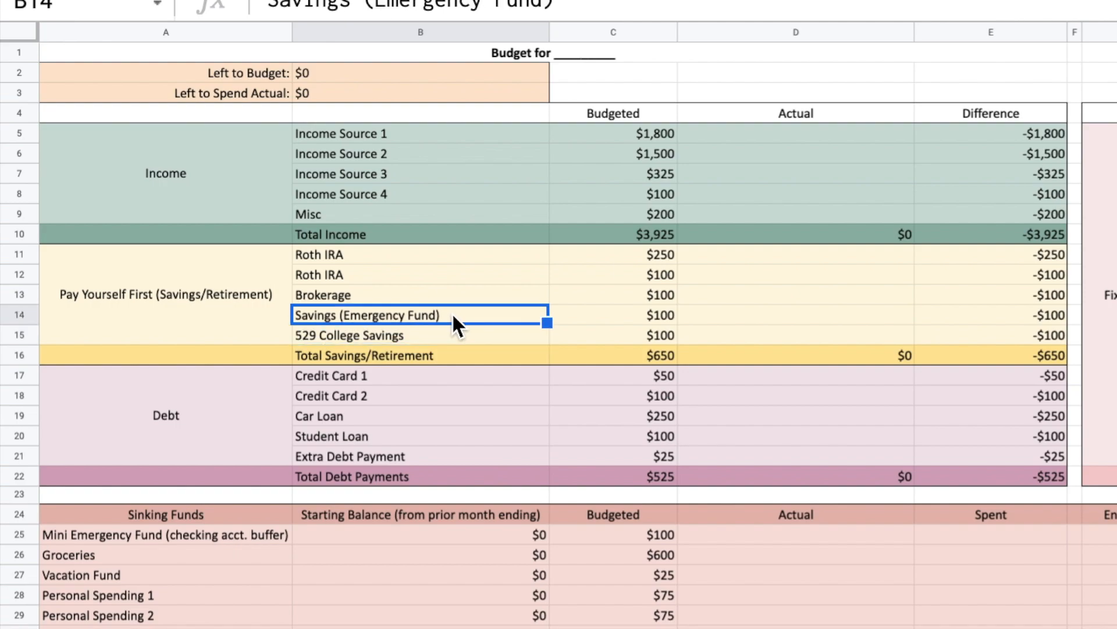
click(148, 548)
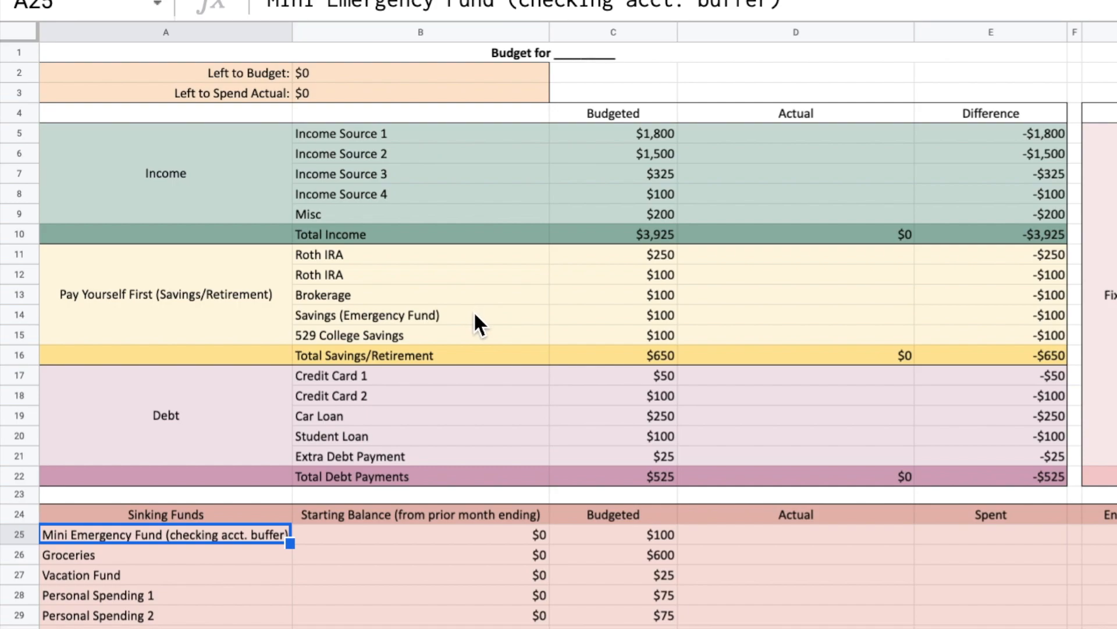
click(450, 315)
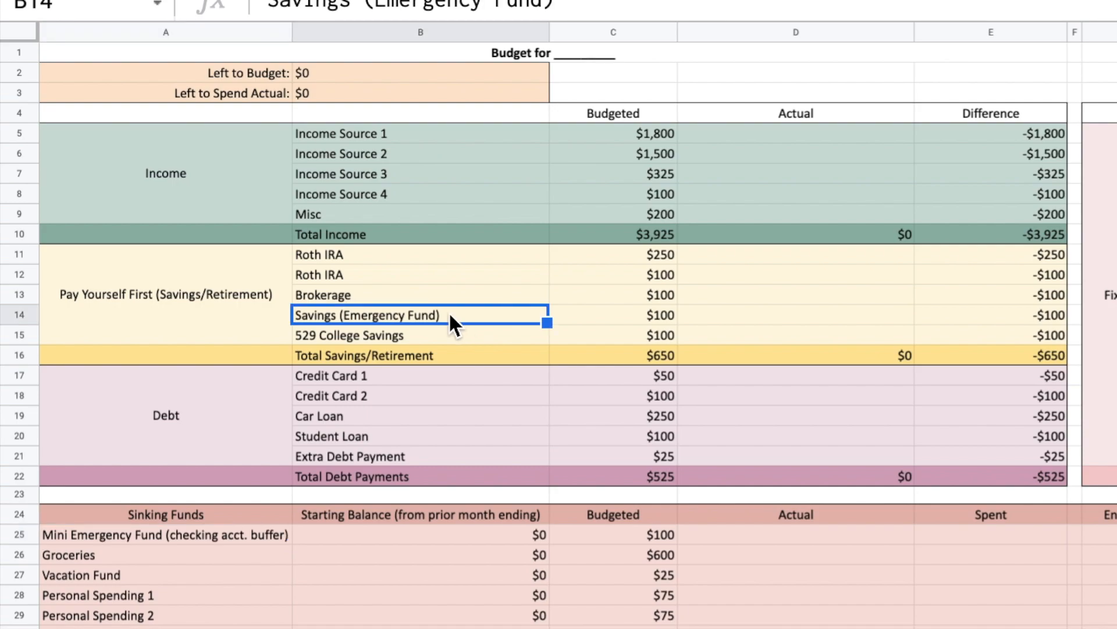
click(249, 534)
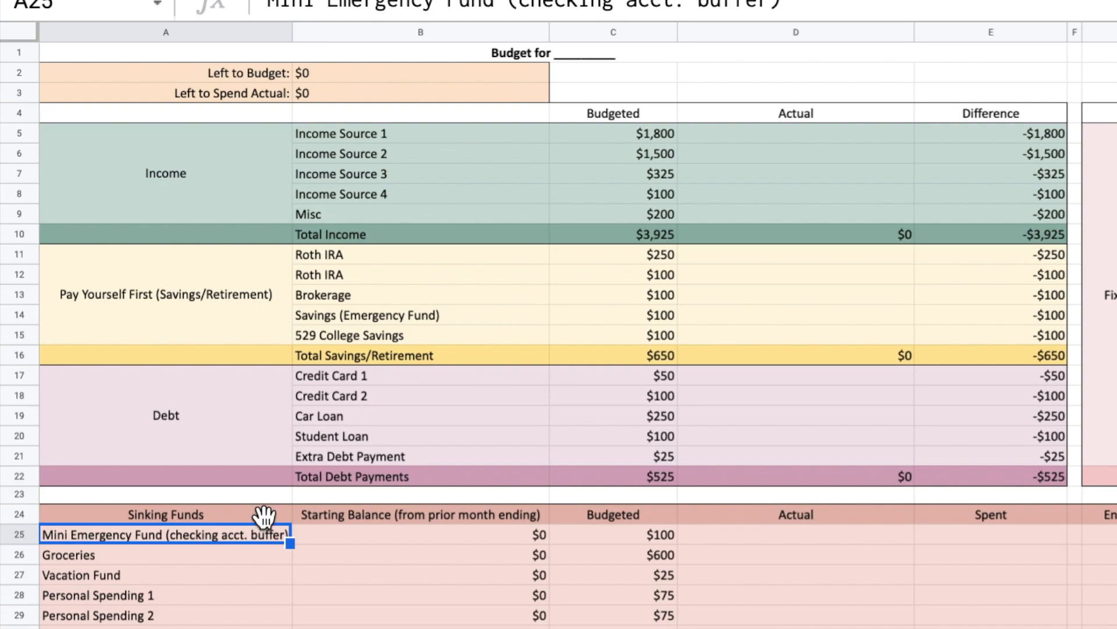
- Review the Debt entries from Credit Card 1 through Extra Debt Payment
click(467, 377)
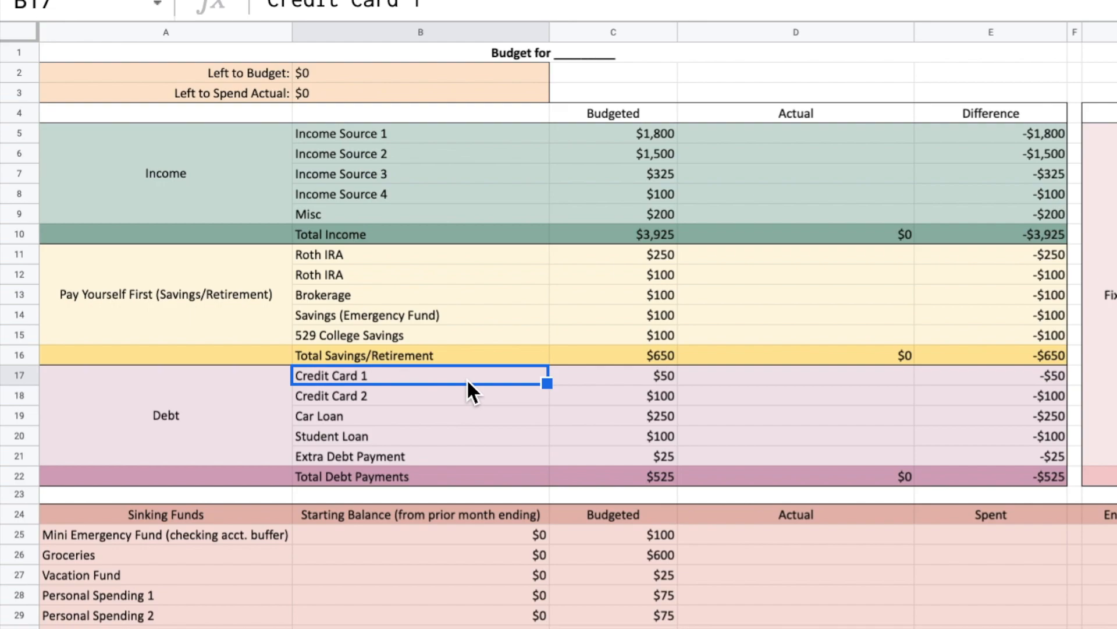
key(Down)
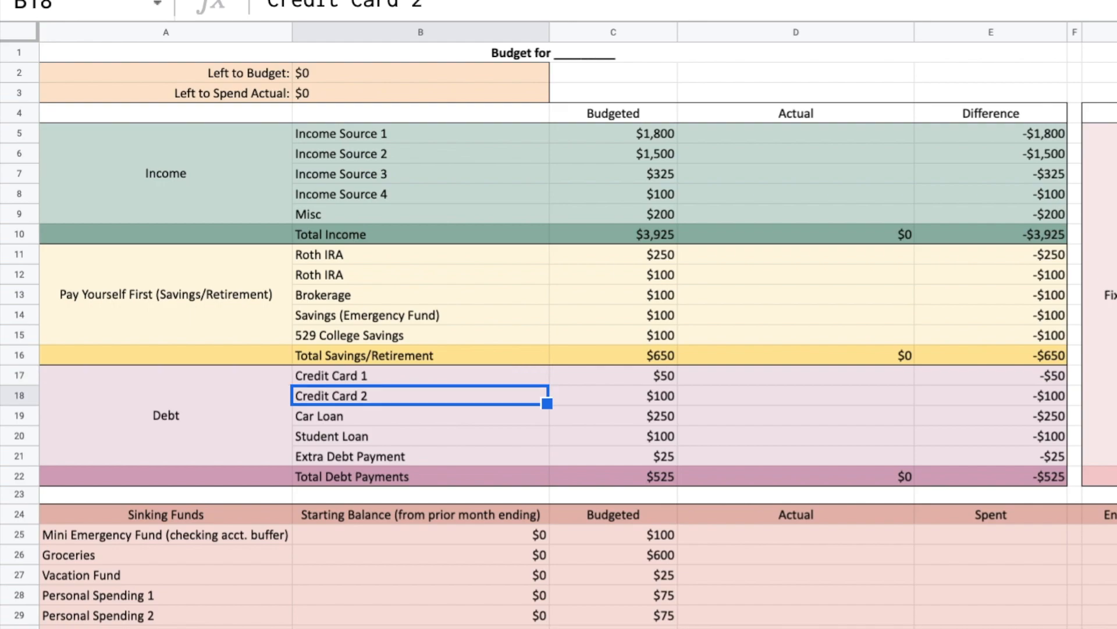
key(Down)
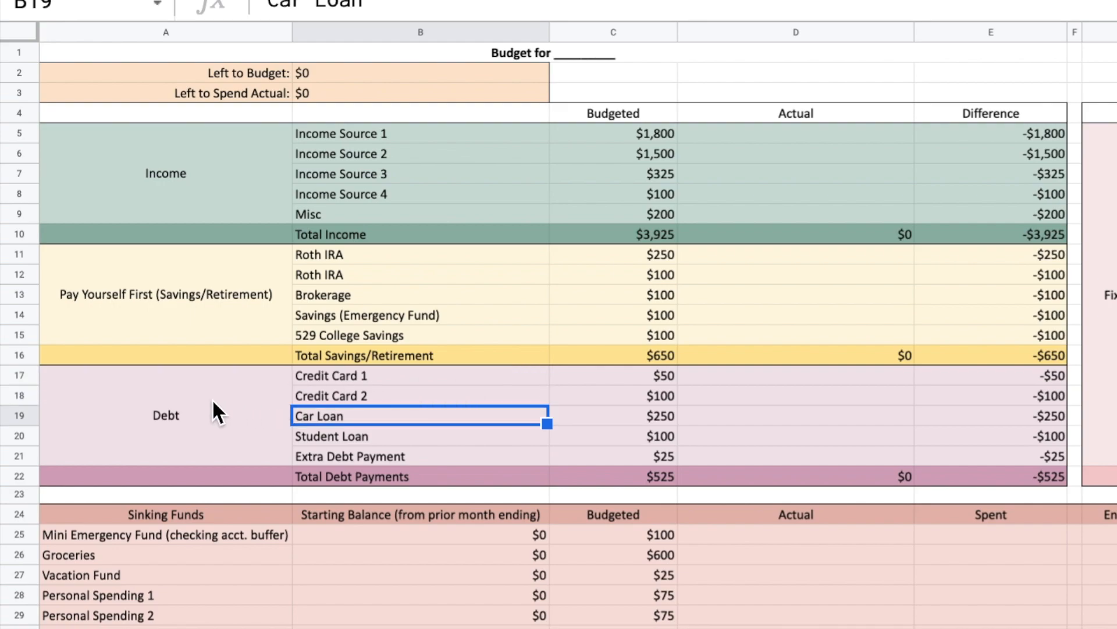
key(Down)
key(Down)
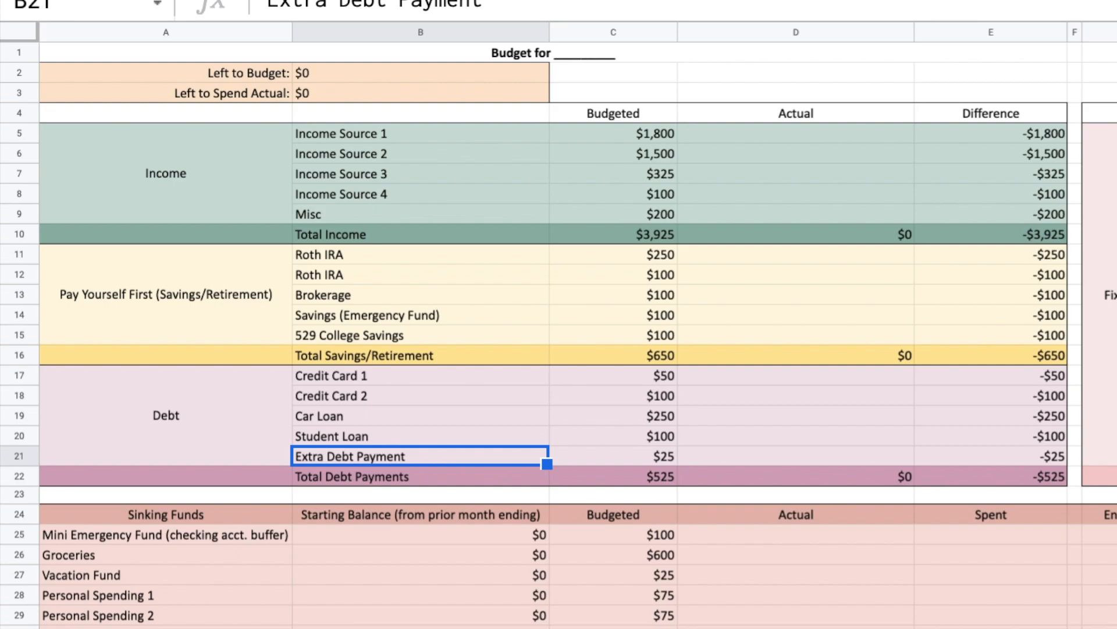
- Hide row 21, Extra Debt Payment, in the Debt section
click(598, 457)
key(Left)
click(13, 457)
right_click(12, 457)
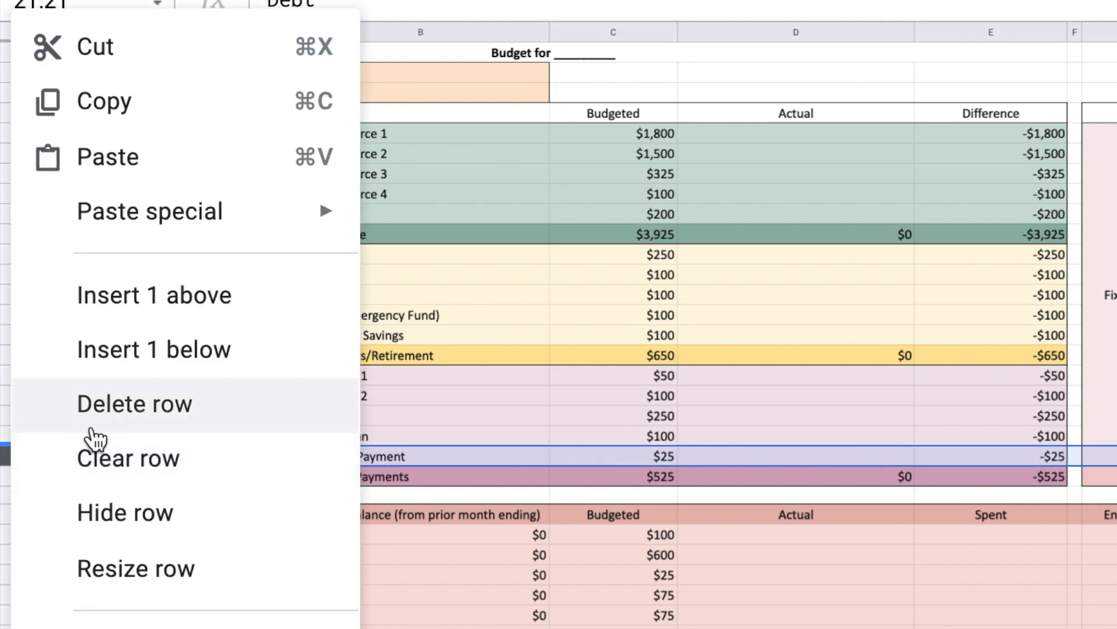
click(116, 523)
- Set the budgeted amount for Student Loan to 125
click(590, 436)
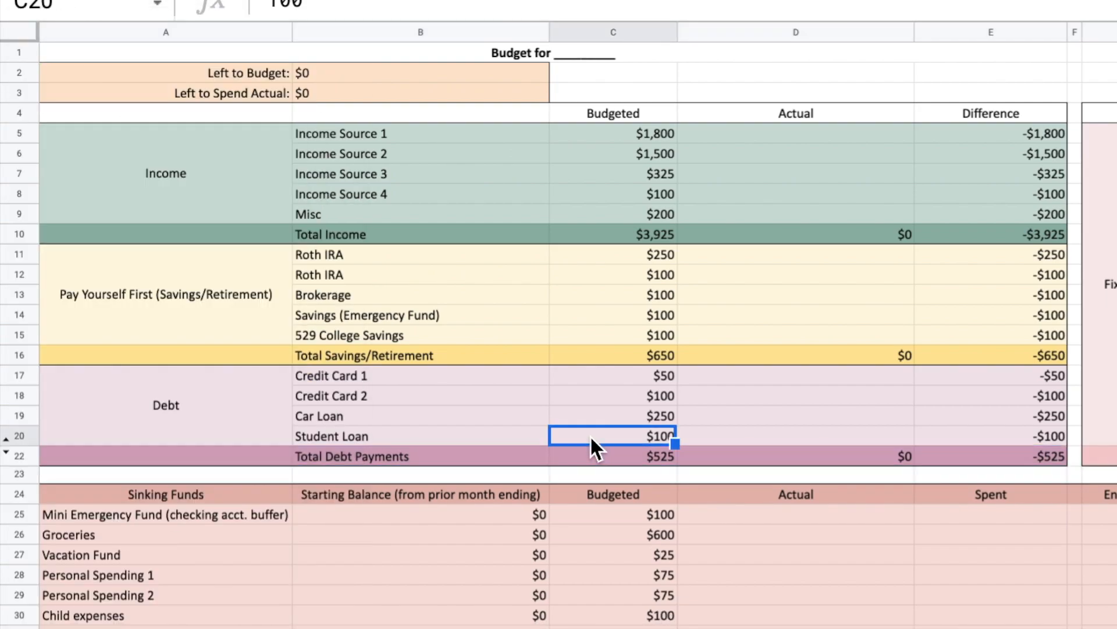
text(125)
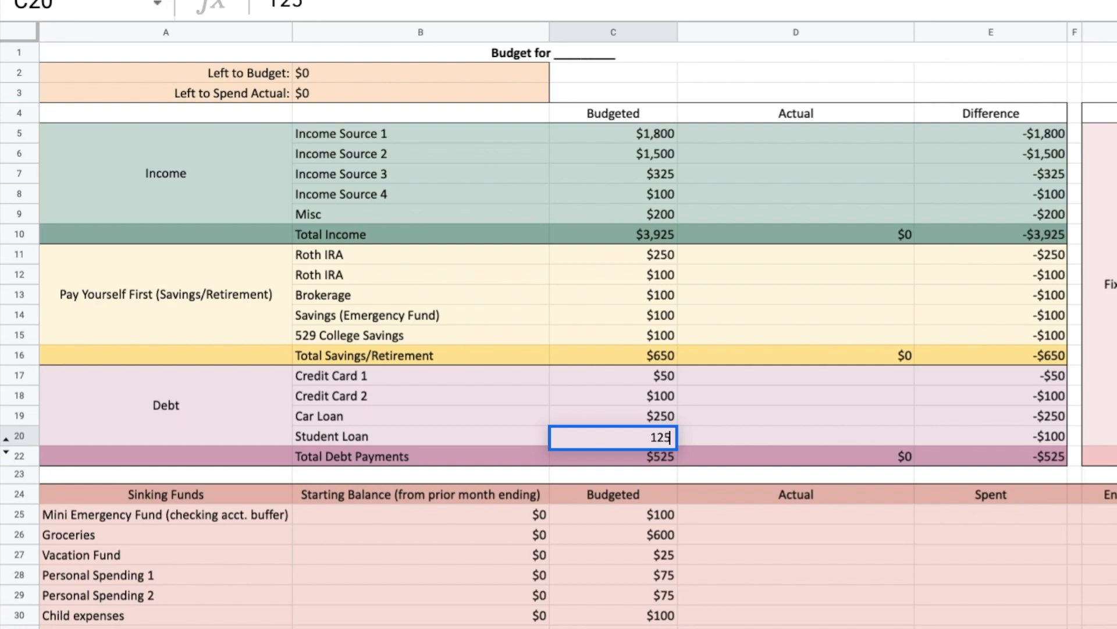
key(Return)
- Undo the Student Loan amount change and the hiding of the Extra Debt Payment row
key(ctrl+z)
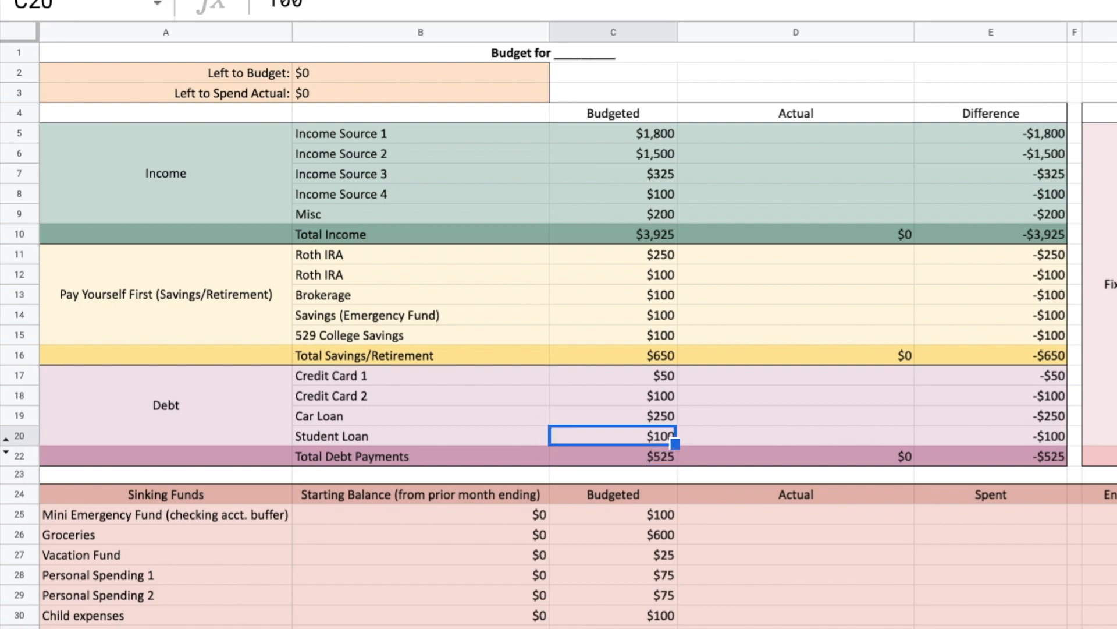
key(ctrl+z)
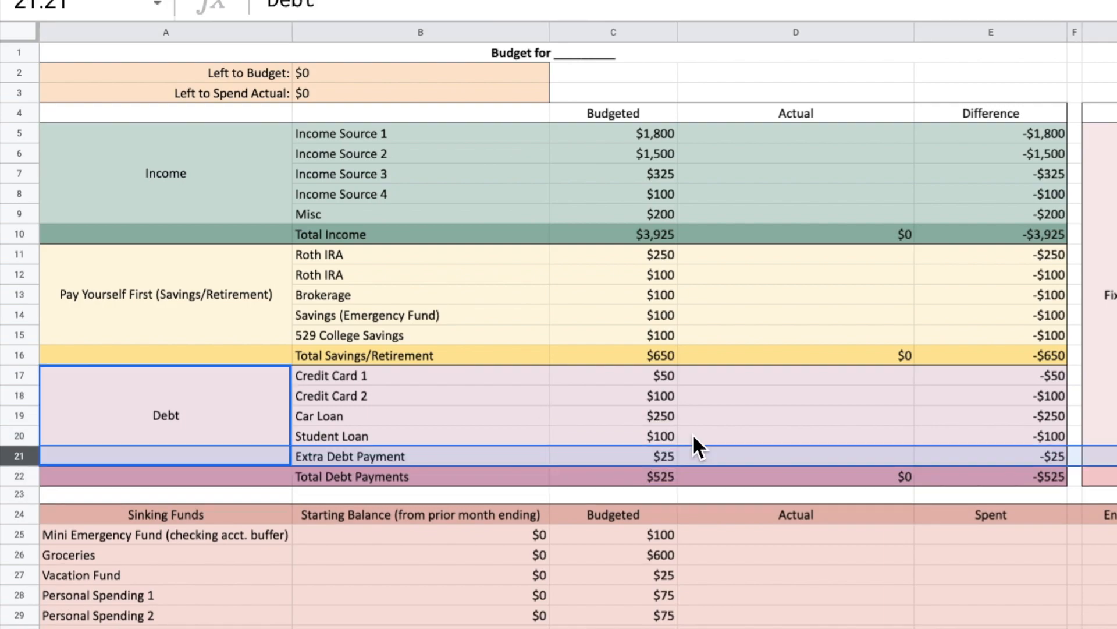
click(651, 455)
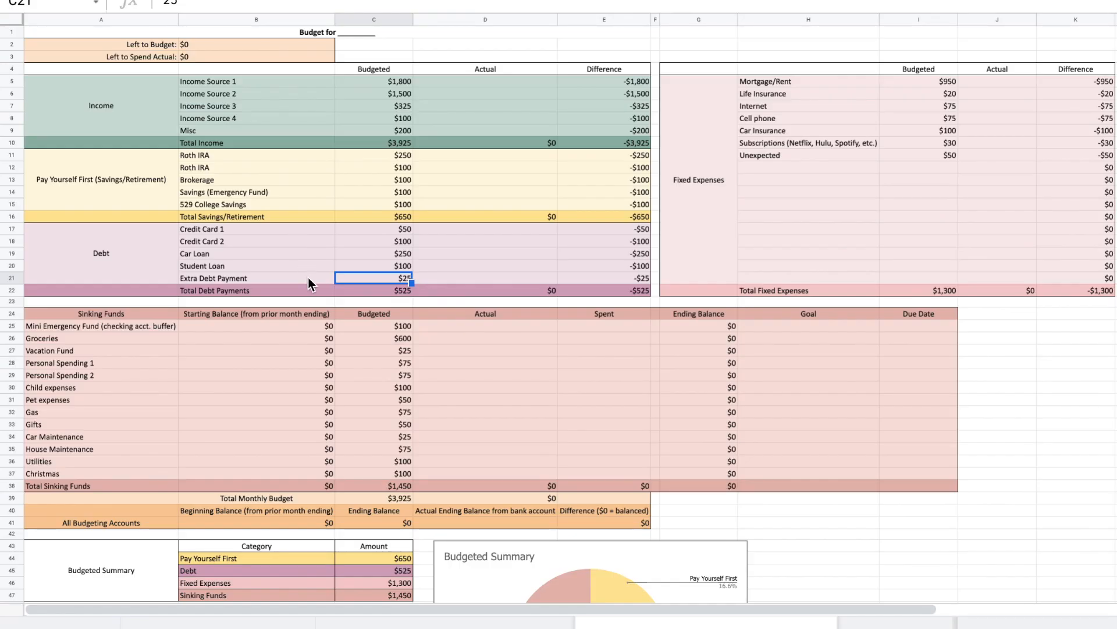
- Review the Fixed Expenses labels from Mortgage/Rent through Unexpected and the budgeted amounts for Mortgage/Rent through Subscriptions
click(827, 84)
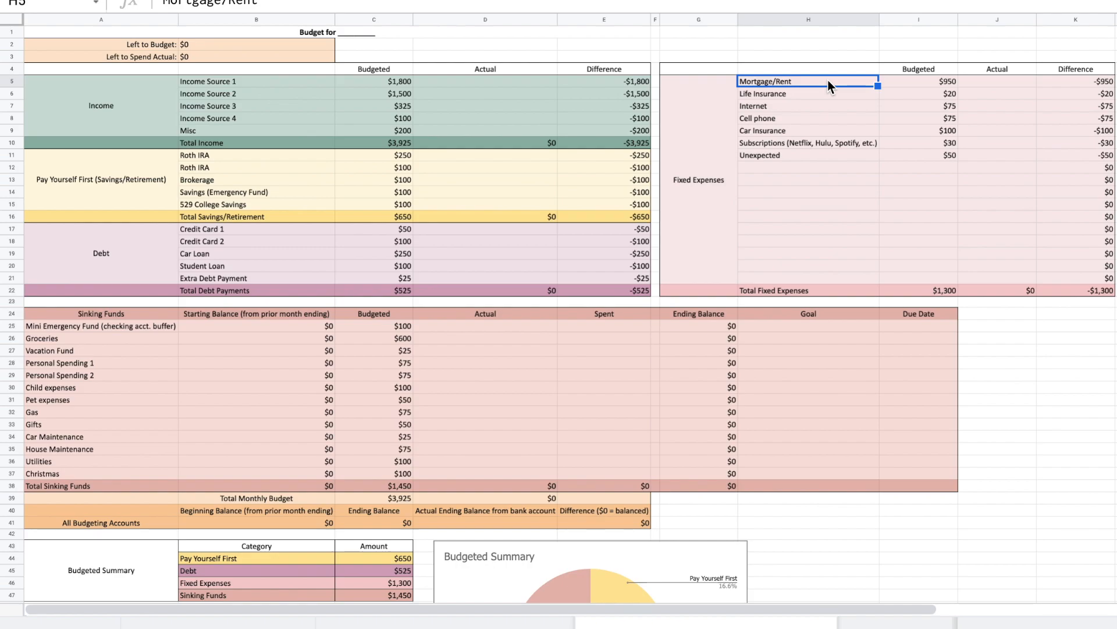
click(258, 265)
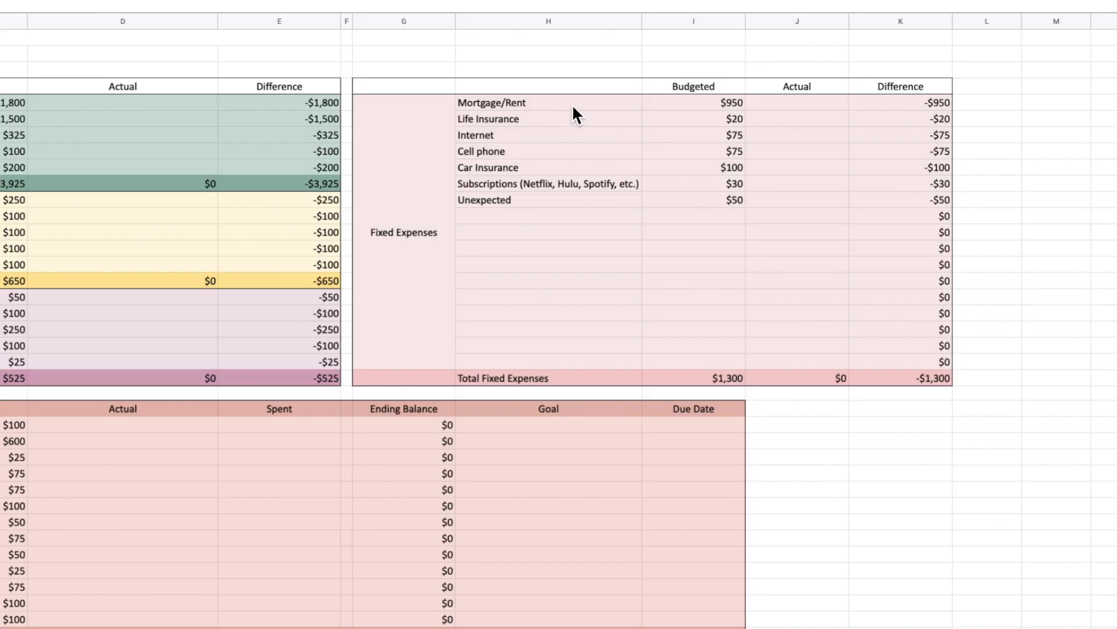
click(827, 82)
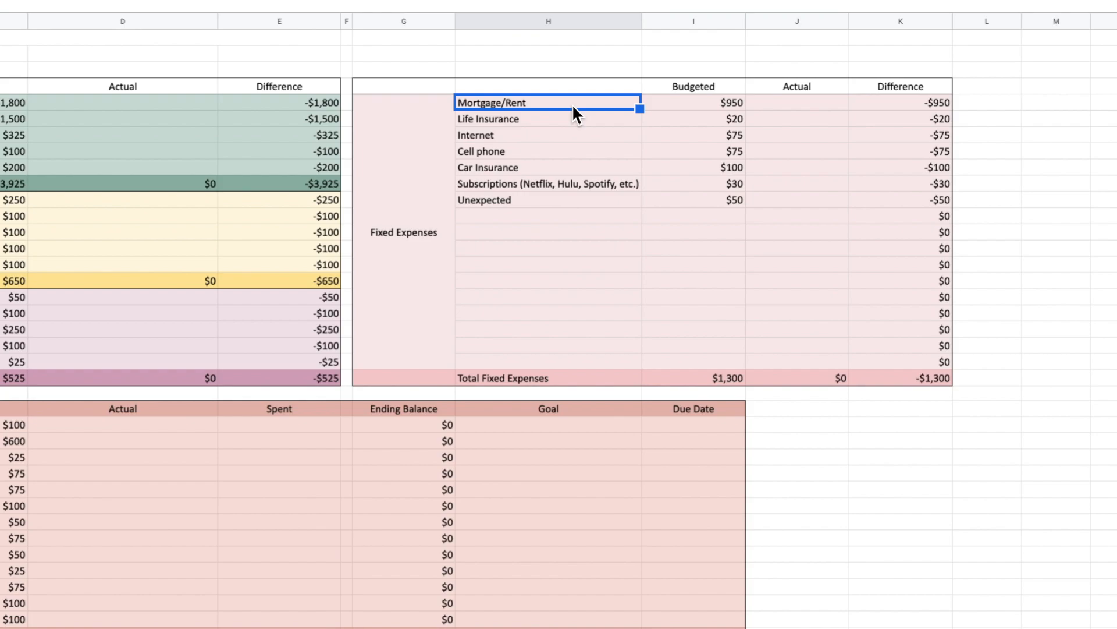
key(Down)
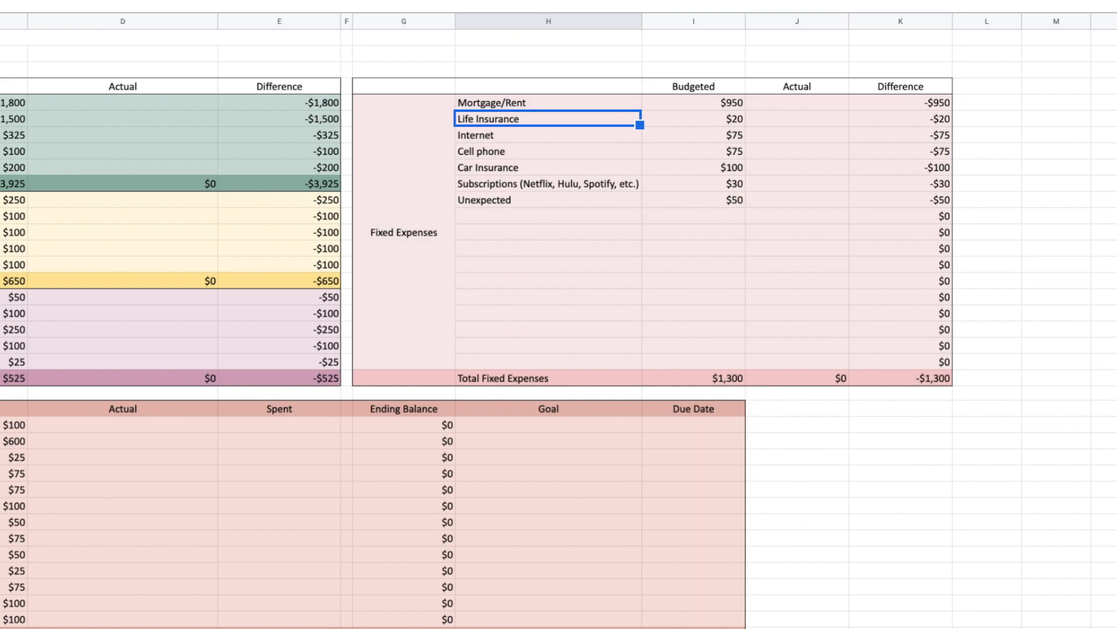
key(Down)
key(Down)
key(Down)
key(Down)
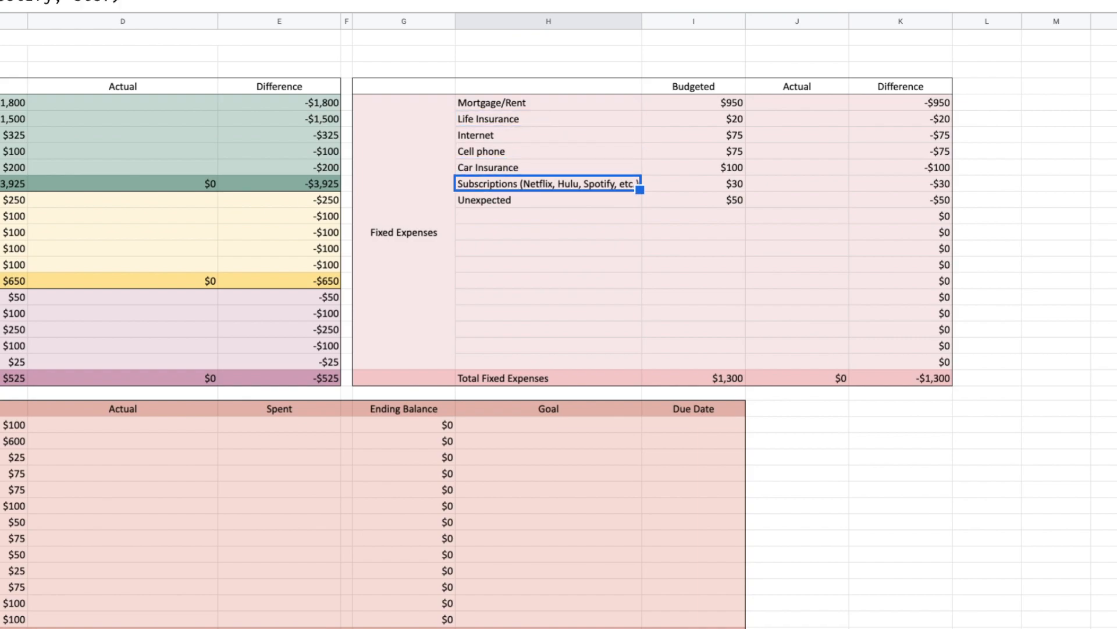
key(Down)
key(Right)
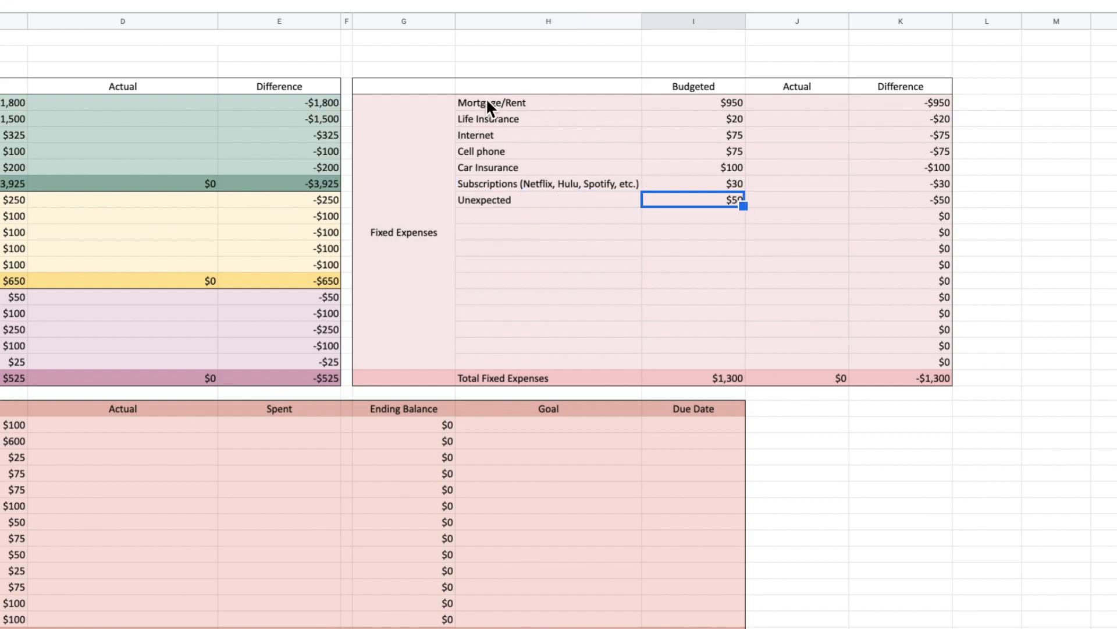
drag(712, 104, 726, 183)
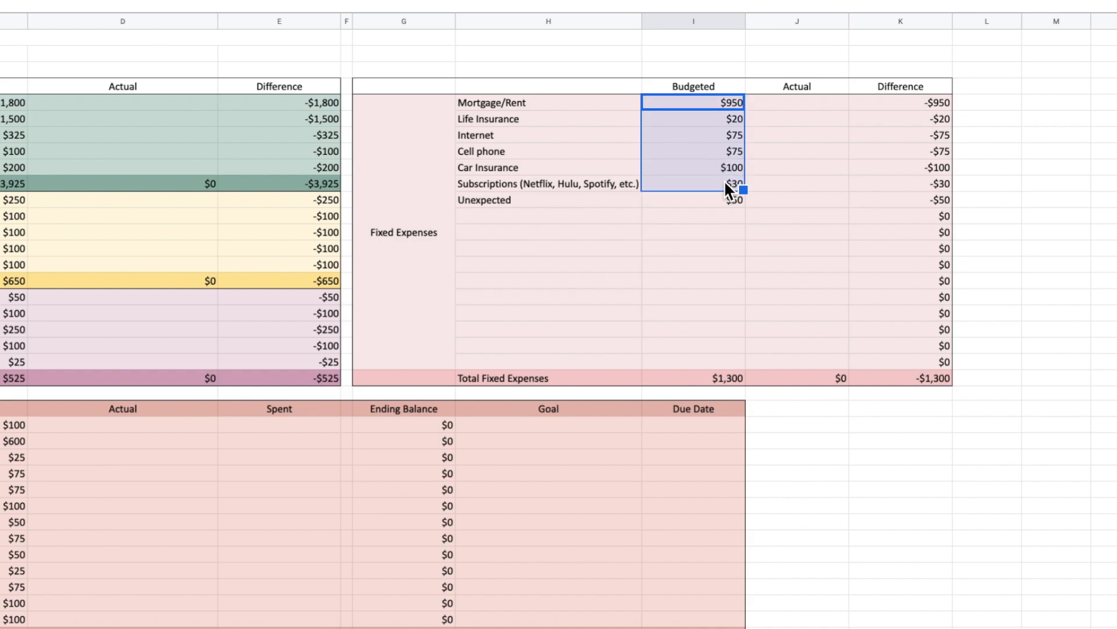
- Examine the Unexpected entry and the blank rows beneath it in the Fixed Expenses section
click(548, 203)
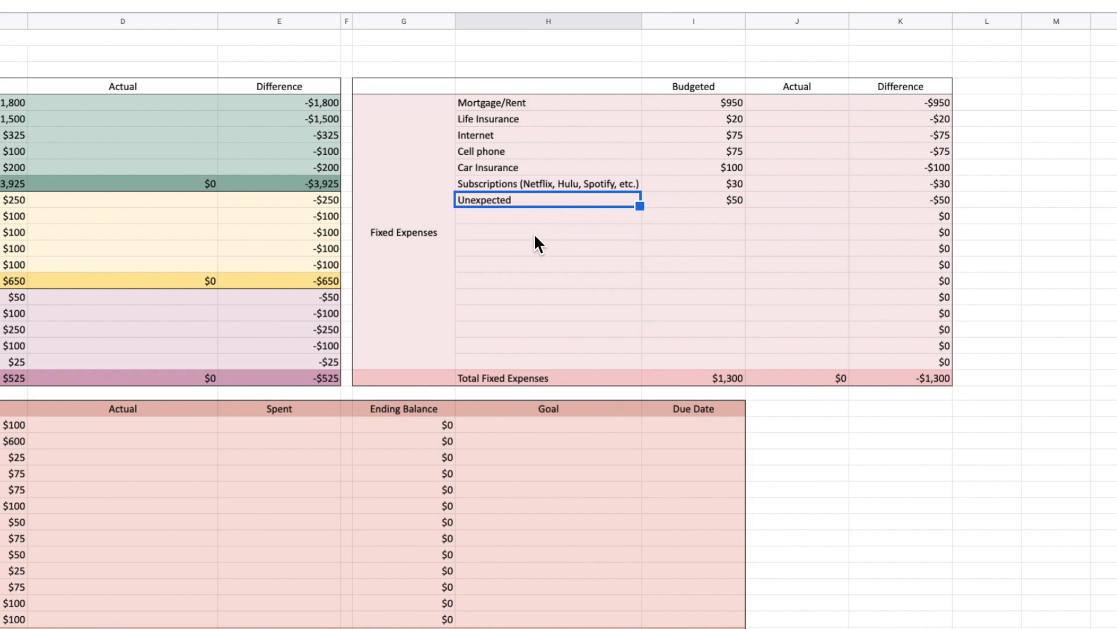
click(437, 253)
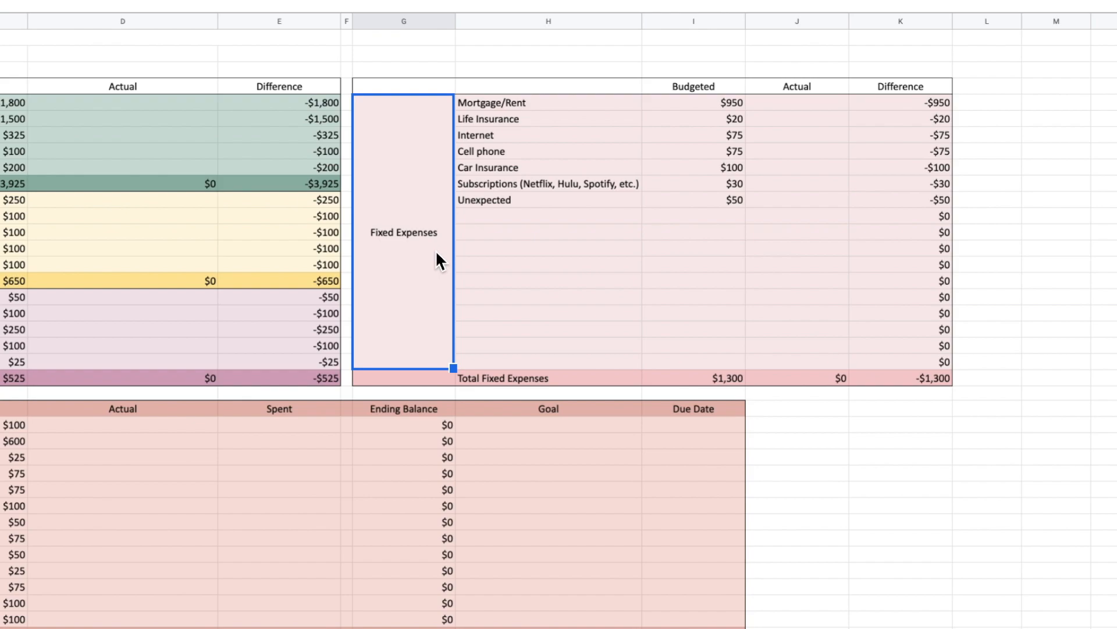
click(534, 217)
drag(548, 264, 545, 222)
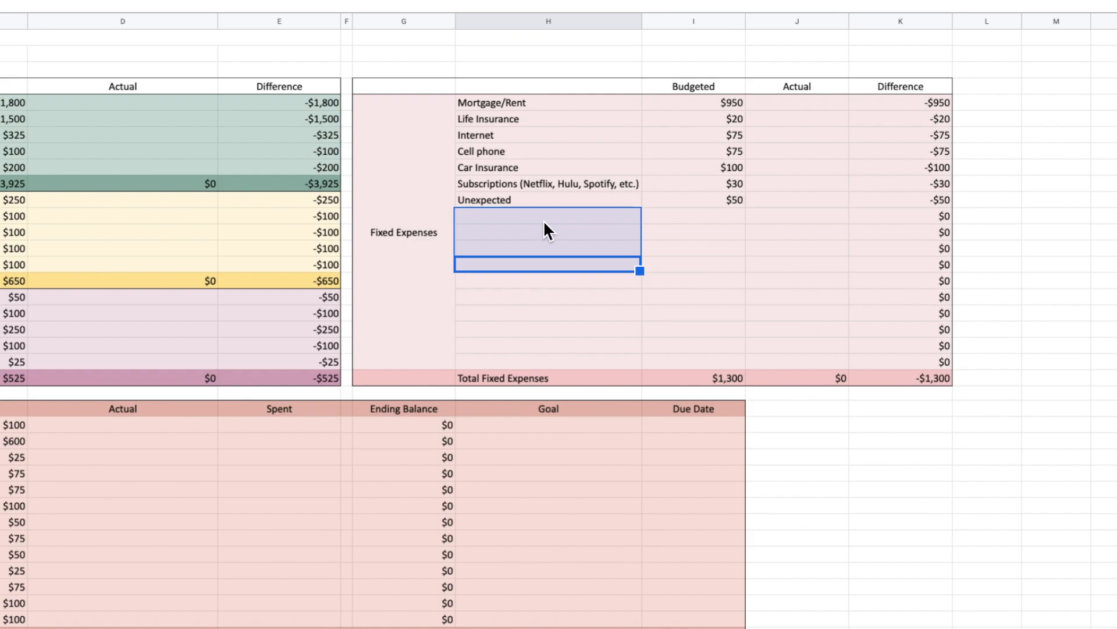
- Review the Sinking Funds labels from Mini Emergency Fund through Child expenses
click(142, 308)
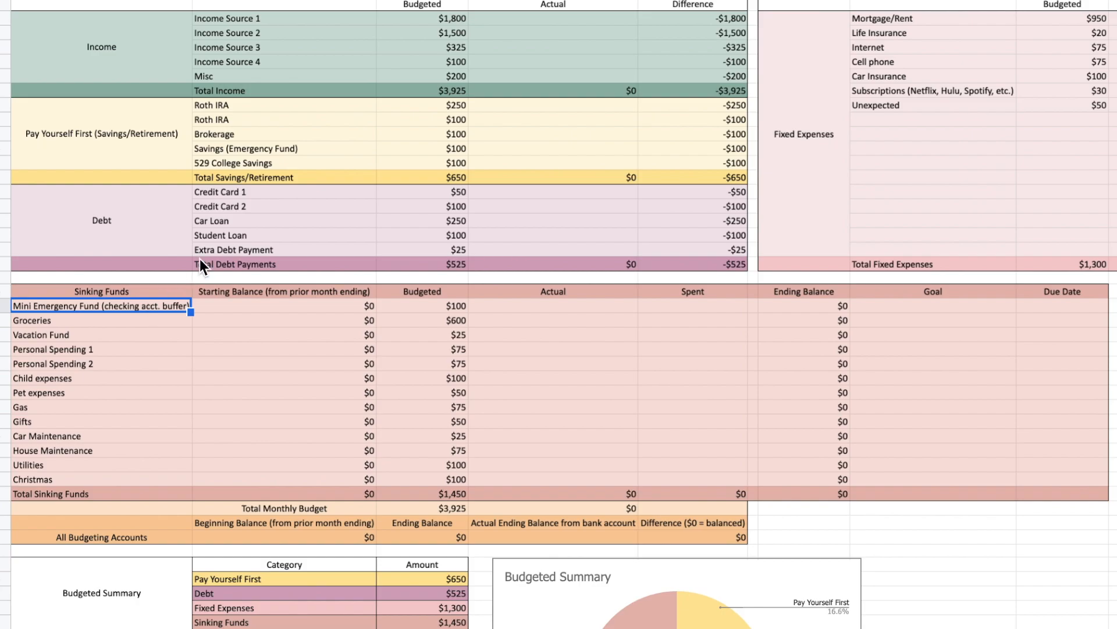
click(320, 143)
click(162, 302)
key(Down)
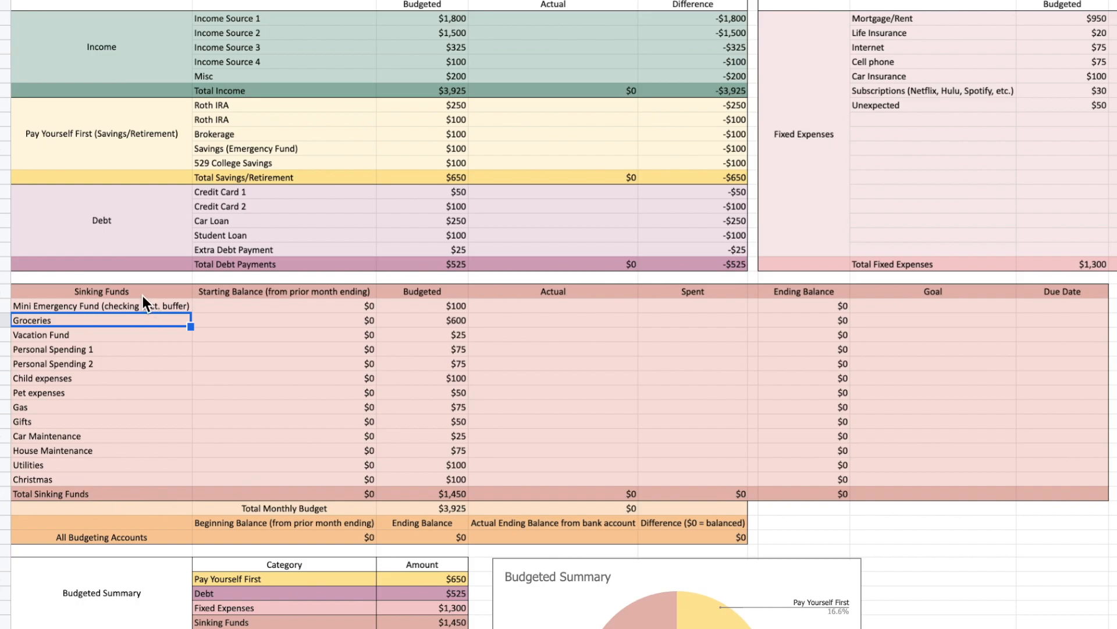
click(93, 336)
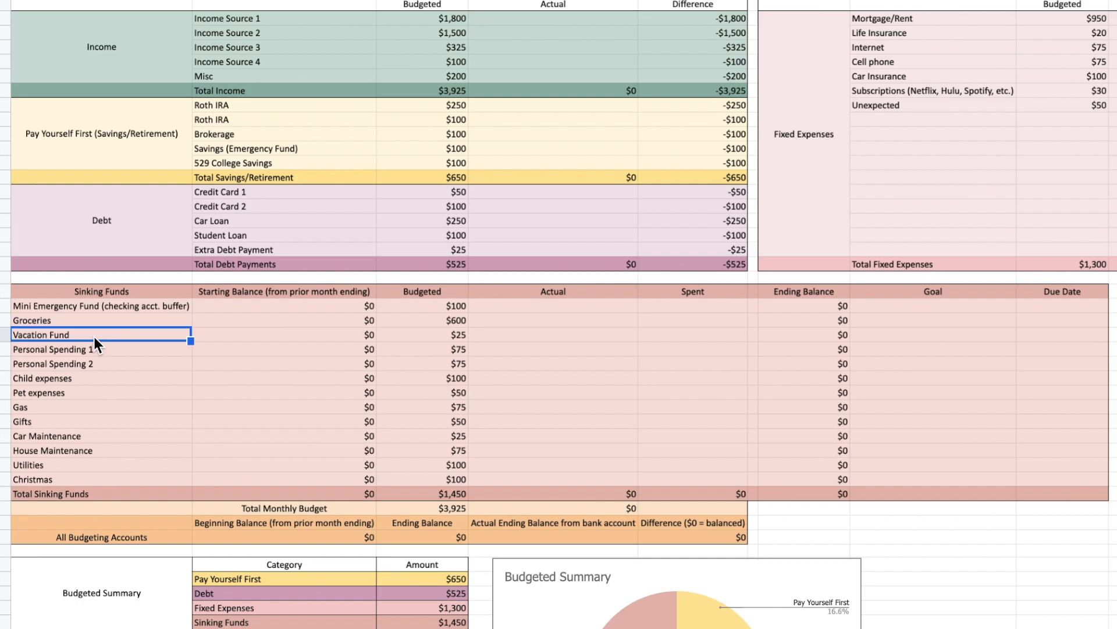
key(Down)
key(Down)
key(Down)
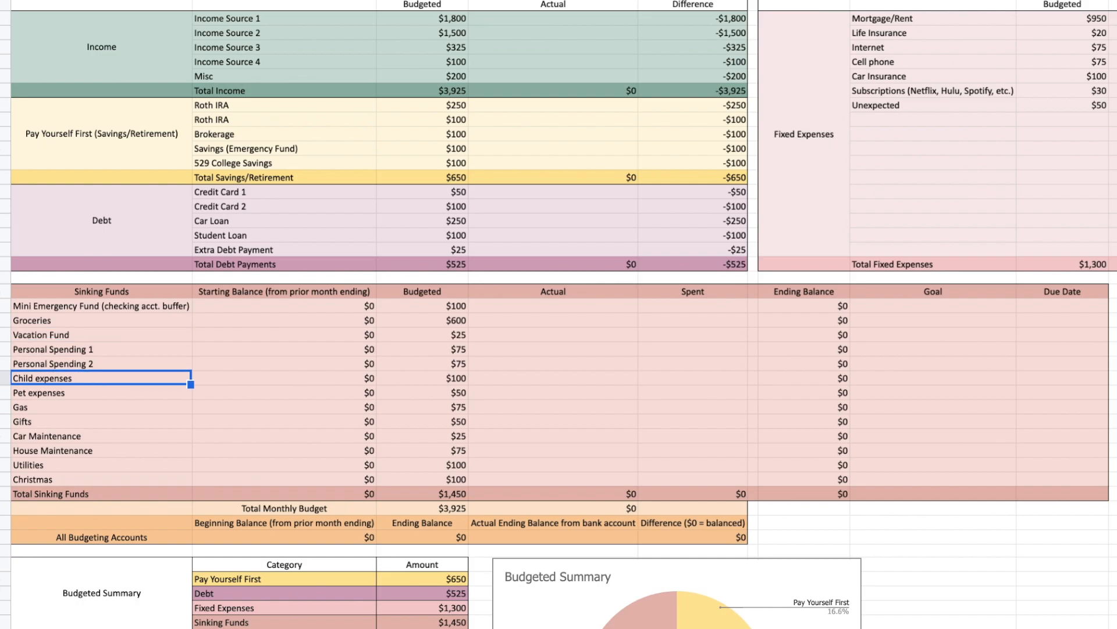
- Review the remaining Sinking Funds labels through Christmas, and compare Utilities with the first blank Fixed Expenses row
key(Down)
key(Down)
key(Down)
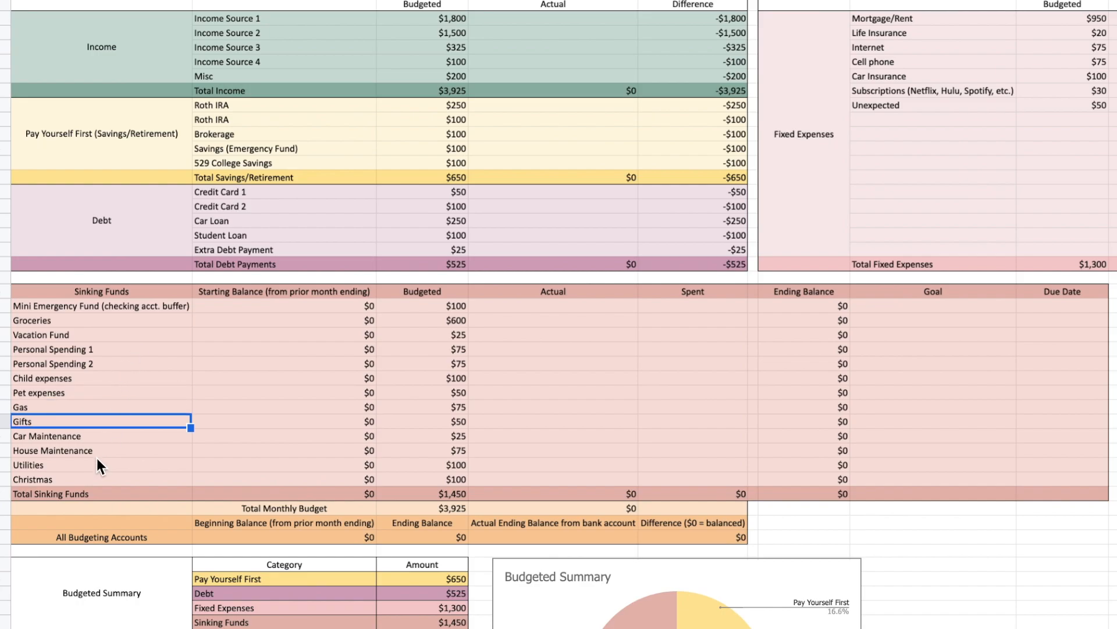
key(Down)
key(Down)
key(Down)
key(Down)
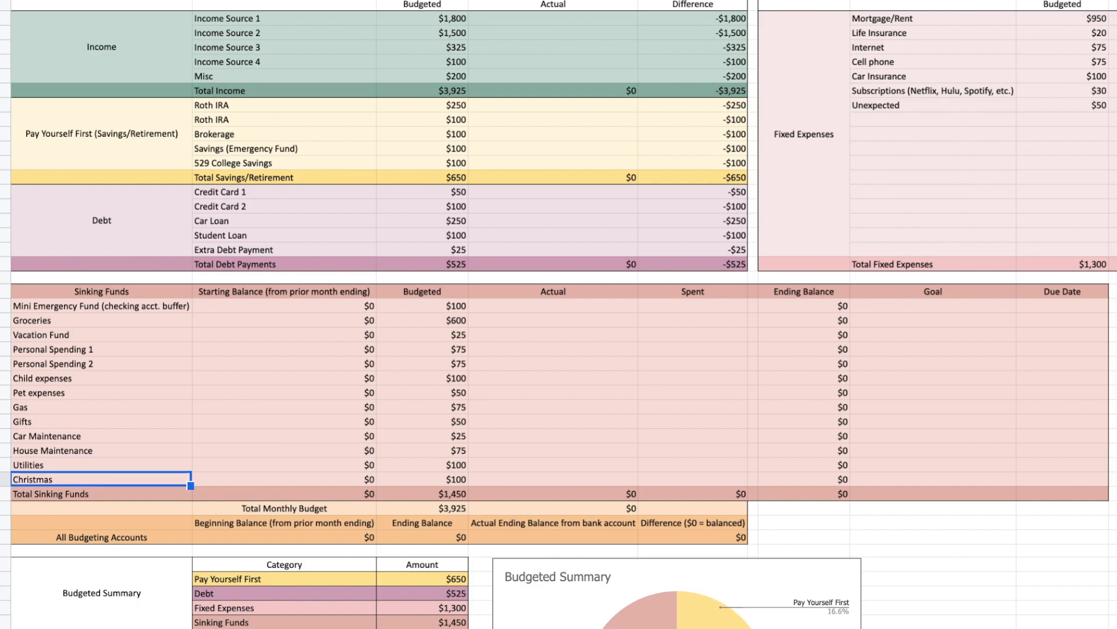
click(93, 467)
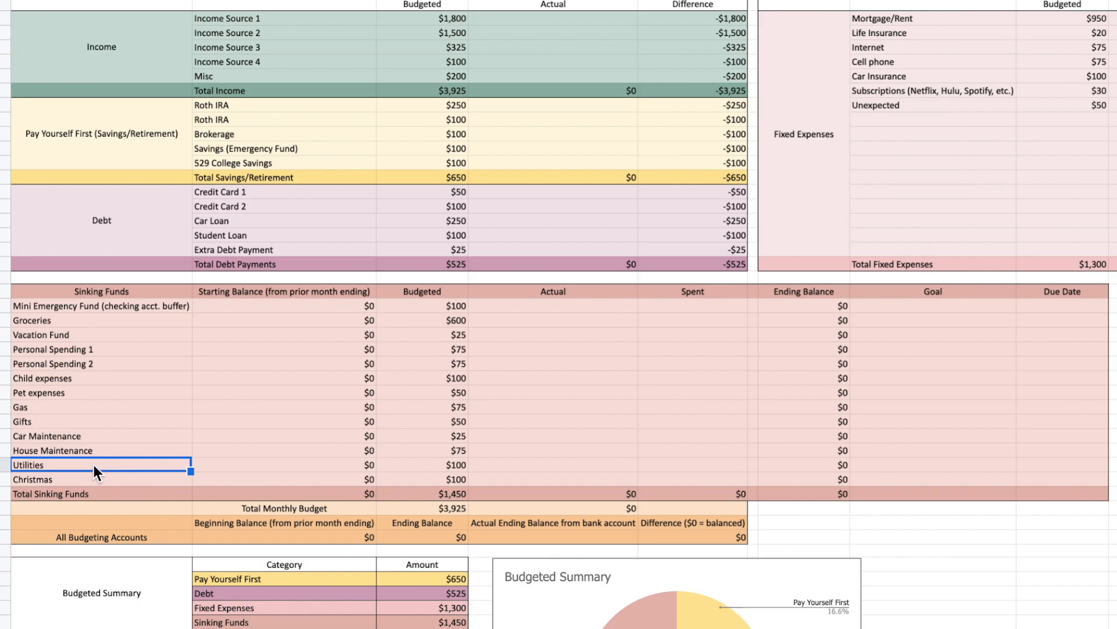
click(942, 119)
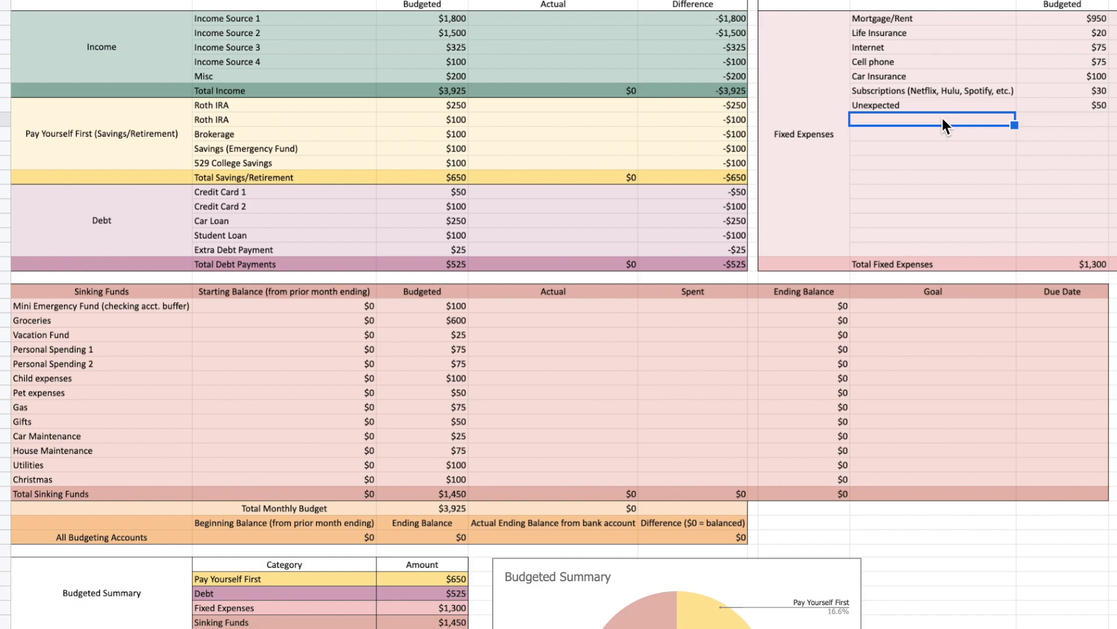
- Examine the Sinking Funds Starting Balance column, including its header, category entries and total
click(315, 438)
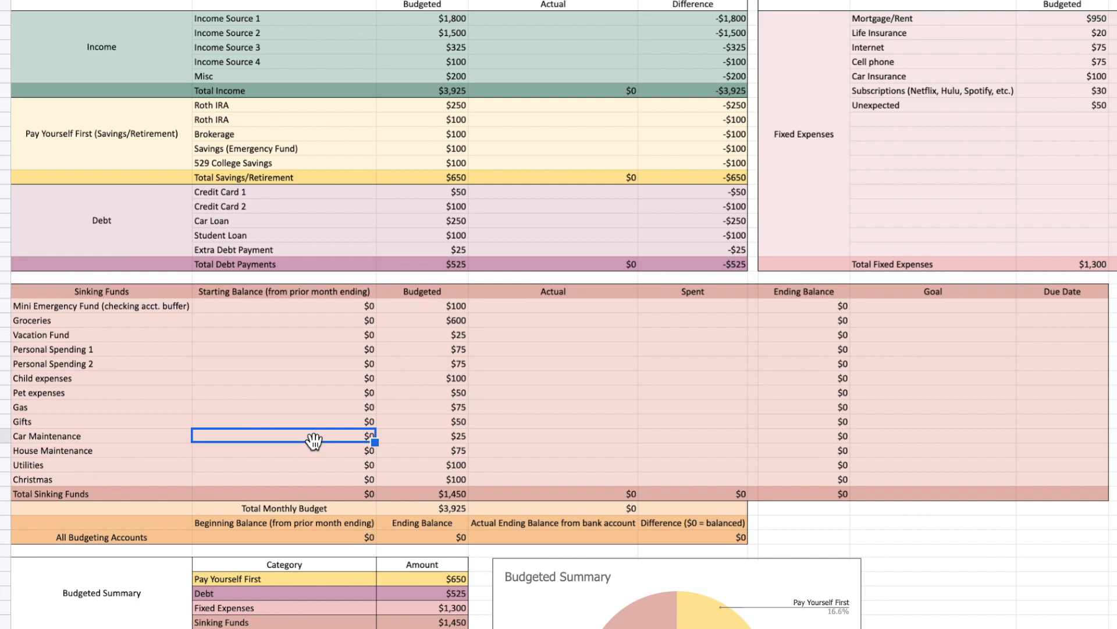
click(274, 354)
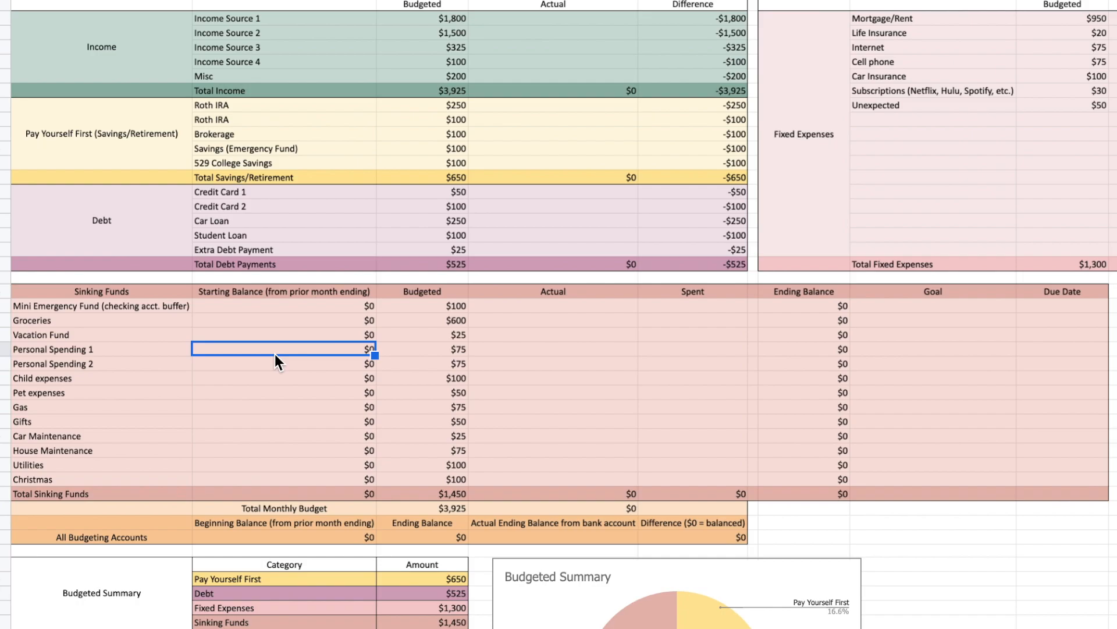
click(316, 491)
click(212, 292)
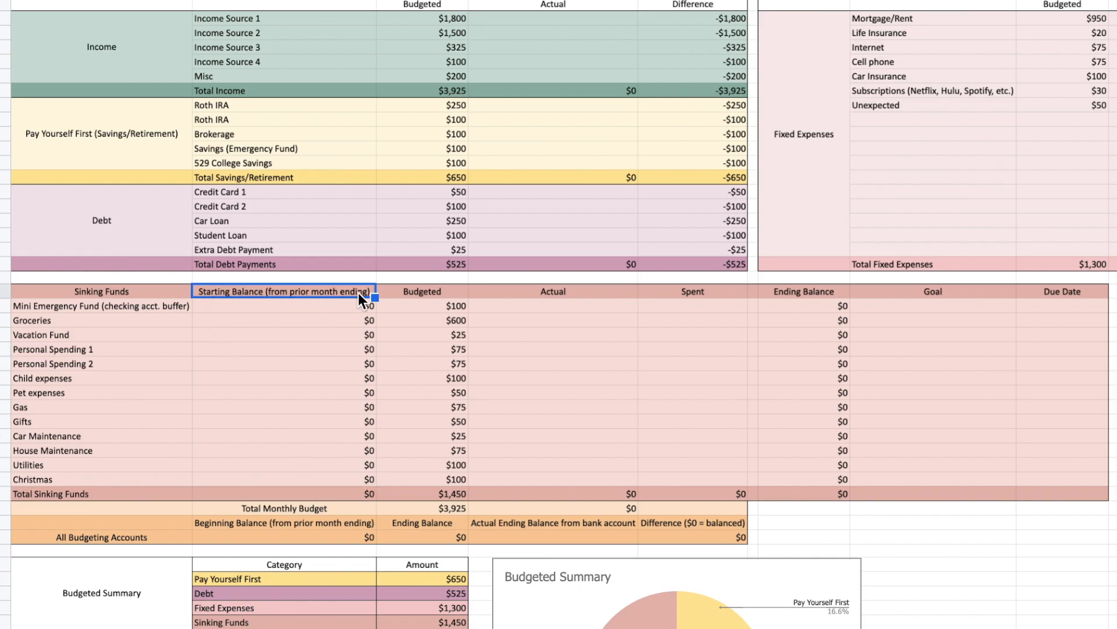
click(313, 495)
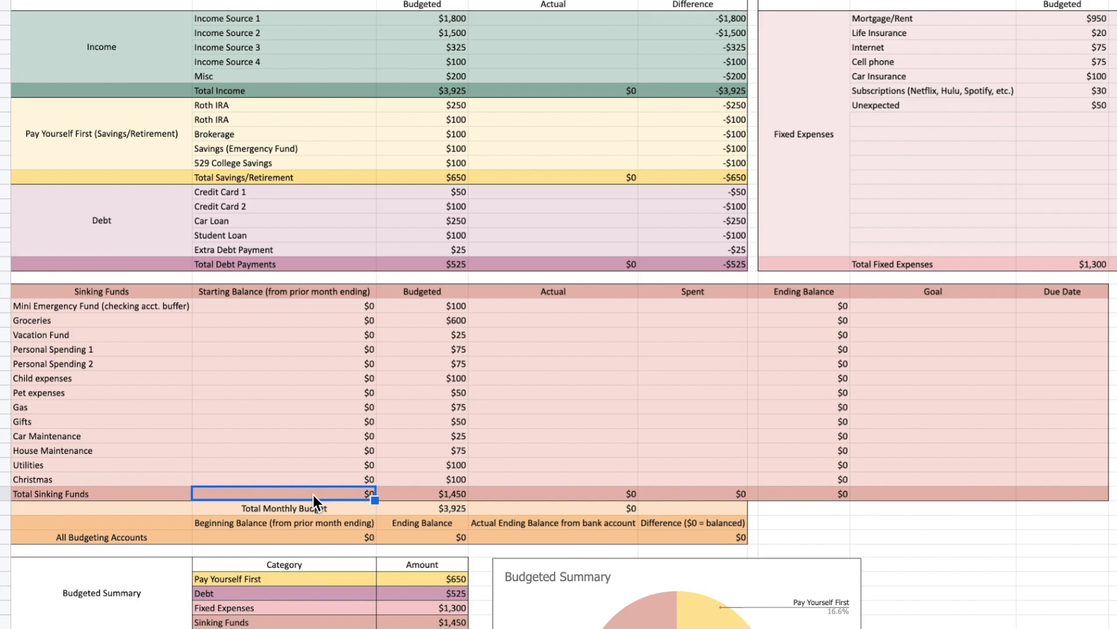
click(333, 306)
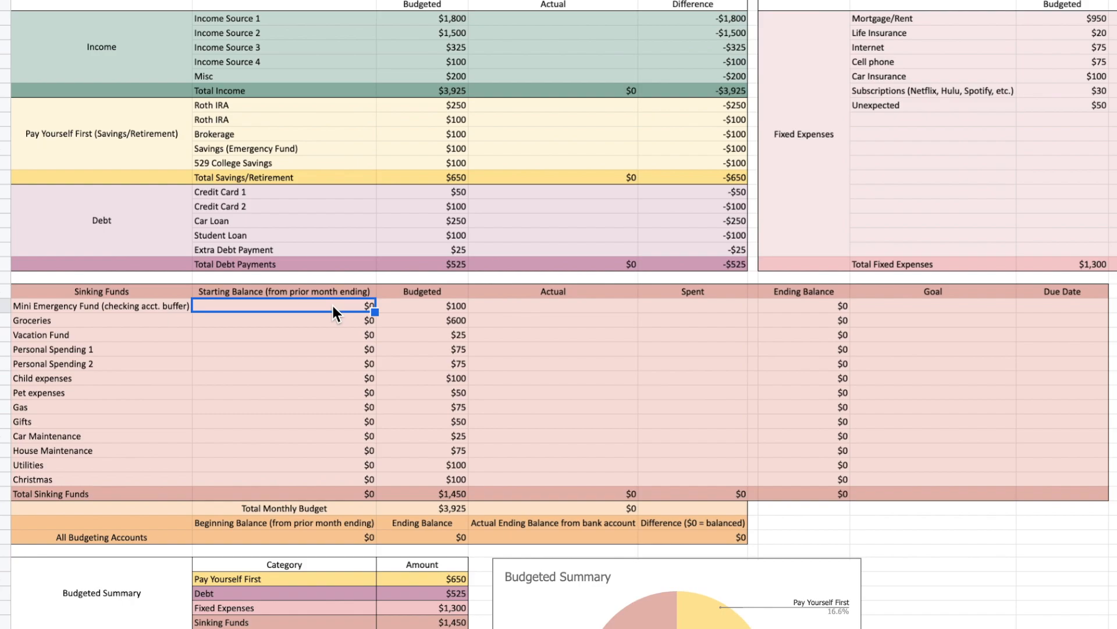
drag(337, 319, 349, 479)
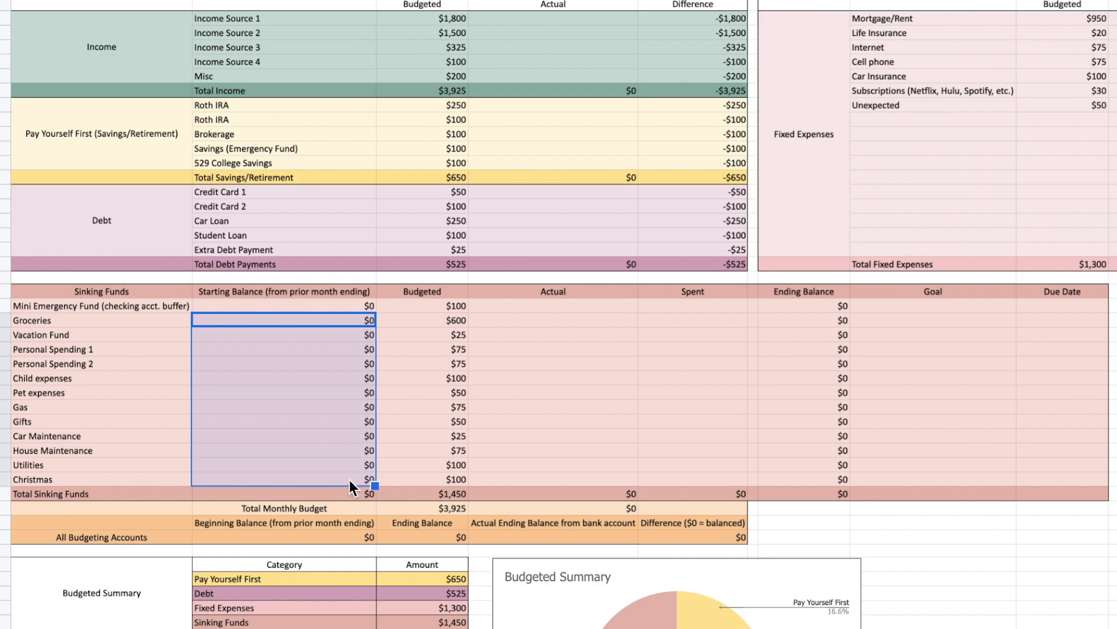
click(338, 305)
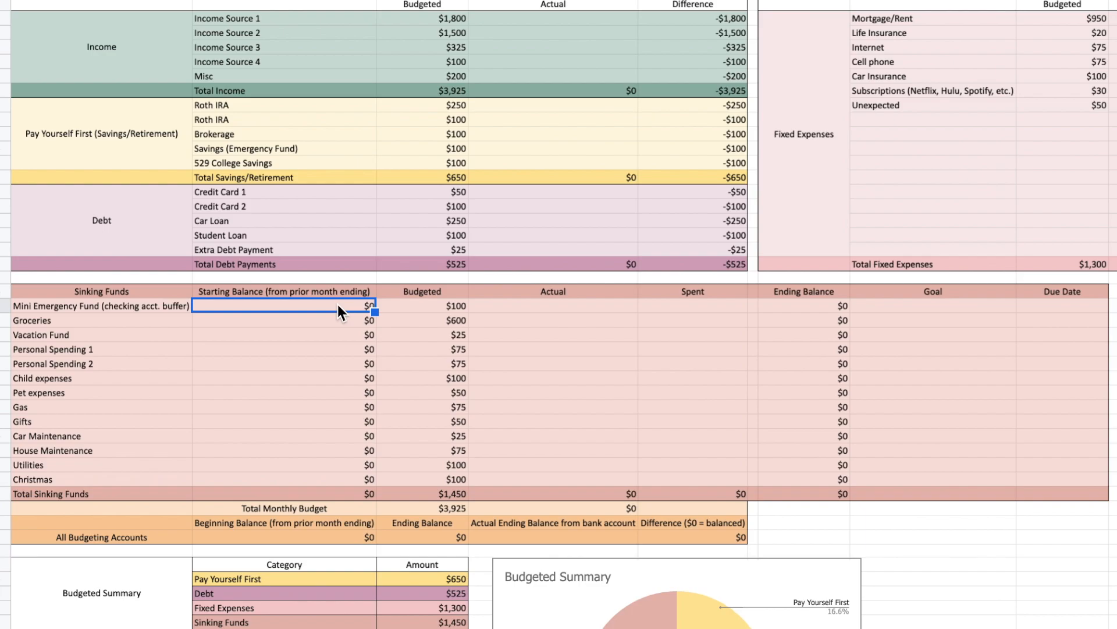
- Set the starting balance of the Mini Emergency Fund to 1500
click(117, 306)
click(224, 308)
text(1500)
key(Return)
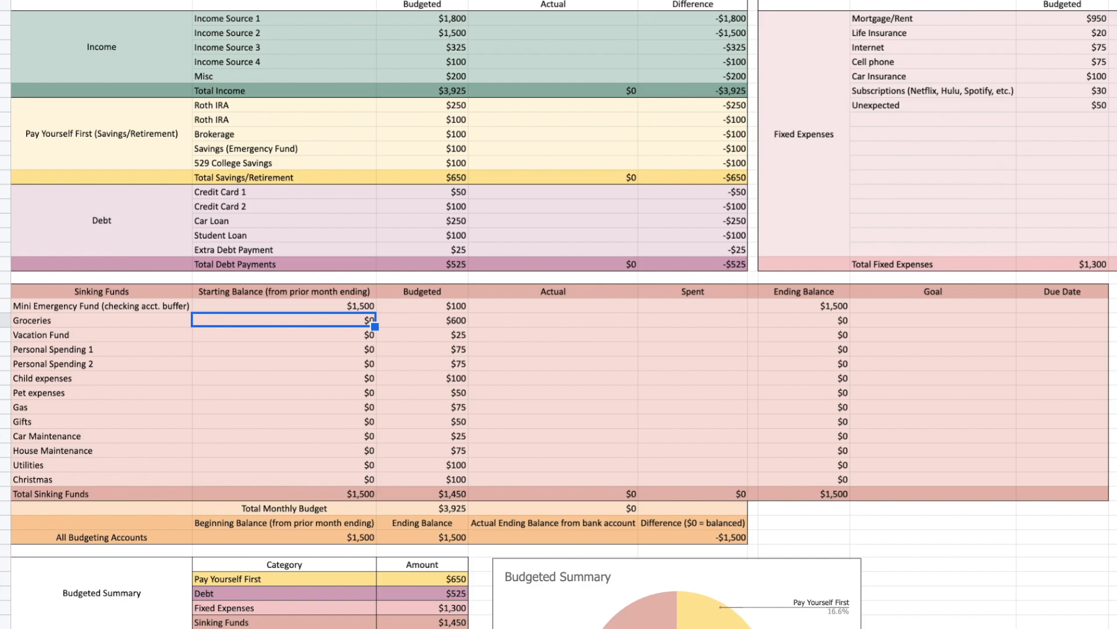
click(205, 307)
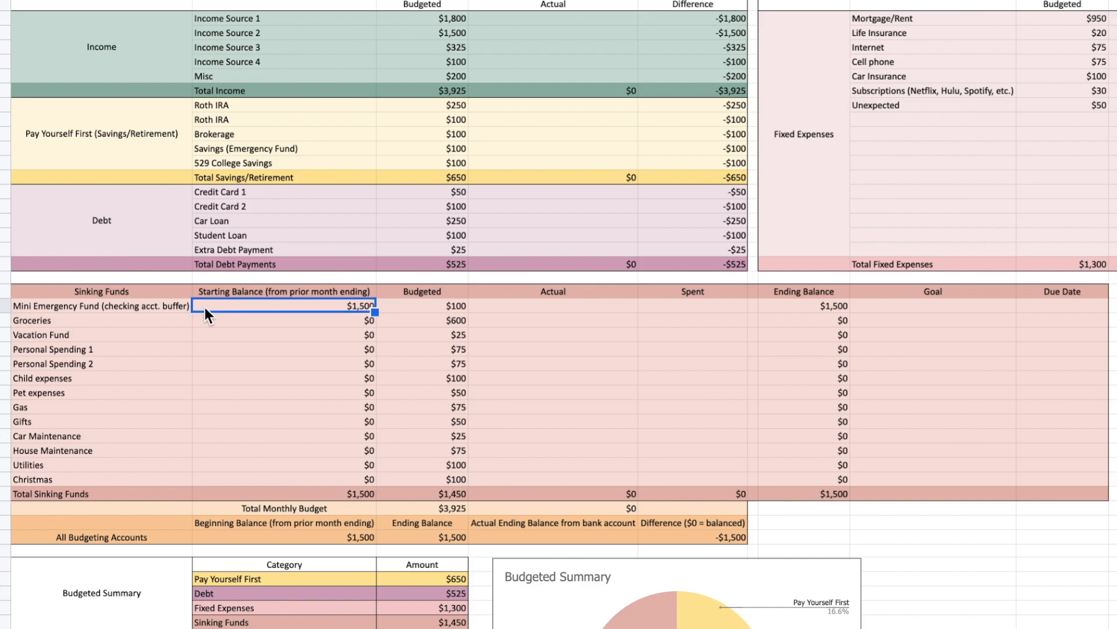
- Set the starting balances to 50 for Groceries and 100 for Child expenses
click(251, 326)
text(50)
key(Return)
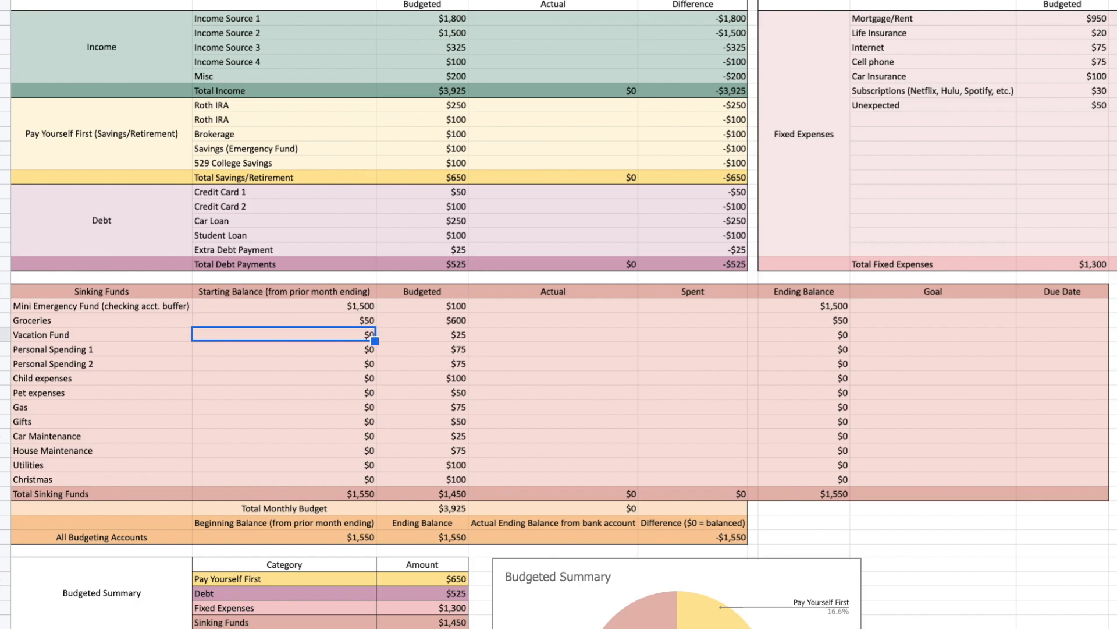
click(280, 384)
text(100)
key(Return)
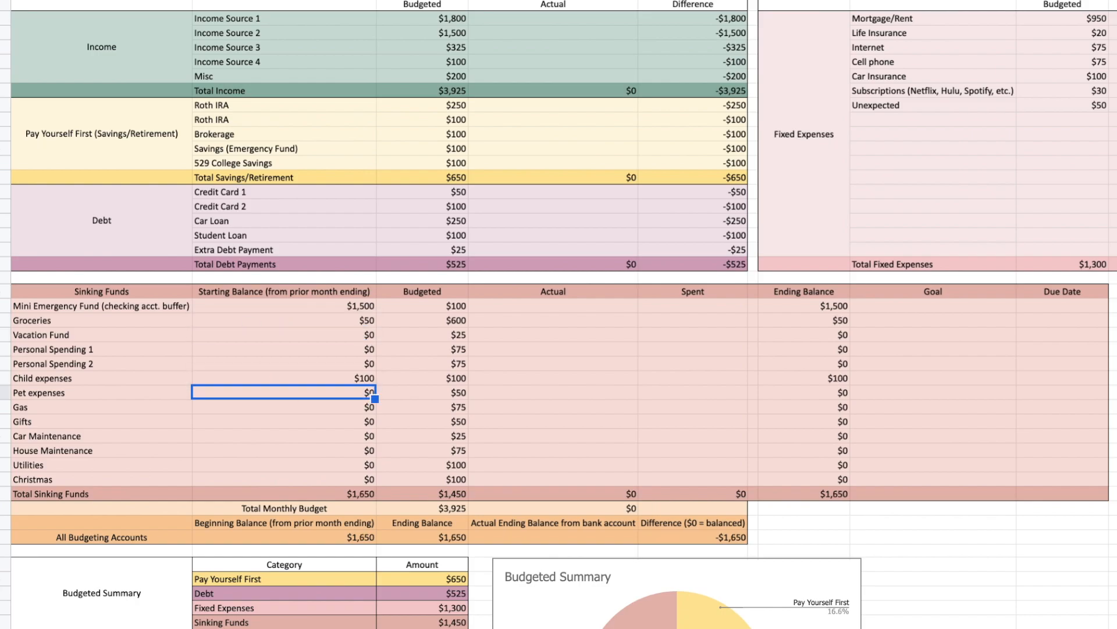
- Revert the Groceries and Child expenses starting balances to 0 and check the other entries in that column
click(302, 376)
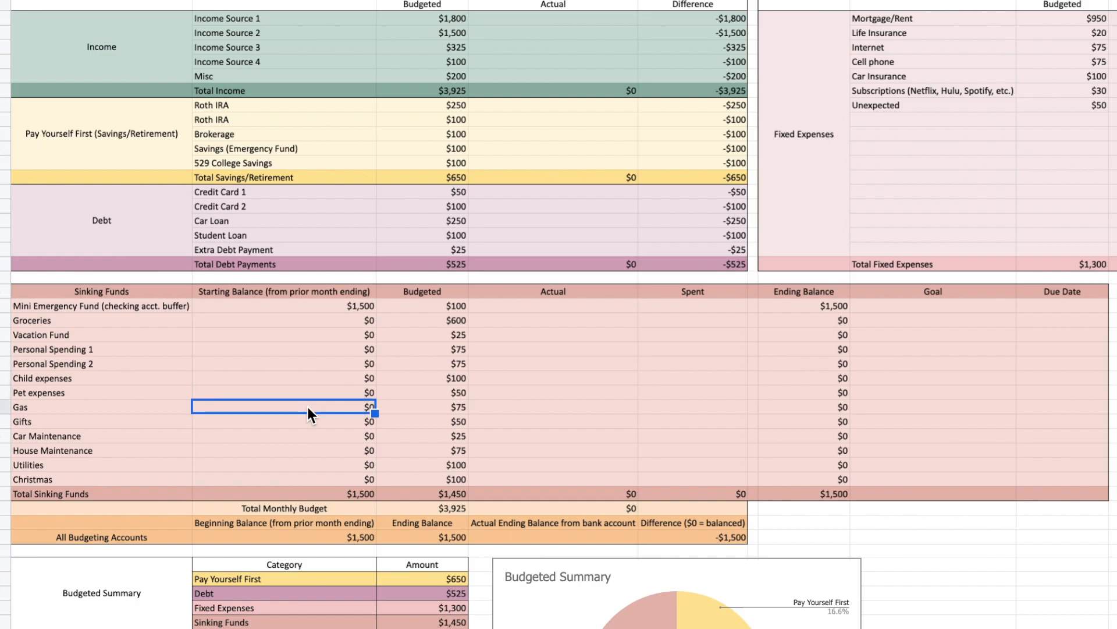
click(340, 309)
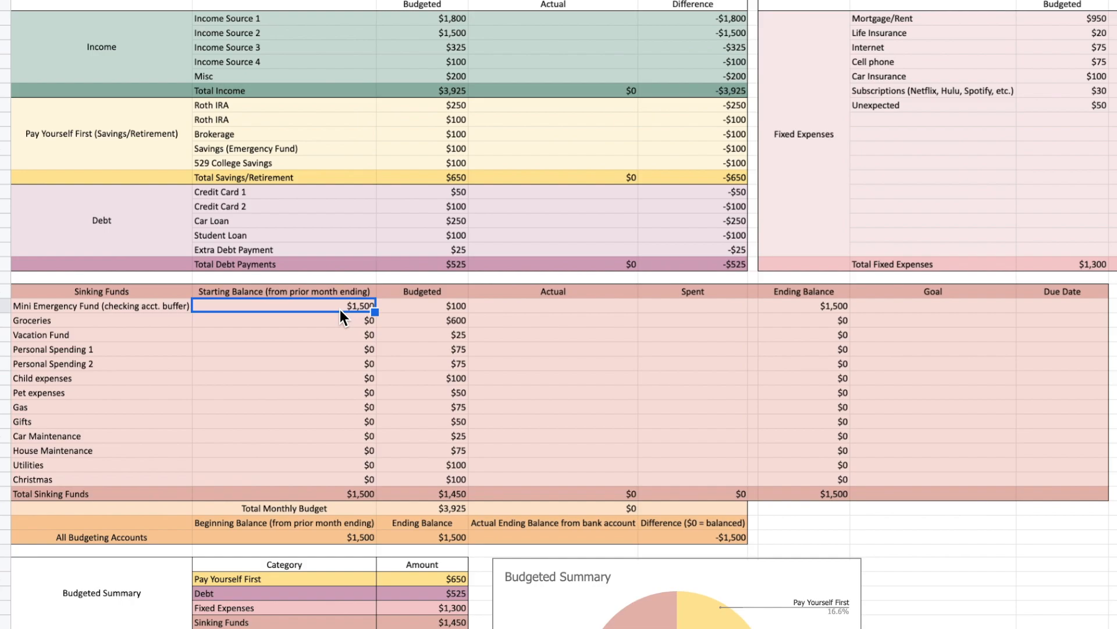
click(309, 334)
click(313, 421)
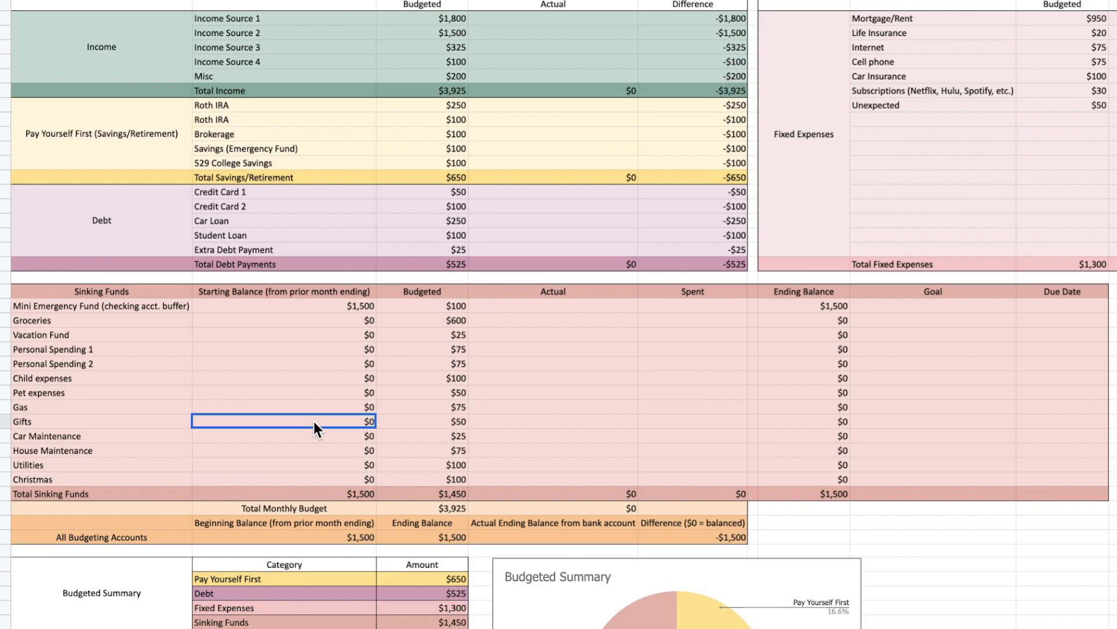
- Examine the All Budgeting Accounts rows and compare the Budgeted and Actual columns of the main sections and Fixed Expenses
drag(148, 520, 655, 536)
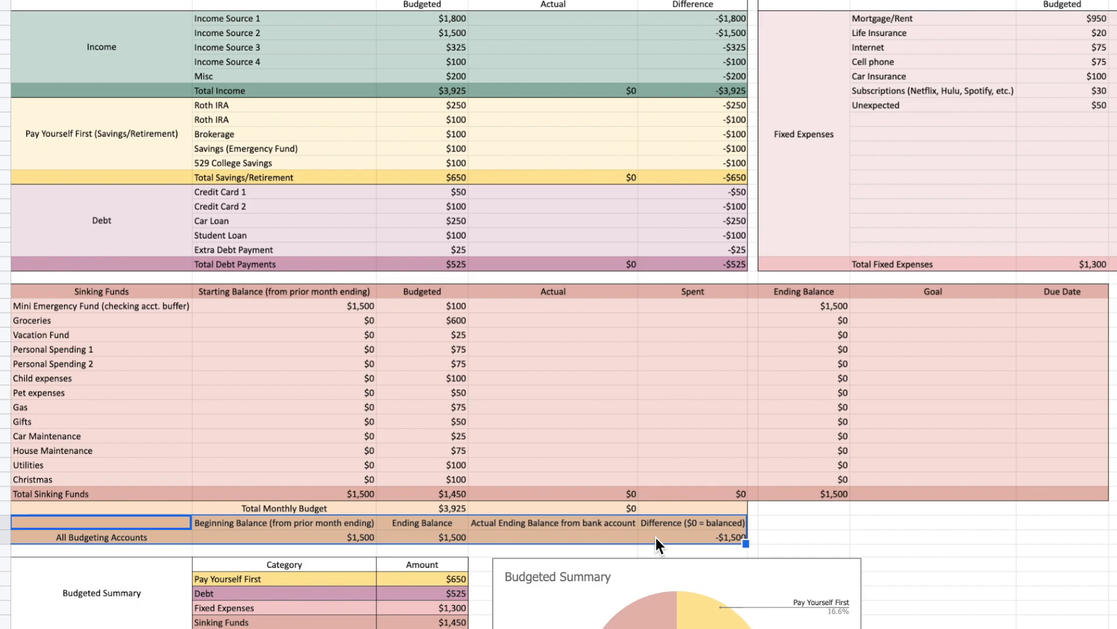
click(522, 336)
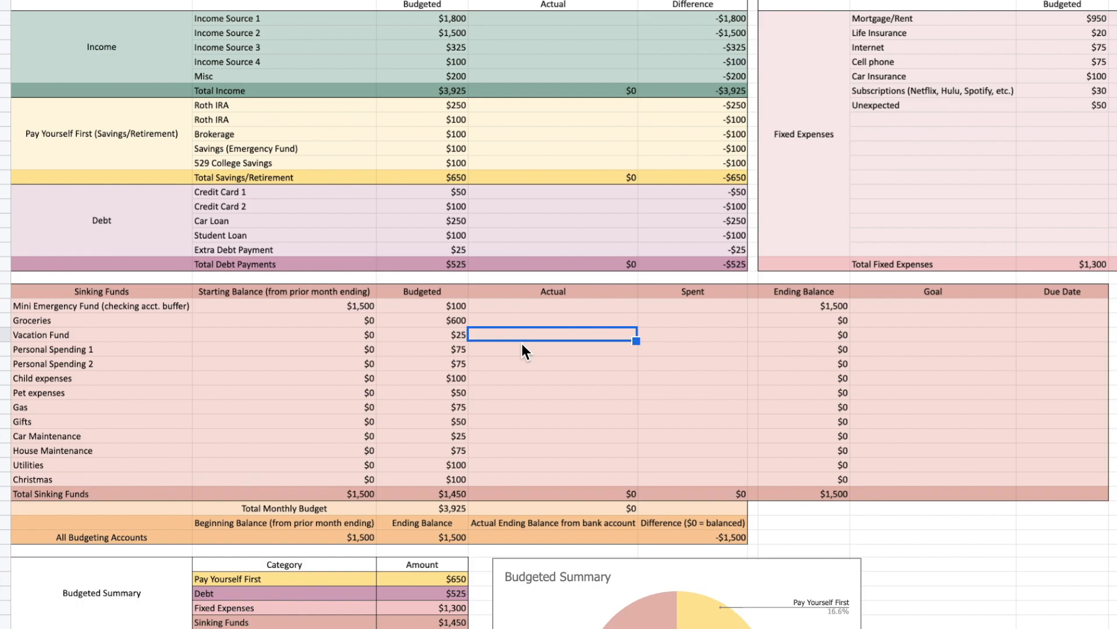
click(533, 19)
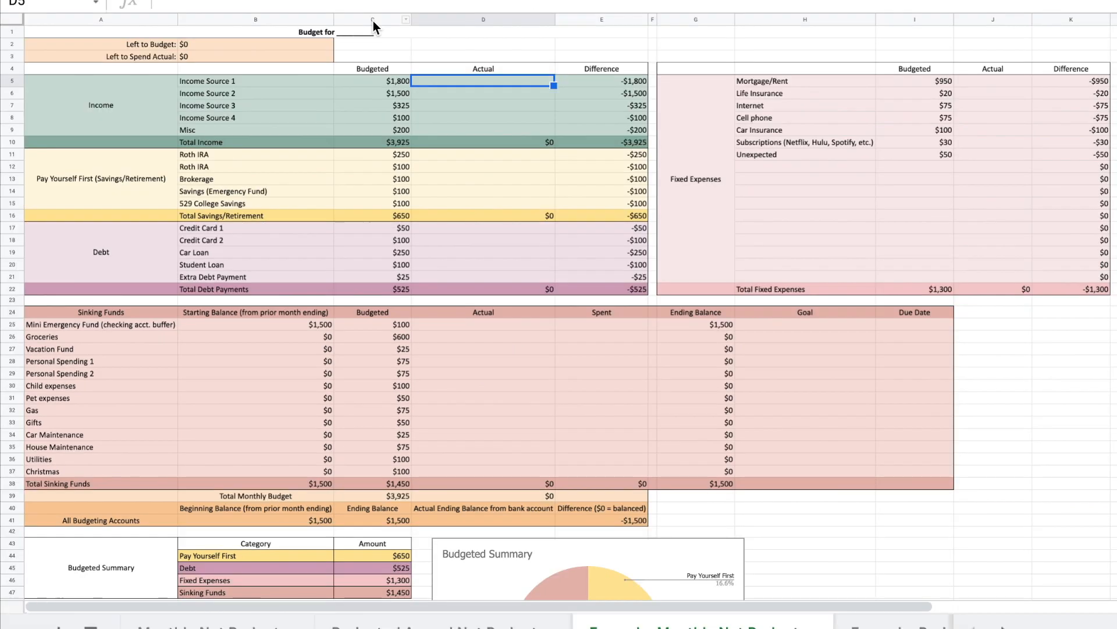
click(372, 21)
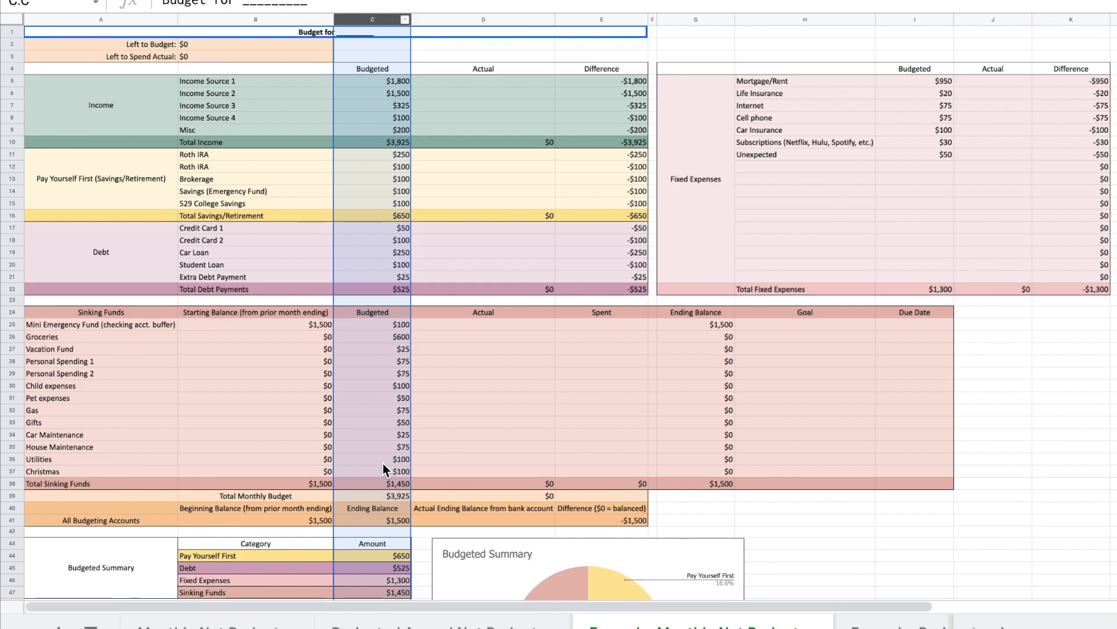
click(479, 21)
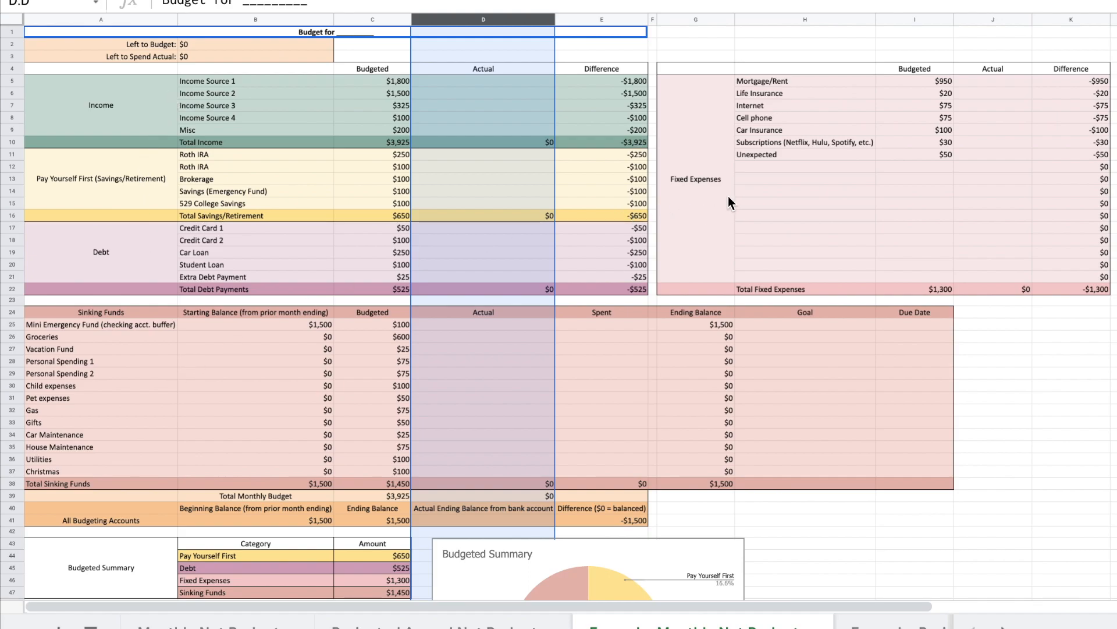
click(910, 19)
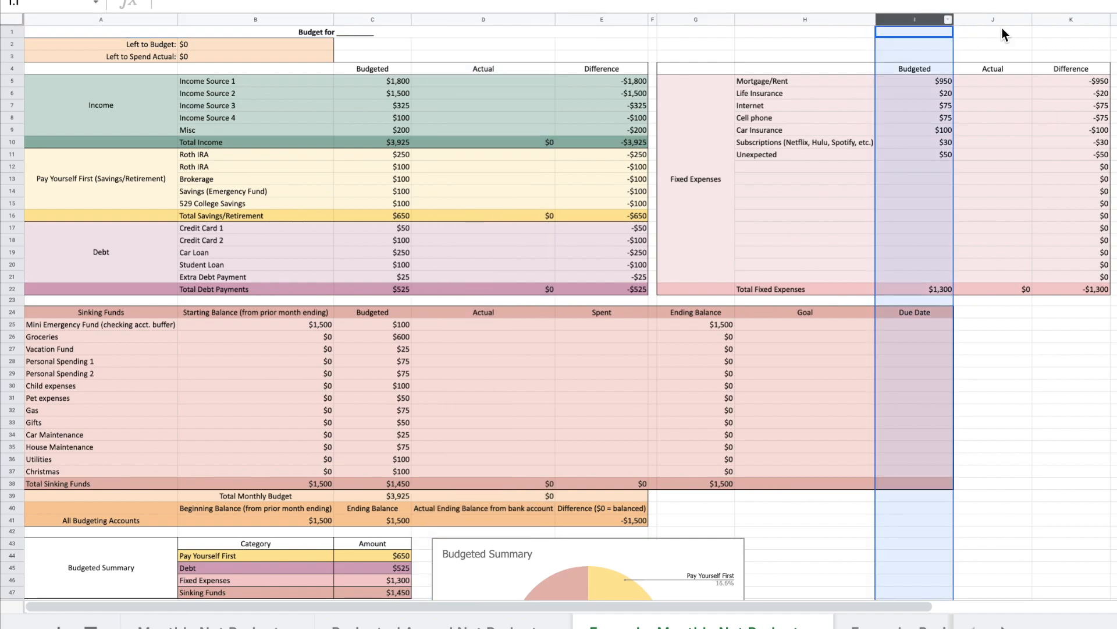
click(995, 20)
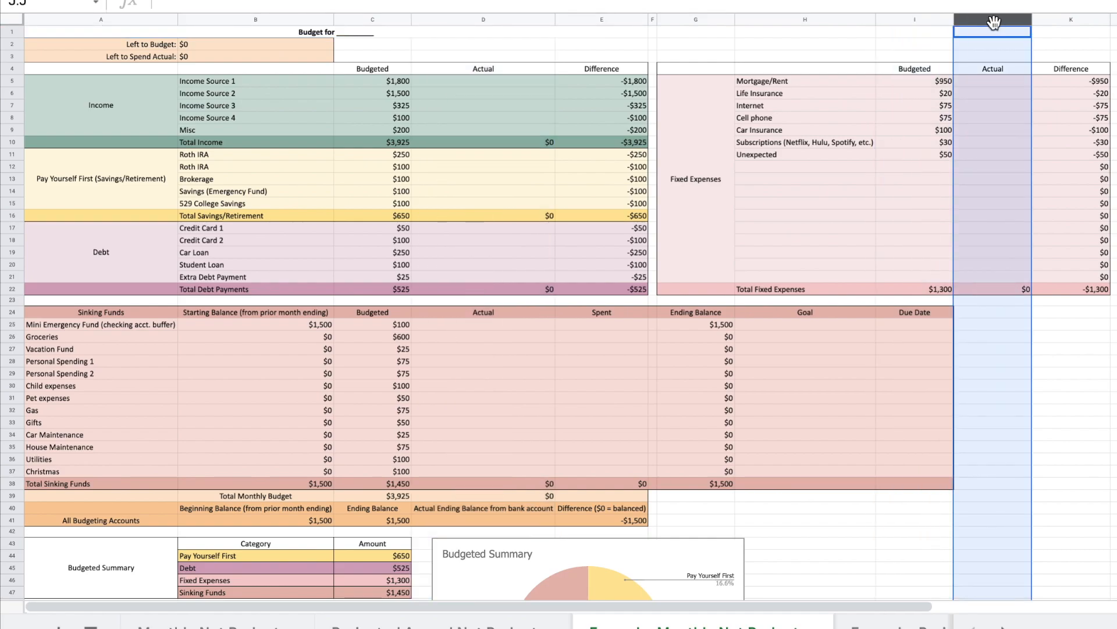
click(370, 20)
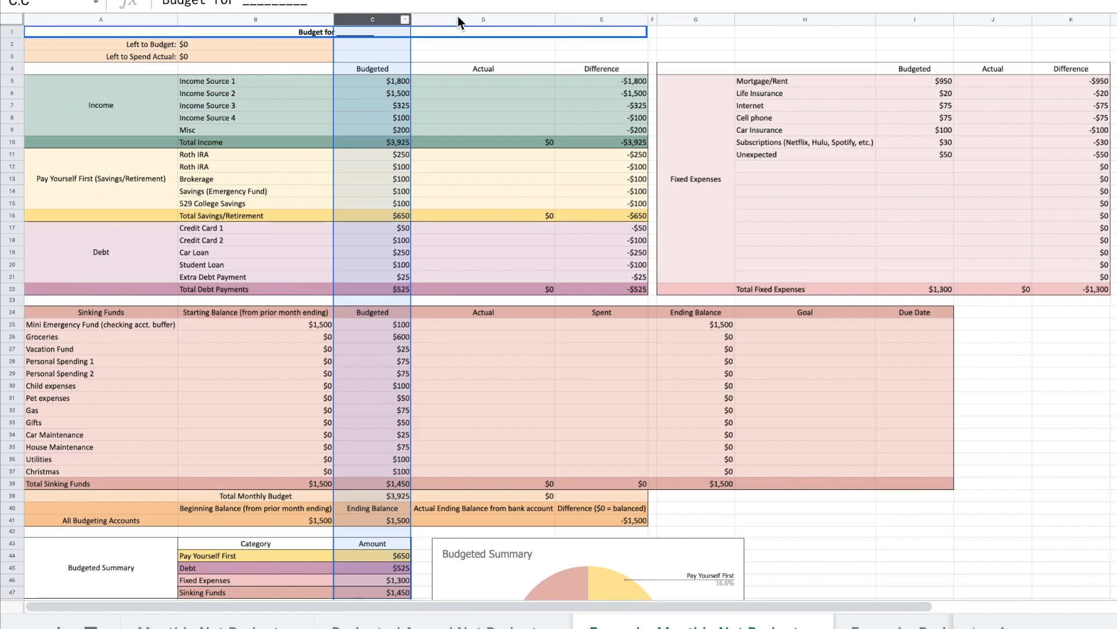
click(458, 23)
- Review the budgeted amounts from Income Source 1 down through Sinking Funds and in Fixed Expenses, plus the Left to Budget cell
click(385, 81)
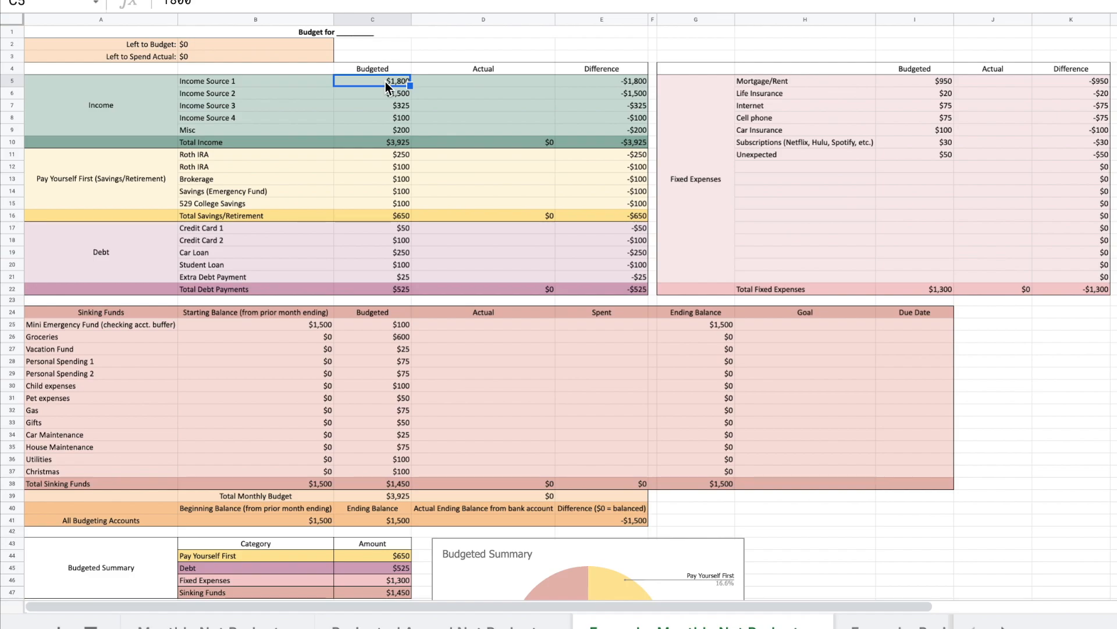
drag(390, 366, 383, 450)
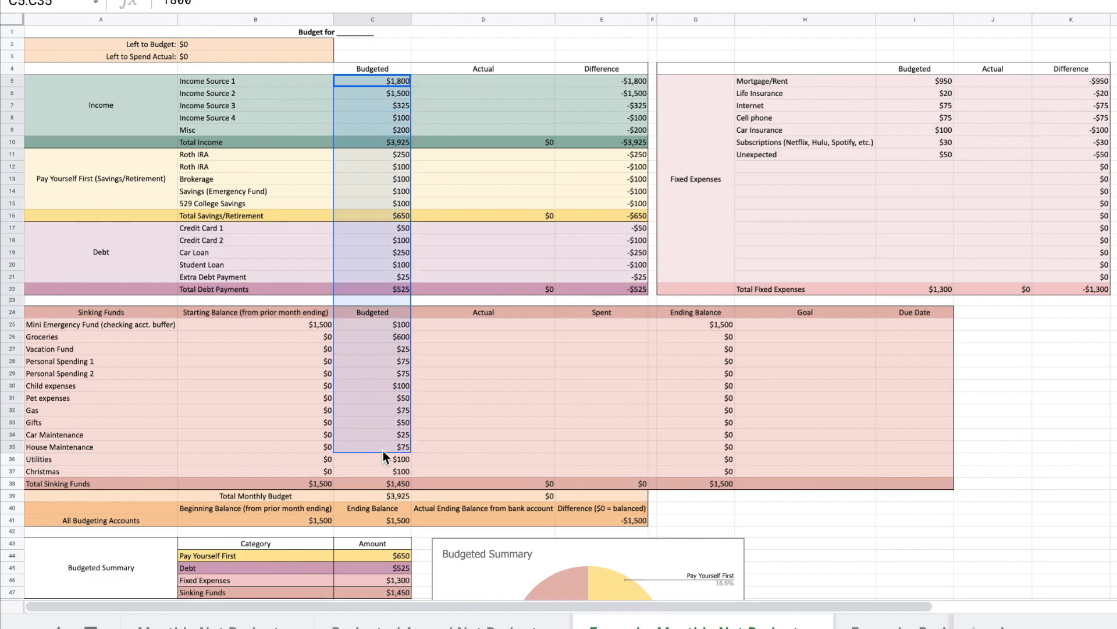
drag(924, 80, 926, 231)
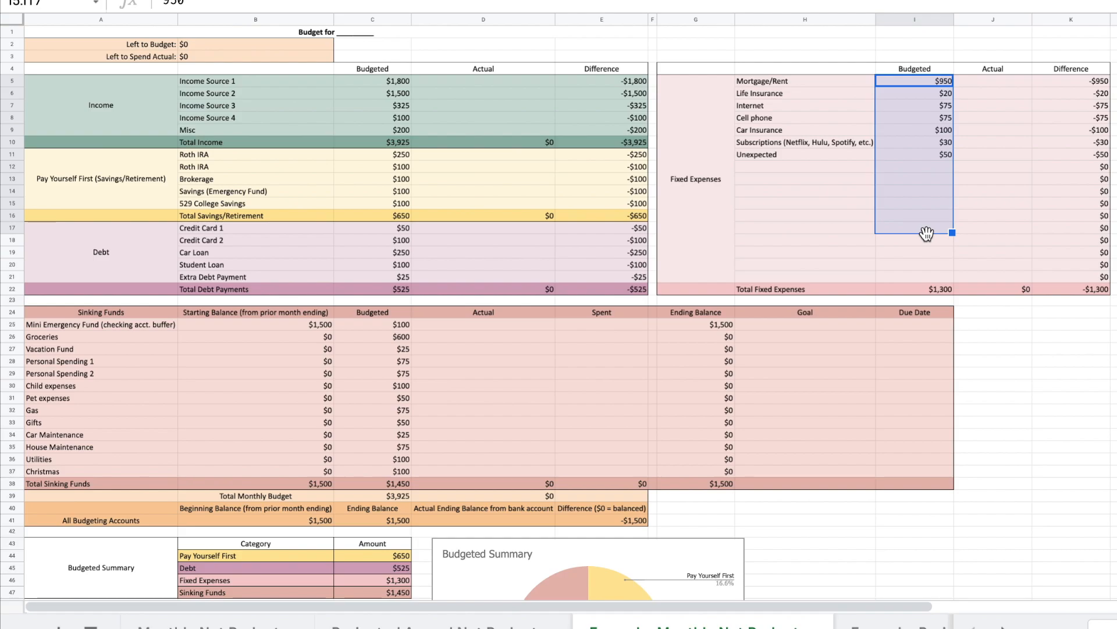
click(209, 42)
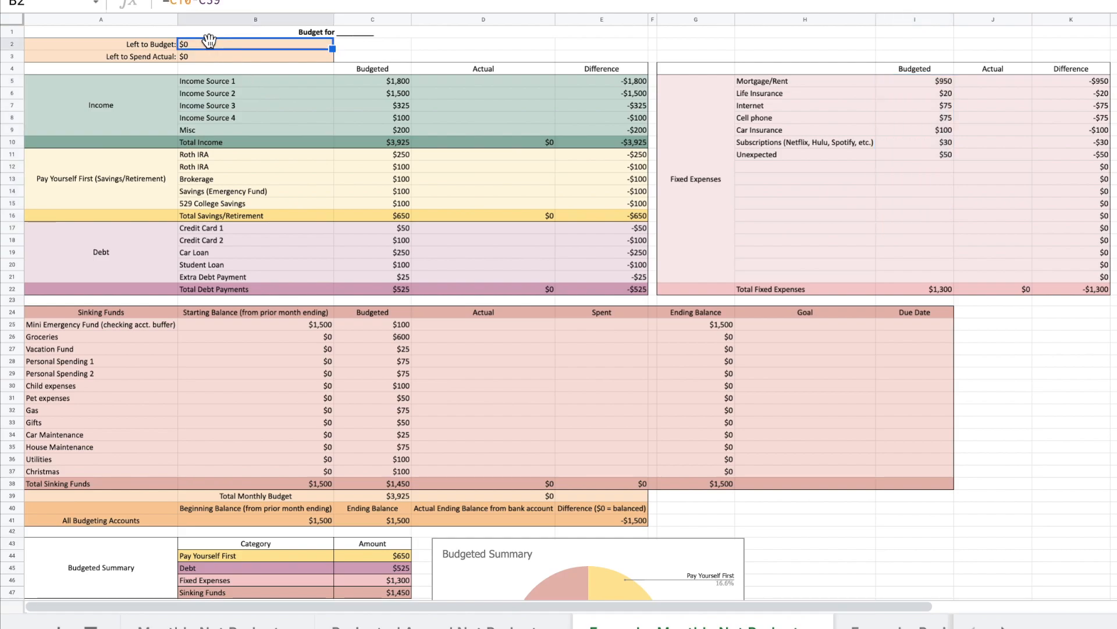
- Clear the budgeted amounts of all five Pay Yourself First entries, from the first Roth IRA through 529 College Savings
click(394, 156)
key(Delete)
key(Down)
key(Delete)
key(shift+Down)
key(shift+Down)
key(shift+Down)
key(Delete)
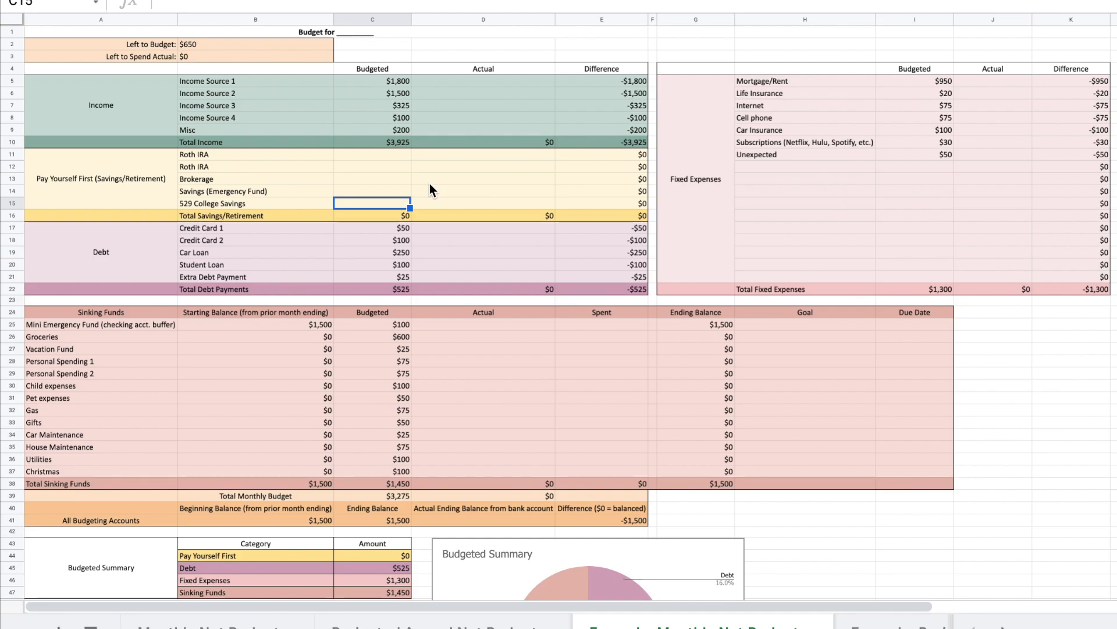
- Review the budgeted Total Income against the Sinking Funds, Debt and empty Pay Yourself First amounts
click(430, 184)
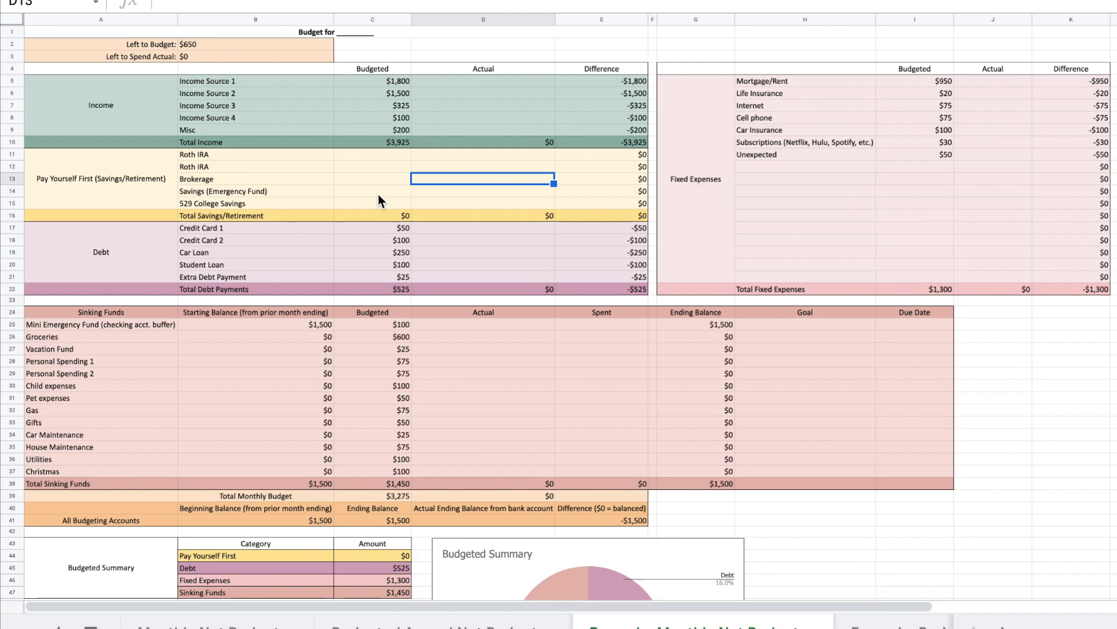
click(391, 145)
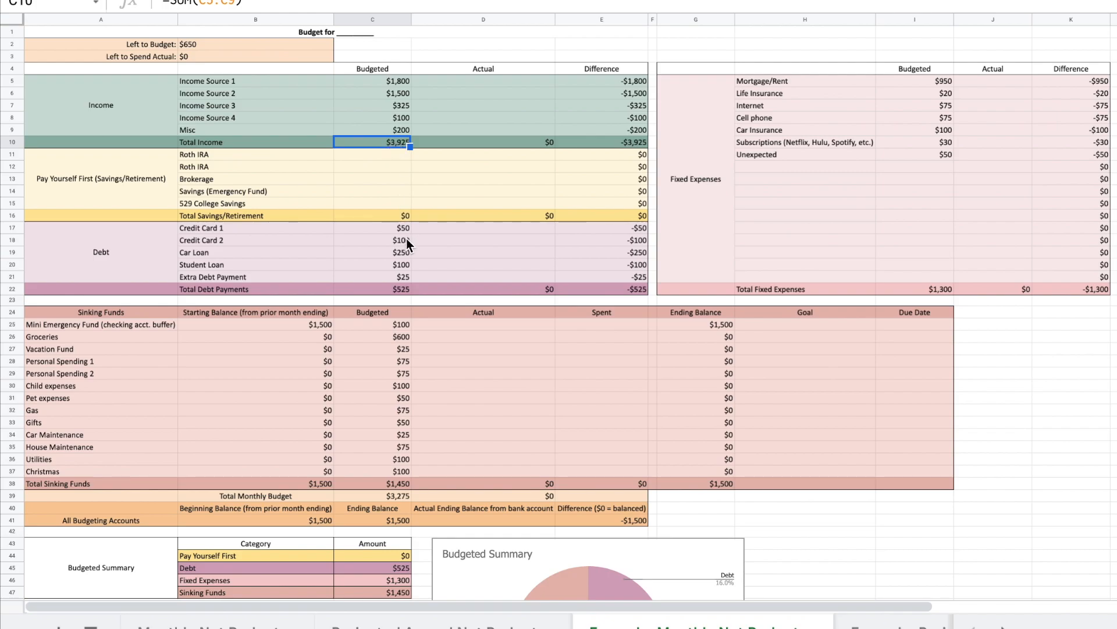
drag(392, 325, 373, 422)
click(376, 252)
click(393, 180)
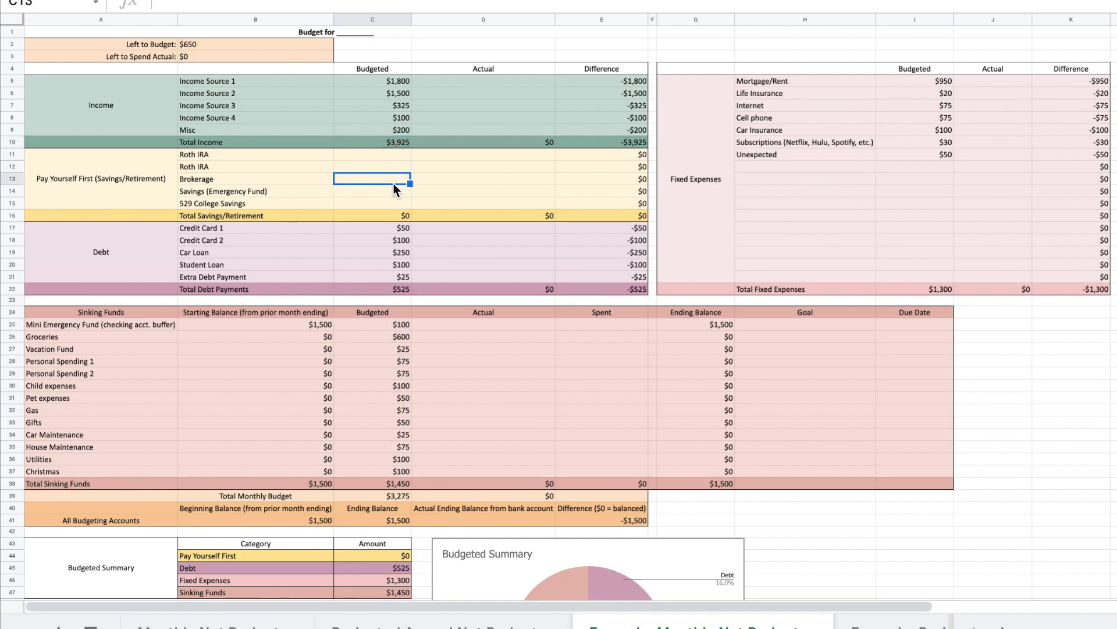
- Copy the budgeted 100 from Car Insurance into 529 College Savings, Savings (Emergency Fund), Brokerage and the second Roth IRA
click(913, 135)
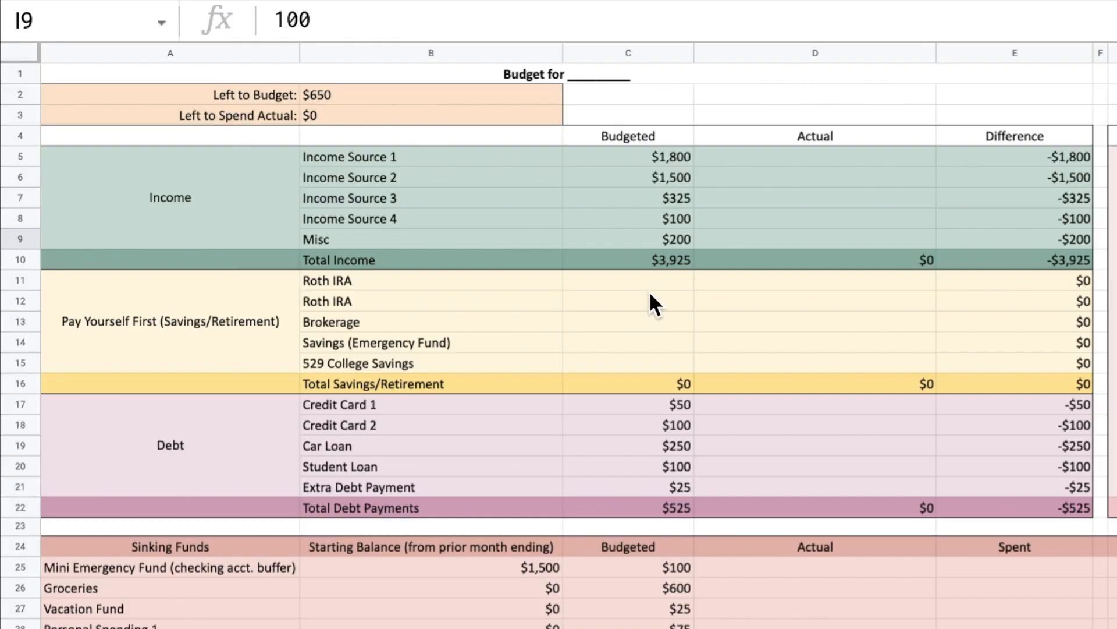
key(ctrl+v)
key(Up)
key(ctrl+v)
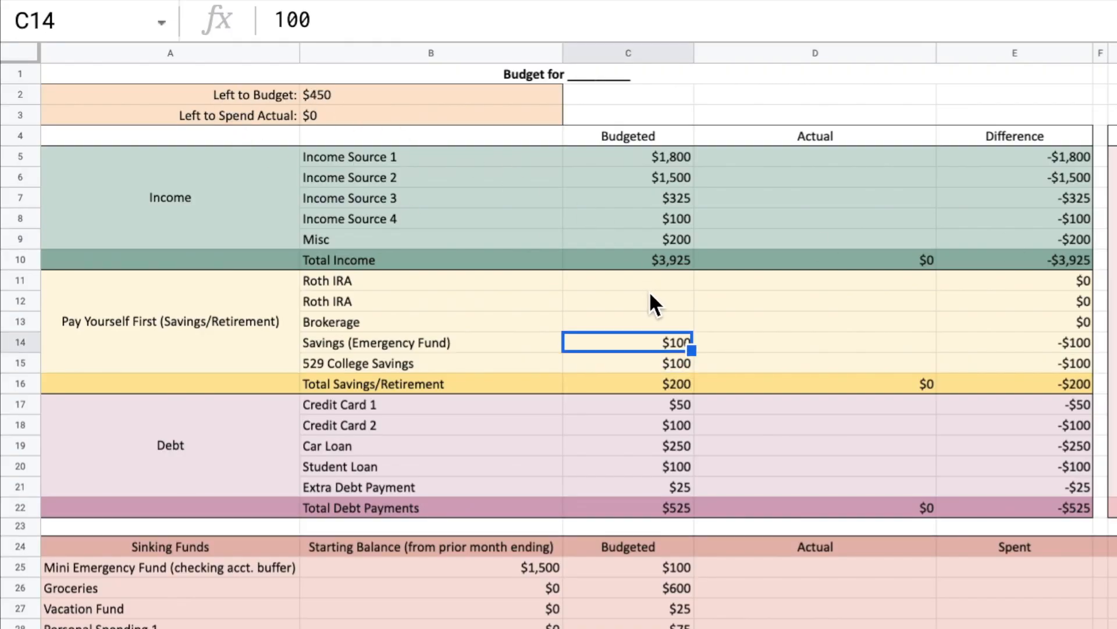
key(Up)
key(ctrl+v)
key(Up)
text(100)
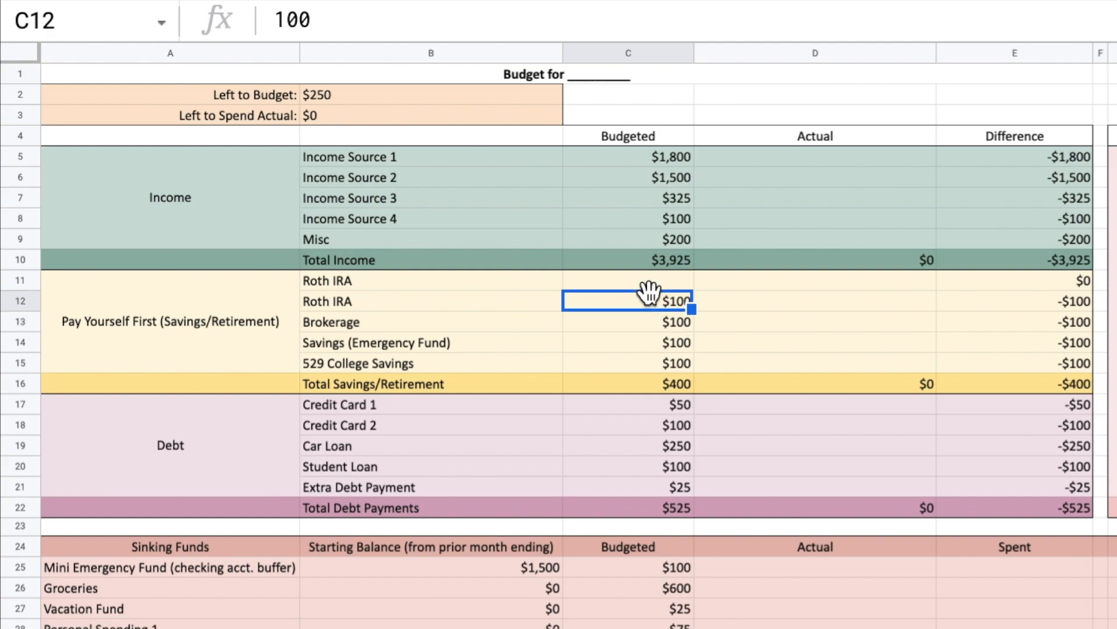
- Budget 250 for the first Roth IRA and check the Left to Budget cell
click(648, 284)
text(250)
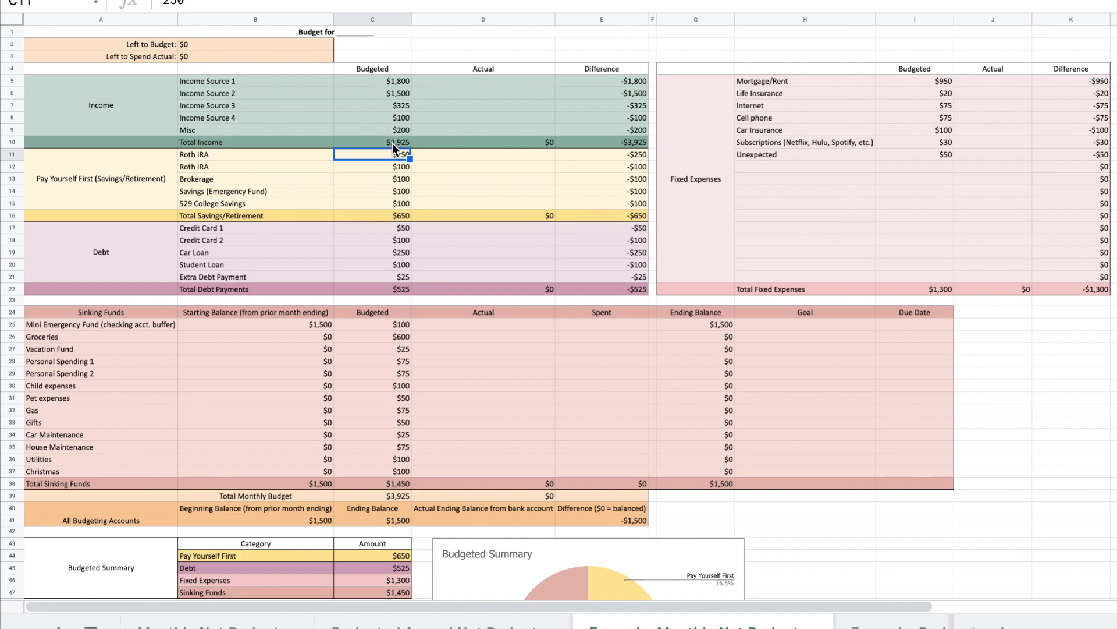
click(258, 43)
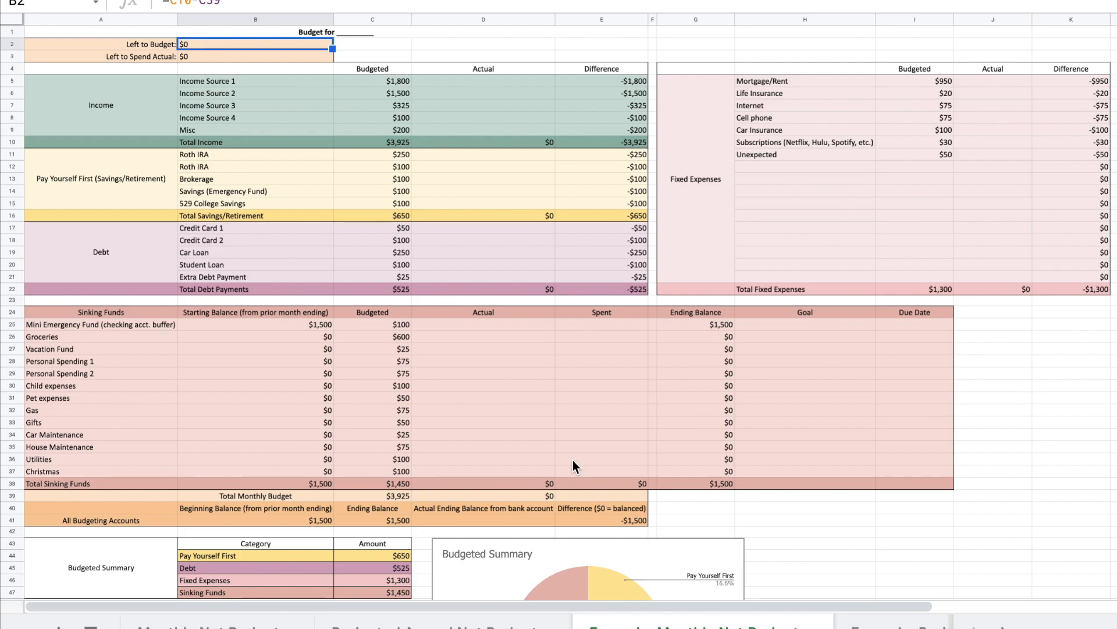
- Enter 1800 as the actual amount for Income Source 1 and check Left to Spend Actual
click(469, 87)
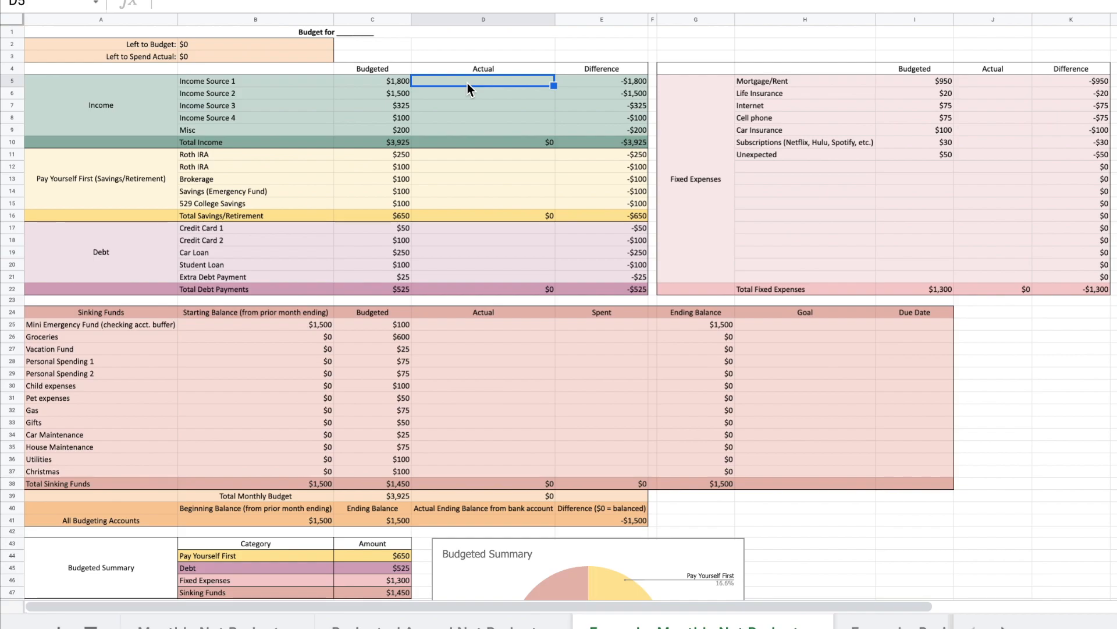
text(1800)
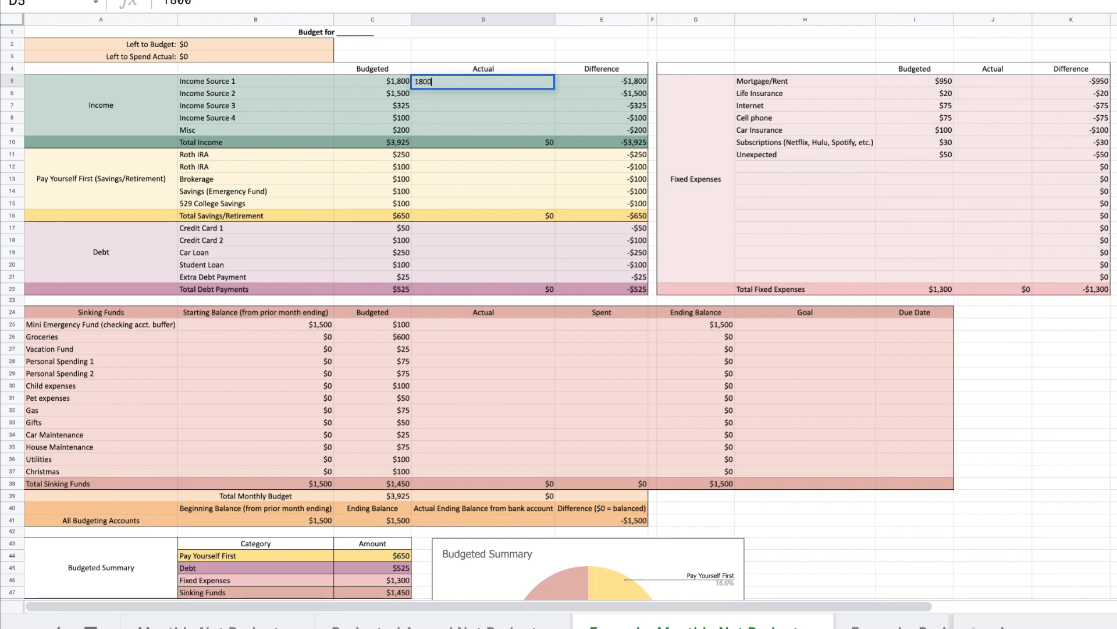
key(Return)
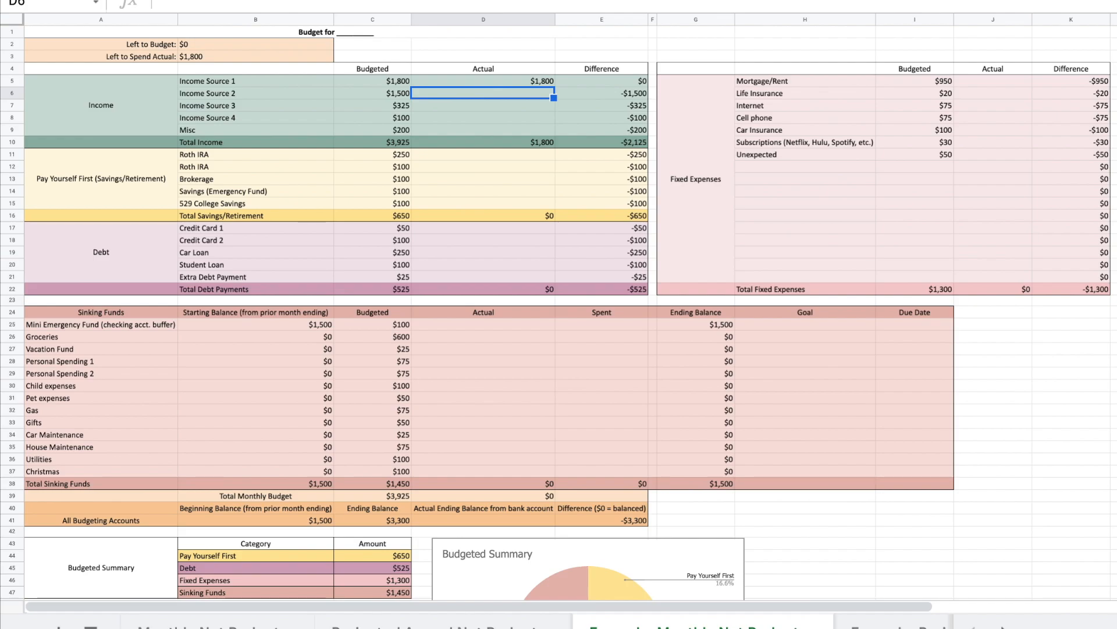
click(144, 61)
key(Right)
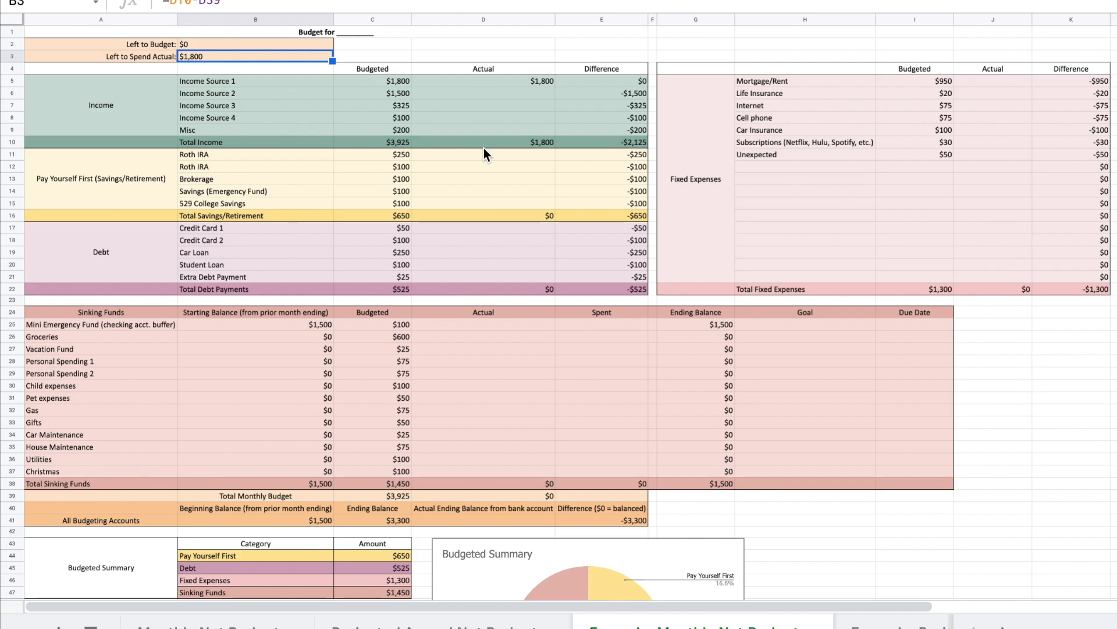
- Enter 950 as the actual Mortgage/Rent payment in Fixed Expenses and check Left to Spend Actual
click(523, 83)
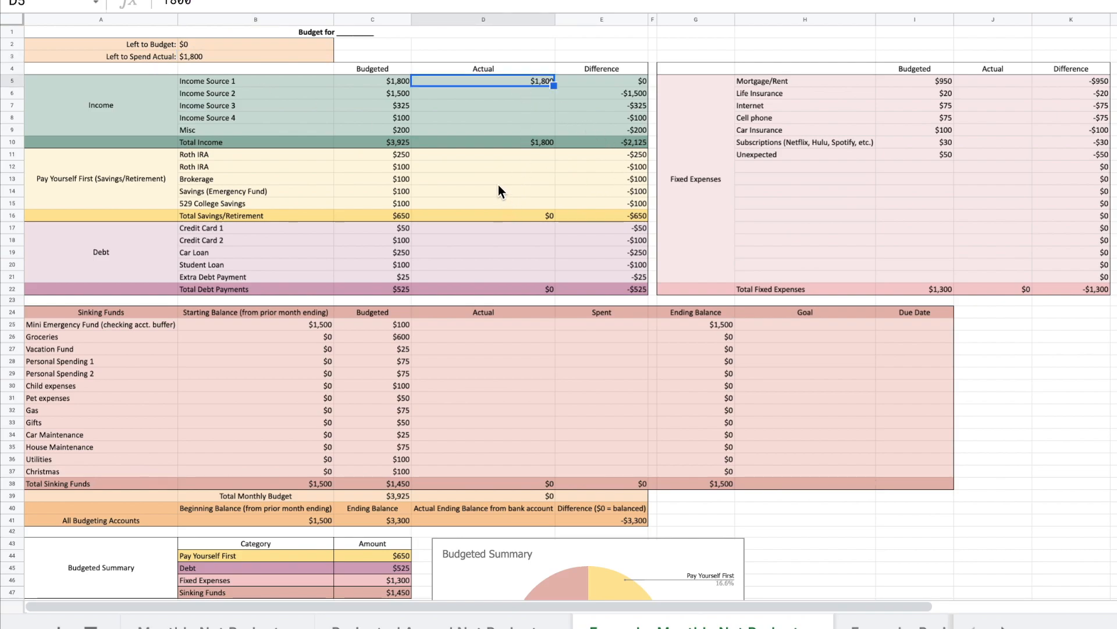
click(1019, 81)
text(950)
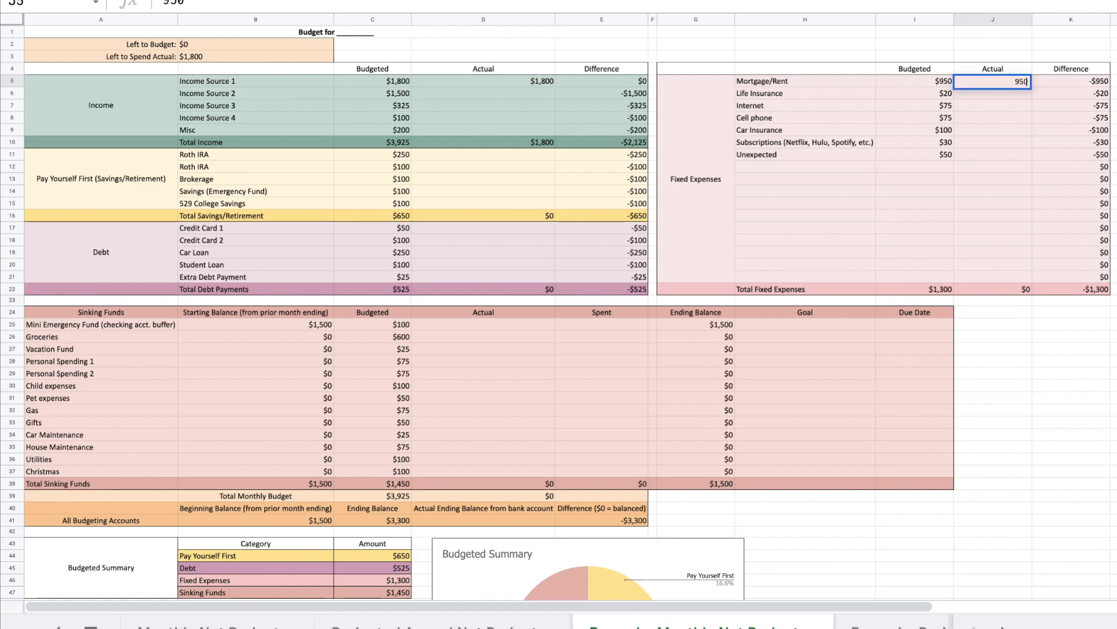
key(Return)
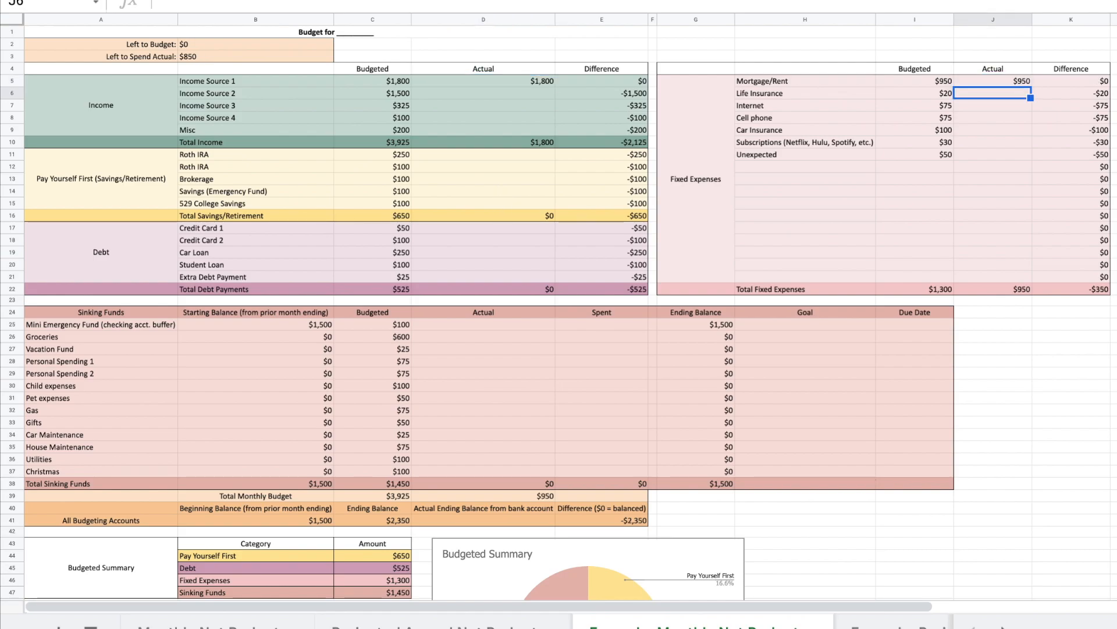
click(235, 54)
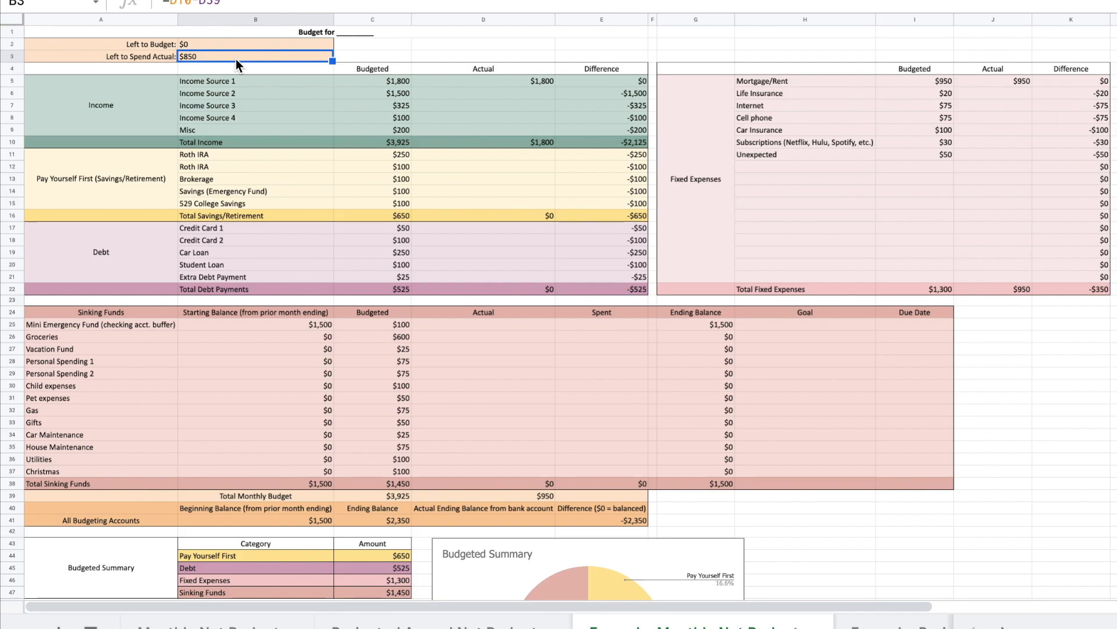
- Enter 325 as the actual amount for Income Source 3
click(516, 94)
click(515, 105)
text(325)
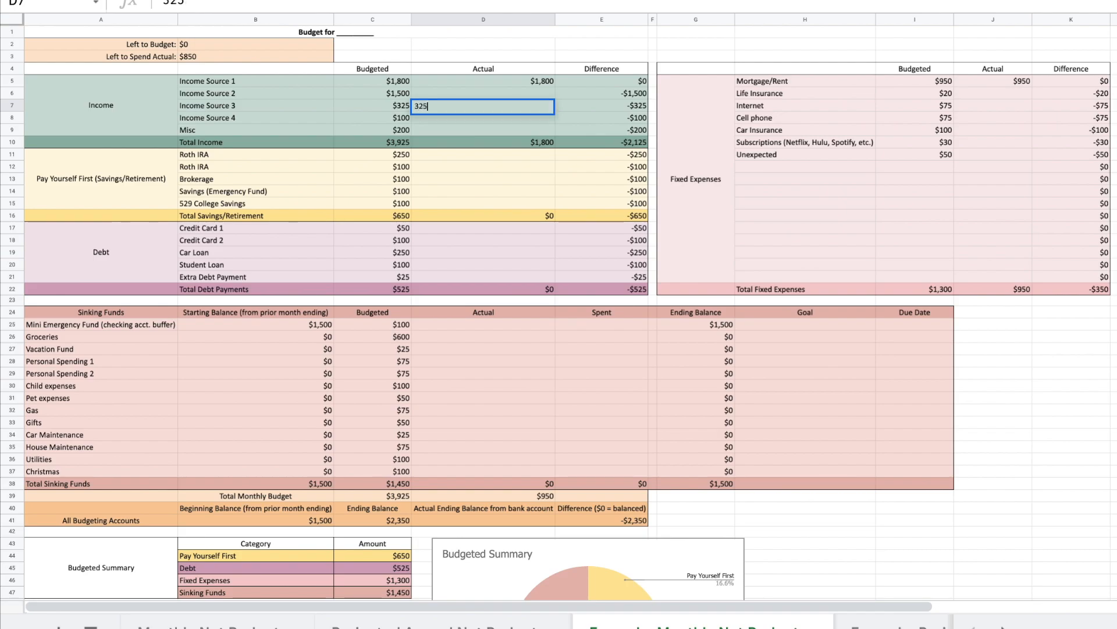
key(Return)
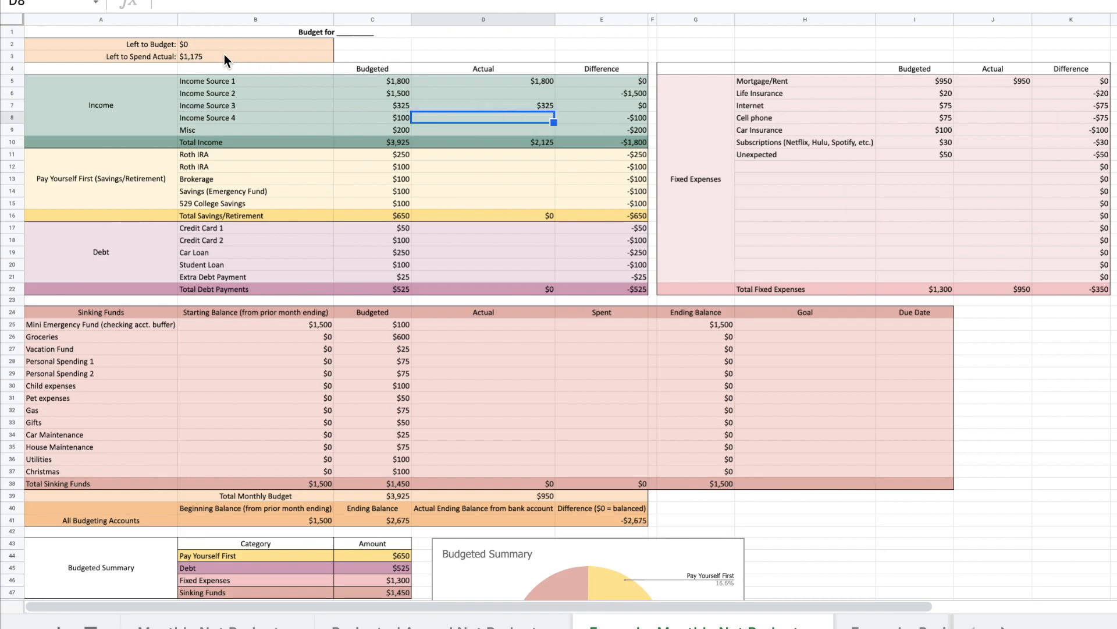
- Enter actual debt payments of 50 for Credit Card 1 and 100 for Credit Card 2, and check Left to Spend Actual
click(469, 229)
text(50)
key(Return)
text(100)
key(Return)
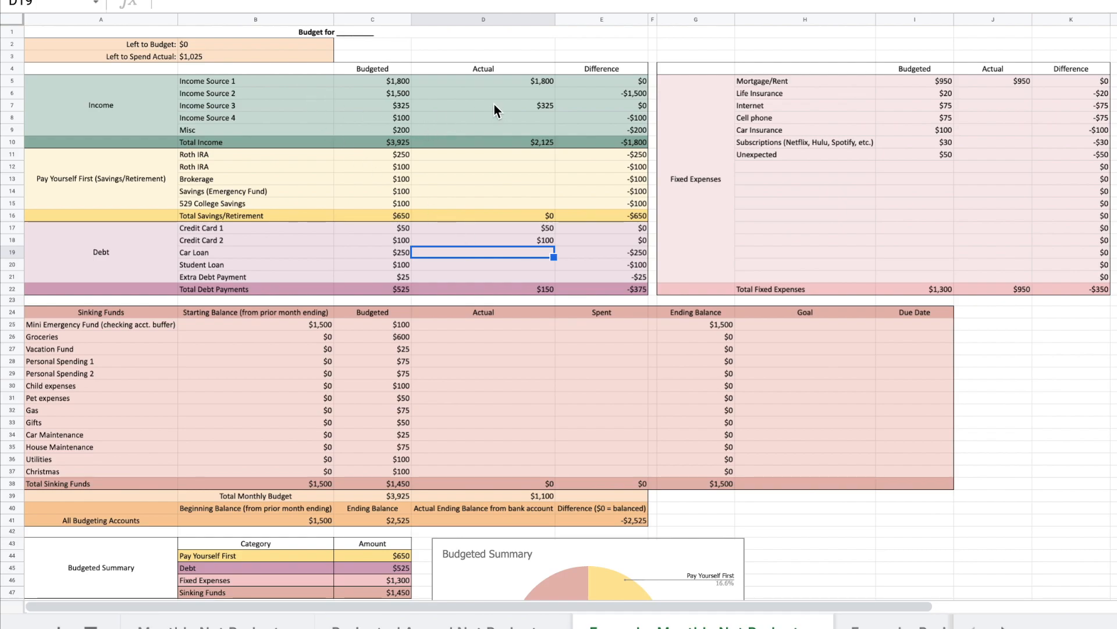
click(235, 54)
- Fill the Sinking Funds Actual column with the budgeted amounts, from Mini Emergency Fund through Christmas
drag(372, 325, 373, 471)
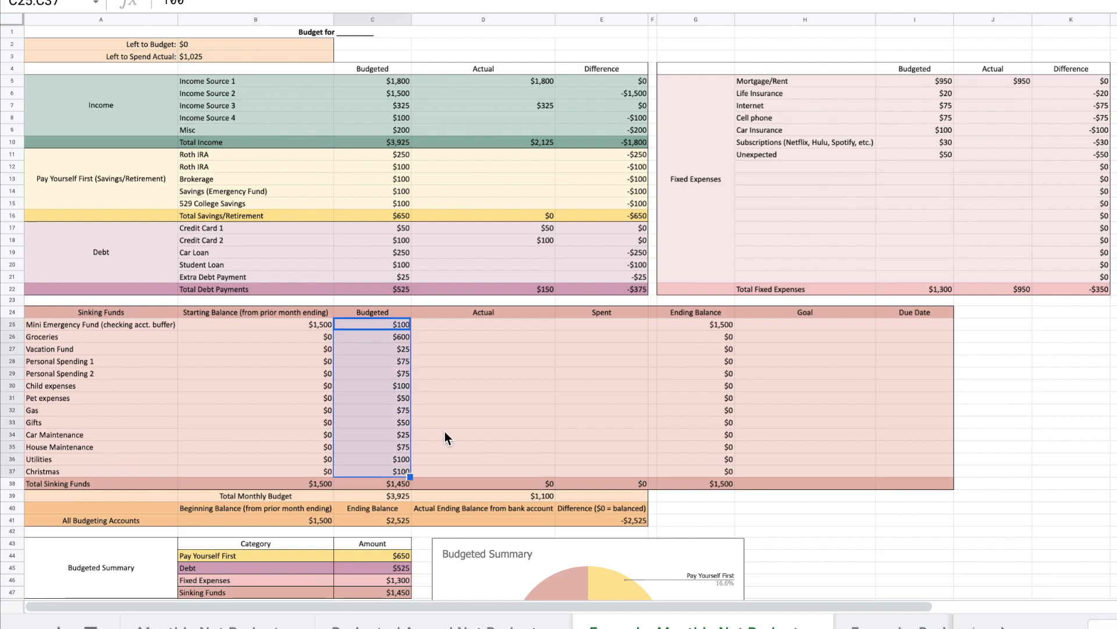
click(442, 410)
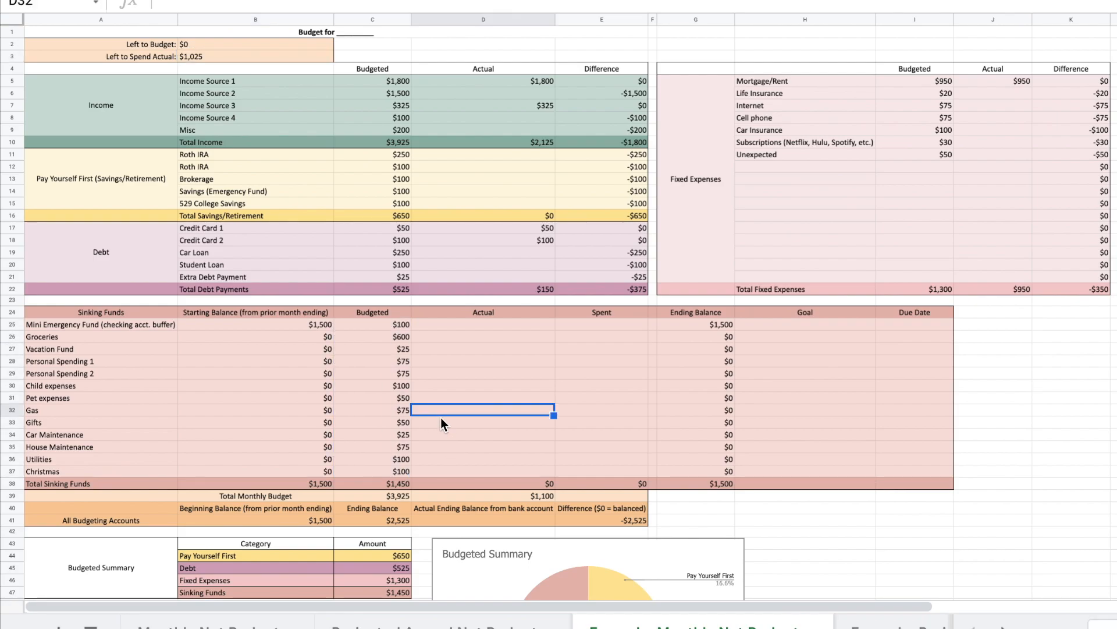
click(399, 327)
click(374, 437)
click(392, 323)
drag(392, 323, 468, 386)
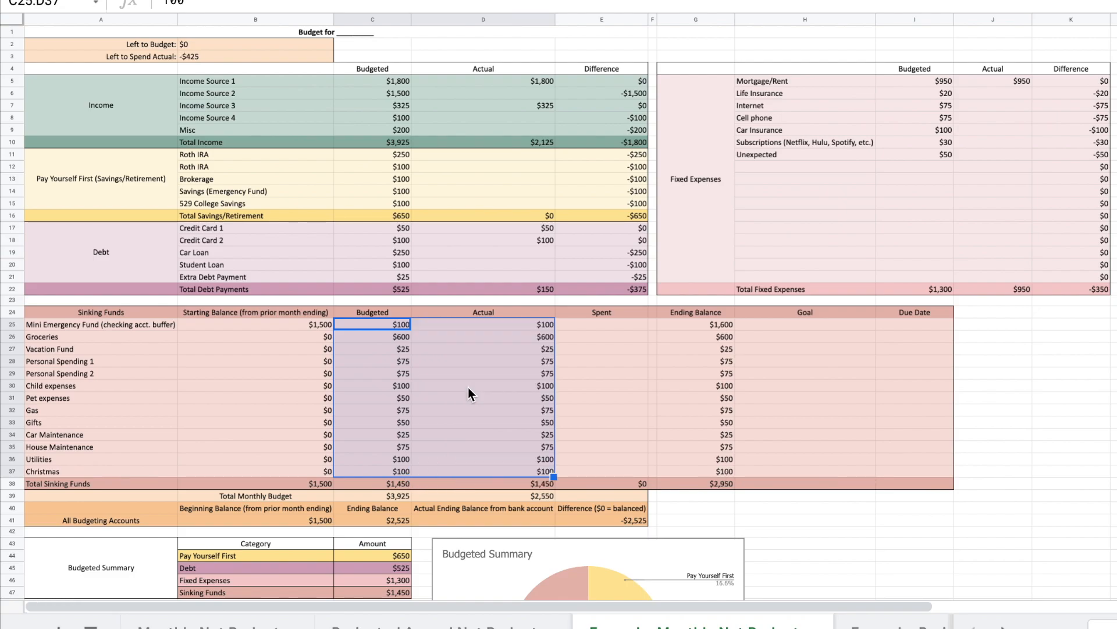
click(467, 386)
- Examine the Sinking Funds Actual amounts from Mini Emergency Fund through House Maintenance, plus the Left to Spend Actual cell
click(521, 312)
click(523, 326)
key(Down)
key(Down)
key(Down)
key(Down)
key(Down)
key(Down)
key(Down)
key(Down)
key(Down)
key(Down)
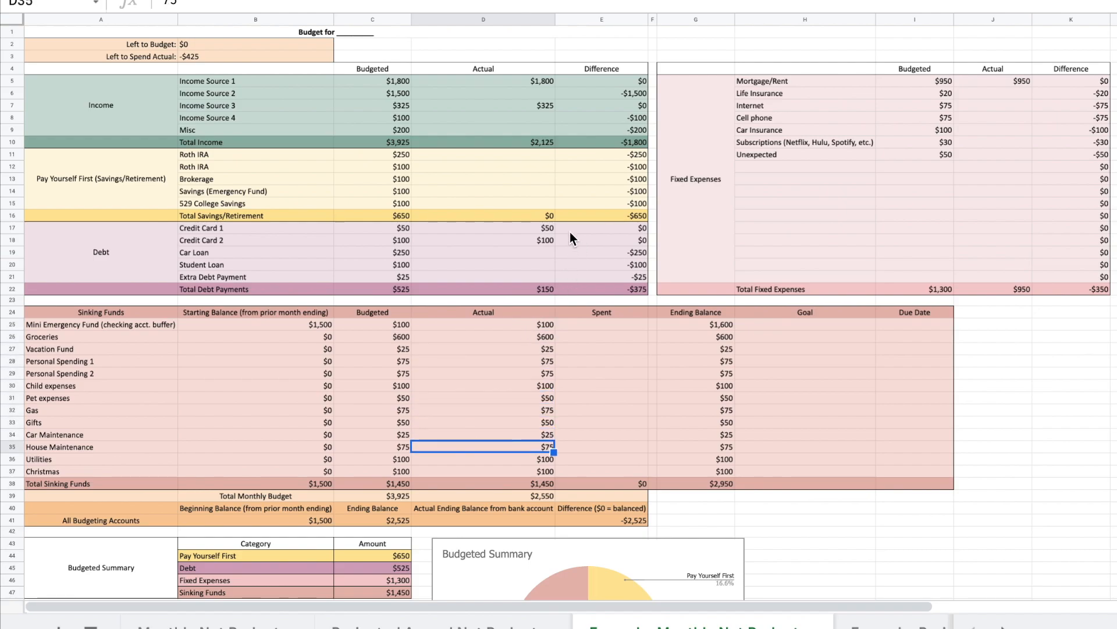
click(188, 55)
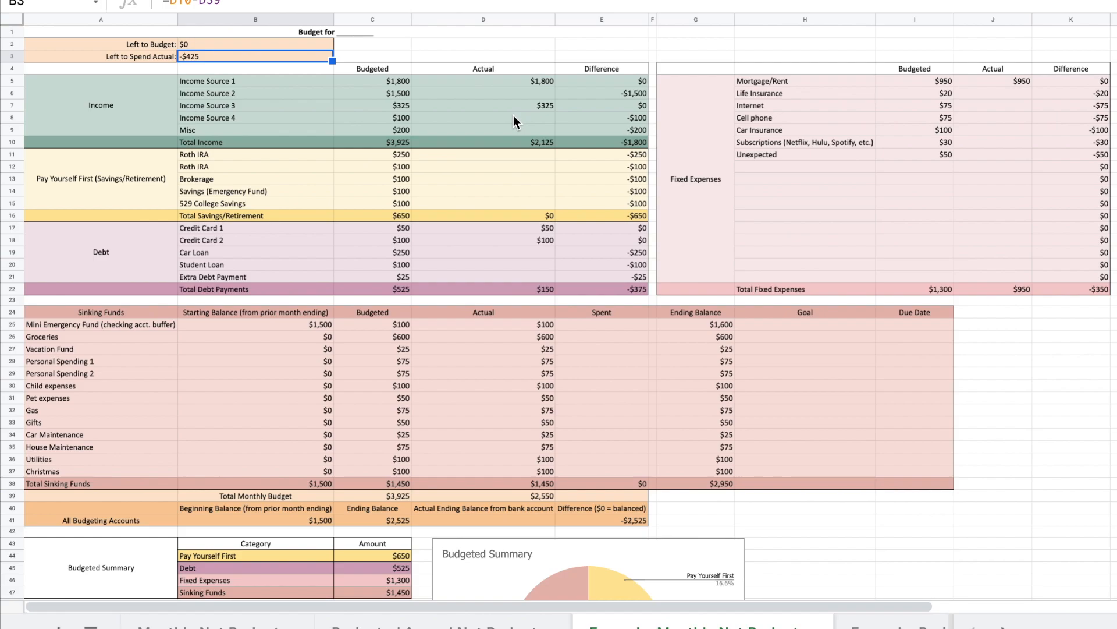
- Enter 200 as the Spent amount for the Groceries sinking fund
click(508, 335)
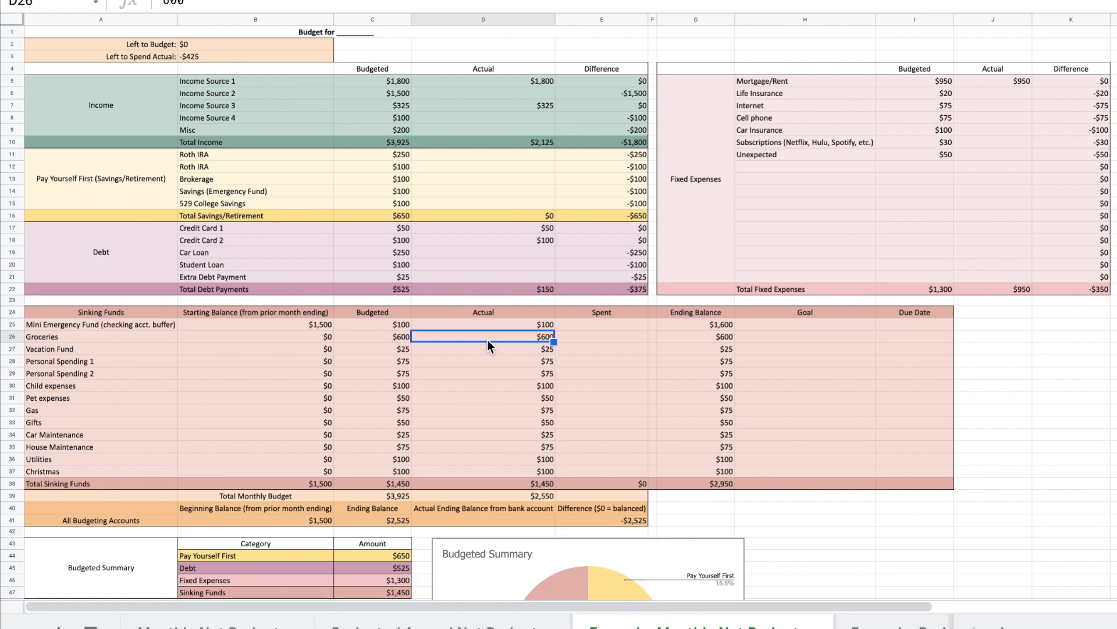
key(Right)
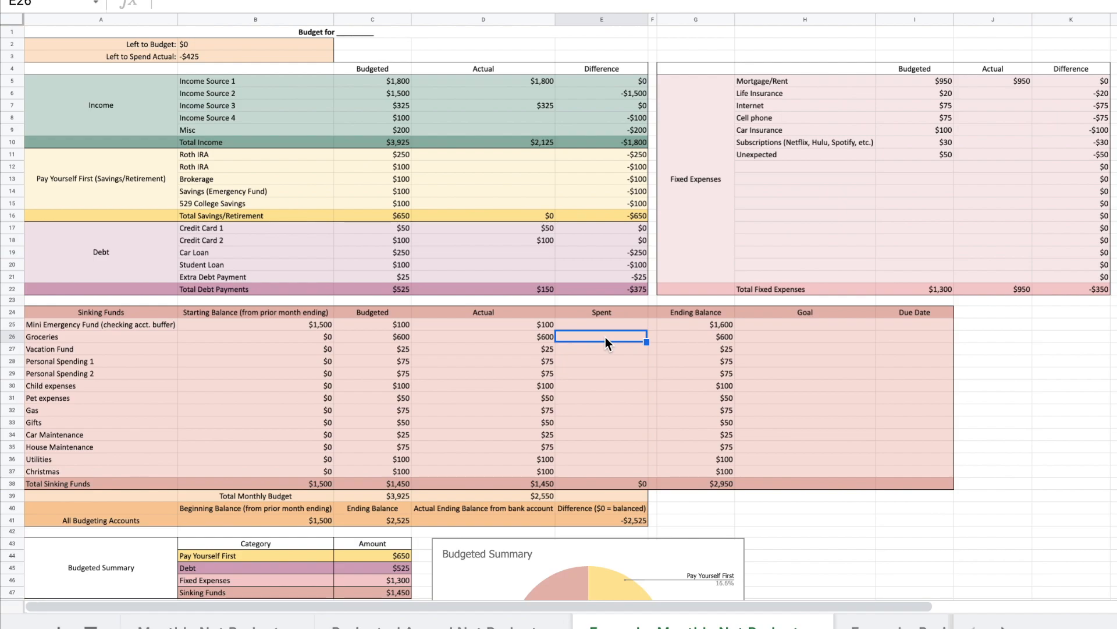
key(Left)
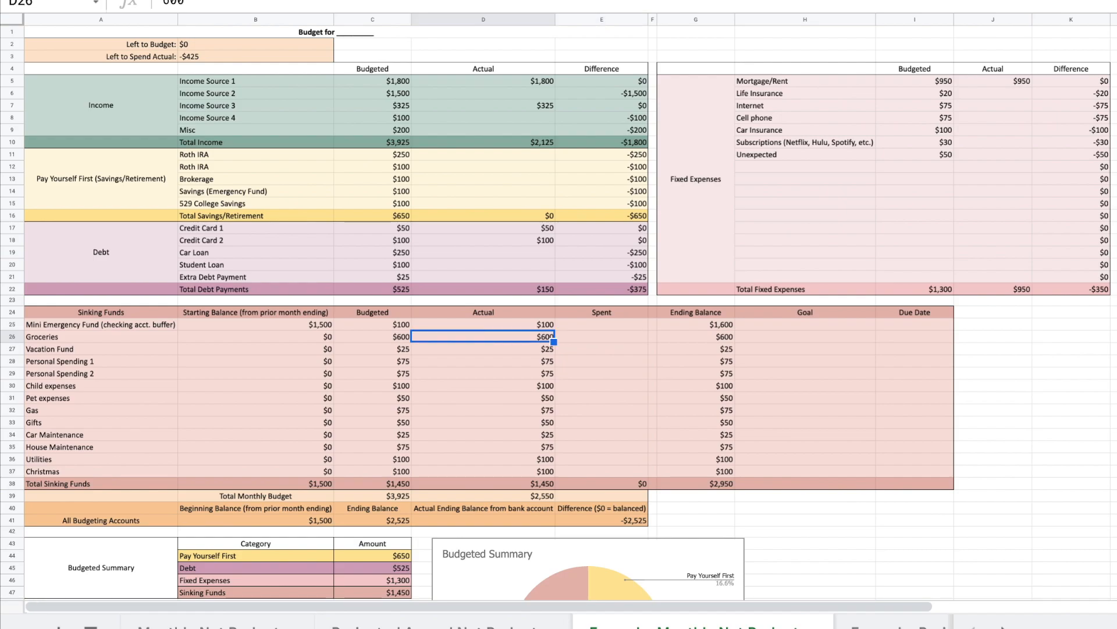
key(Right)
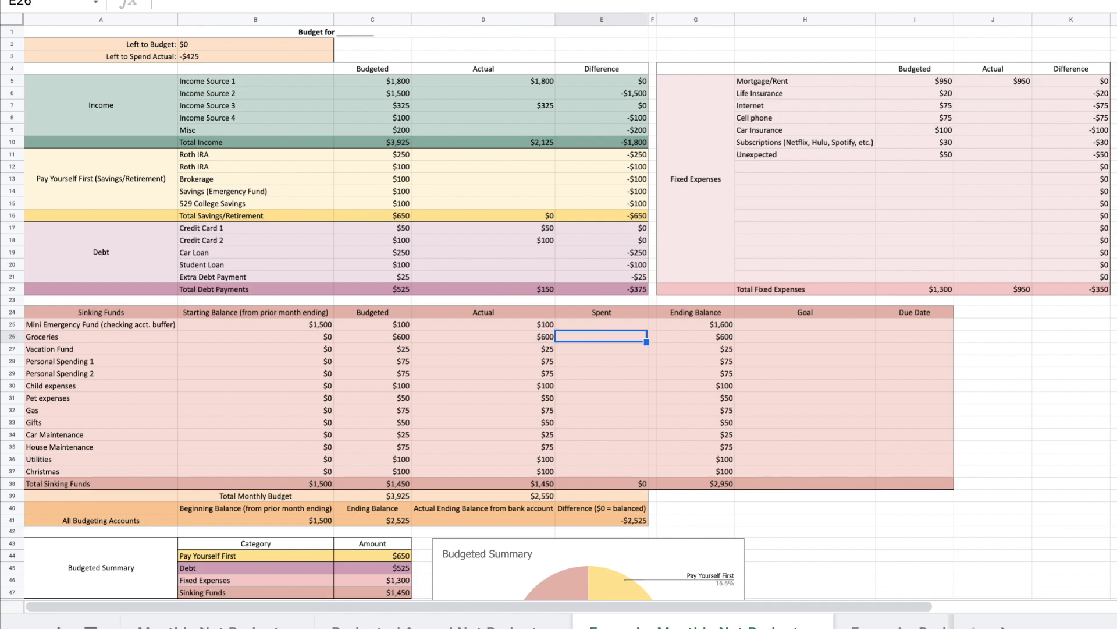
text(200)
key(Return)
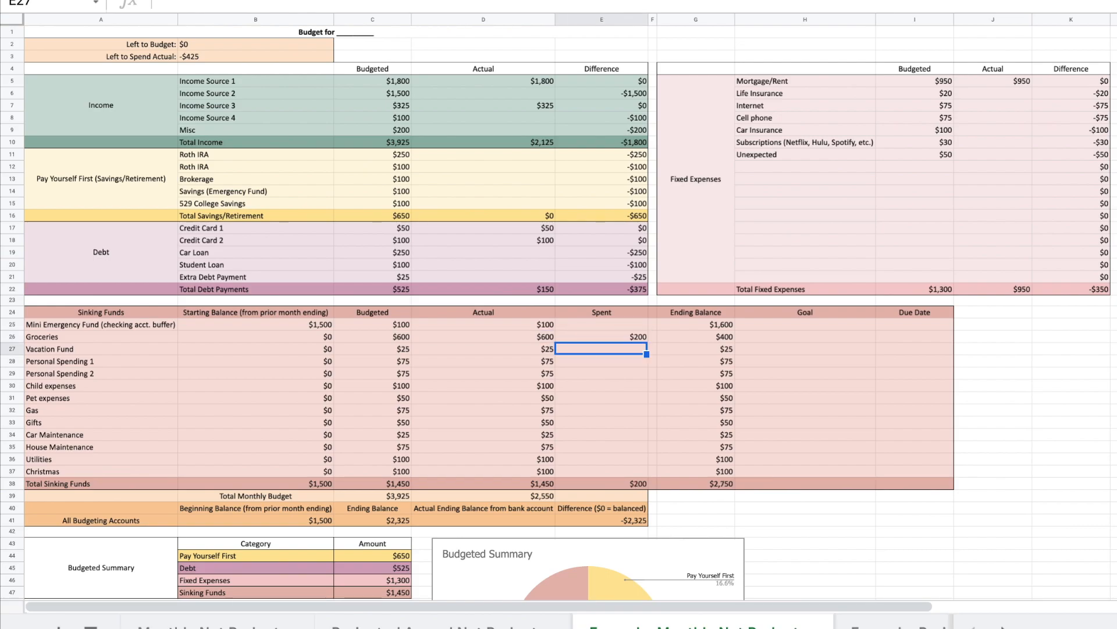
- Examine how the Groceries Ending Balance derives from its starting balance, actual and spent amounts
click(721, 343)
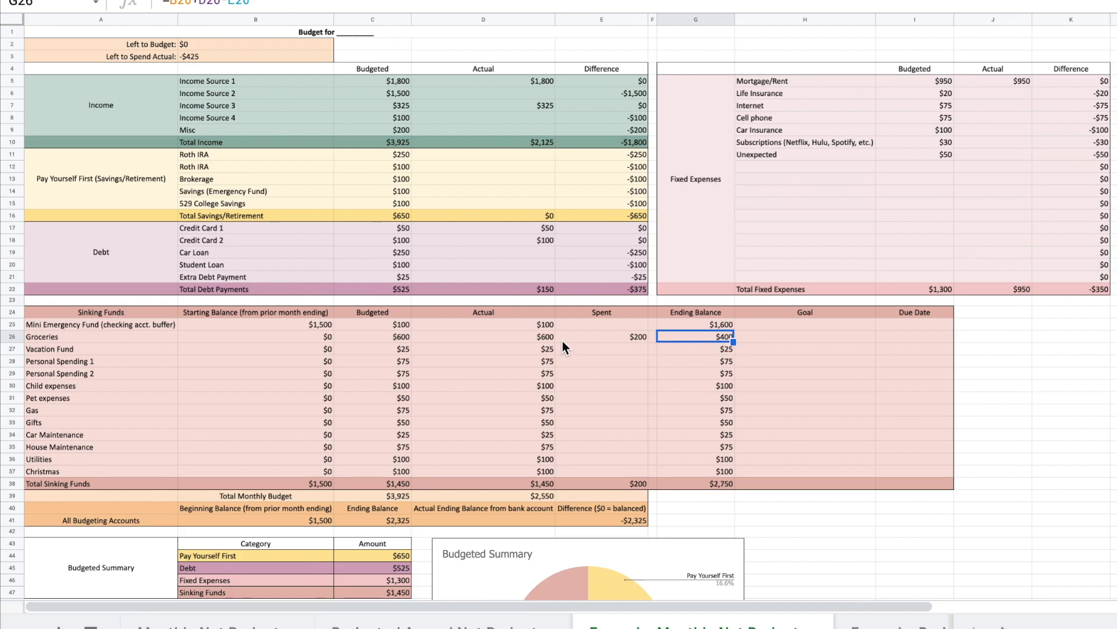
click(326, 341)
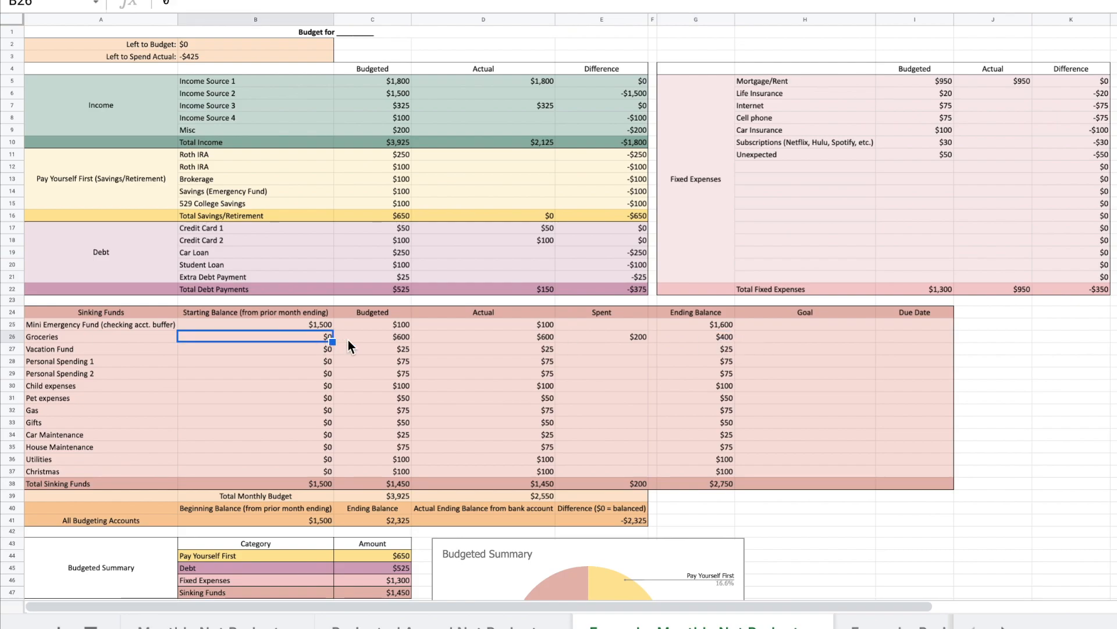
click(501, 337)
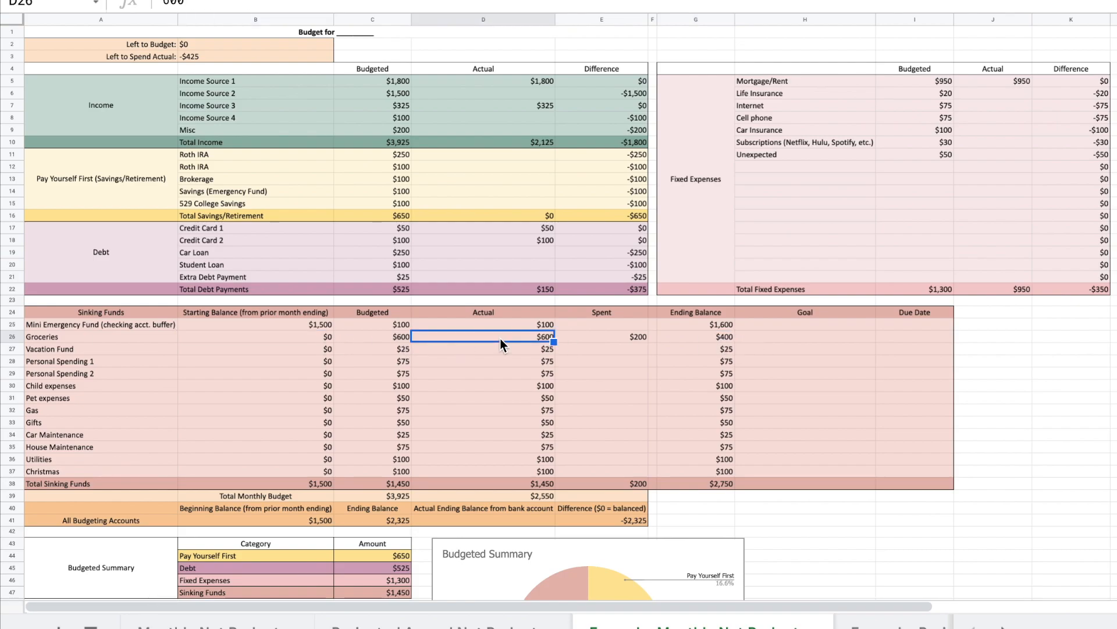
click(628, 340)
click(697, 341)
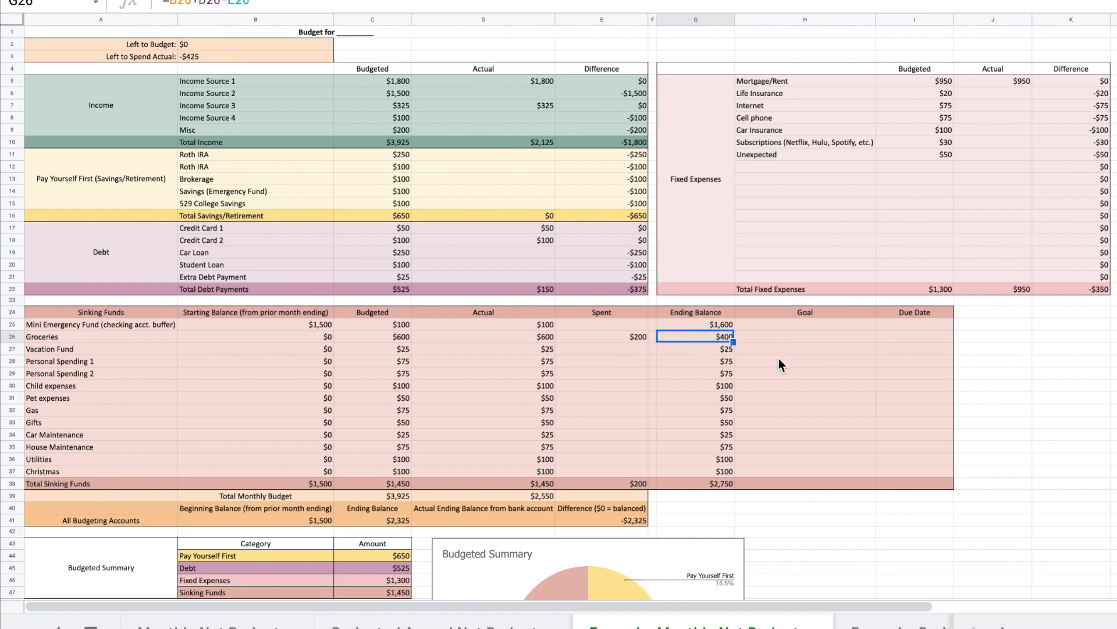
- Set the Groceries Spent cell to the formula =200+200 and check its Ending Balance
click(635, 337)
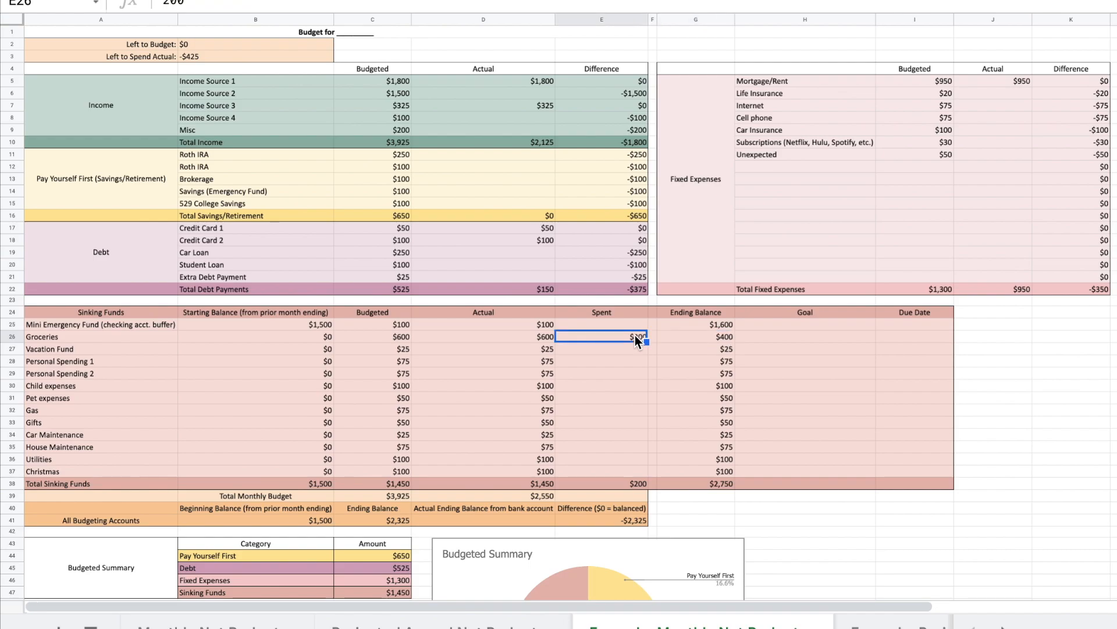
click(164, 3)
text(=)
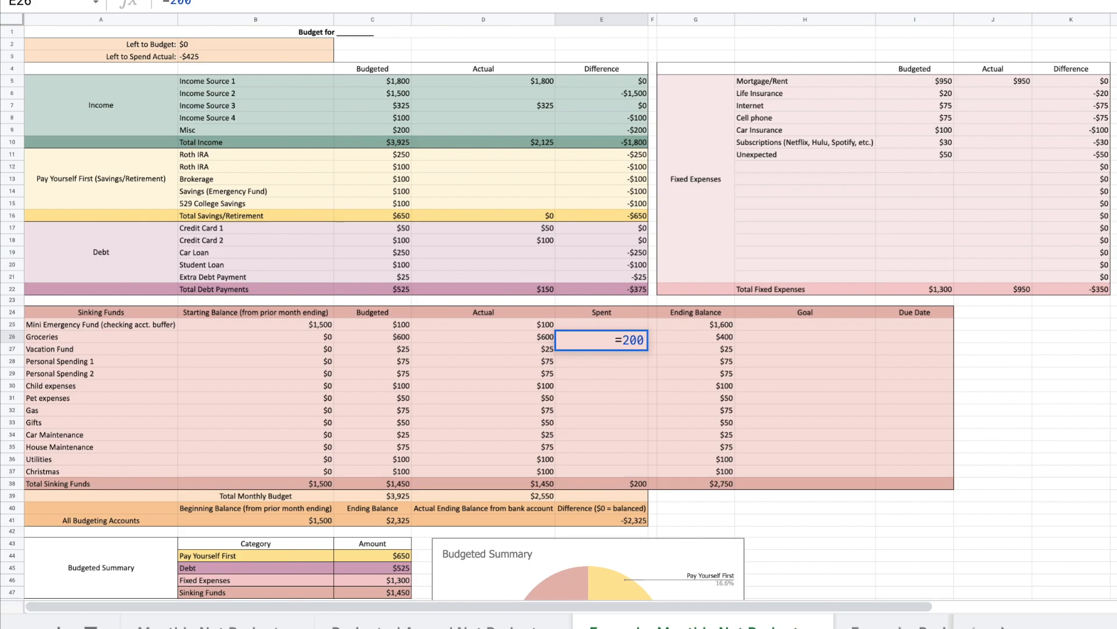
text(+200)
key(Return)
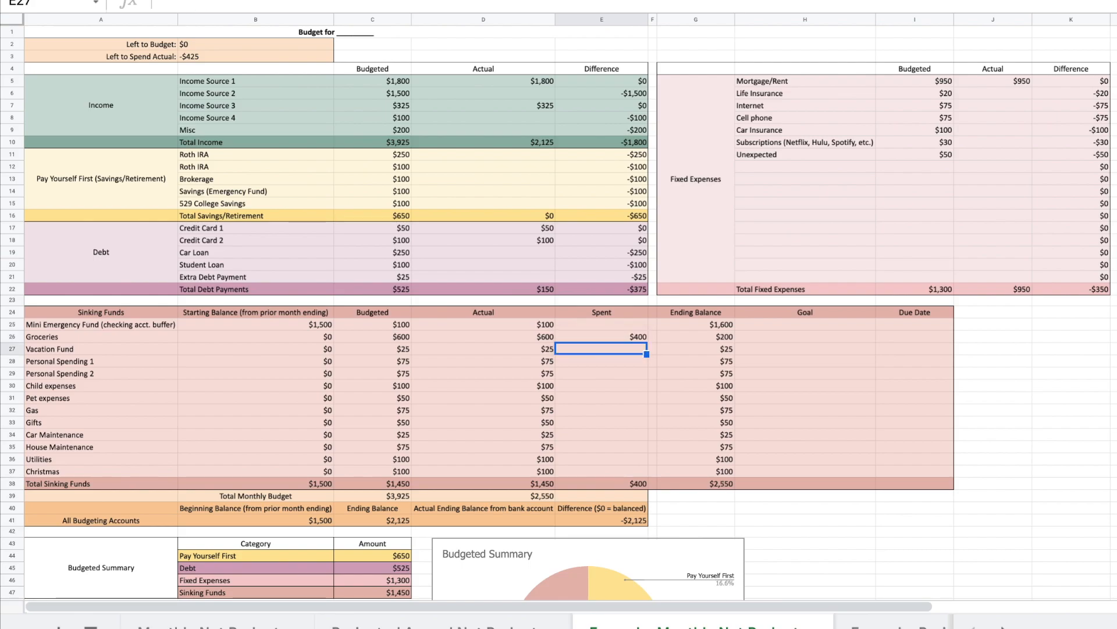
click(633, 337)
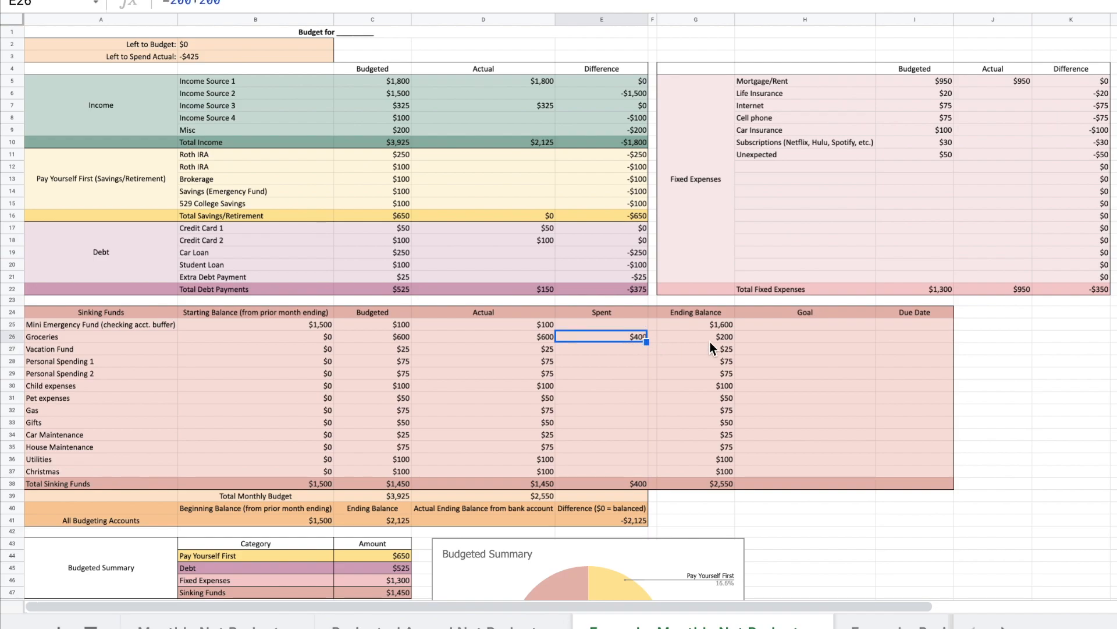
click(710, 340)
- Insert a note on the Groceries Spent cell with the lines "7/2 groc 200" and "7/20 groc 200"
click(626, 341)
right_click(626, 341)
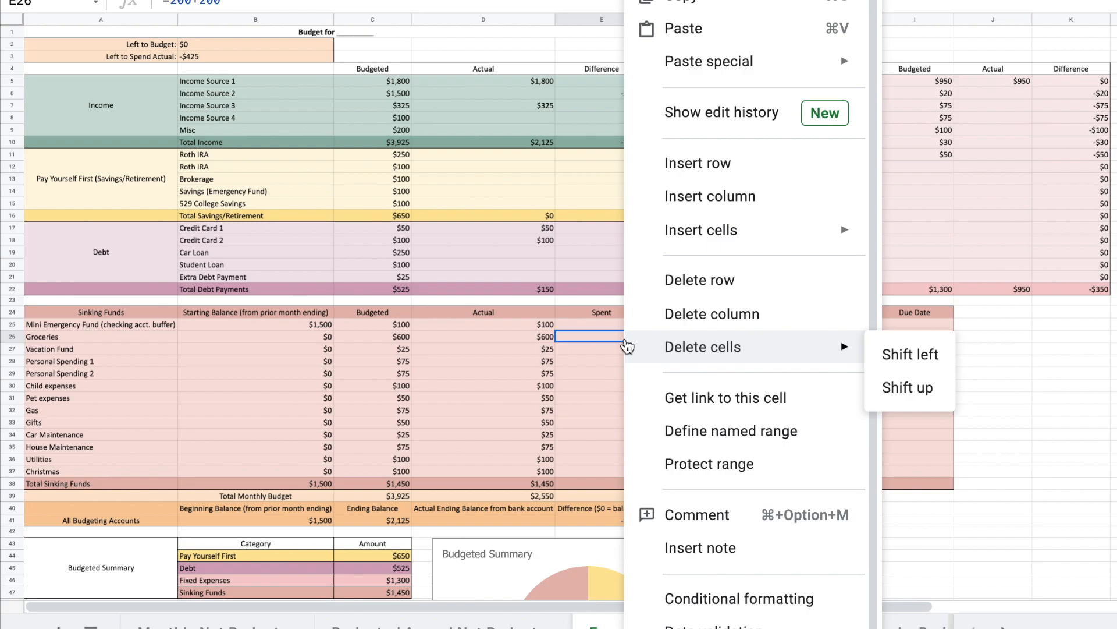
click(718, 548)
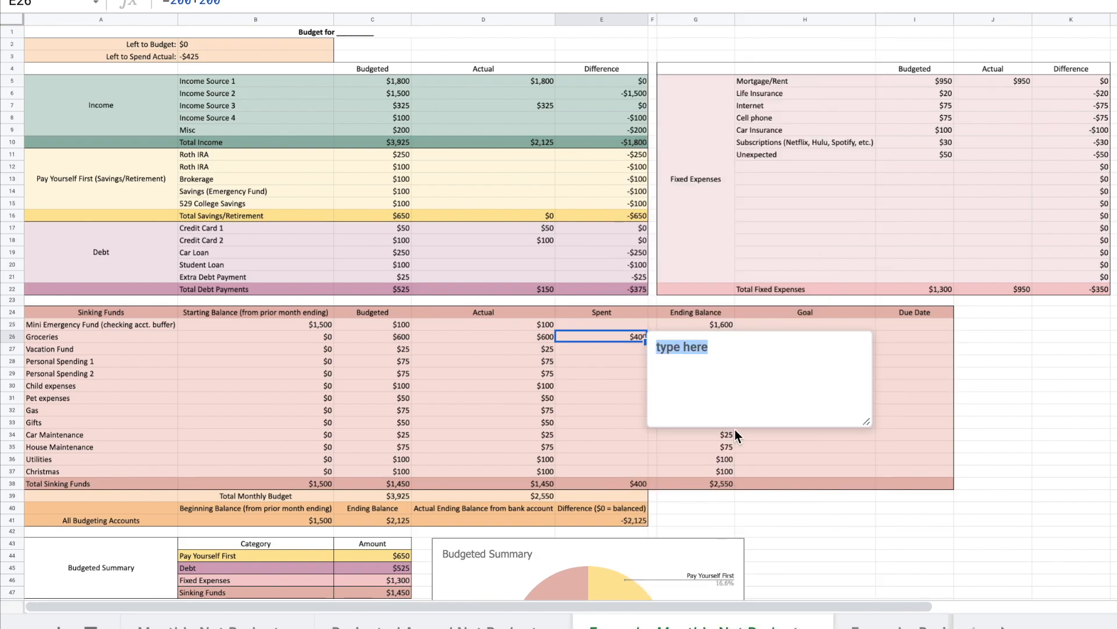
text(7/)
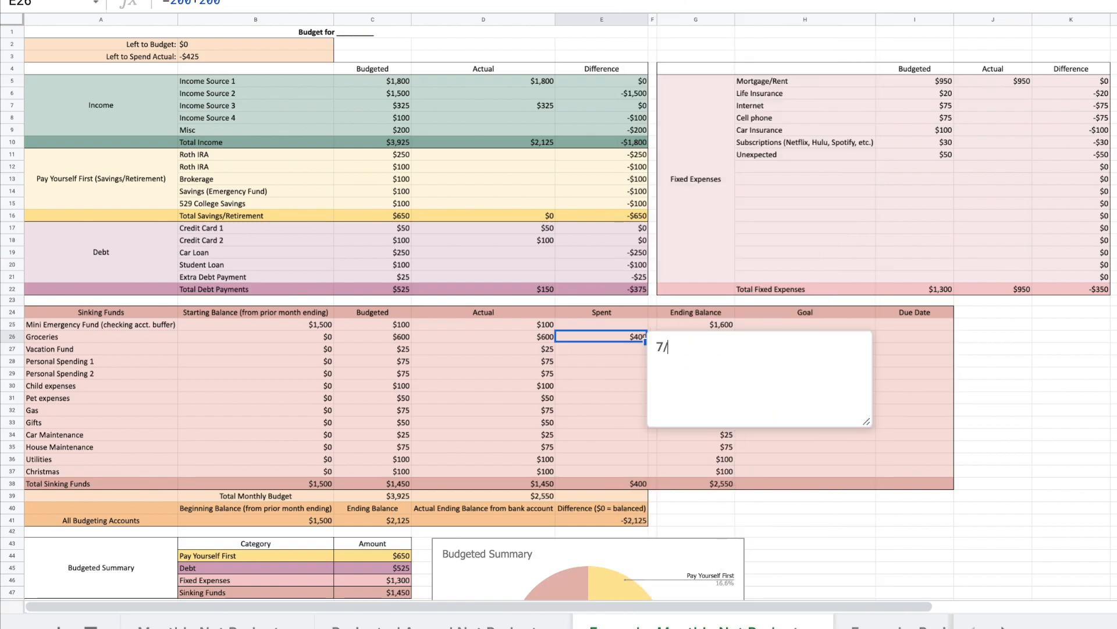
text(2 groc 200 7)
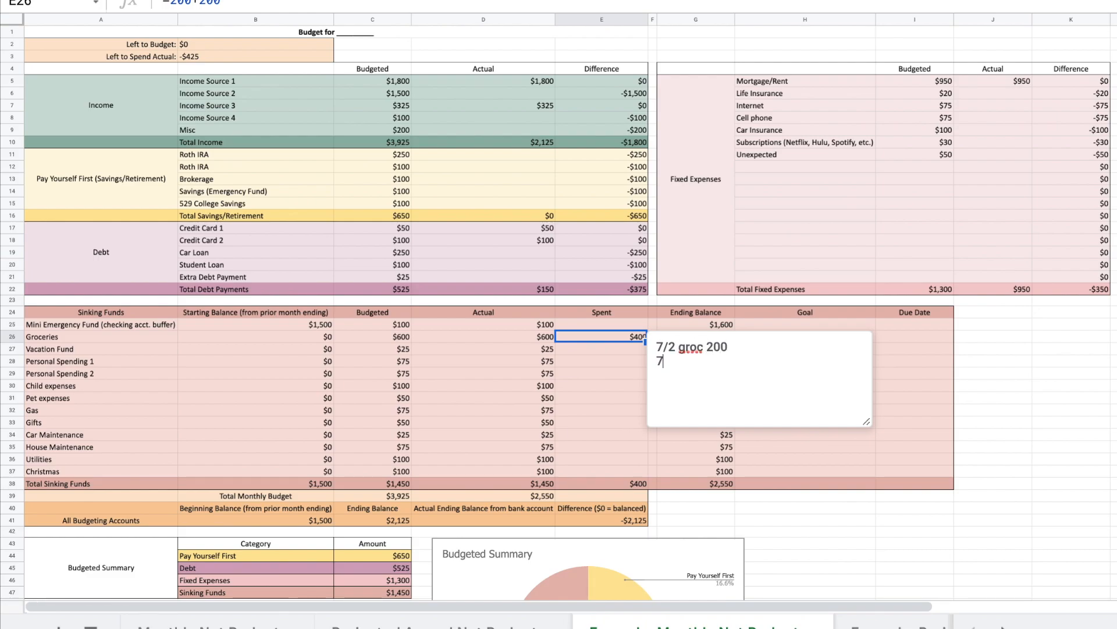
text(/20 groc 200)
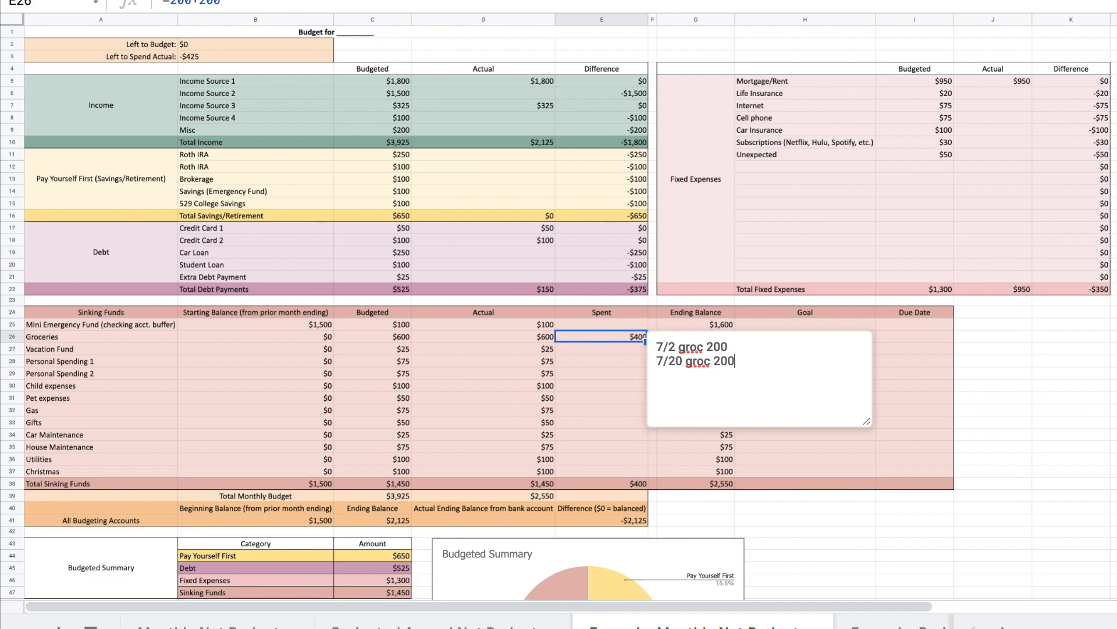
- Try a "7/21 mcdonalds" line in the Groceries Spent note and remove it again
click(741, 361)
key(Return)
text(7/21 mcdonalds)
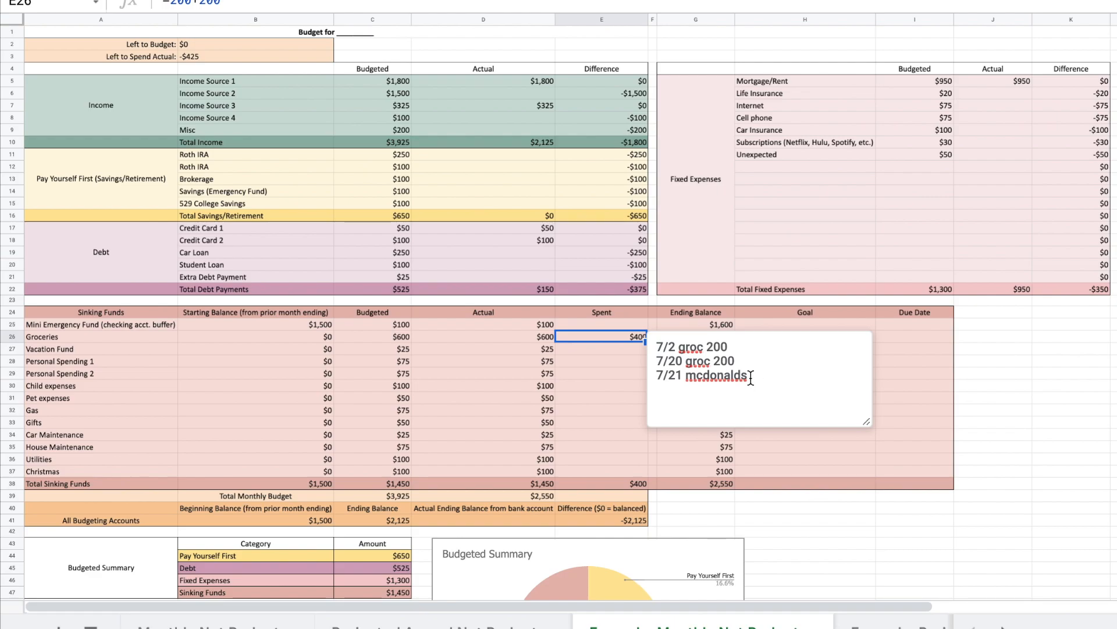
drag(751, 375, 654, 376)
key(BackSpace)
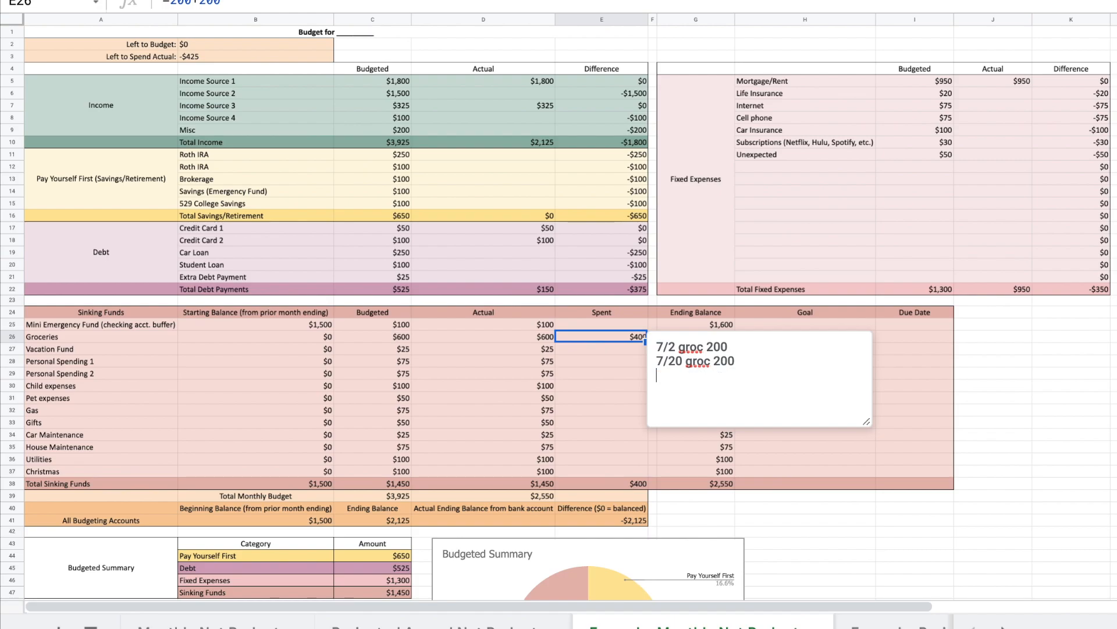
- Close the note and clear the Groceries Spent amount
click(616, 366)
click(617, 336)
key(Delete)
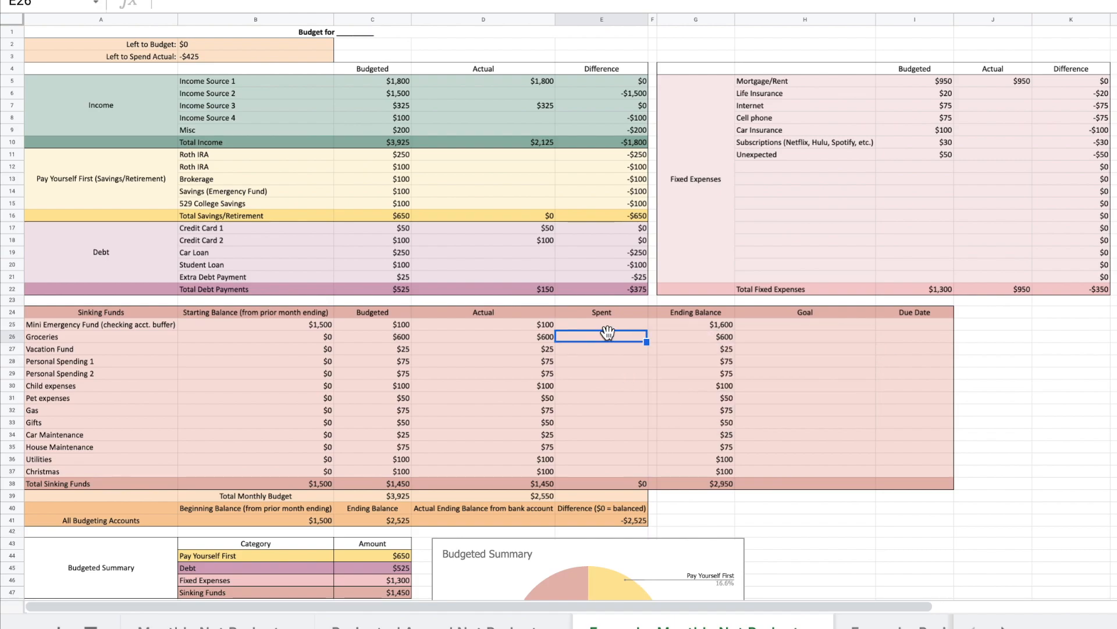
- Compare the Mini Emergency Fund sinking fund and its starting balance with Savings (Emergency Fund) and the other Pay Yourself First categories
click(127, 322)
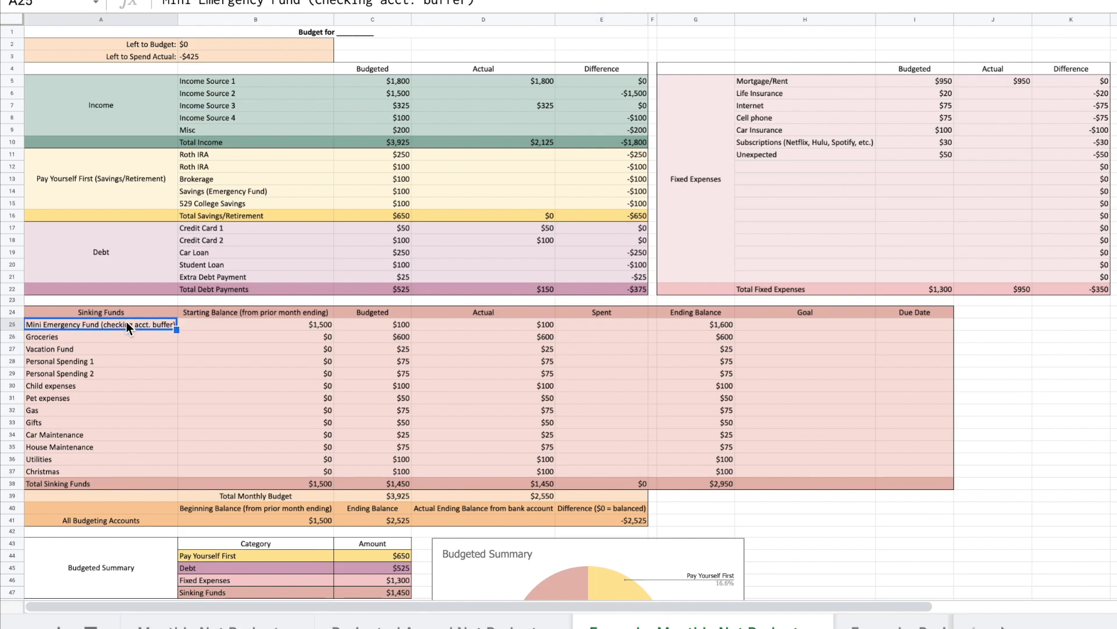
click(259, 191)
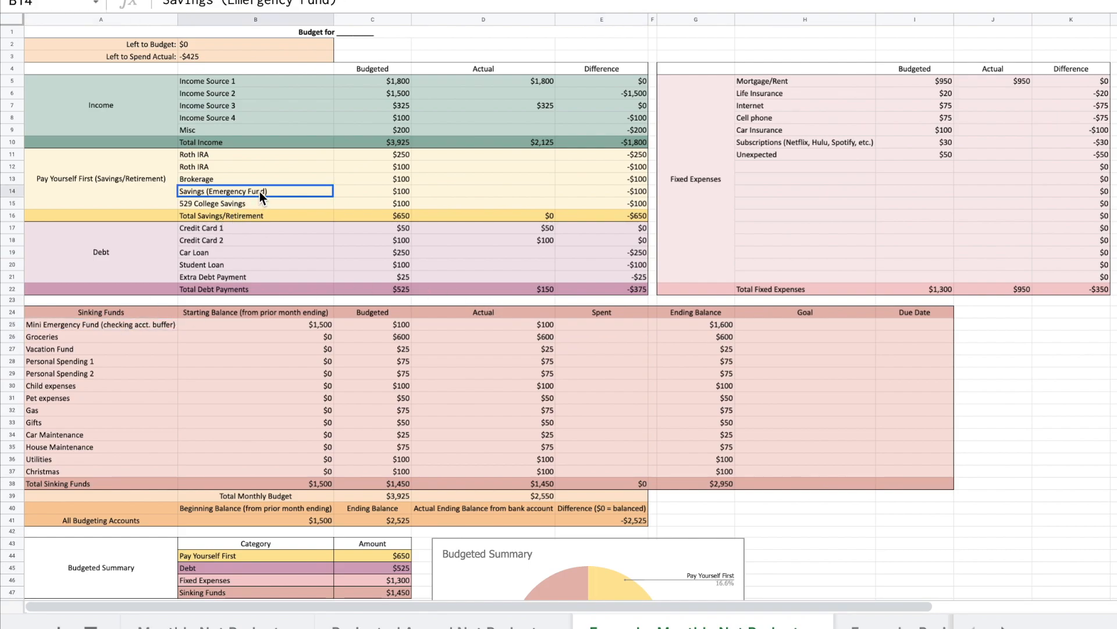
click(155, 325)
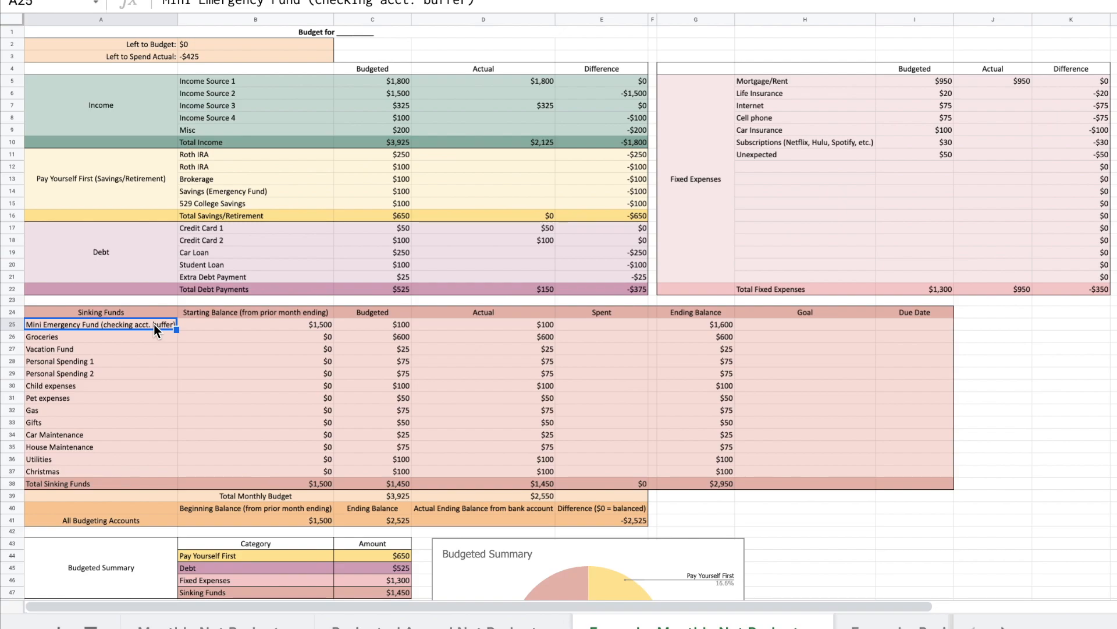
drag(250, 326, 253, 474)
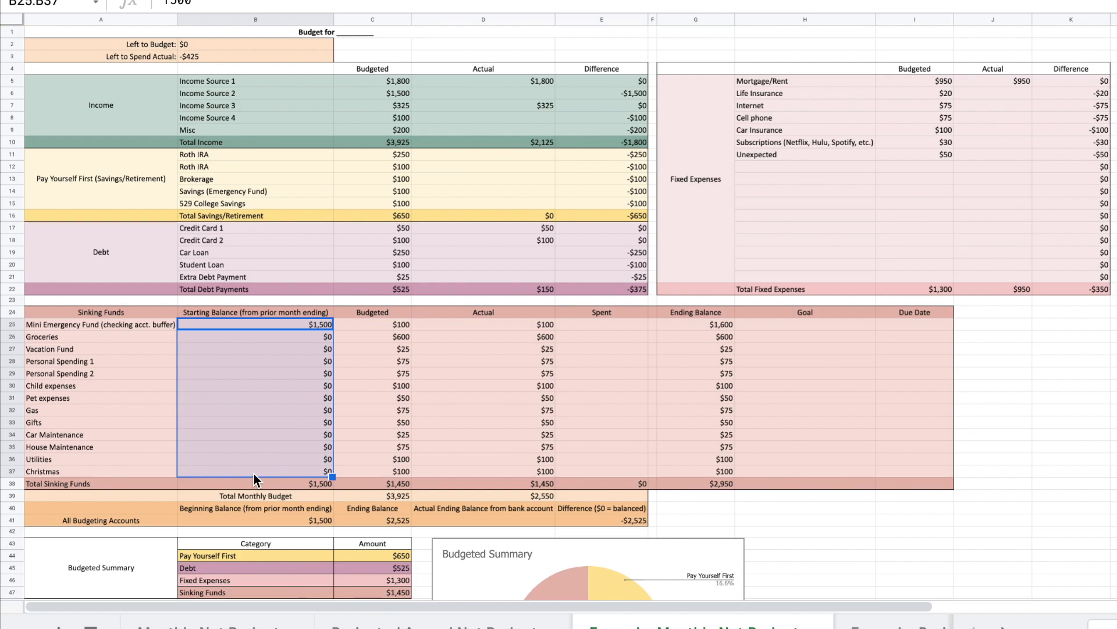
click(116, 326)
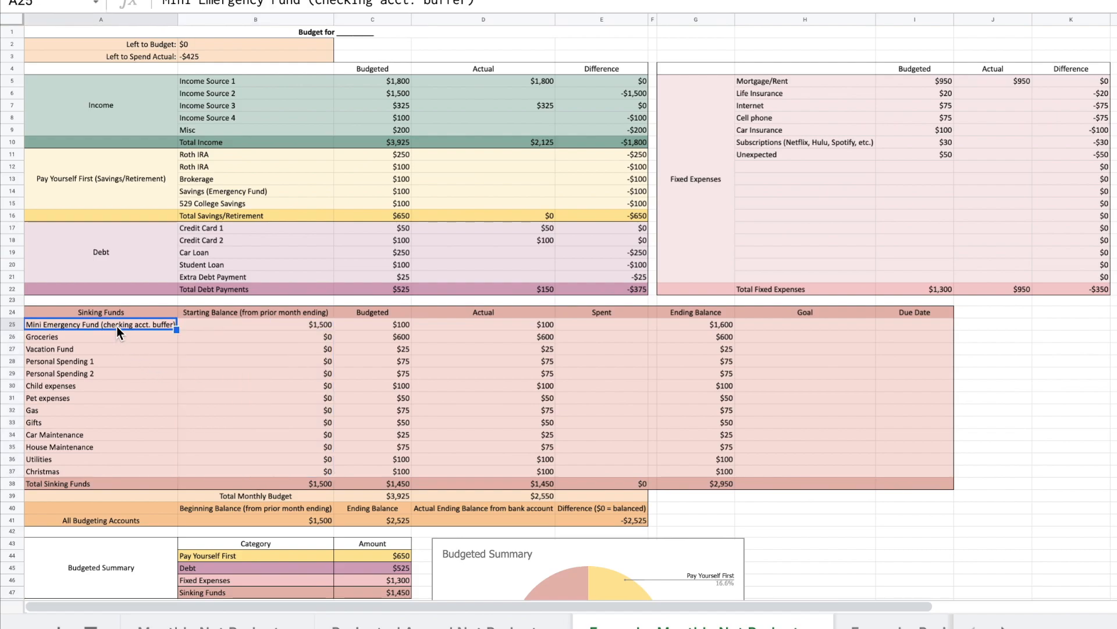
click(225, 332)
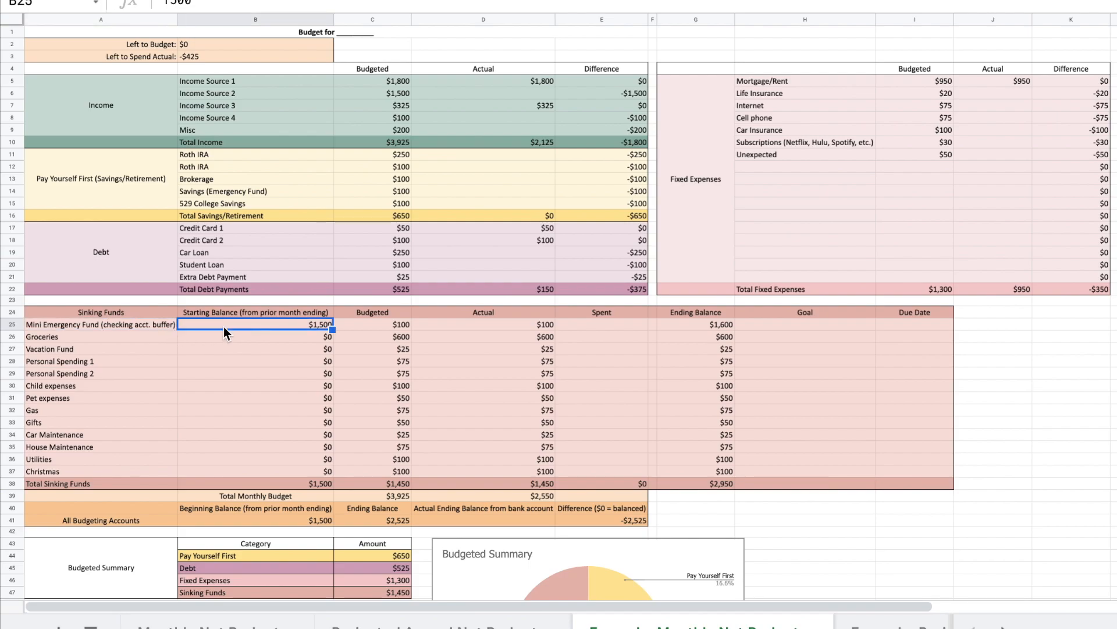
click(124, 336)
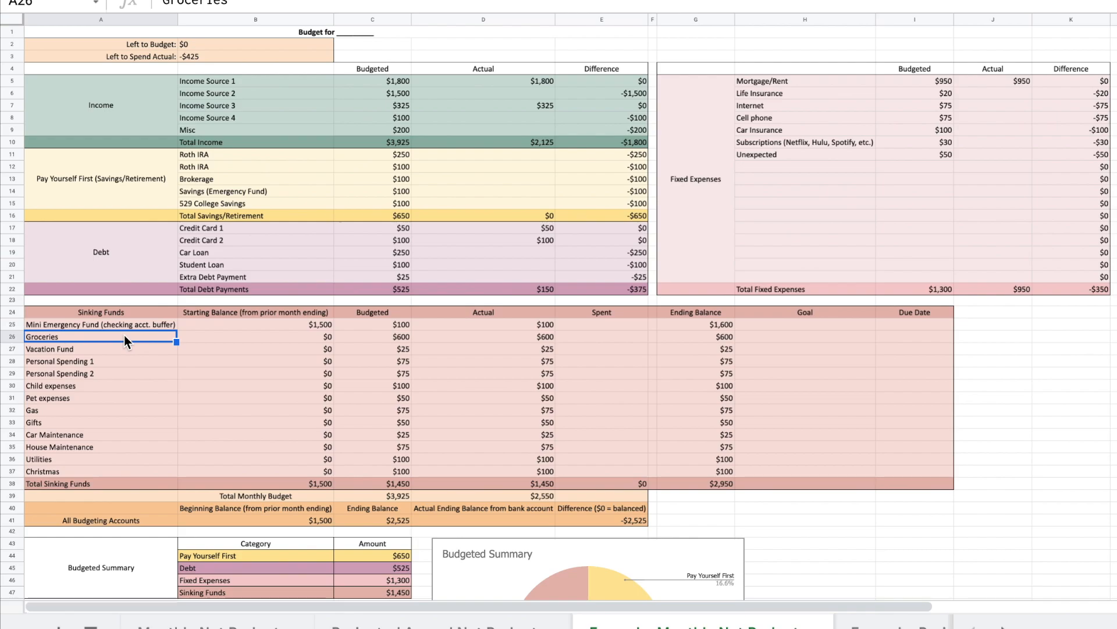
click(292, 197)
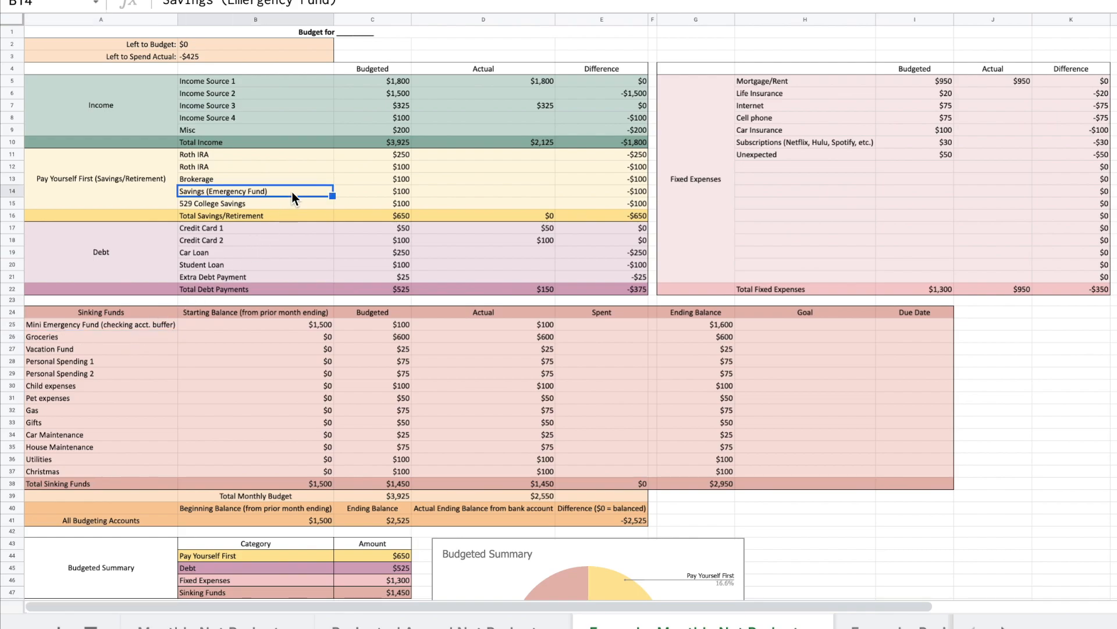
drag(294, 154, 298, 204)
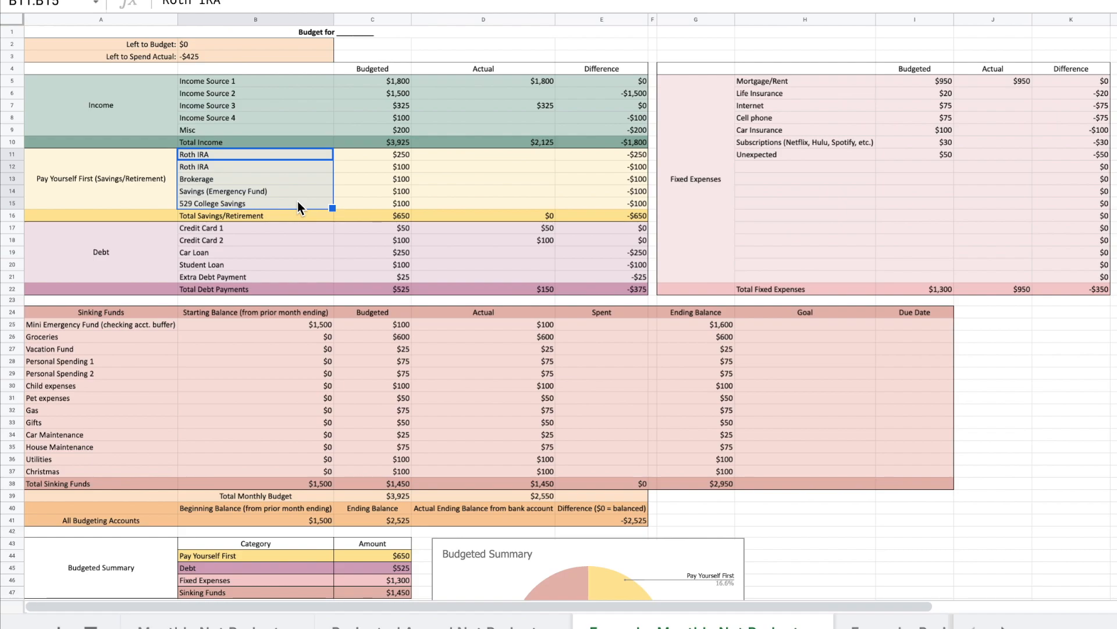
- Examine the sinking funds' Starting Balance column alongside the budgeted Roth IRA and Savings (Emergency Fund) amounts
drag(292, 326, 288, 467)
click(297, 385)
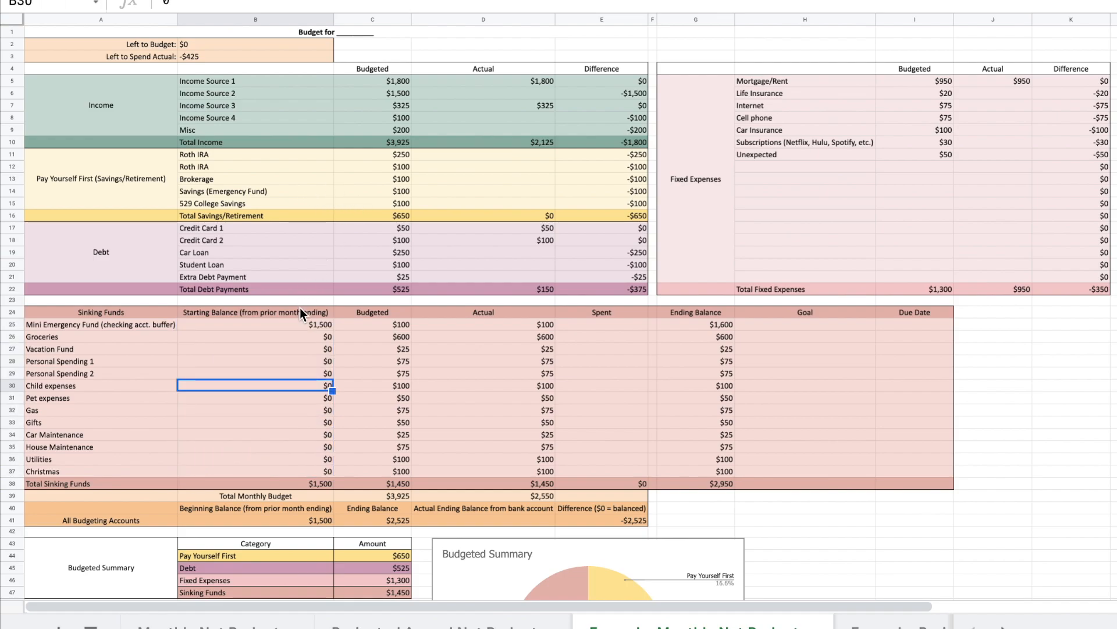
click(302, 325)
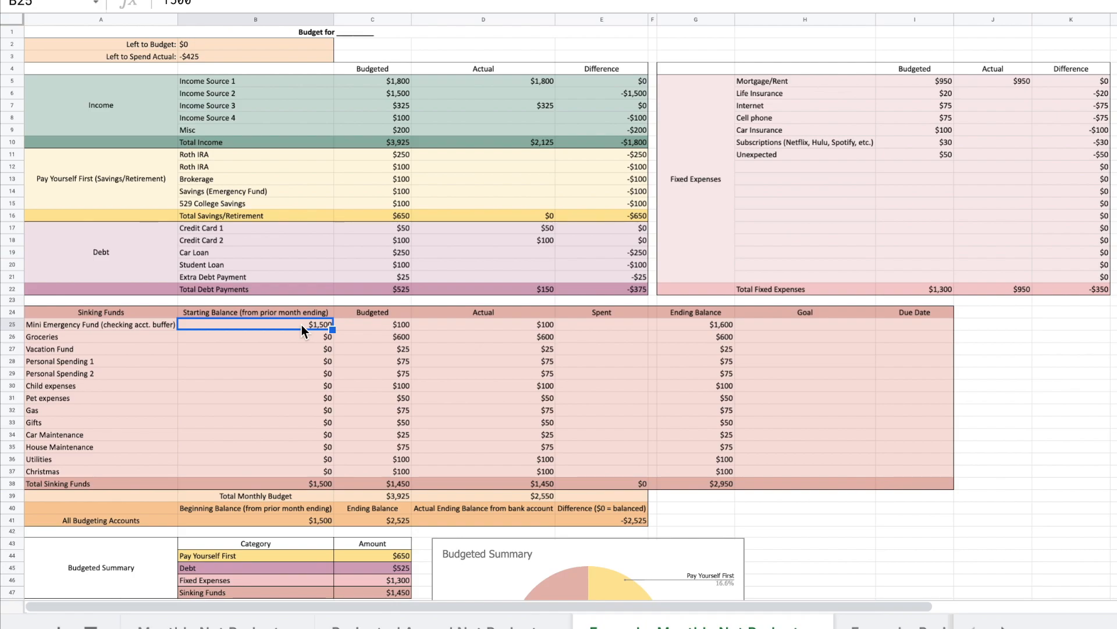
click(343, 194)
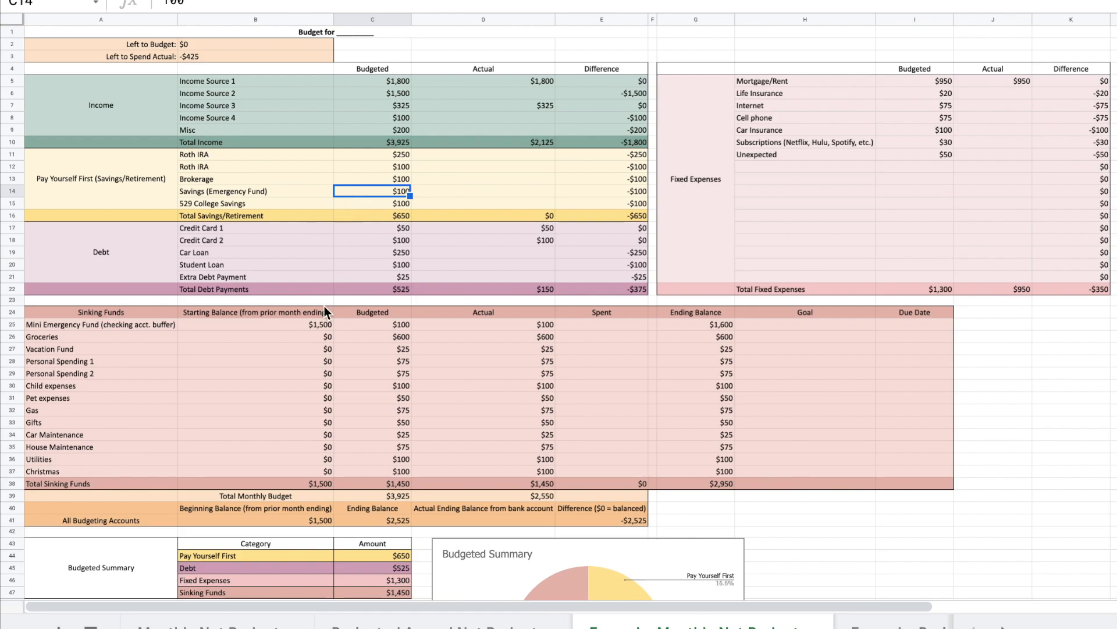
drag(320, 324, 288, 458)
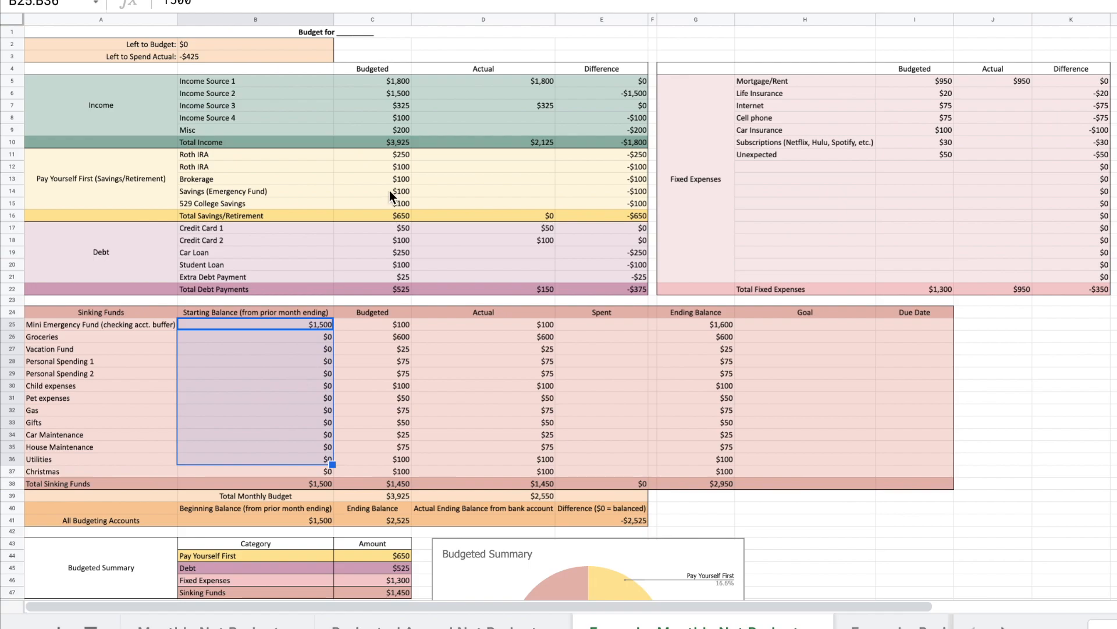
click(360, 157)
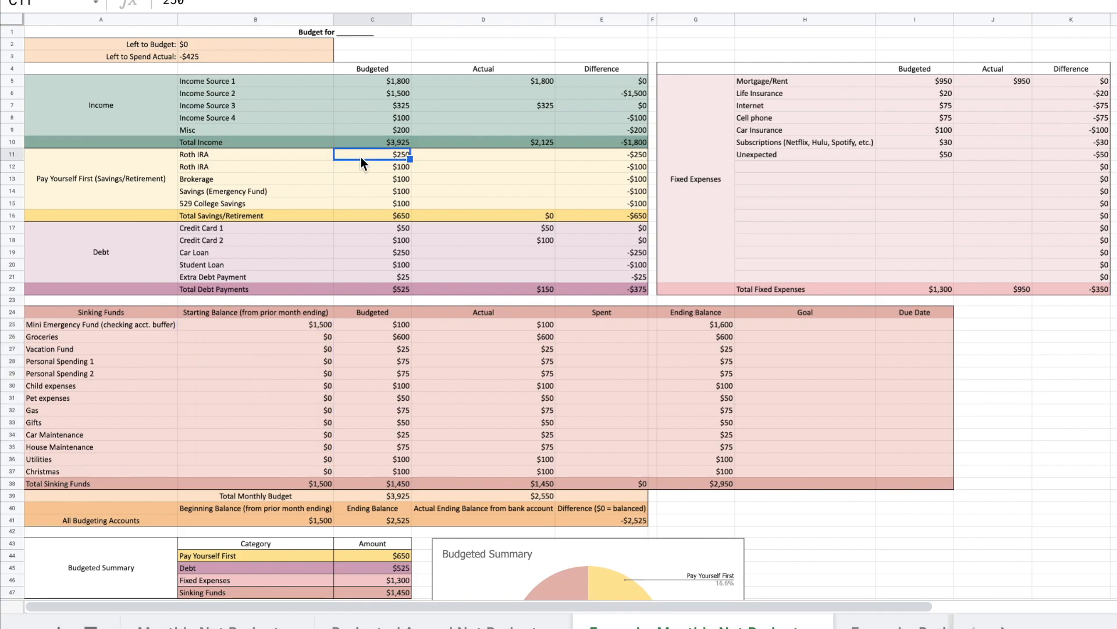
key(Down)
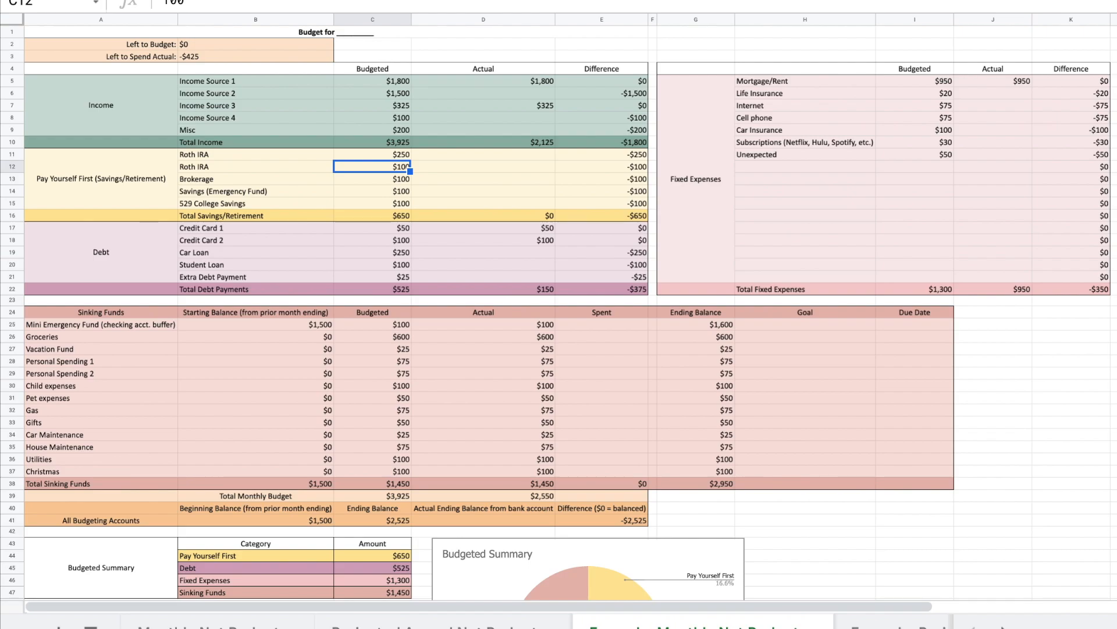
click(342, 194)
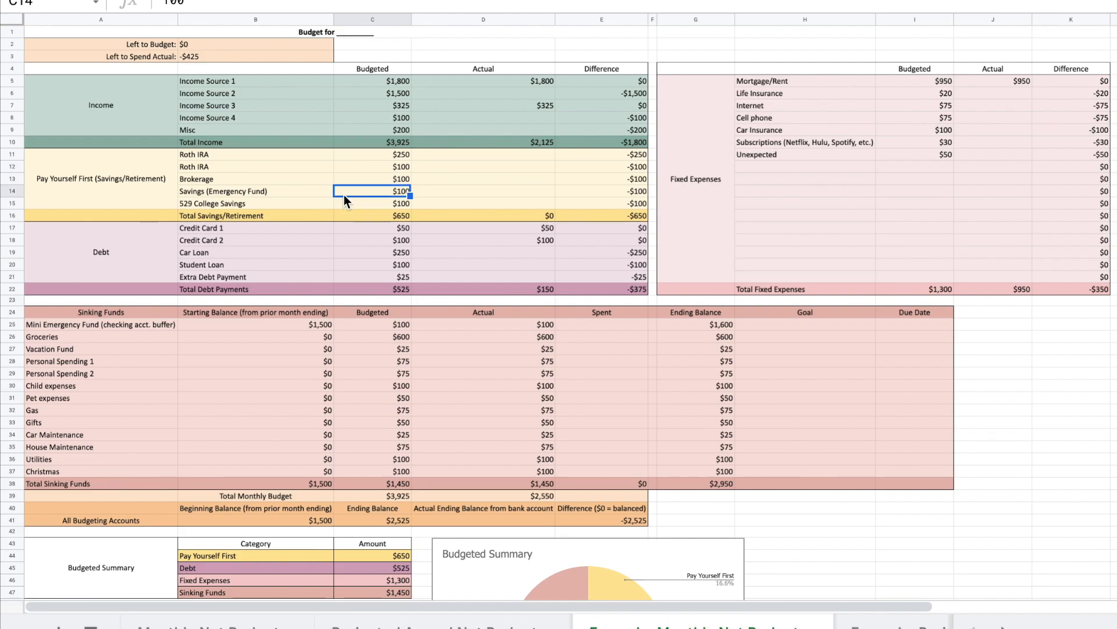
click(161, 325)
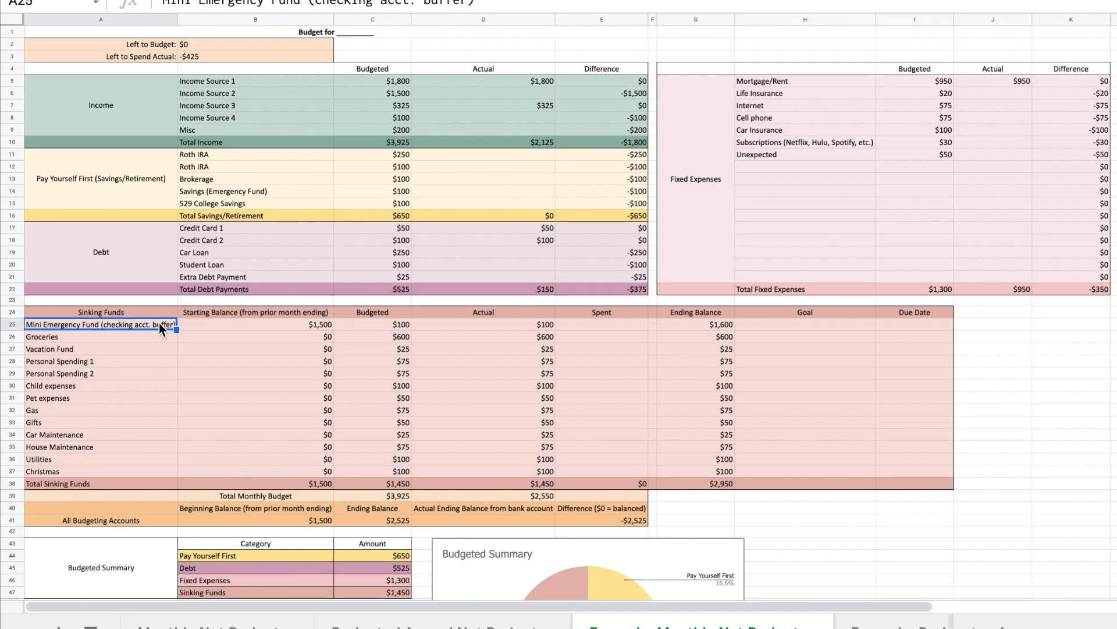
click(201, 327)
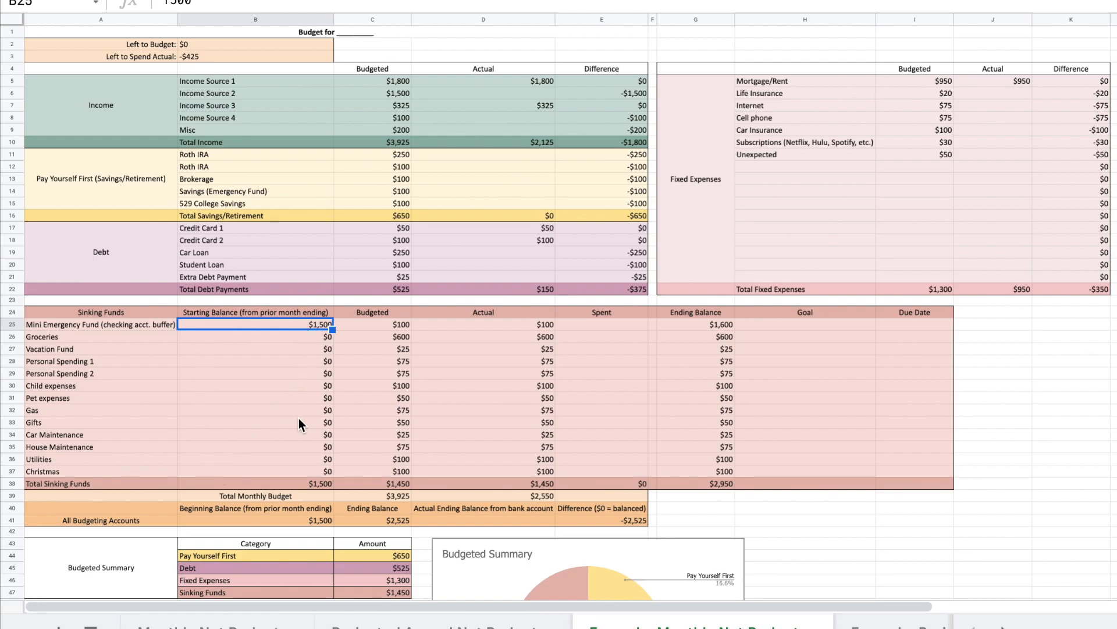
drag(302, 470, 306, 323)
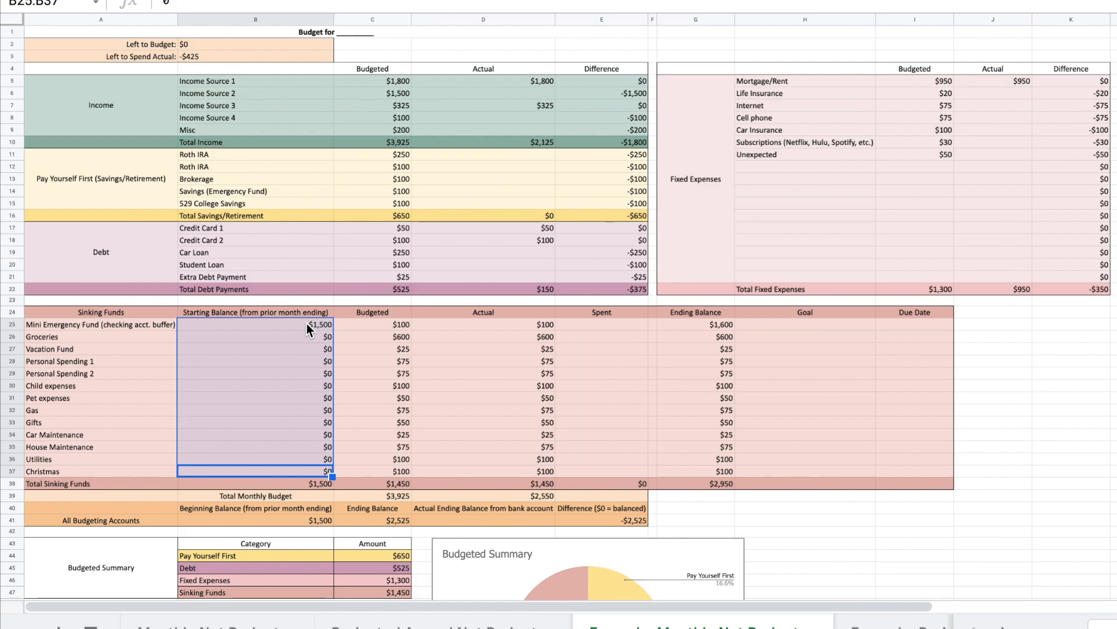
- Fill the Income Actual cells from Income Source 1 through Misc with $1,800
click(542, 83)
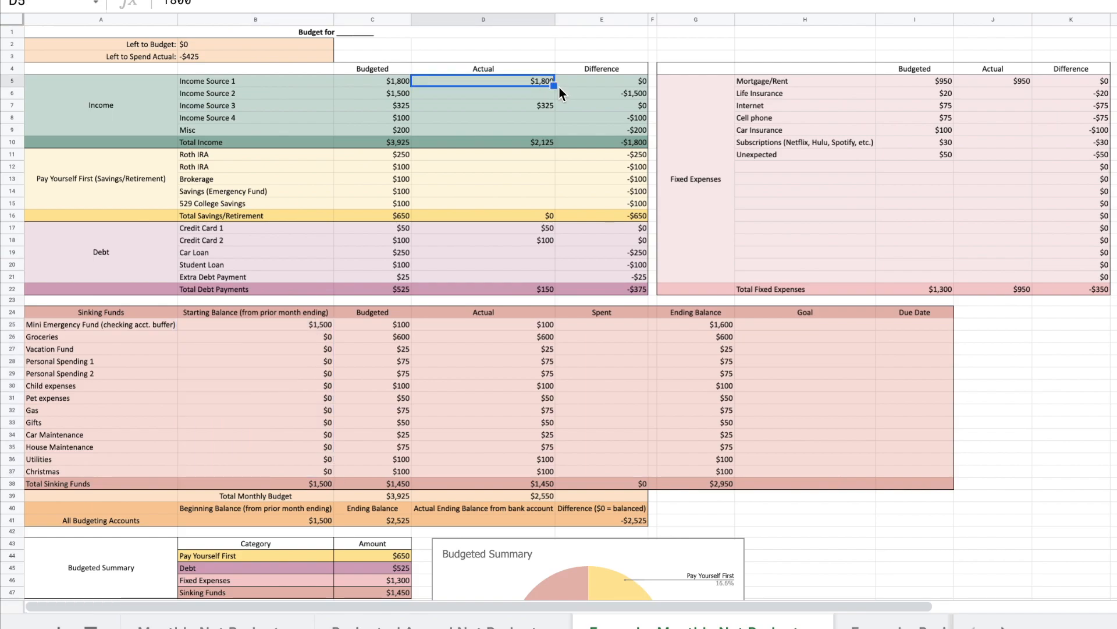
drag(553, 85, 553, 128)
- Copy the budgeted amounts into the empty Actual cells of the Pay Yourself First, Fixed Expenses and Debt sections
click(550, 153)
drag(402, 158, 497, 206)
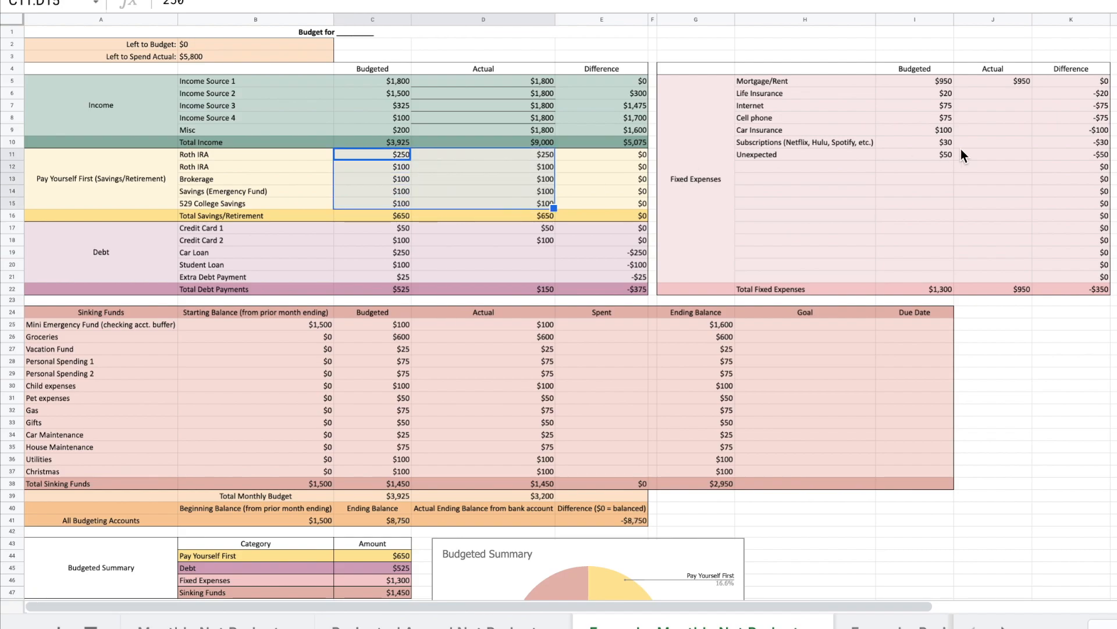
click(942, 93)
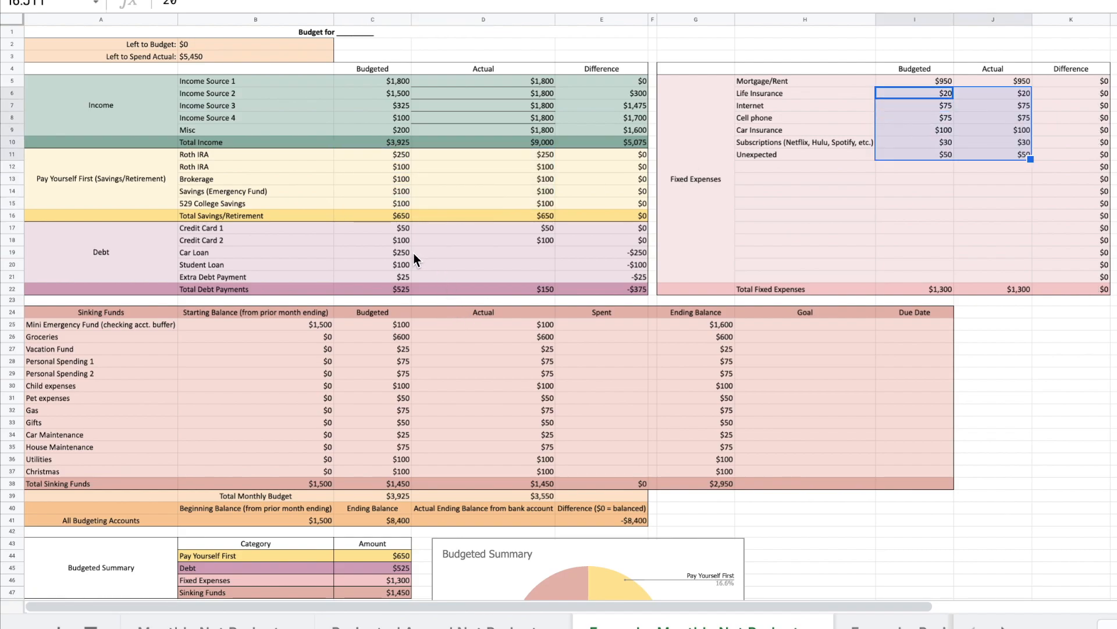
drag(407, 251, 469, 282)
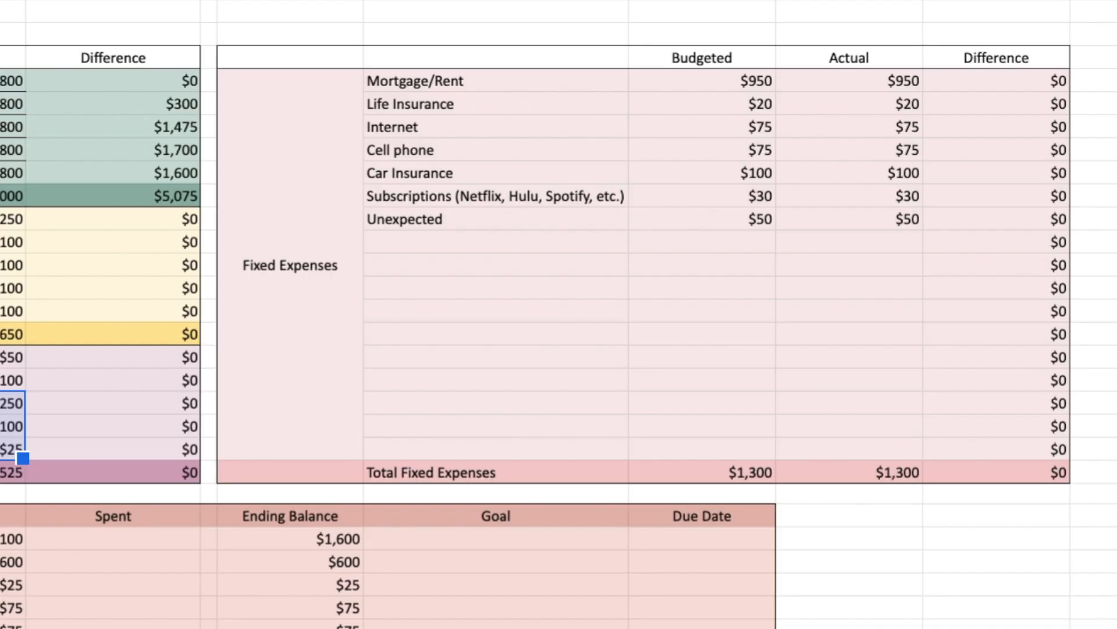
- In the Fixed Expenses section, set the Actual amounts for Unexpected and Cell phone to $100 each
click(727, 217)
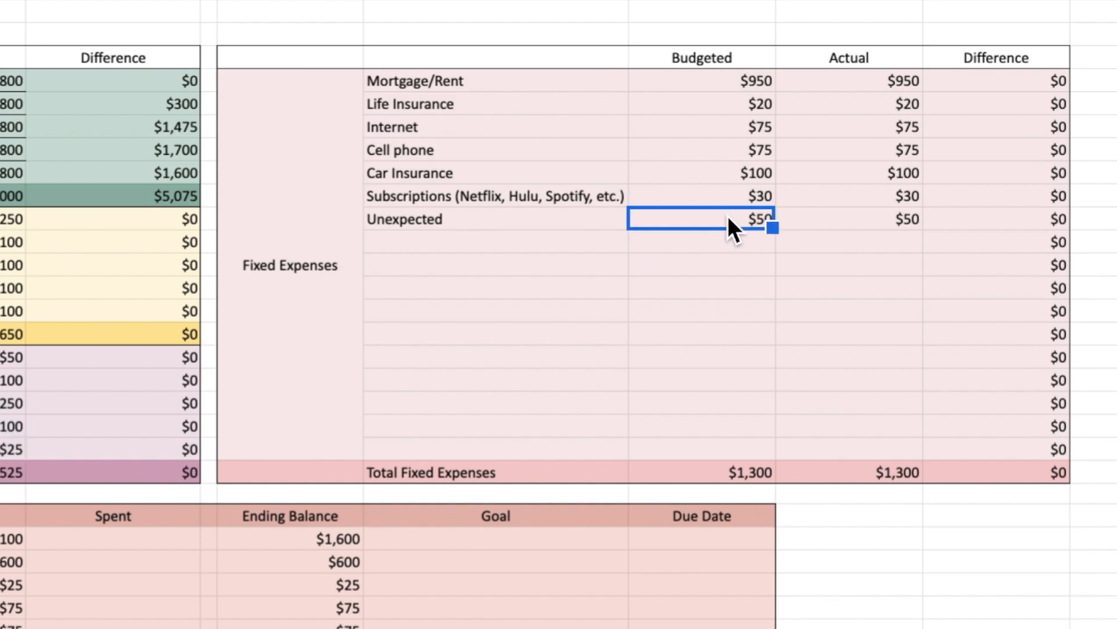
click(858, 219)
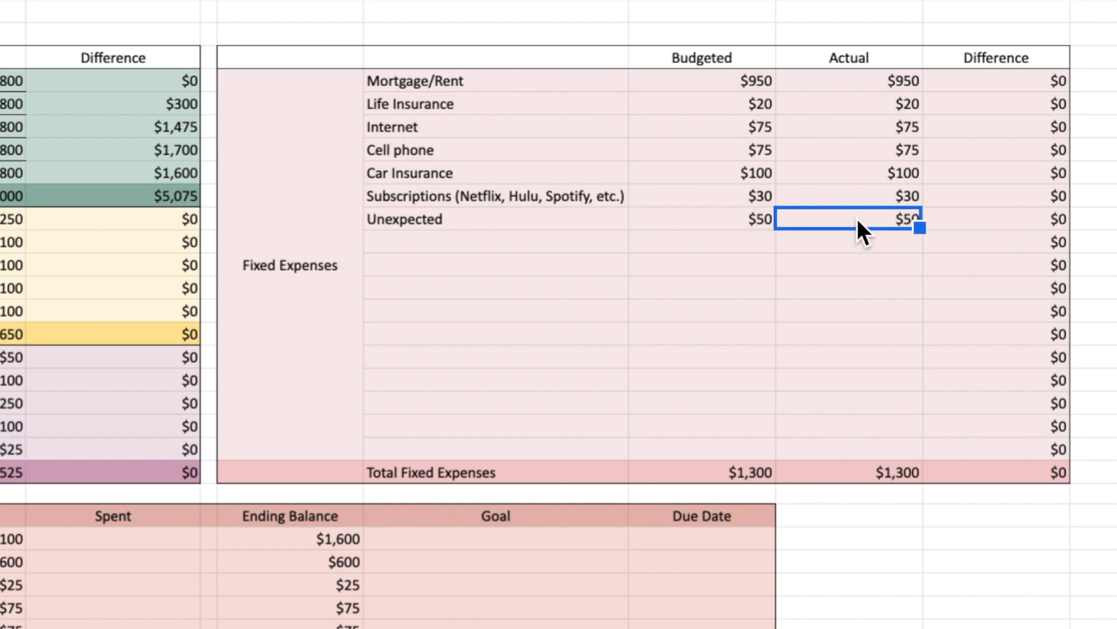
text(100)
key(Return)
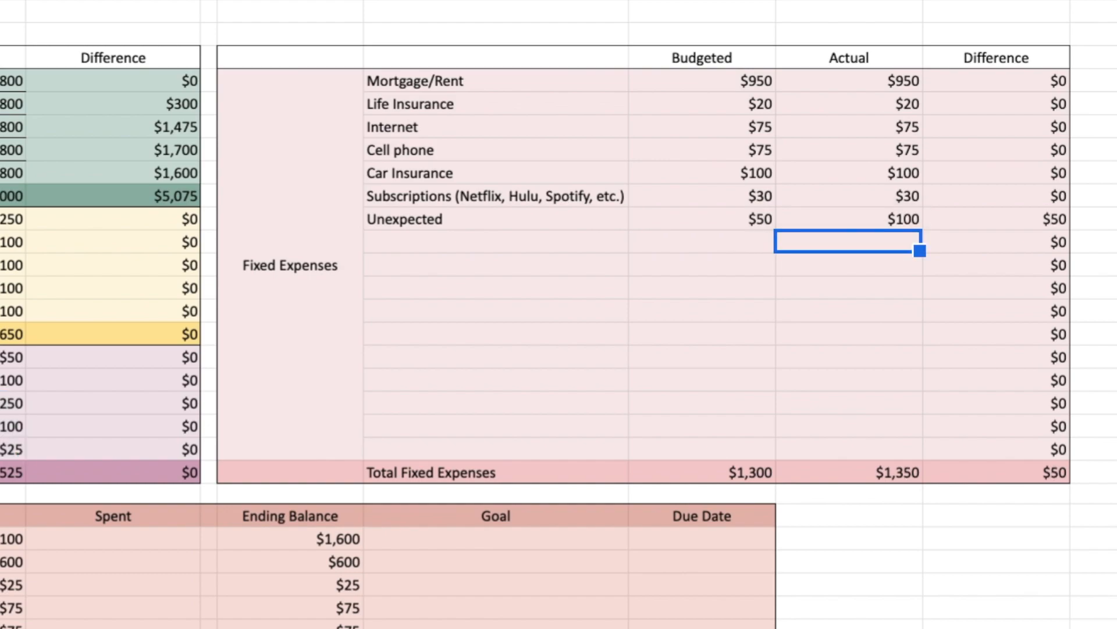
click(830, 154)
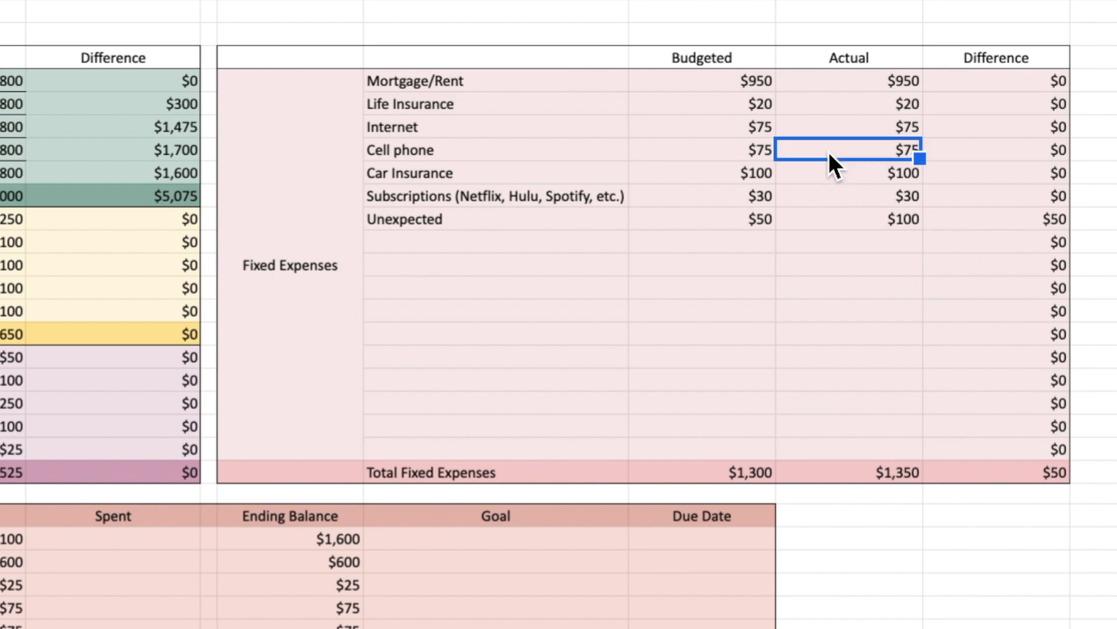
text(100)
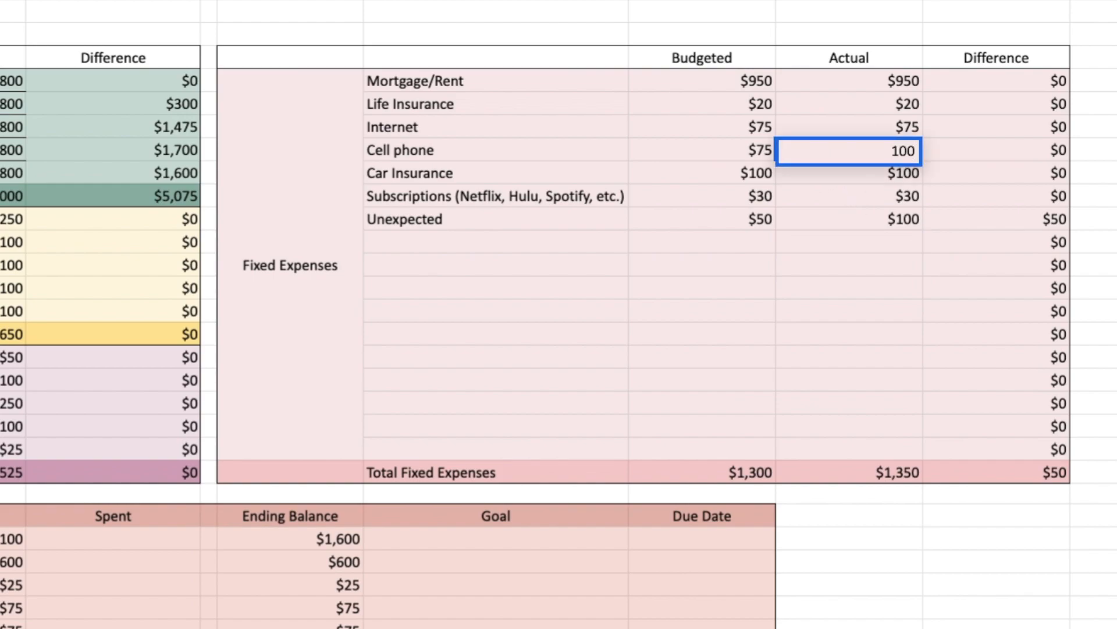
key(Return)
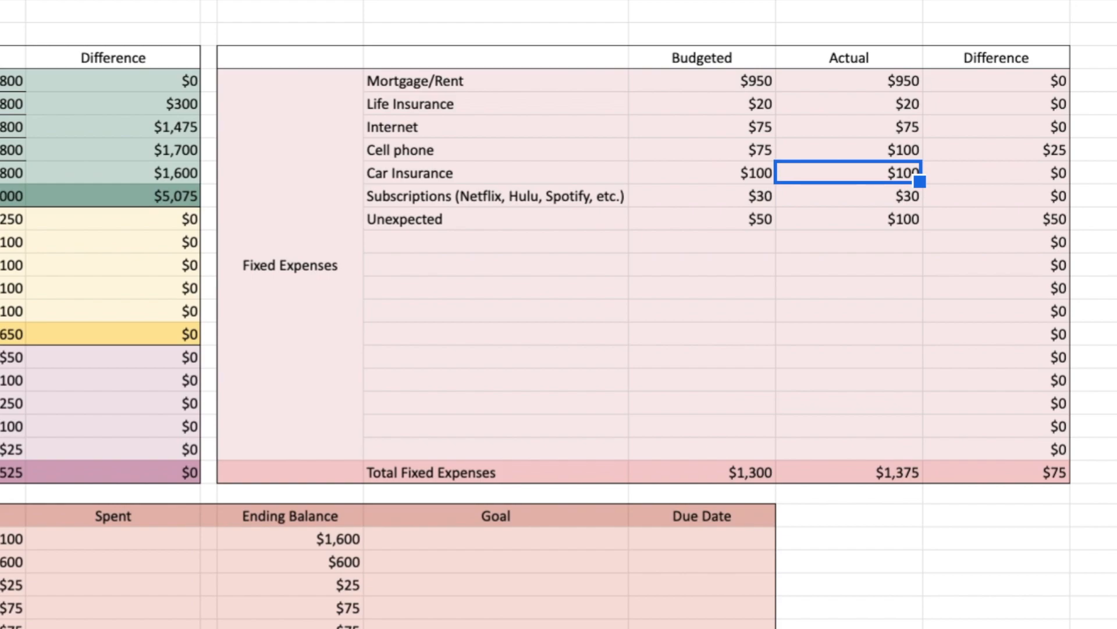
- Examine the Fixed Expenses Difference column and its total, along with the Left to Spend Actual figure
click(993, 477)
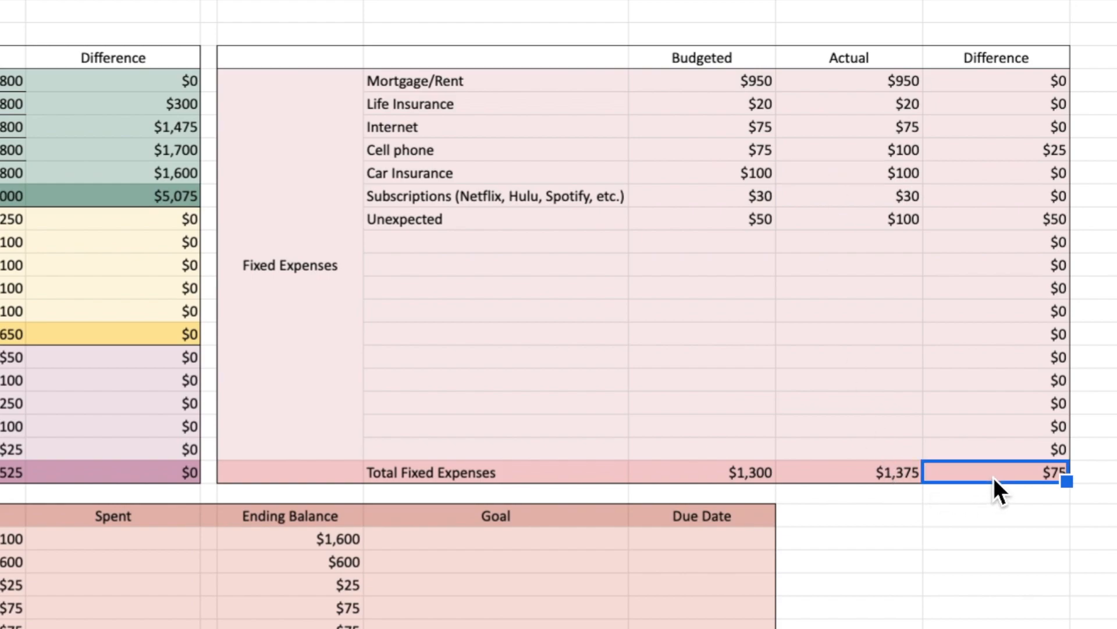
click(965, 61)
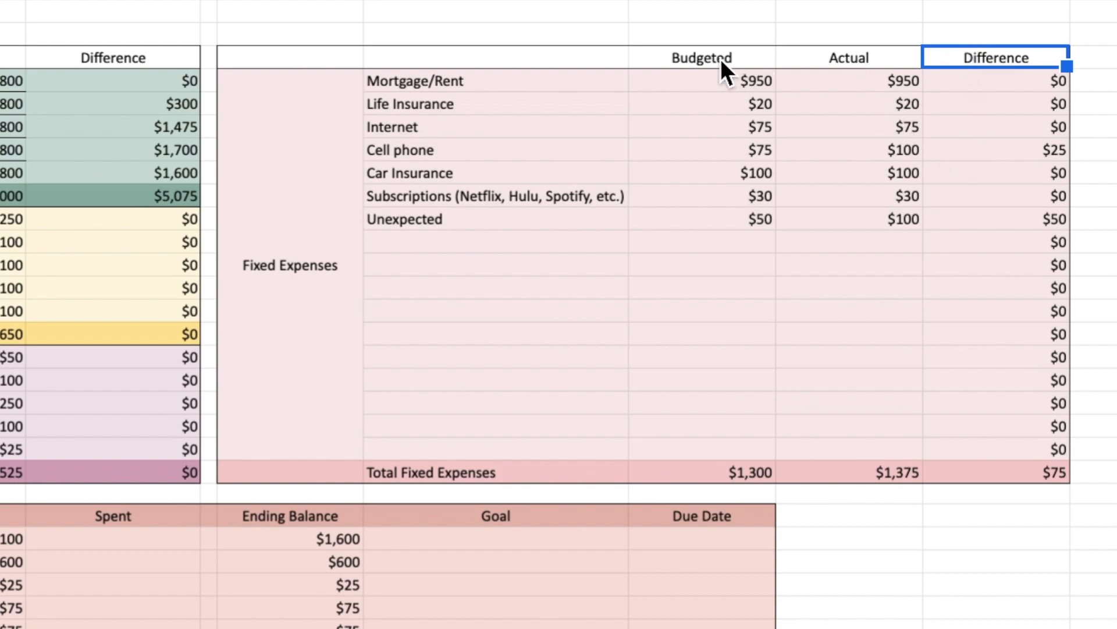
click(949, 476)
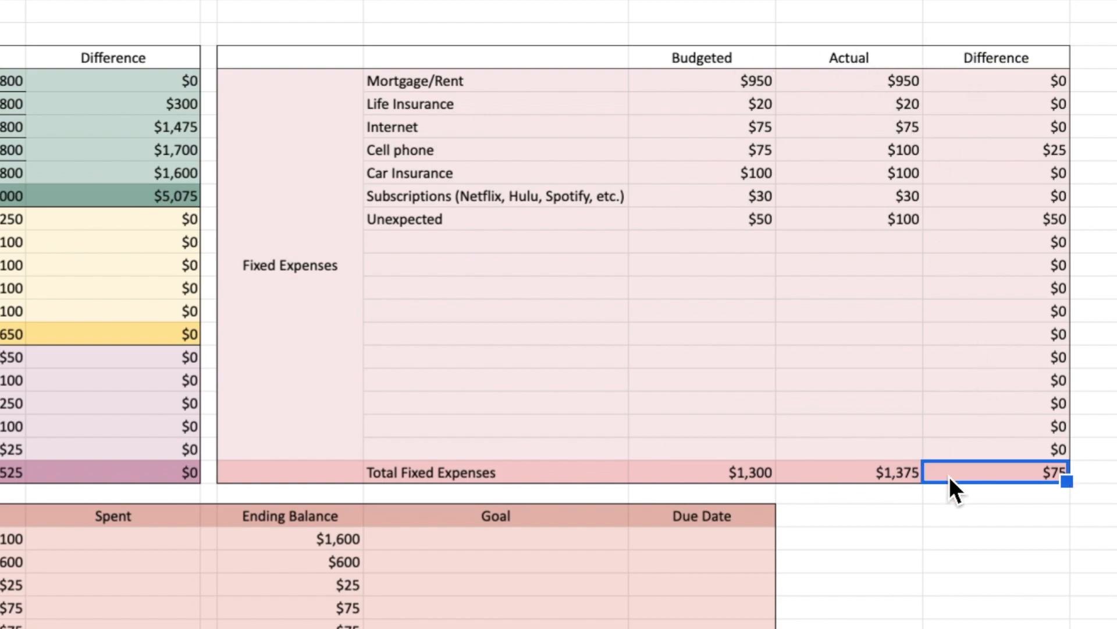
click(1060, 154)
click(1058, 196)
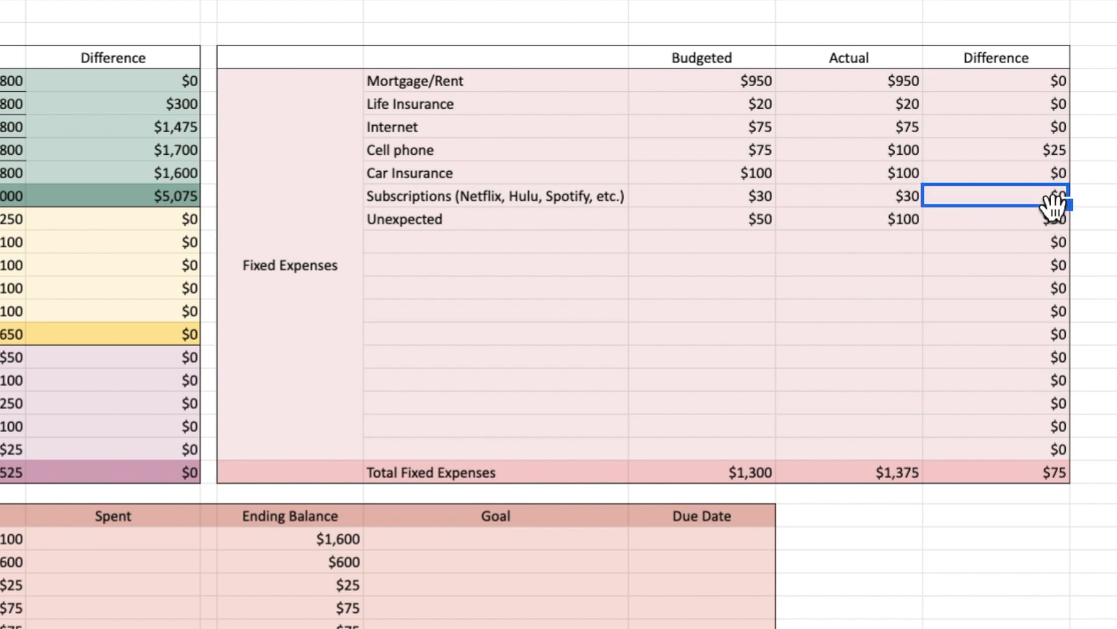
click(1009, 478)
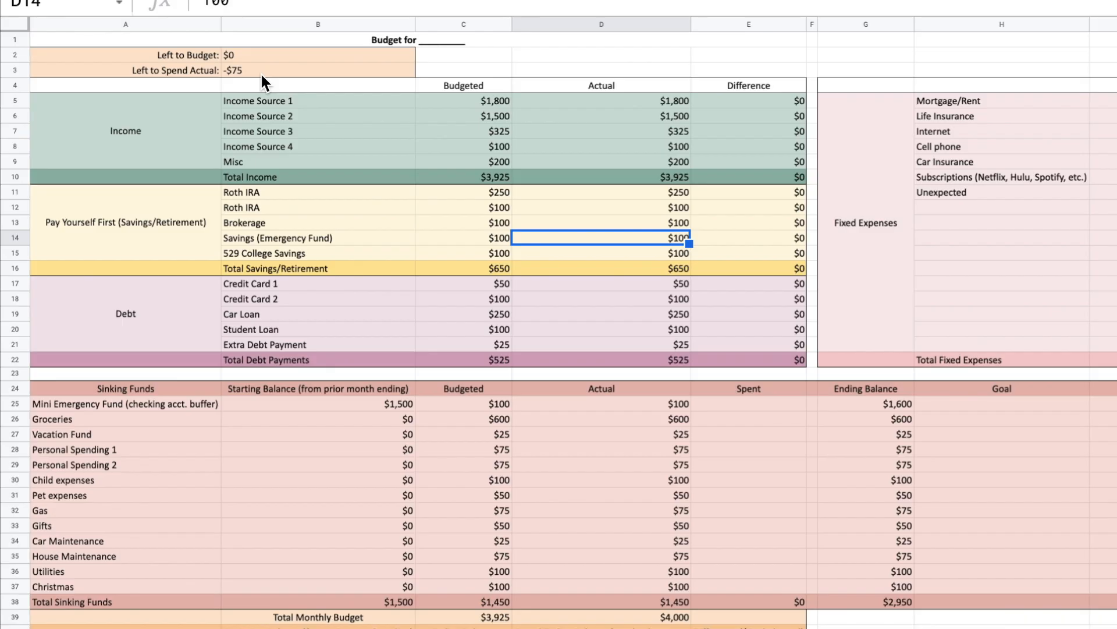
click(261, 73)
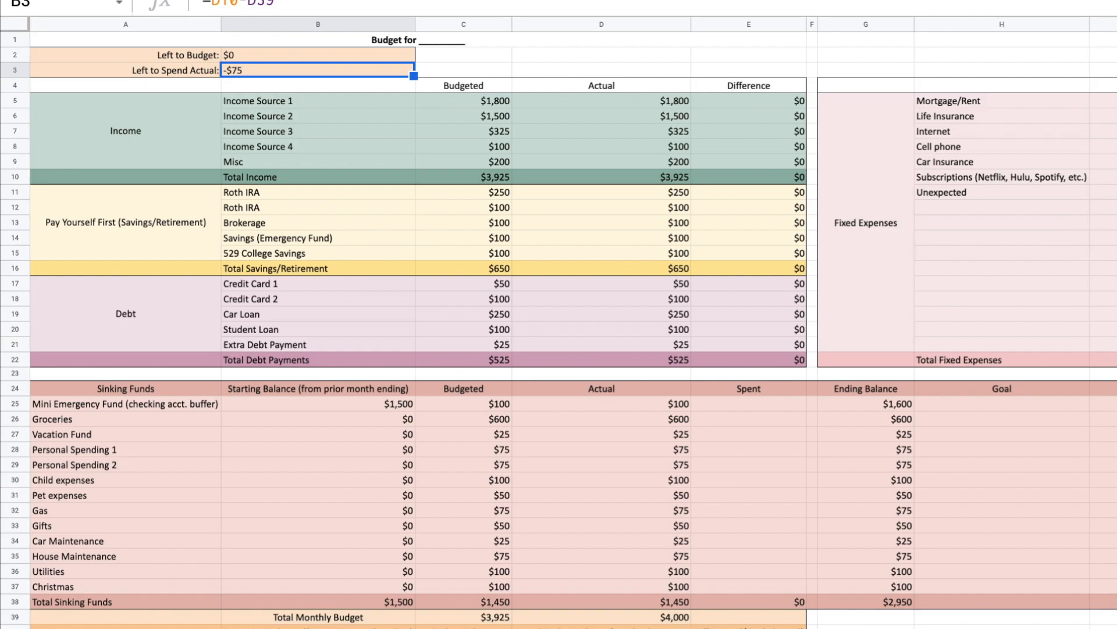
- Set the Savings (Emergency Fund) Actual amount to $25 and check Left to Spend Actual
click(591, 236)
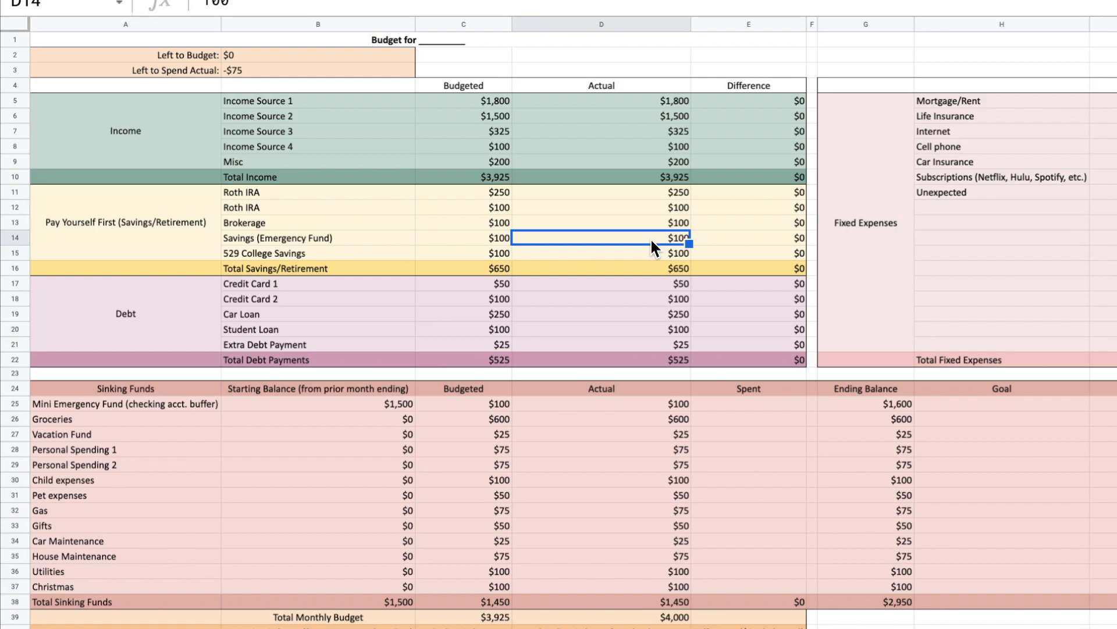
key(ctrl+z)
click(250, 72)
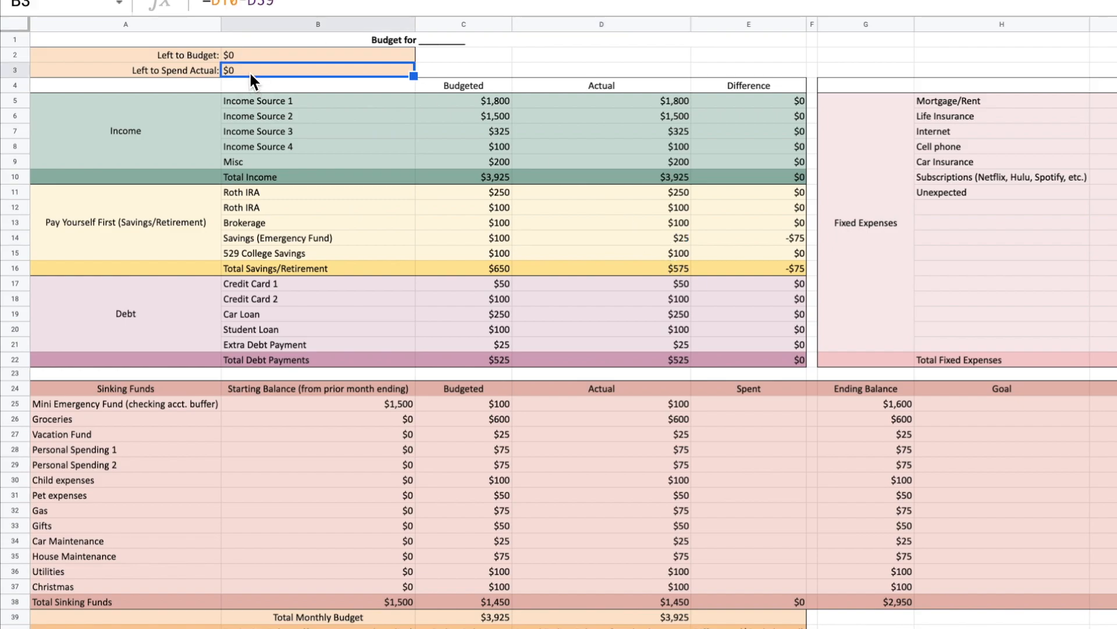
- Restore the Savings (Emergency Fund) Actual amount to $100
click(642, 235)
text(100)
key(Return)
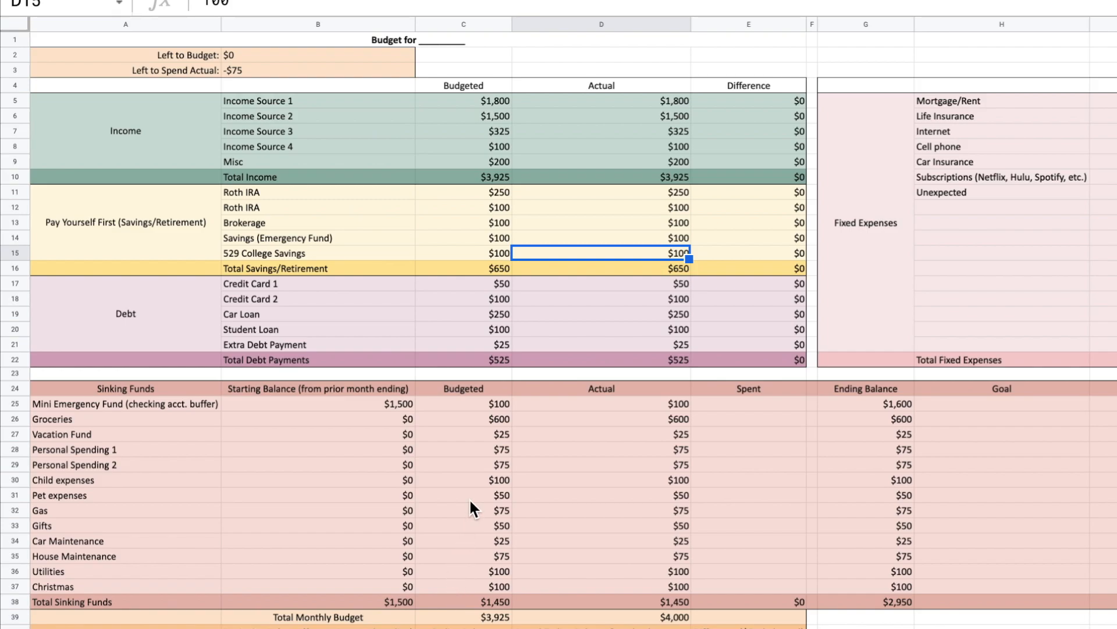
- Enter the Spent amounts for Groceries through Utilities: $500, $25, $75, $75, $100, $50, $75, $50, $25, $25 and $50
click(679, 418)
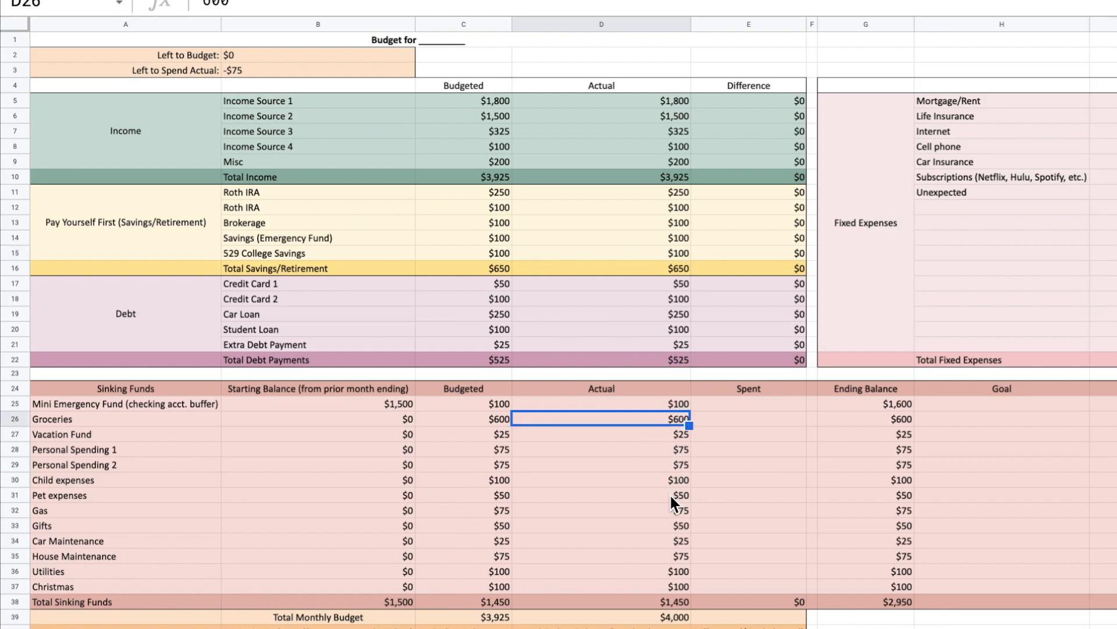
click(738, 418)
text(500)
key(Return)
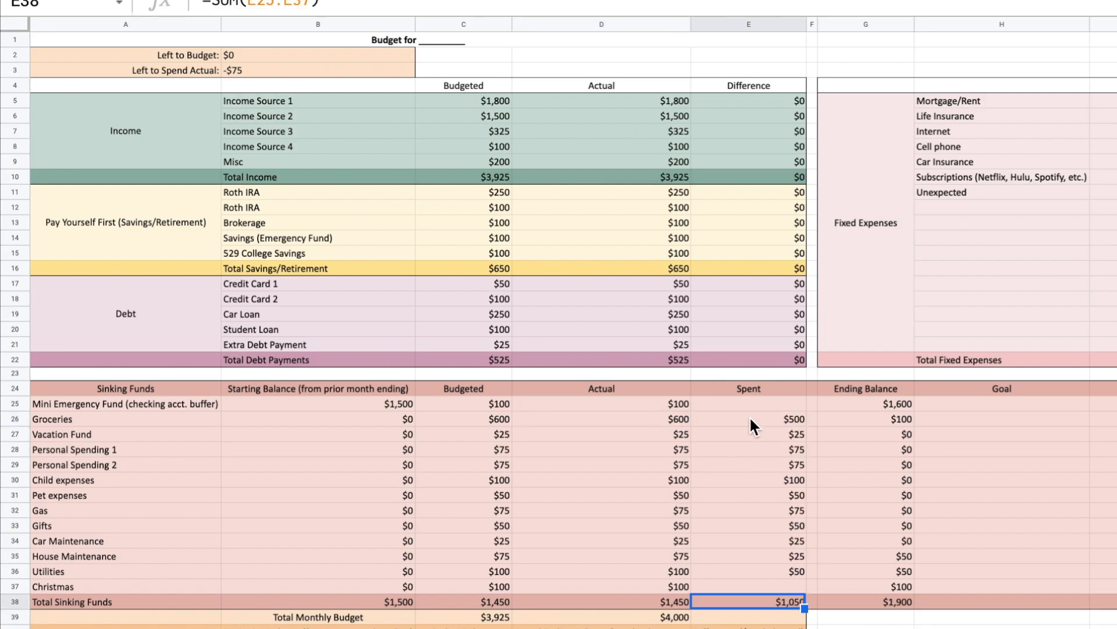
- Review the sinking funds' Spent amounts and Ending Balances, comparing the Budgeted, Actual and Spent values for Utilities
drag(750, 419, 765, 573)
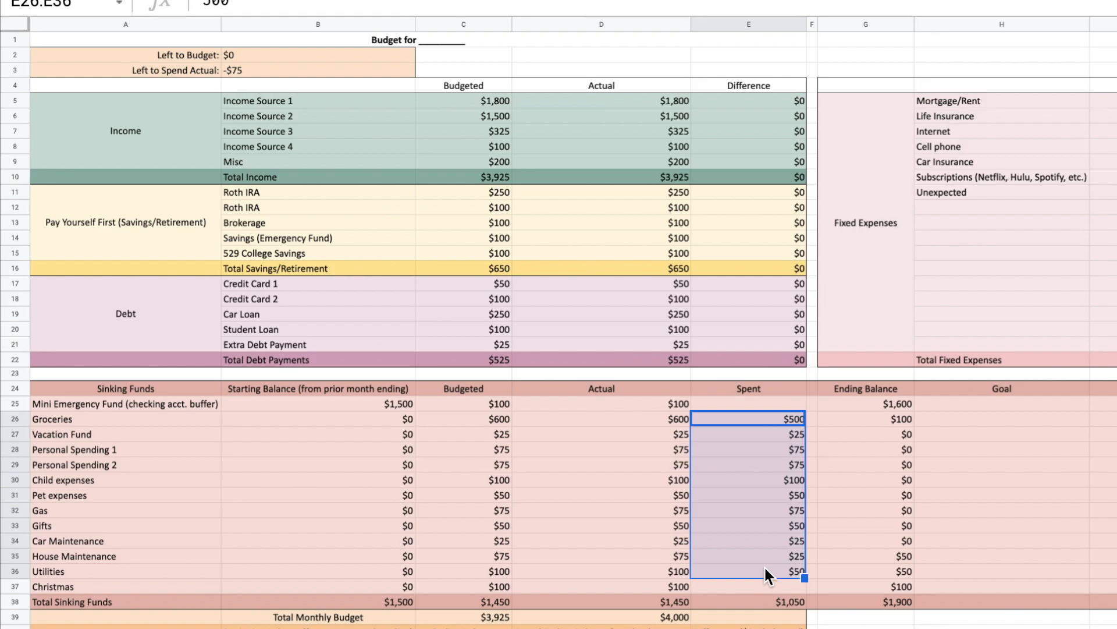
click(867, 424)
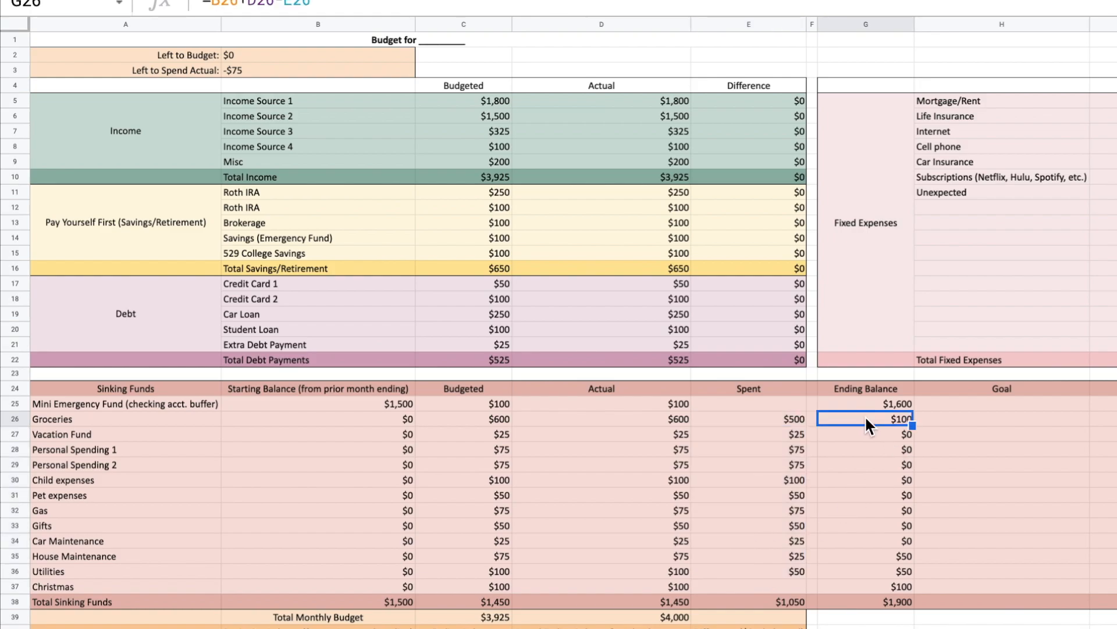
click(859, 557)
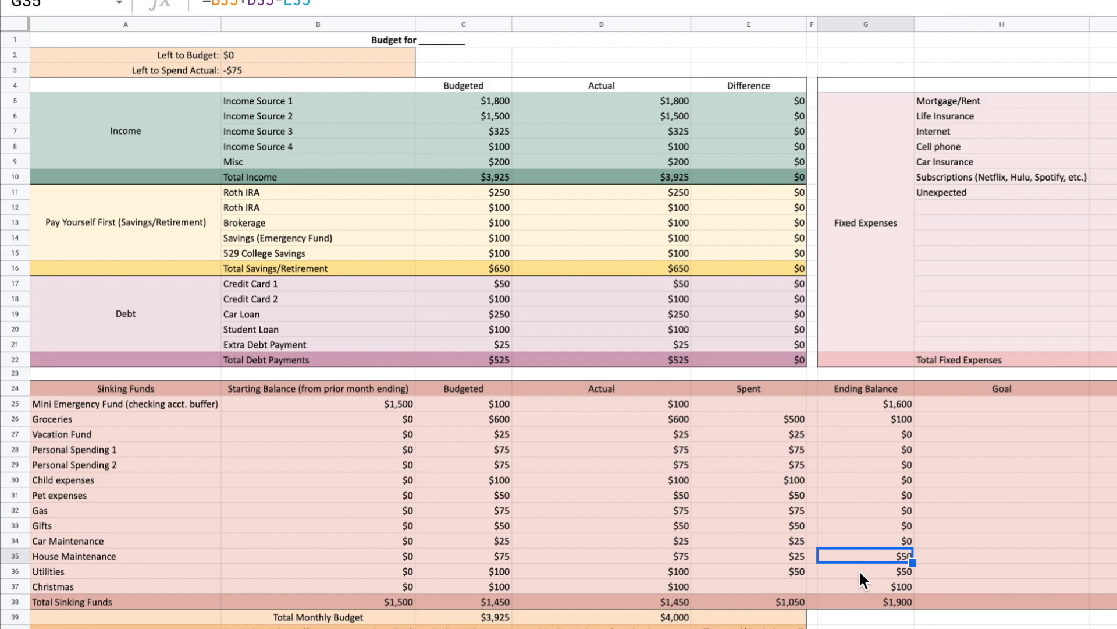
click(860, 573)
click(668, 573)
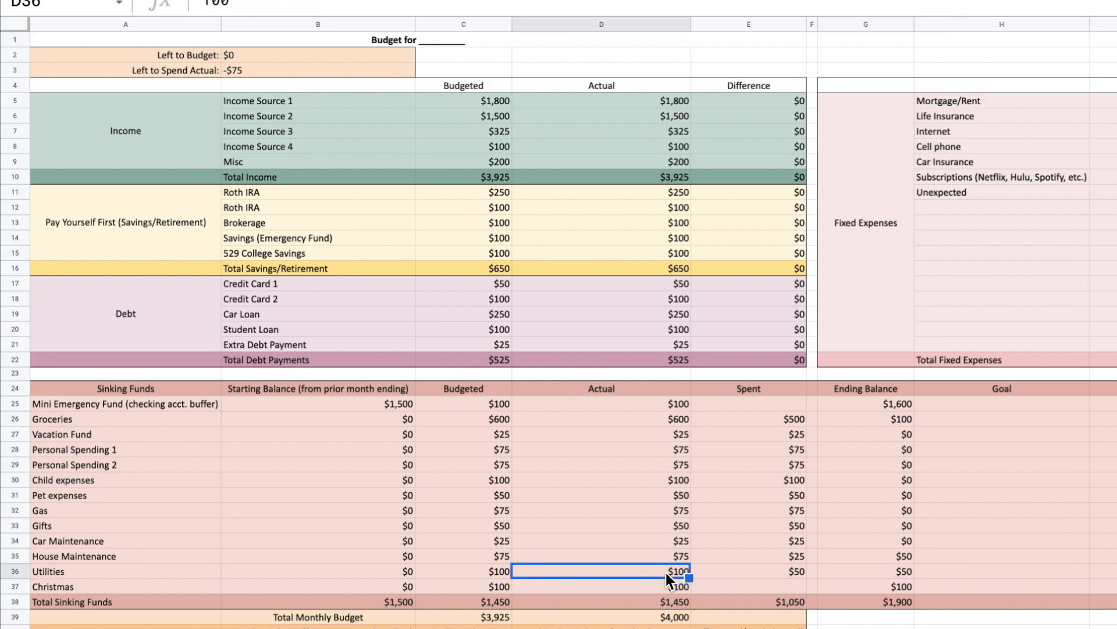
click(484, 571)
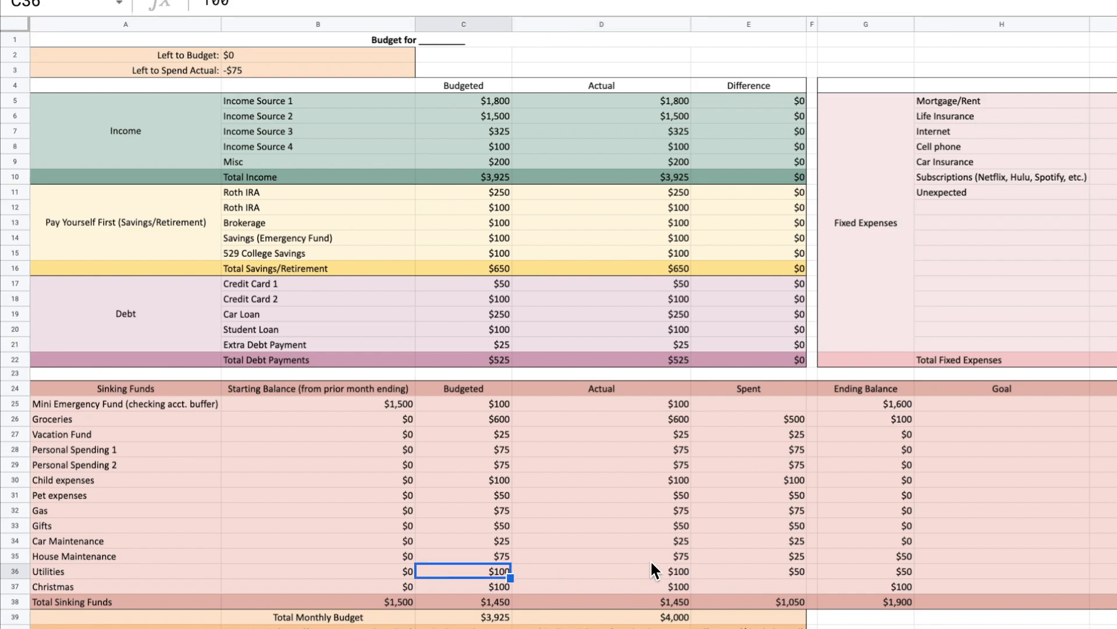
click(664, 575)
click(776, 576)
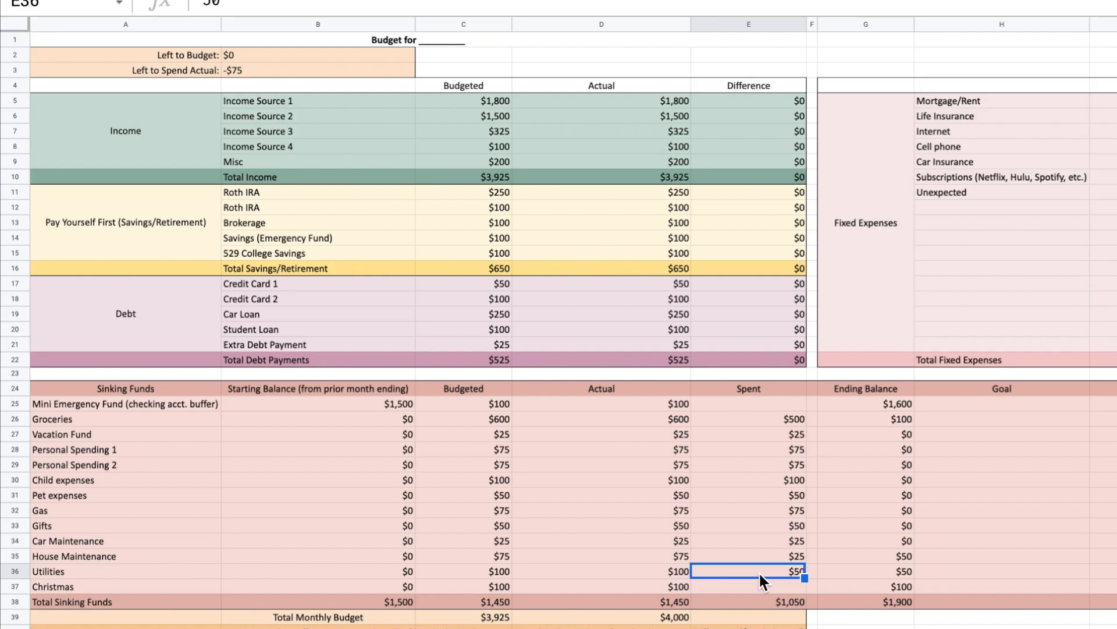
- Set the Utilities sinking fund's Actual amount to $50 and check Left to Spend Actual
click(681, 573)
text(50)
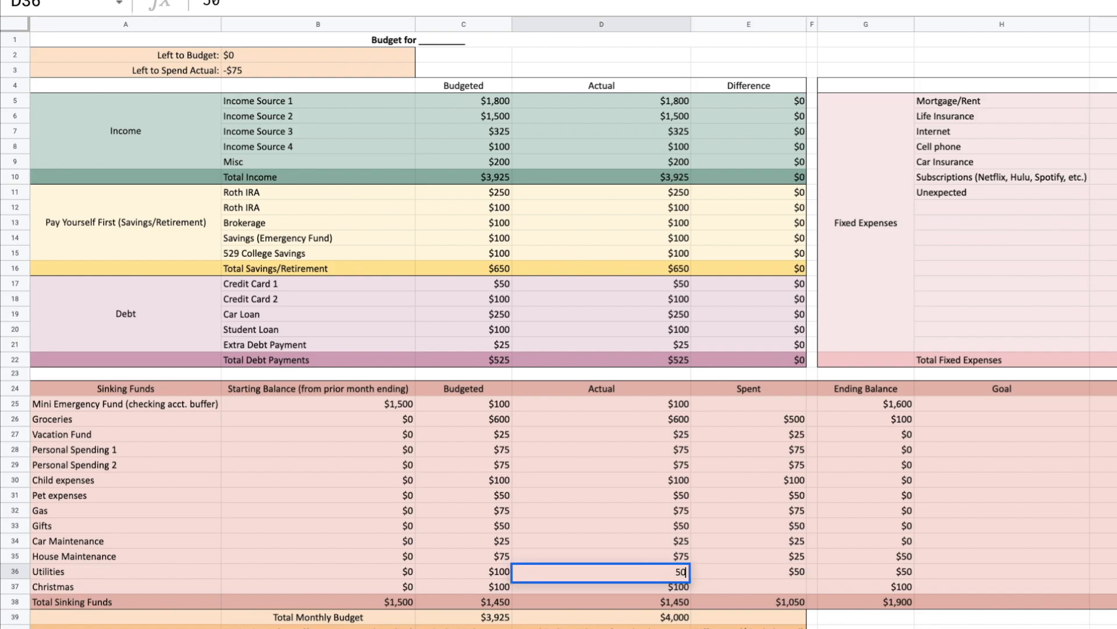
key(Return)
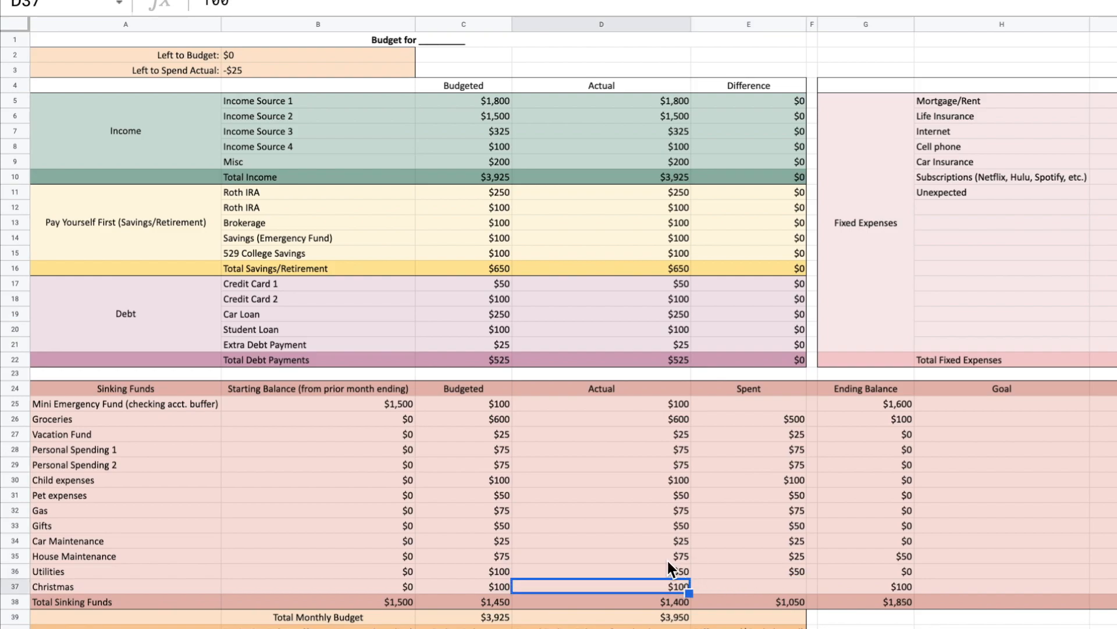
click(265, 74)
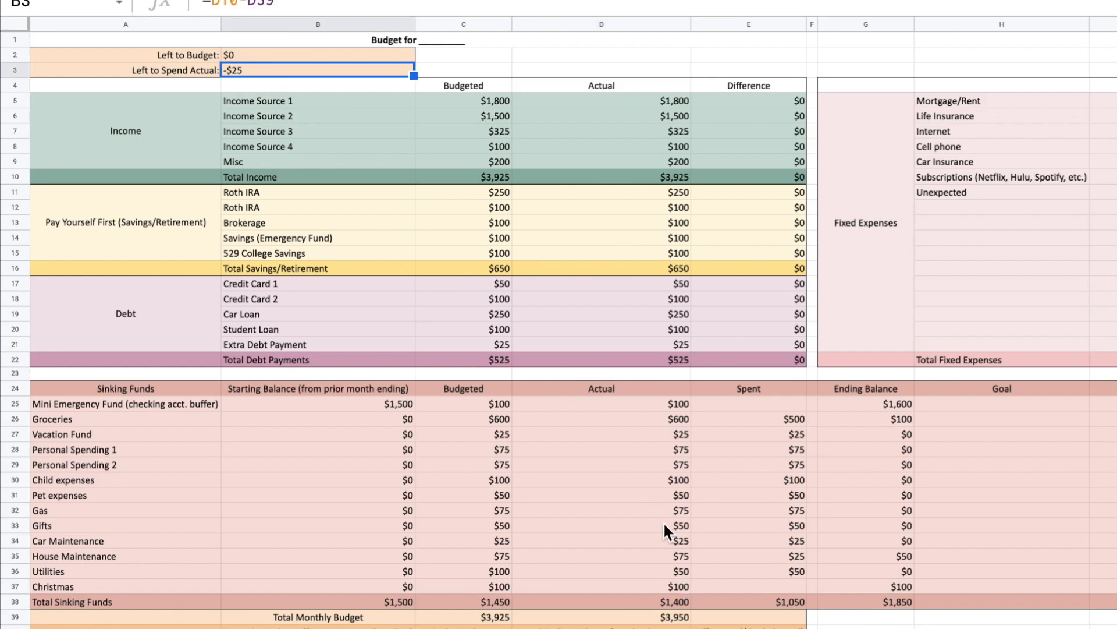
- Undo the change to the Utilities sinking fund's Actual amount
click(684, 575)
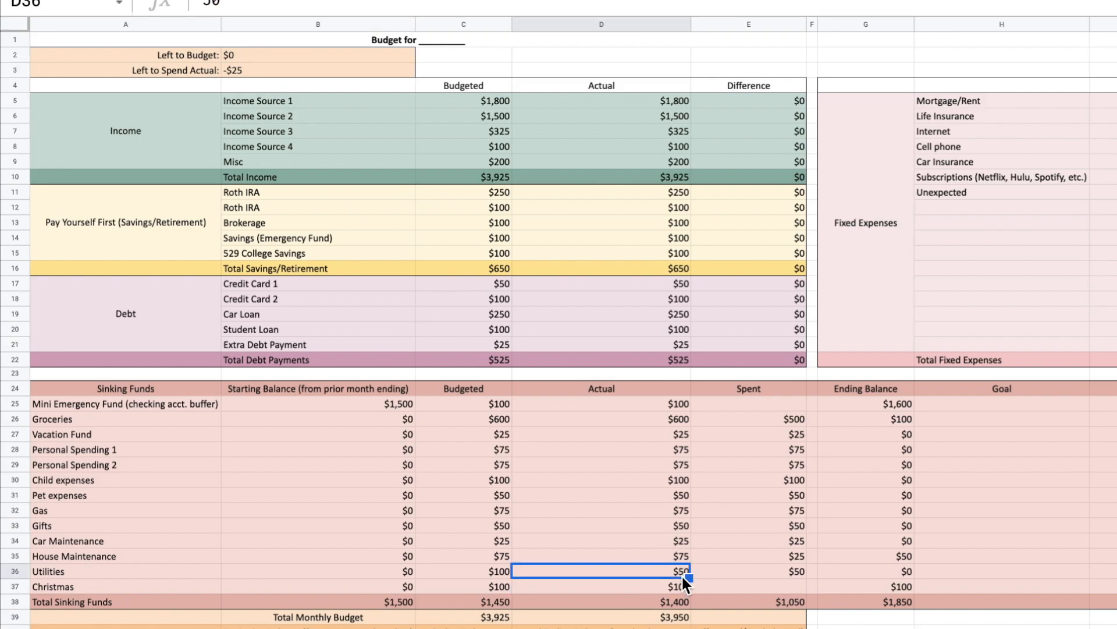
key(super+z)
click(738, 569)
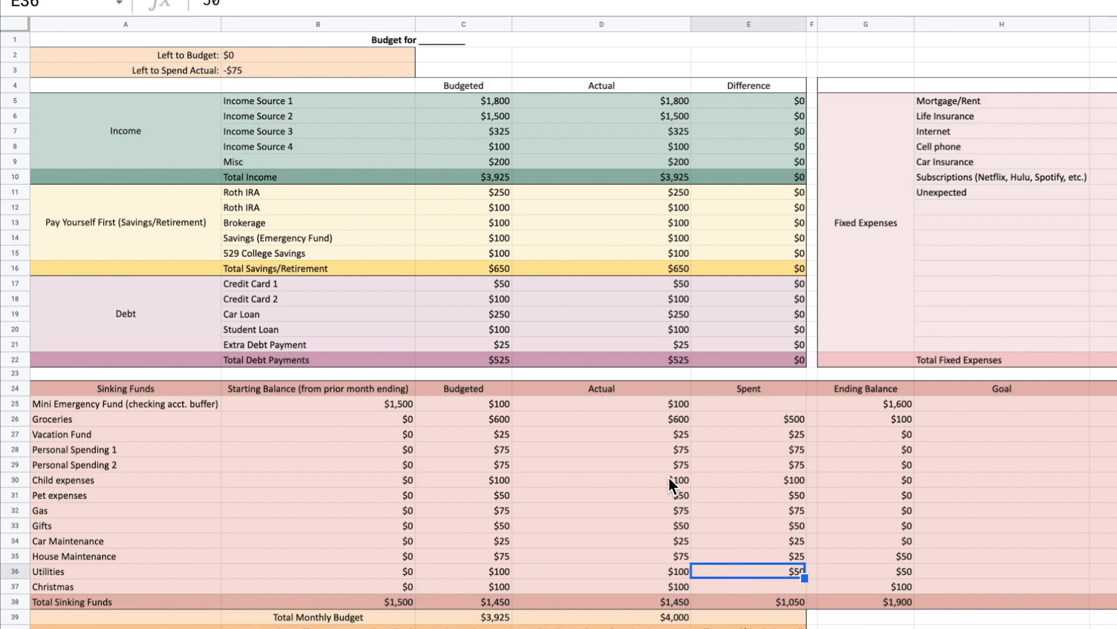
- Set the Groceries sinking fund's Actual amount to $525, and check Left to Spend Actual and the Groceries Ending Balance
click(668, 430)
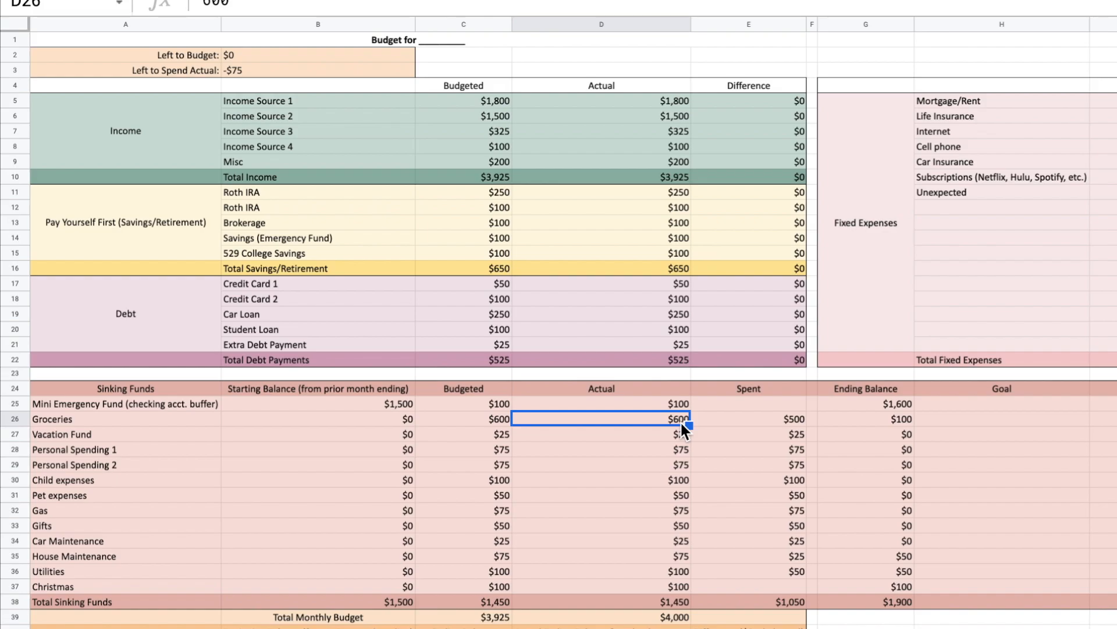
text(525)
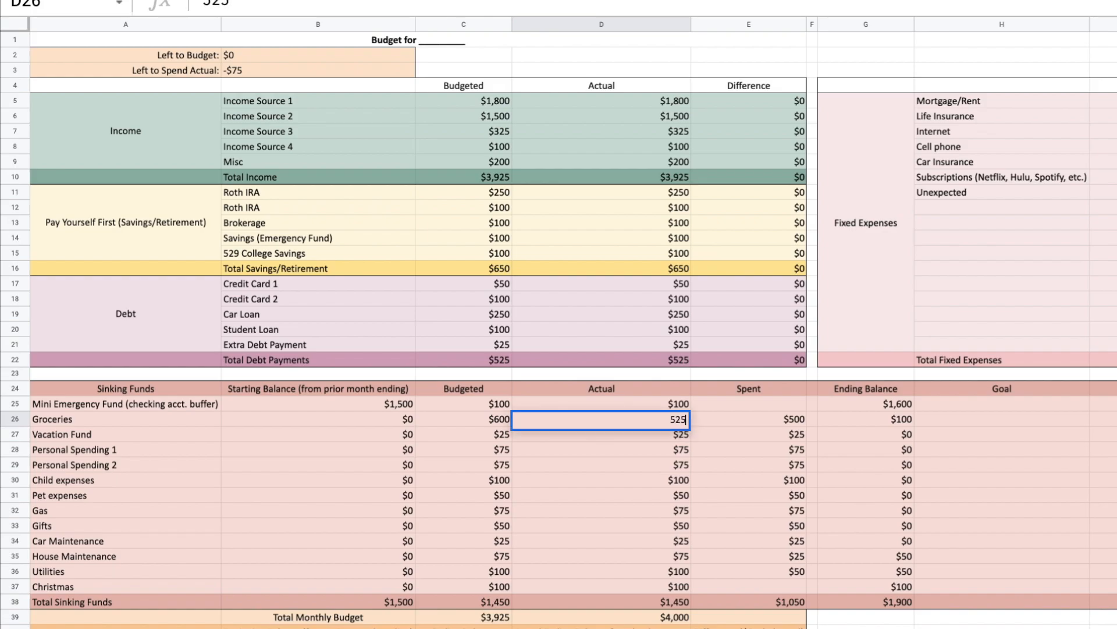
key(Return)
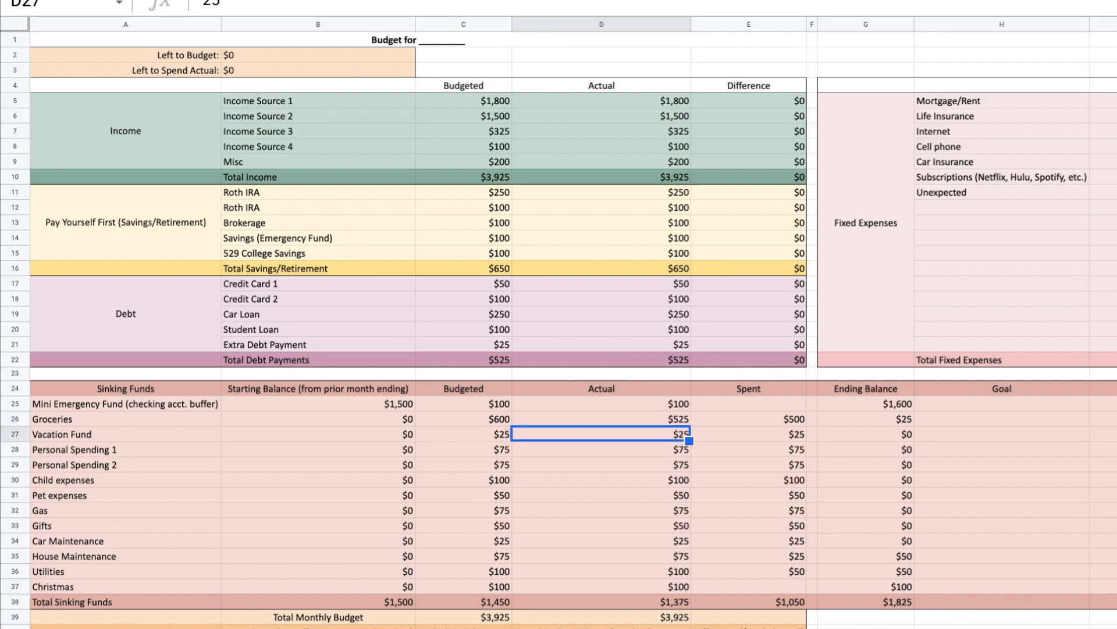
click(295, 70)
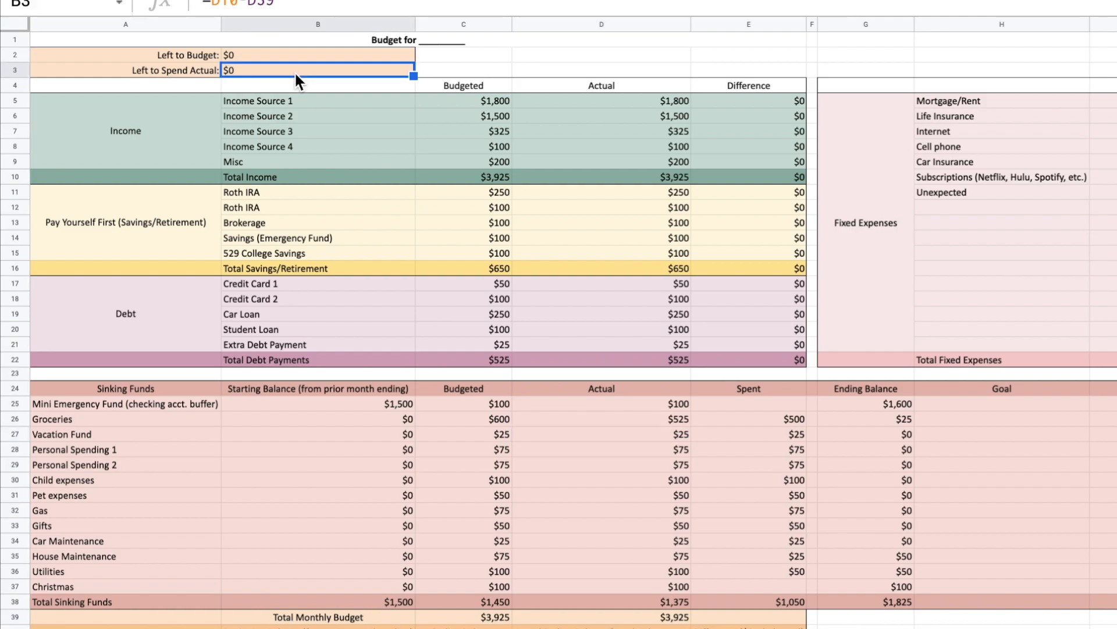
click(896, 419)
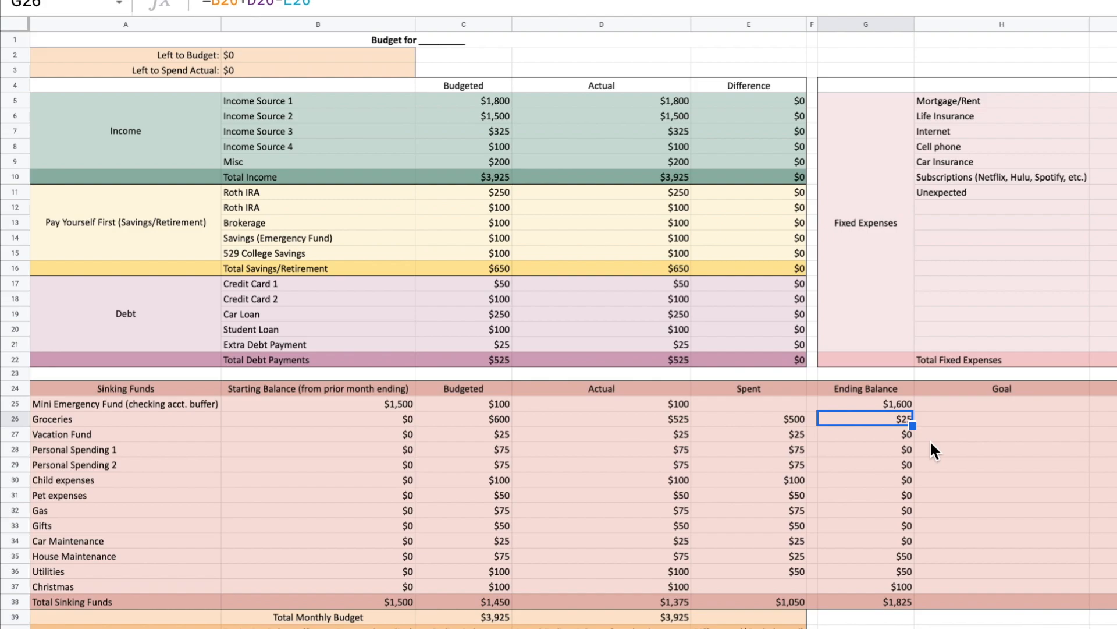
- Set the Groceries sinking fund's Actual amount back to $600
key(Left)
key(Left)
key(Left)
text(600)
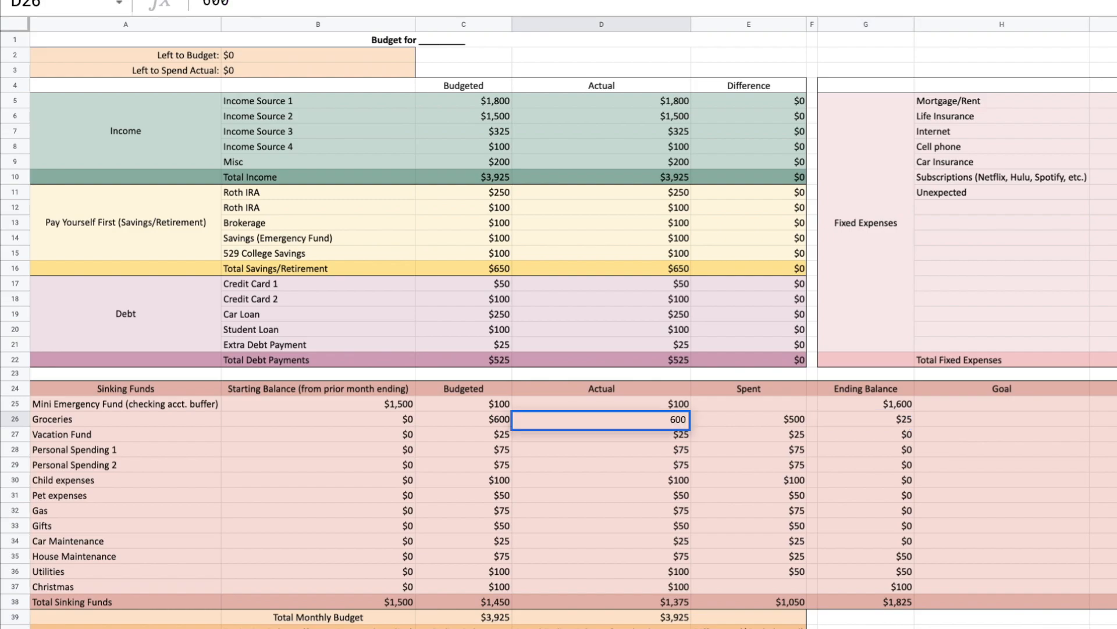
key(Tab)
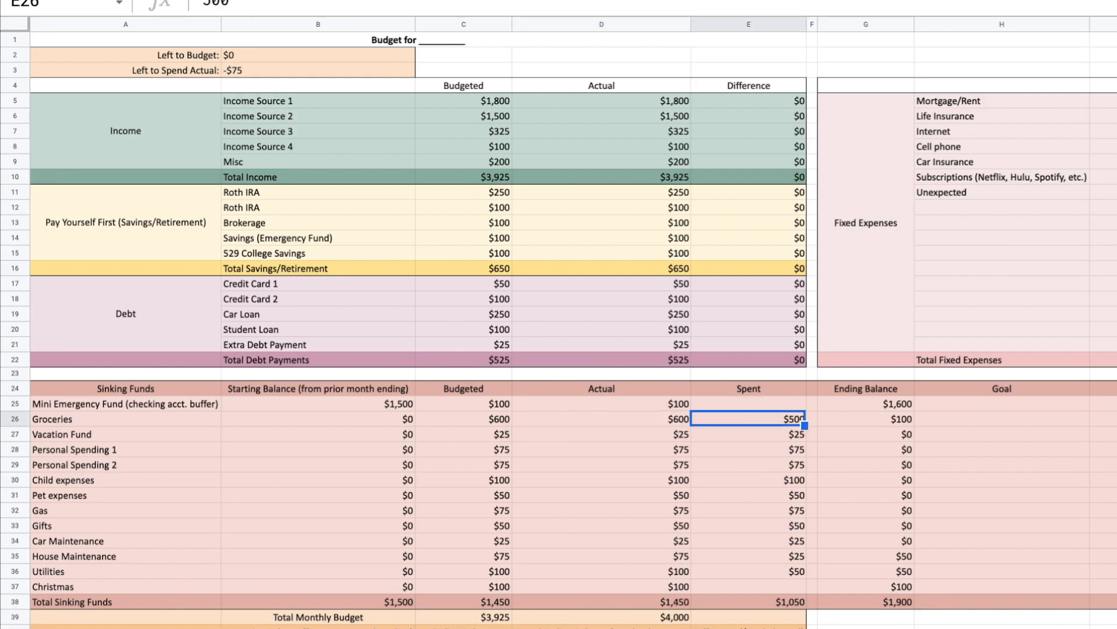
- Set the Groceries sinking fund's Spent amount to $650 and check its Ending Balance
text(650)
key(Return)
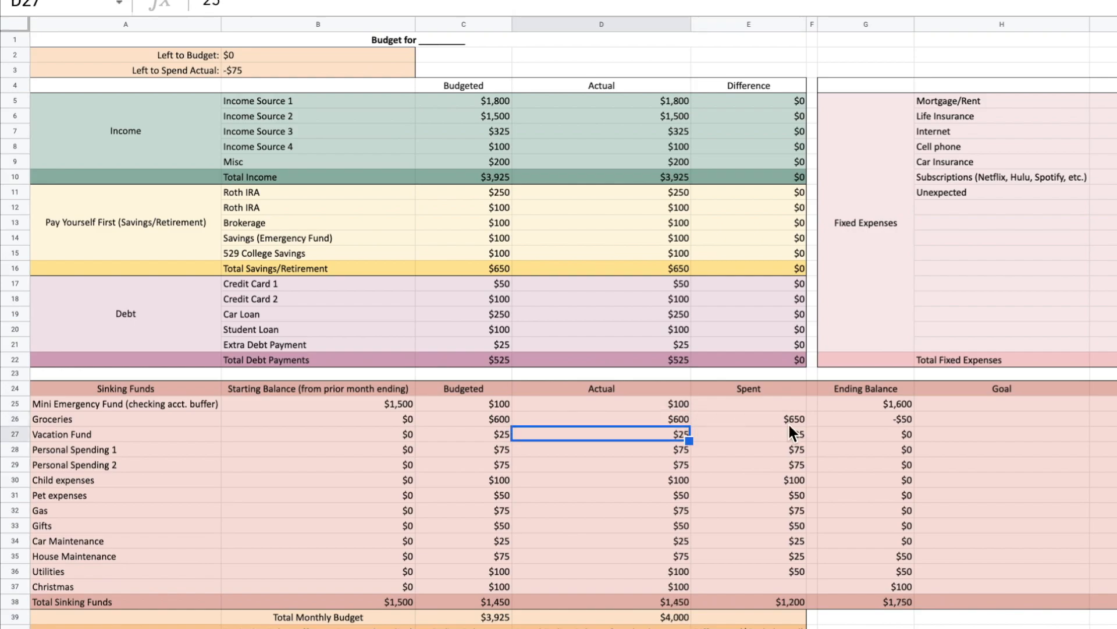
click(909, 419)
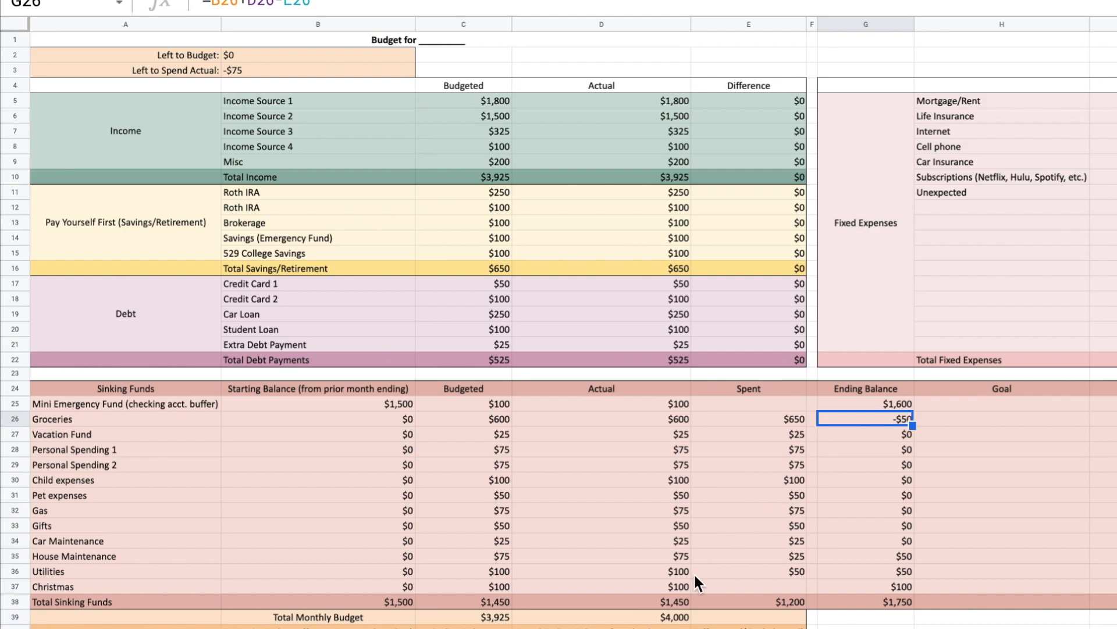
- Reduce the Christmas sinking fund's Actual amount to $25
click(684, 586)
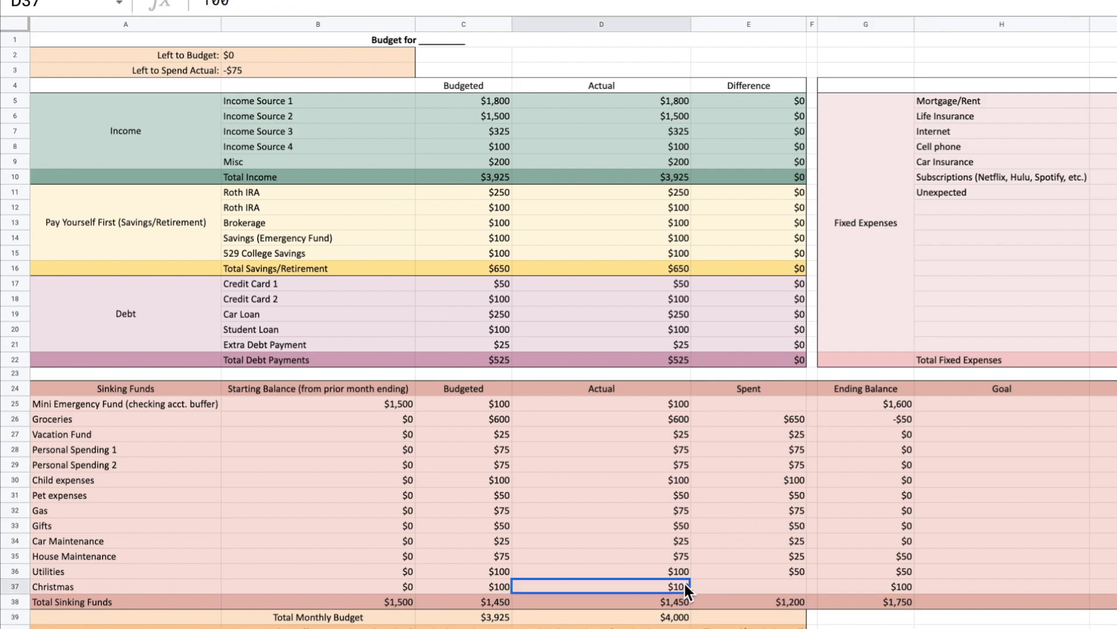
text(25)
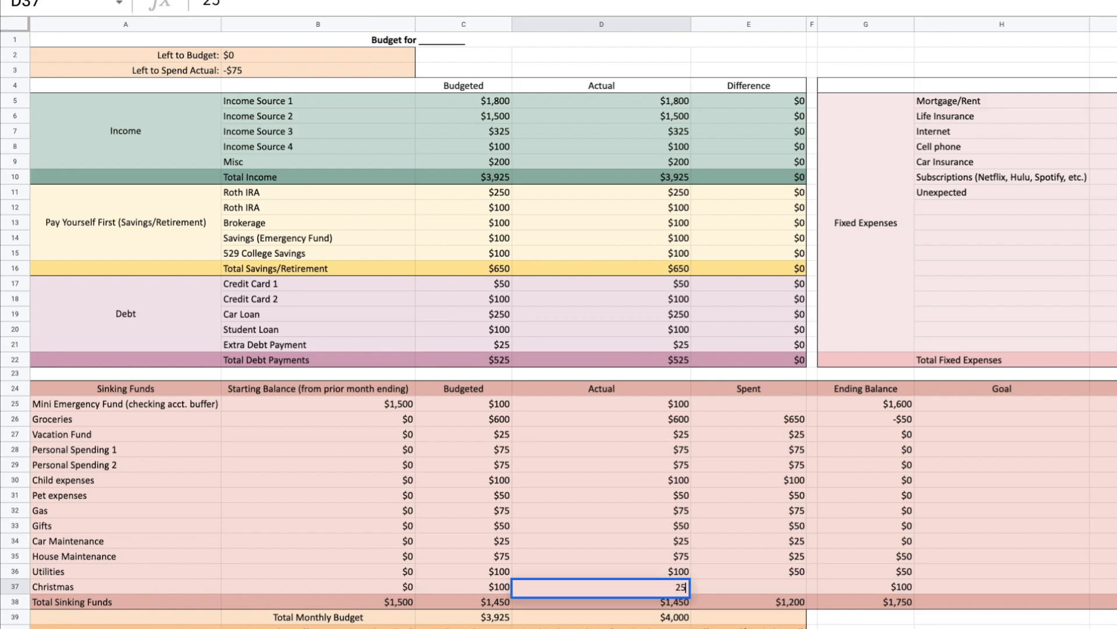
key(Return)
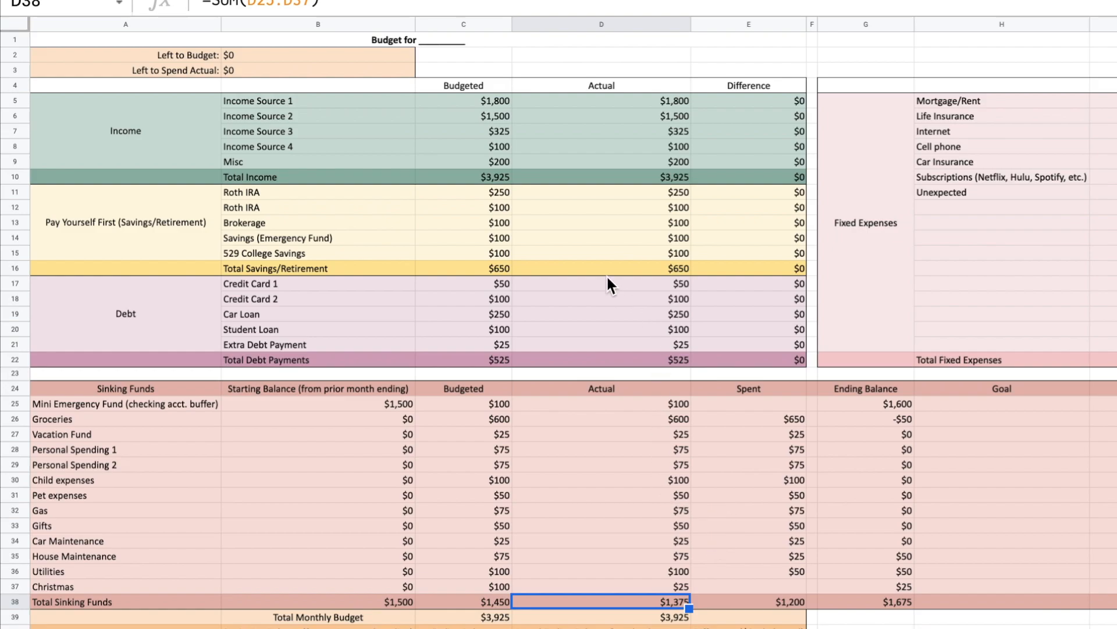
- Try an Actual amount of $150 for Savings (Emergency Fund), and undo the change
click(604, 239)
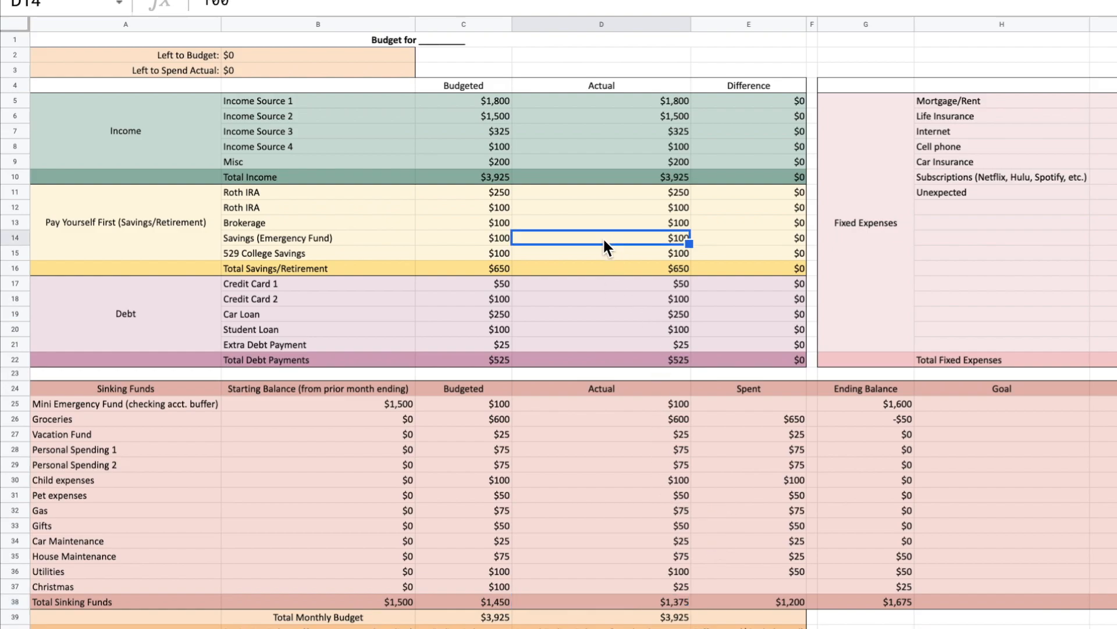
text(150)
key(Return)
key(ctrl+z)
- Compare the Groceries Ending Balance with those of the Mini Emergency Fund, House Maintenance, Utilities and Christmas, and with Total Sinking Funds
click(617, 298)
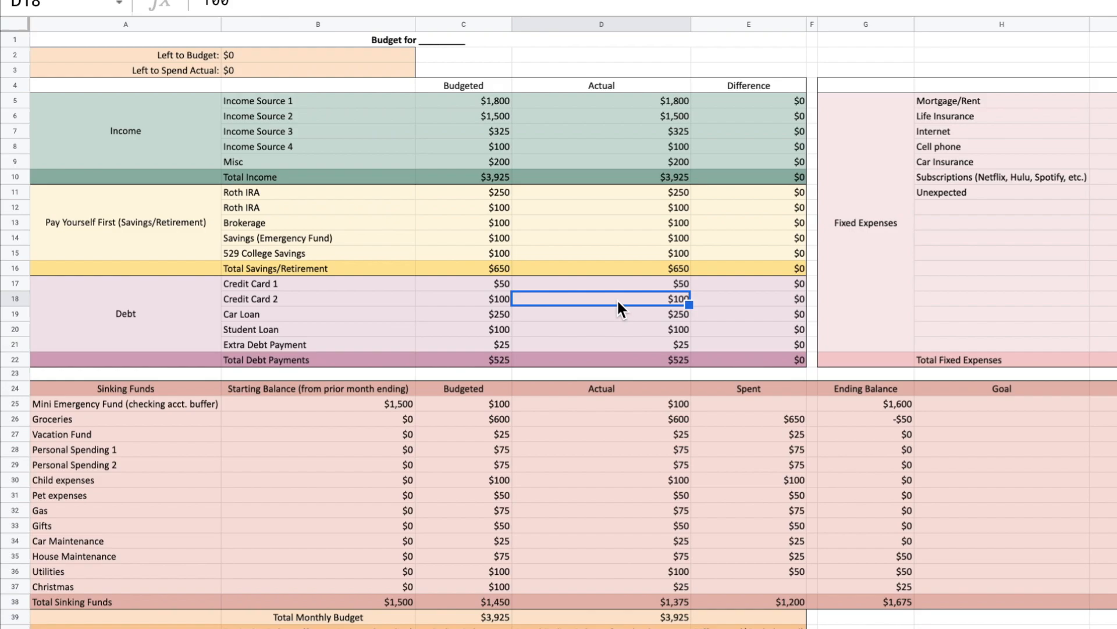
click(708, 511)
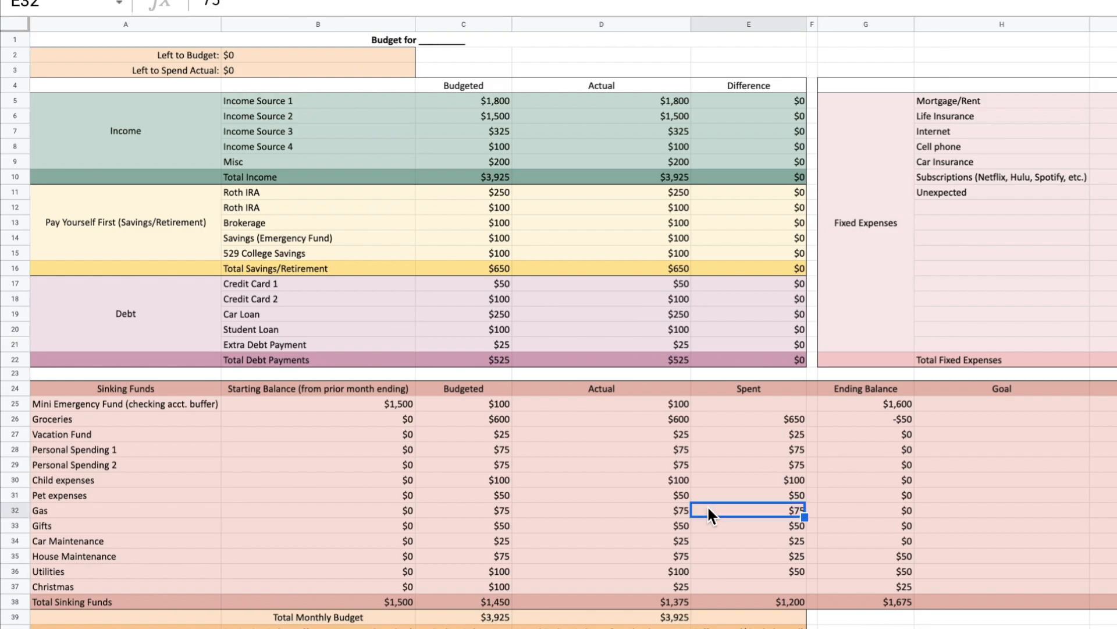
click(863, 420)
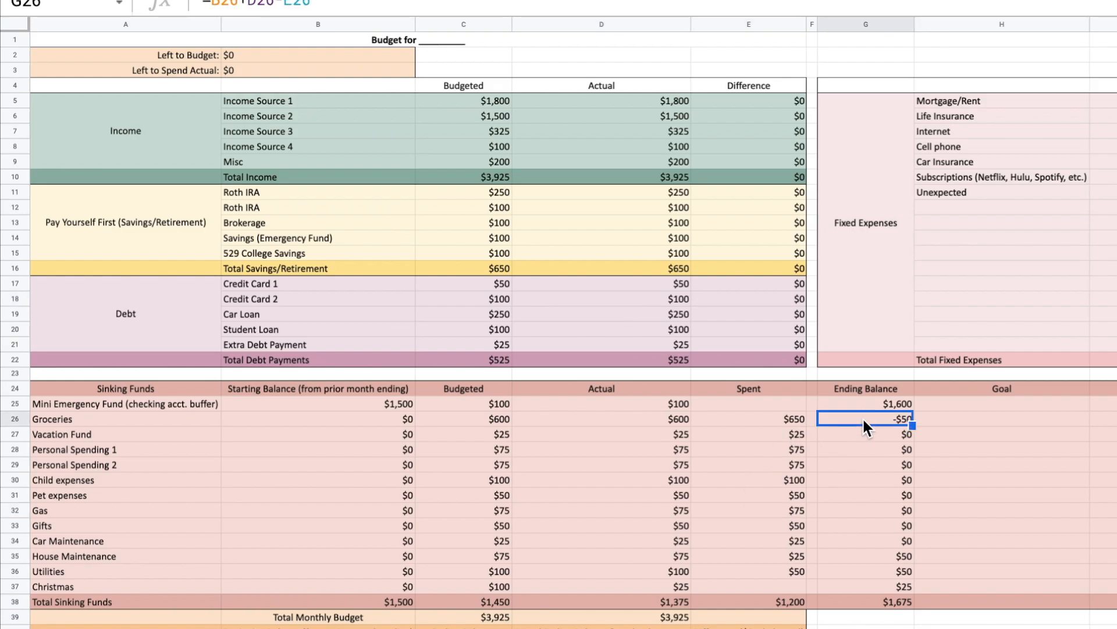
click(301, 409)
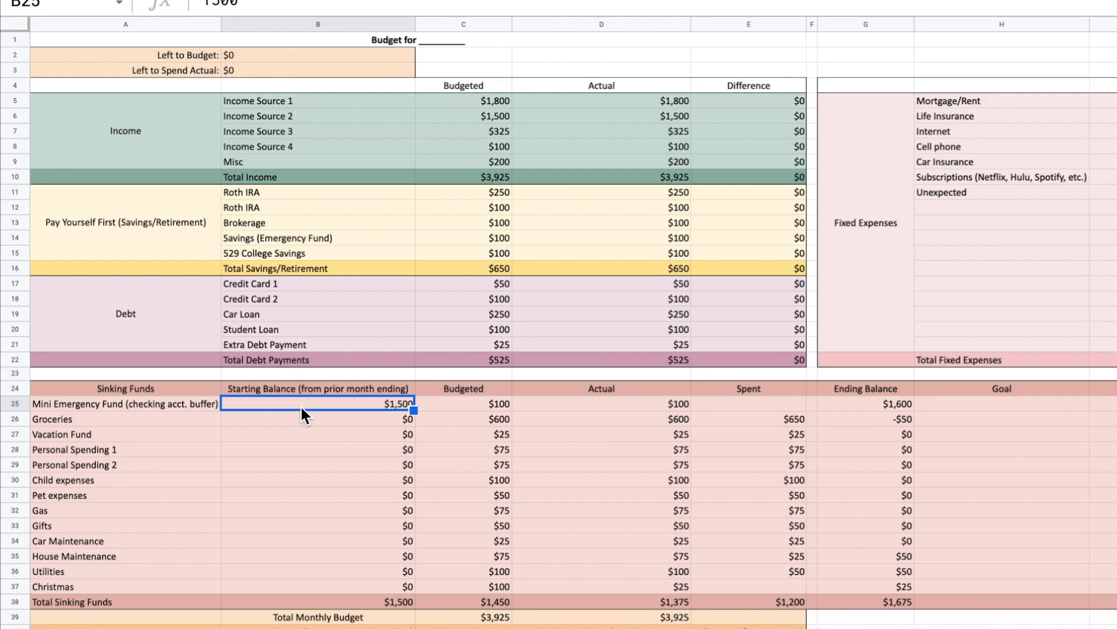
click(860, 420)
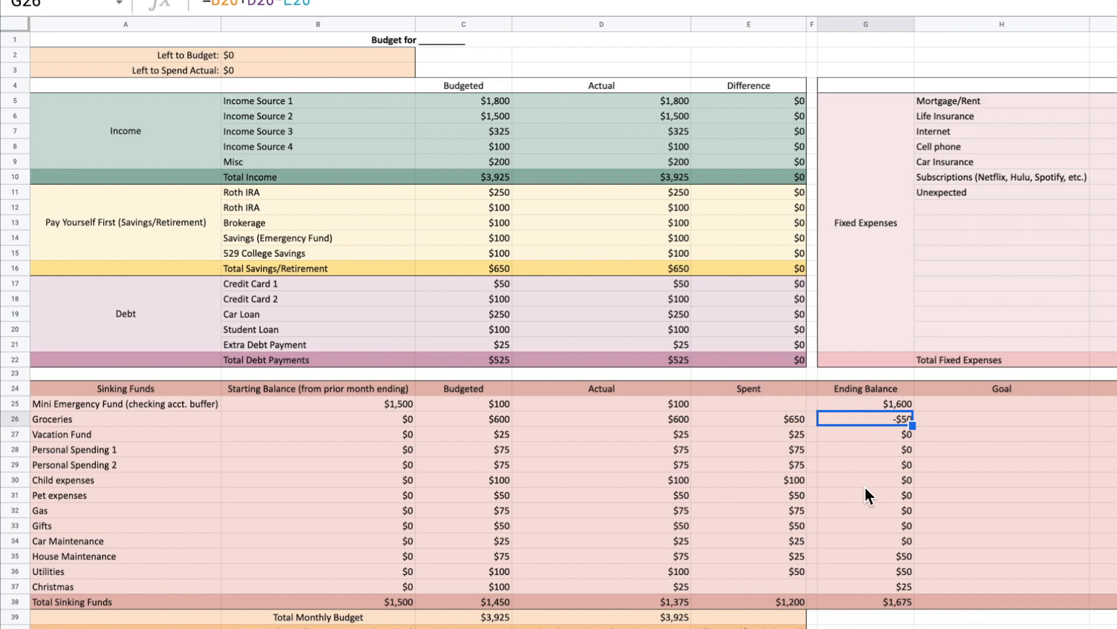
click(858, 603)
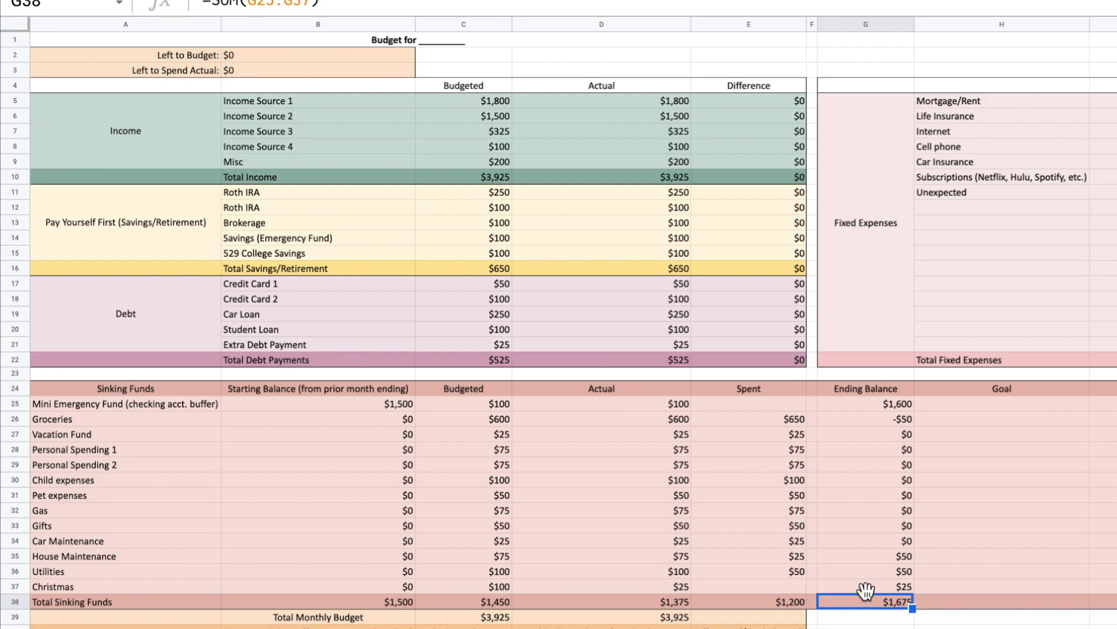
click(875, 420)
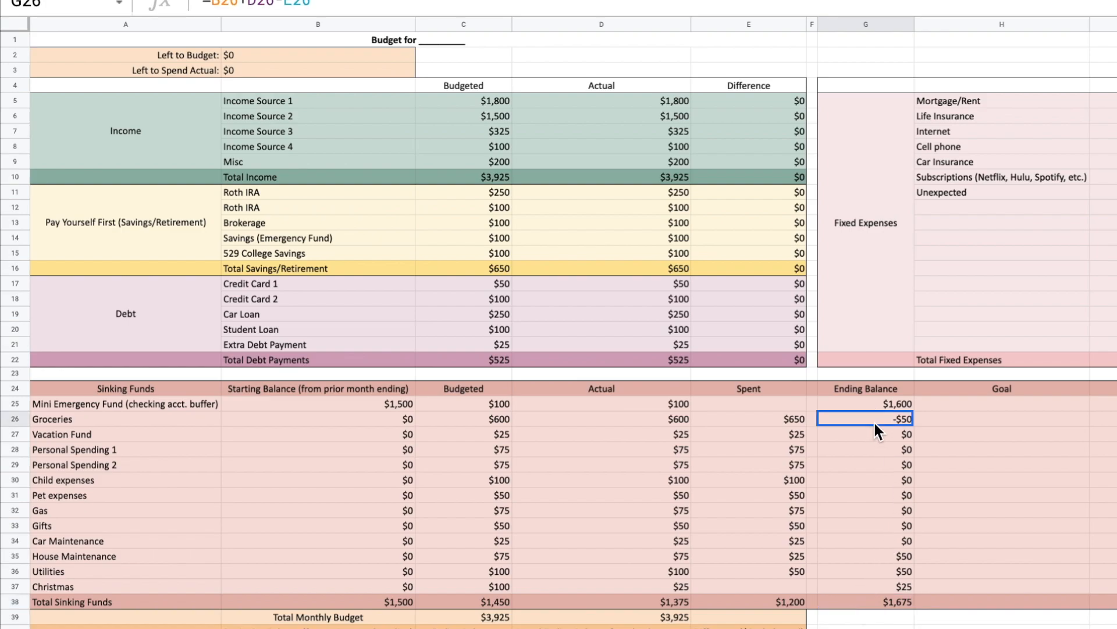
click(880, 403)
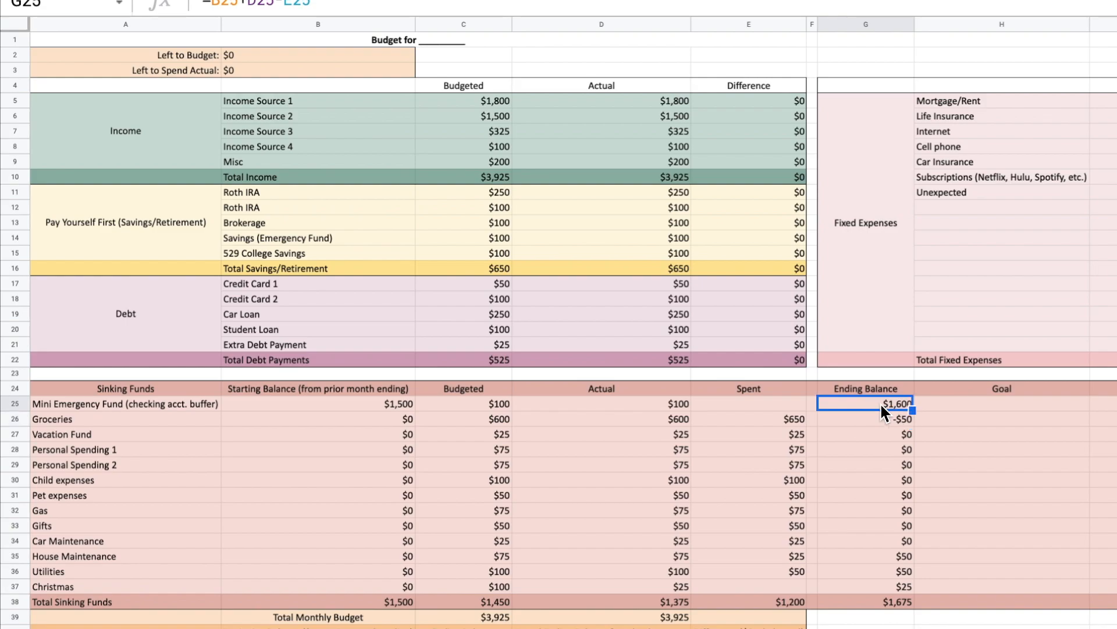
click(881, 555)
key(Down)
key(Down)
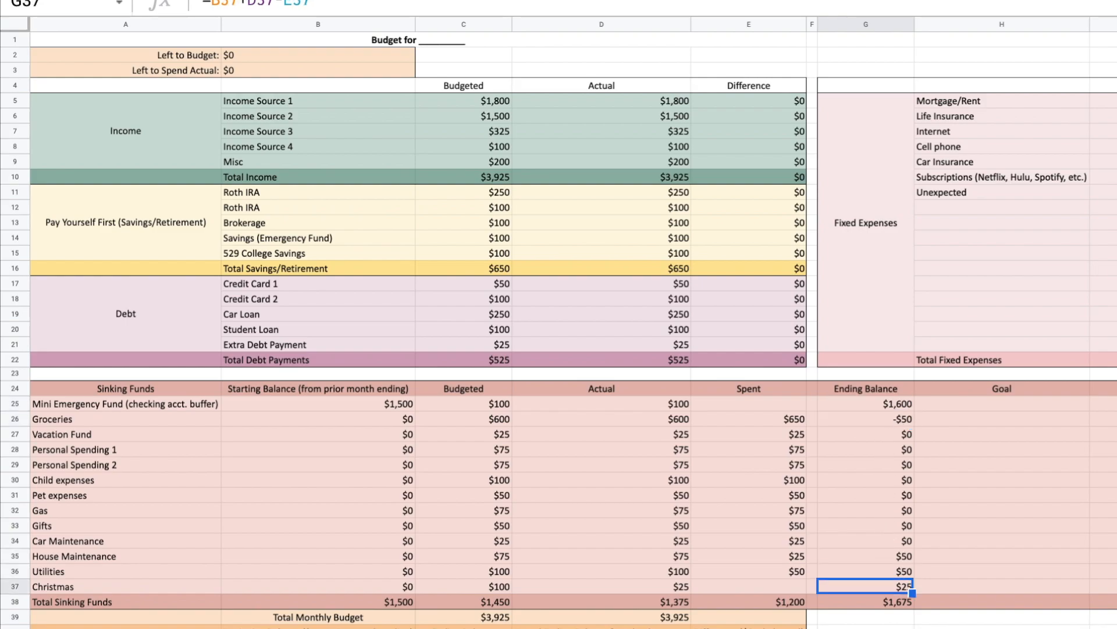
key(Down)
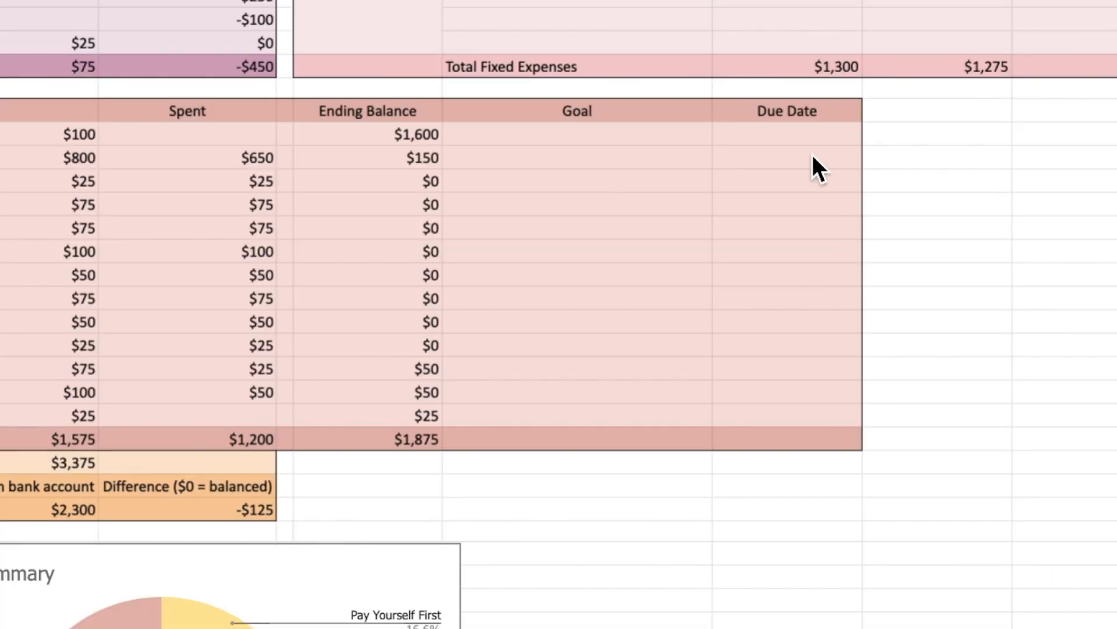
- Enter a Goal of $5,000 for the Mini Emergency Fund and compare it with the fund's Ending Balance
click(574, 105)
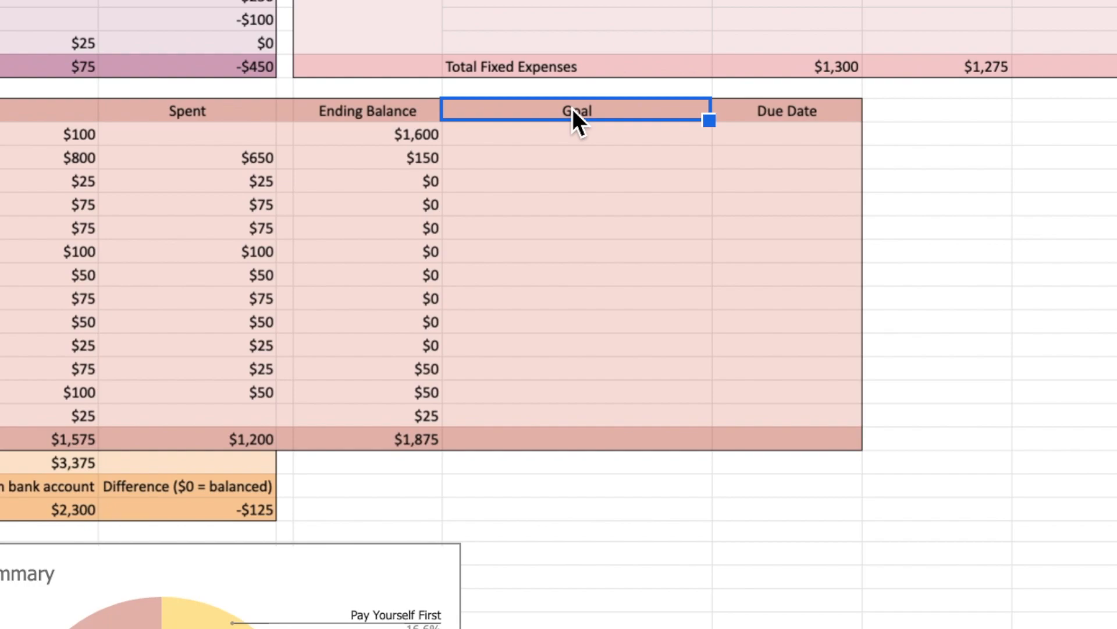
key(Right)
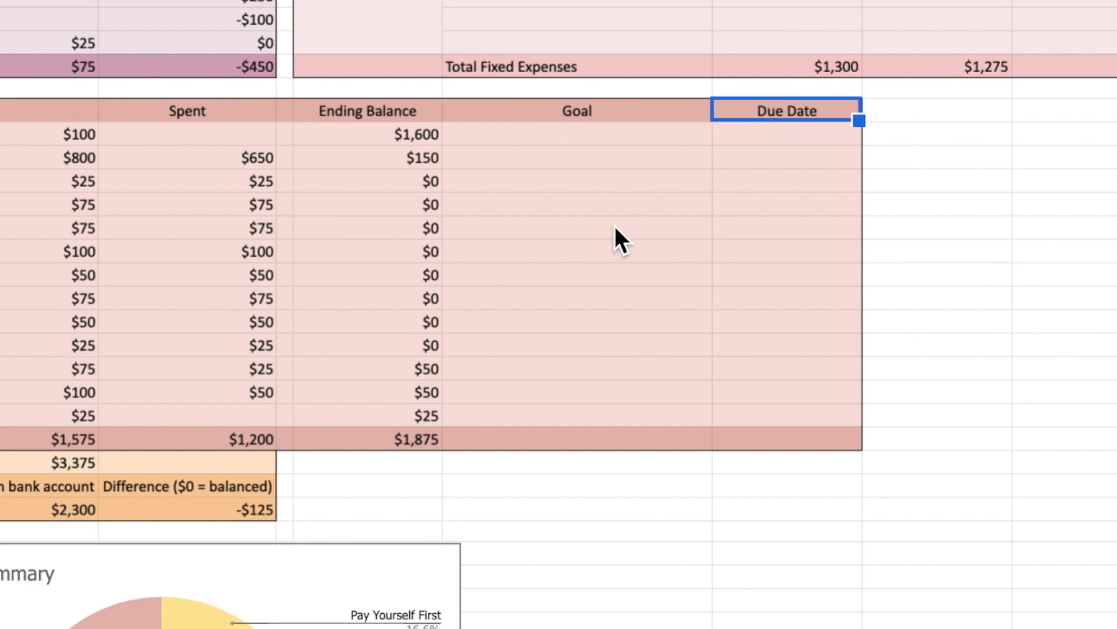
click(602, 137)
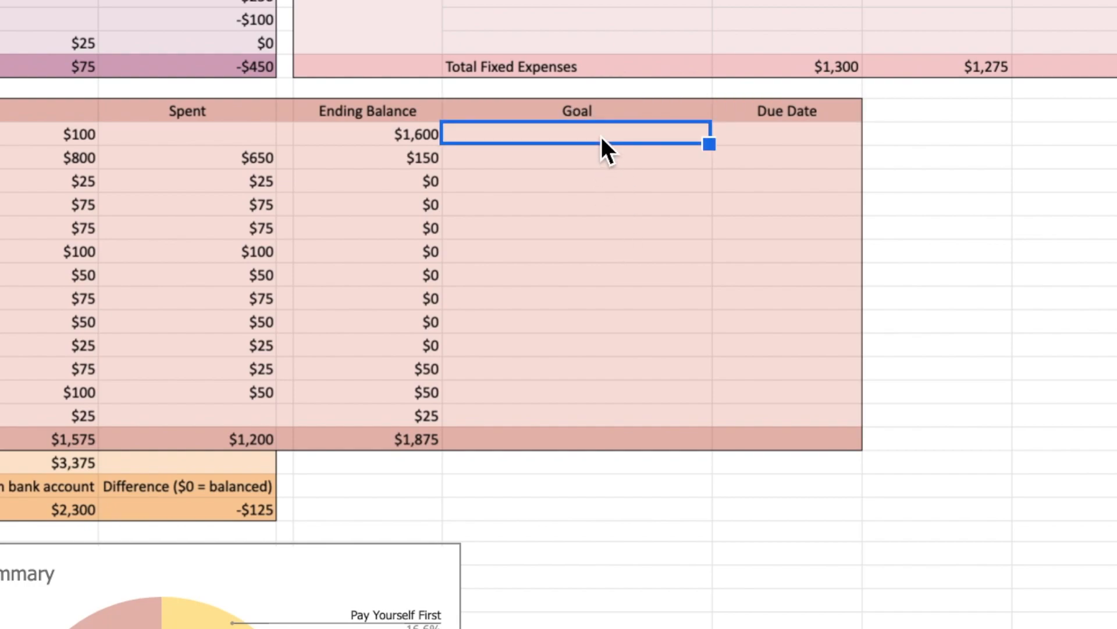
text($5000)
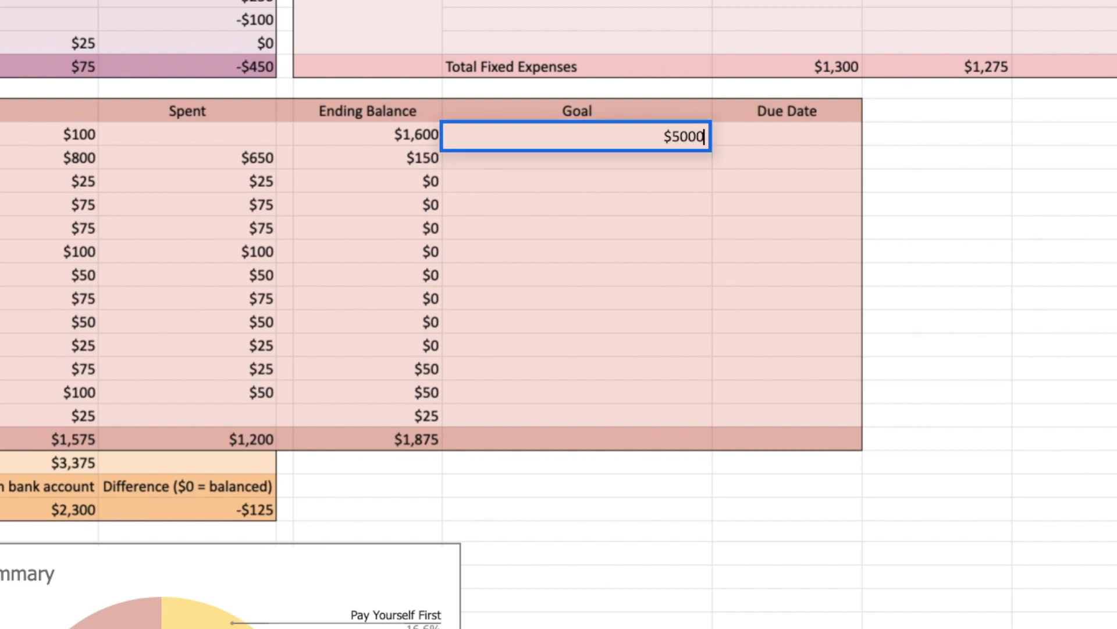
key(Return)
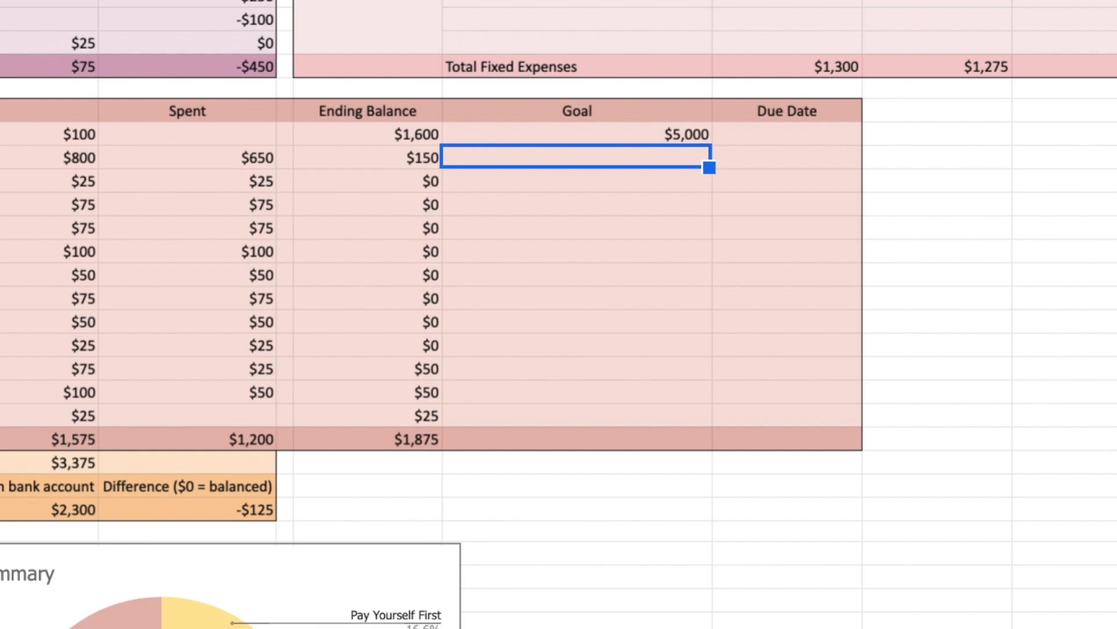
click(354, 139)
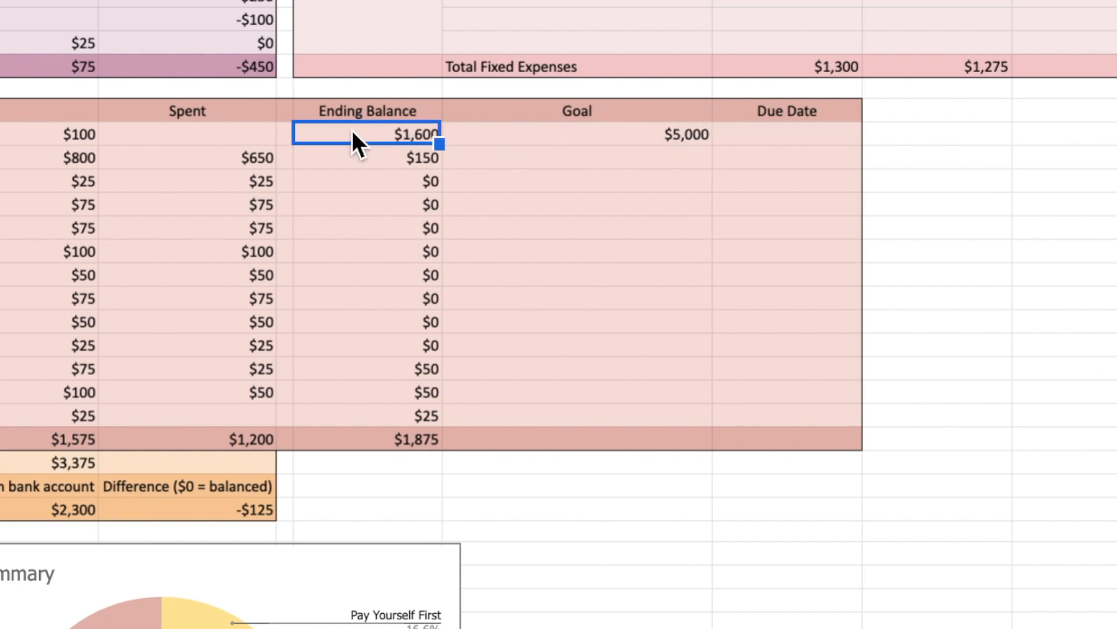
click(491, 150)
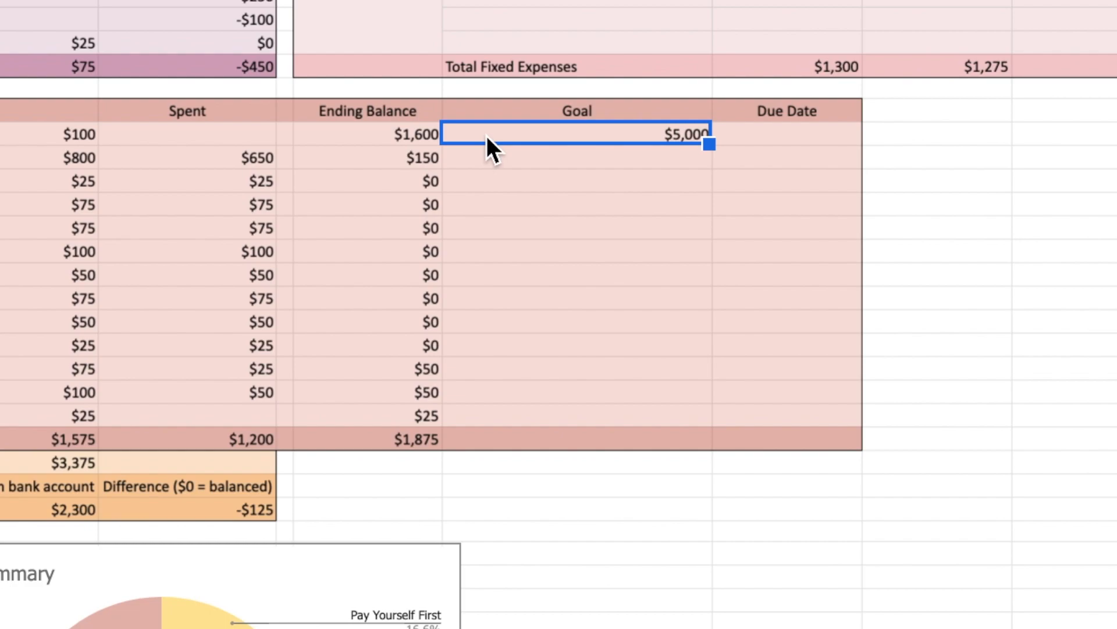
- Enter a Goal of $600/mo for the Groceries sinking fund
click(597, 155)
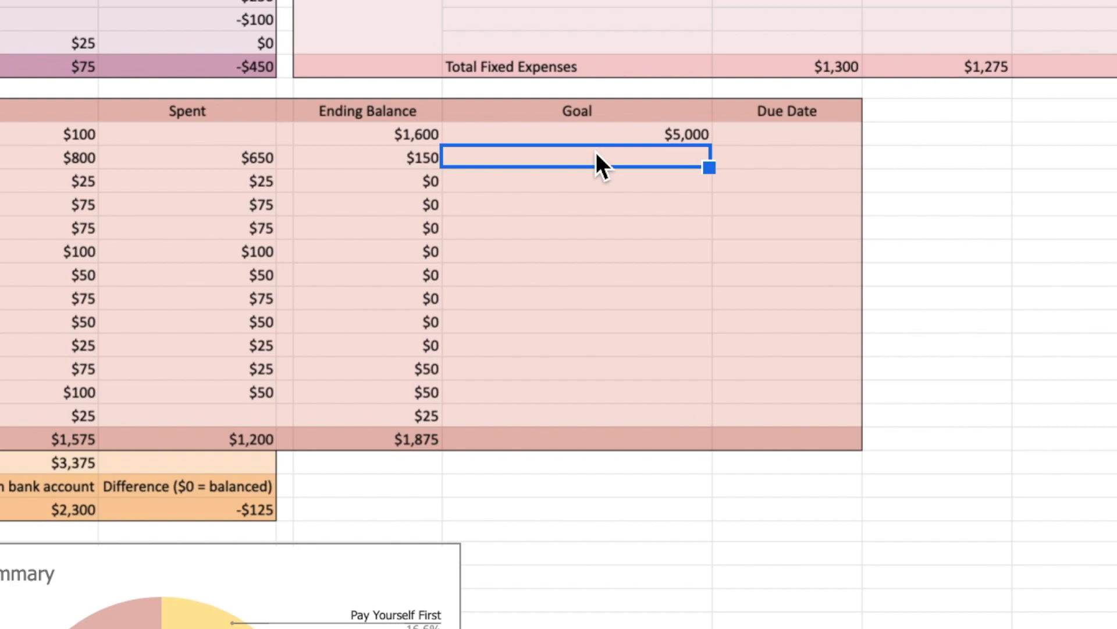
text($600)
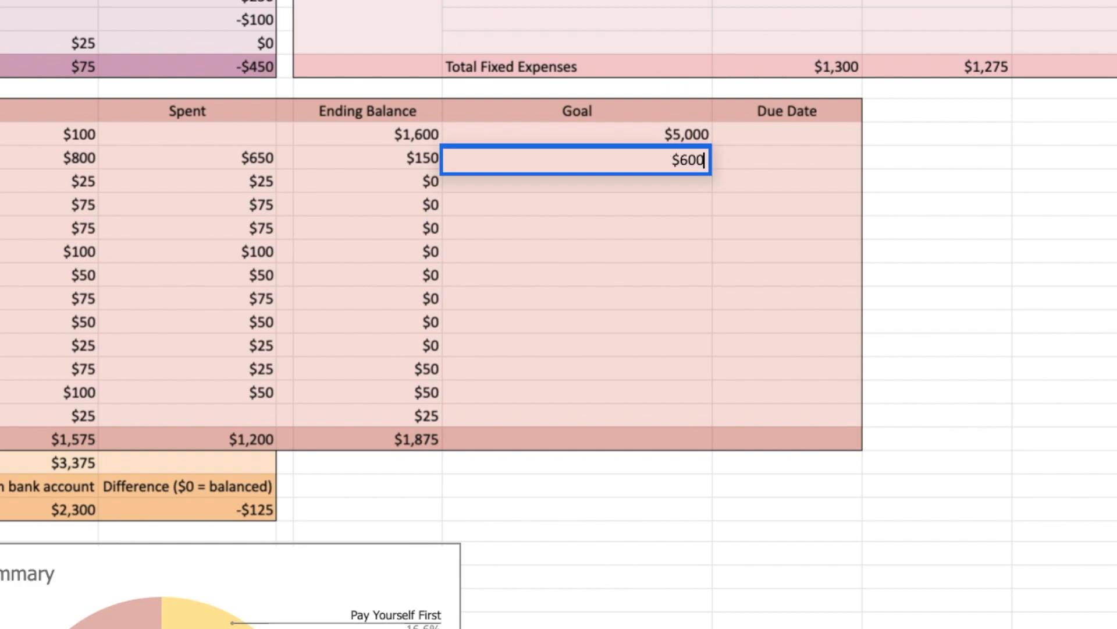
text(/mo)
key(Return)
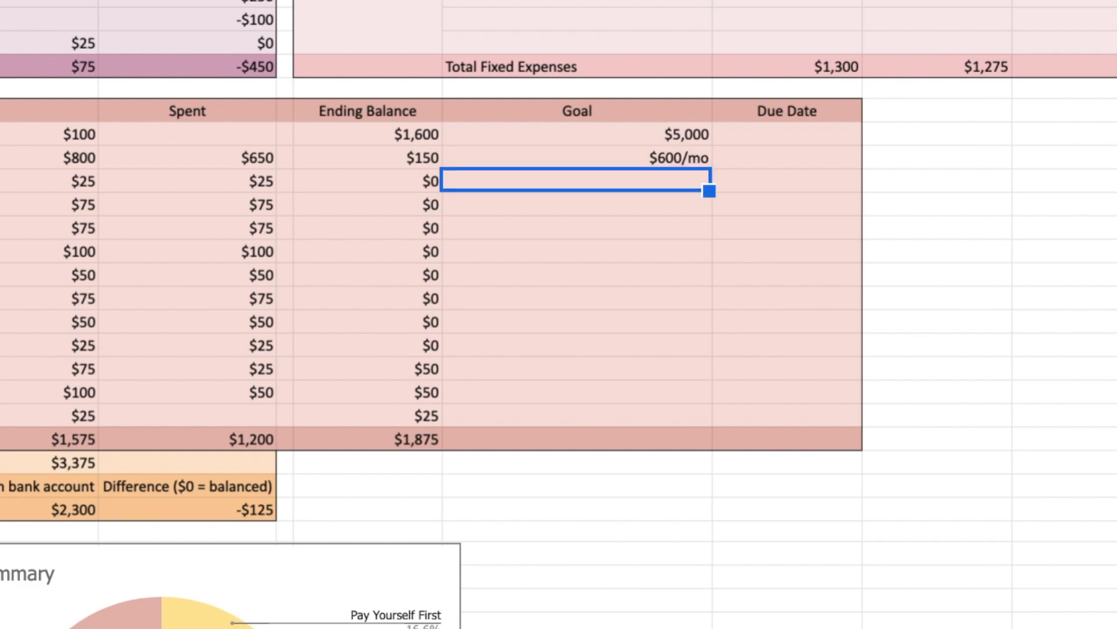
- Give the Christmas sinking fund a Goal of $1,000 and a Due Date of 12/25/21
click(787, 105)
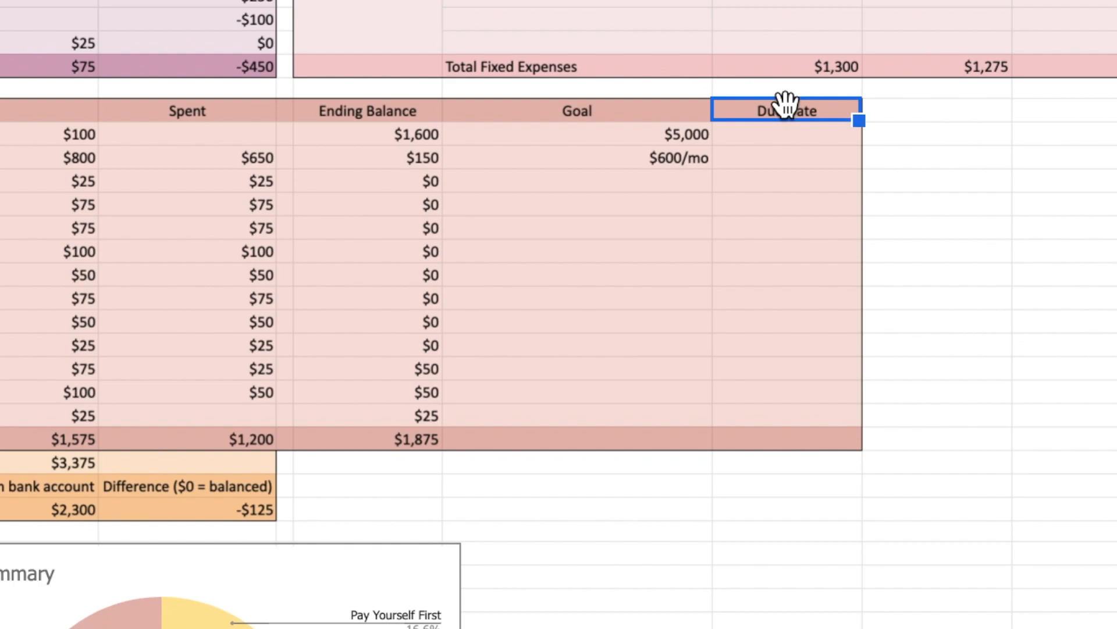
click(550, 415)
text($1,000)
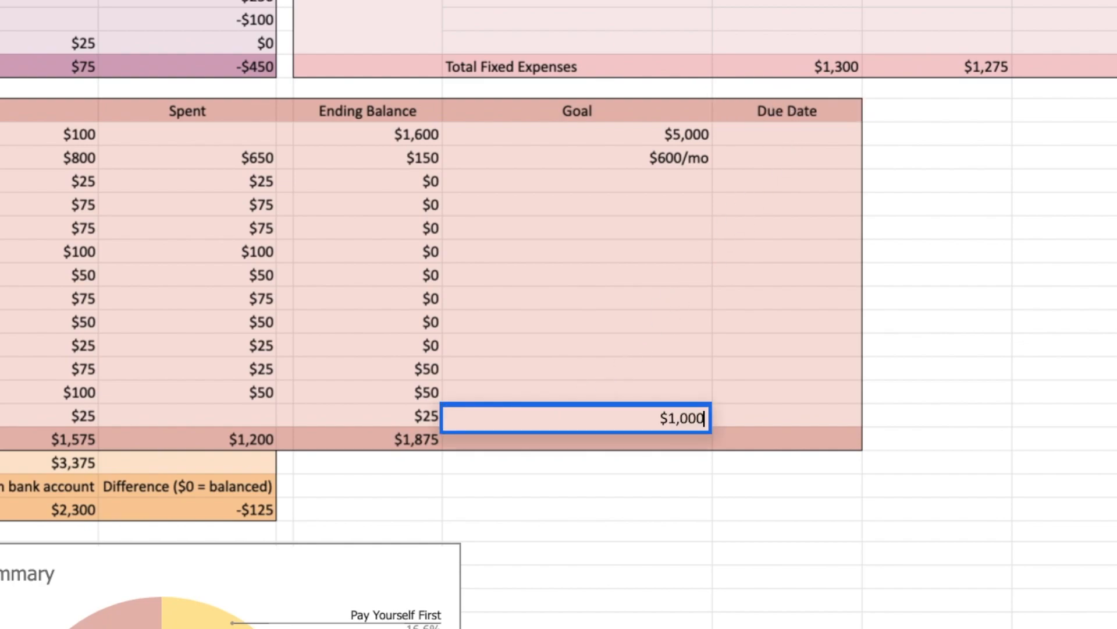
key(Tab)
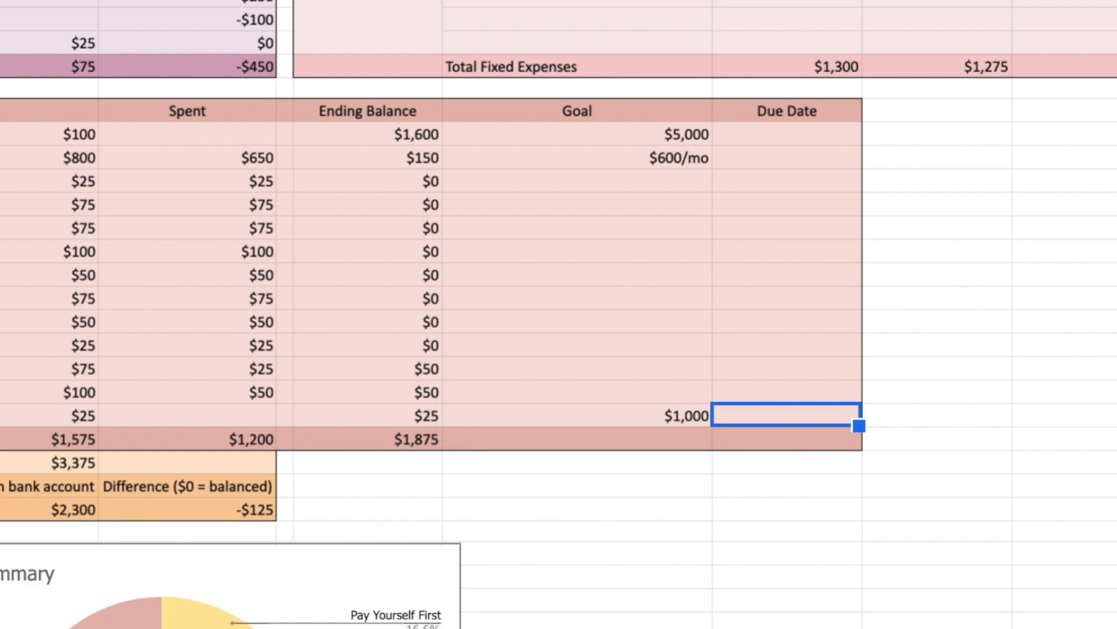
text(12/25/21)
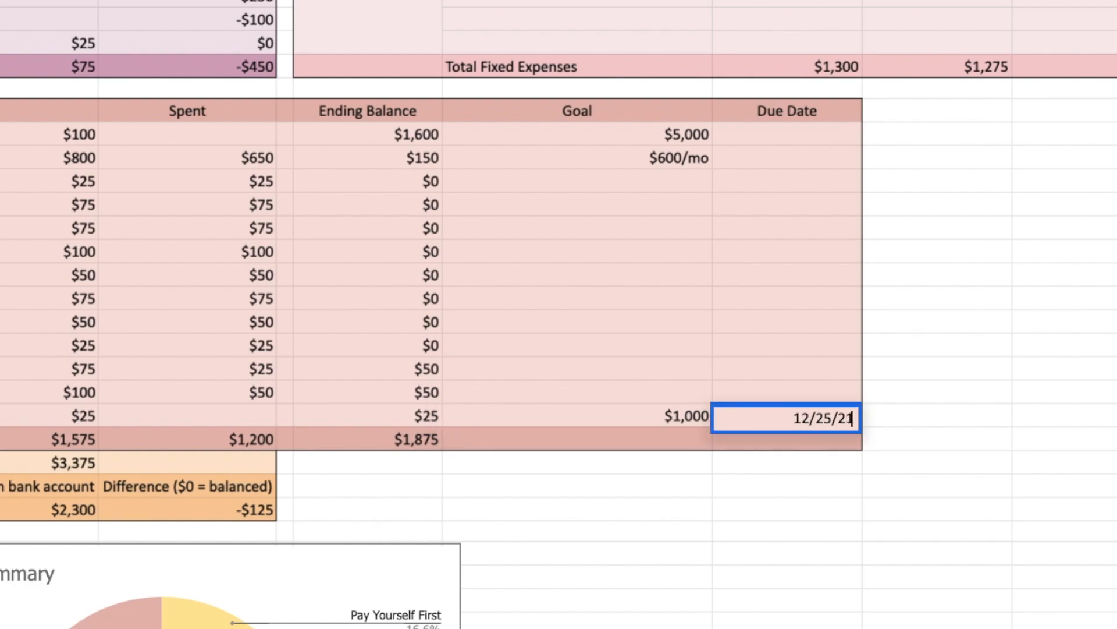
key(Return)
click(768, 417)
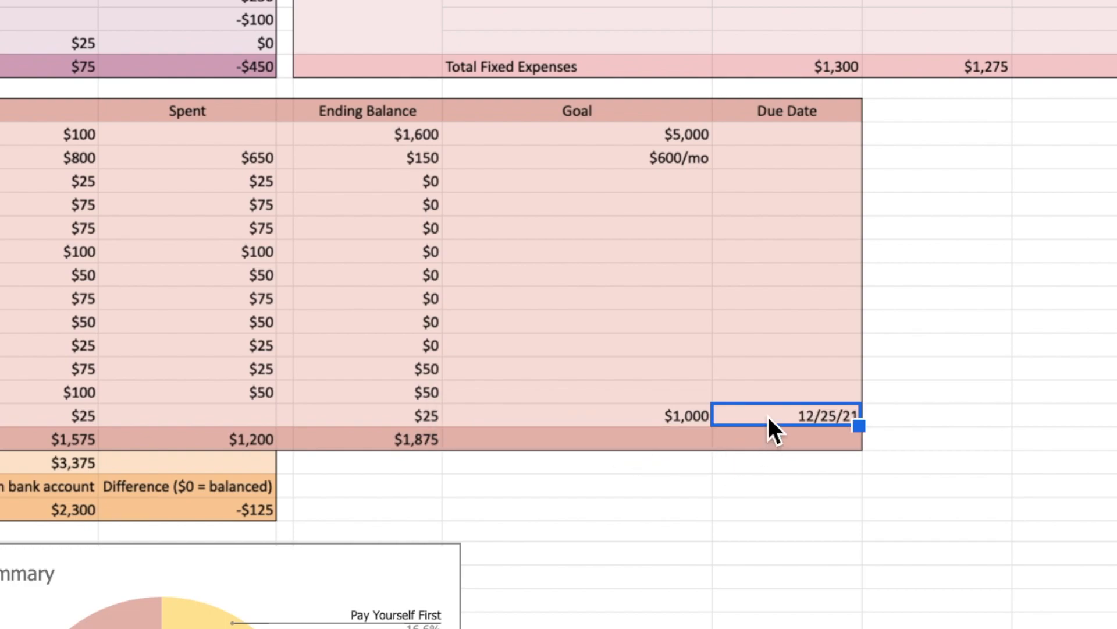
- Give the Vacation Fund sinking fund a Goal of $2,500 and a Due Date of 9/1/21
click(640, 193)
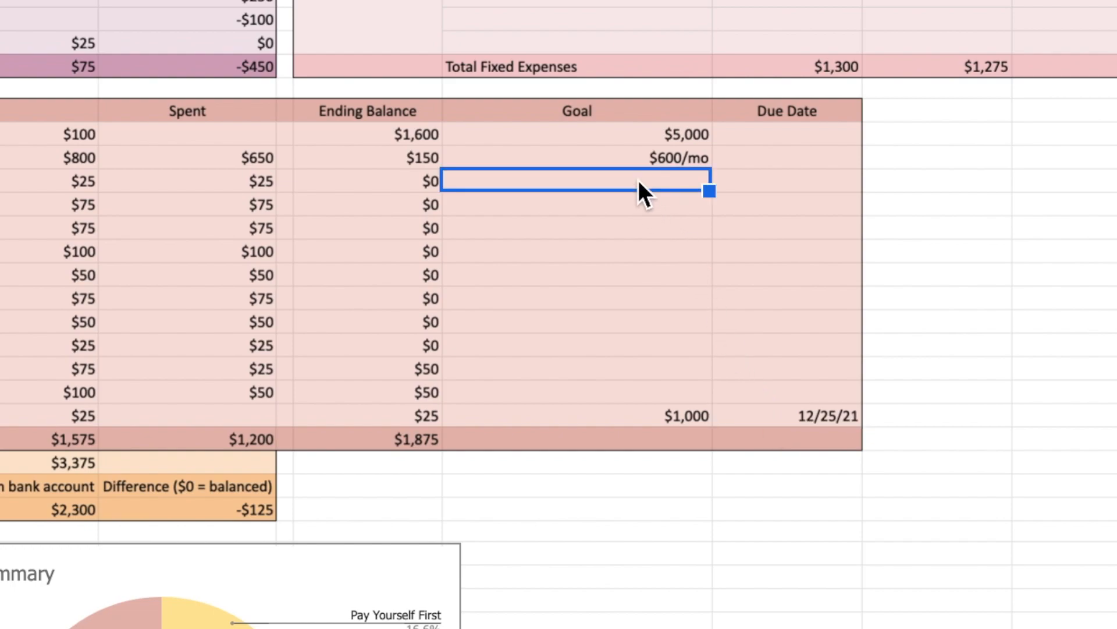
text($2,500)
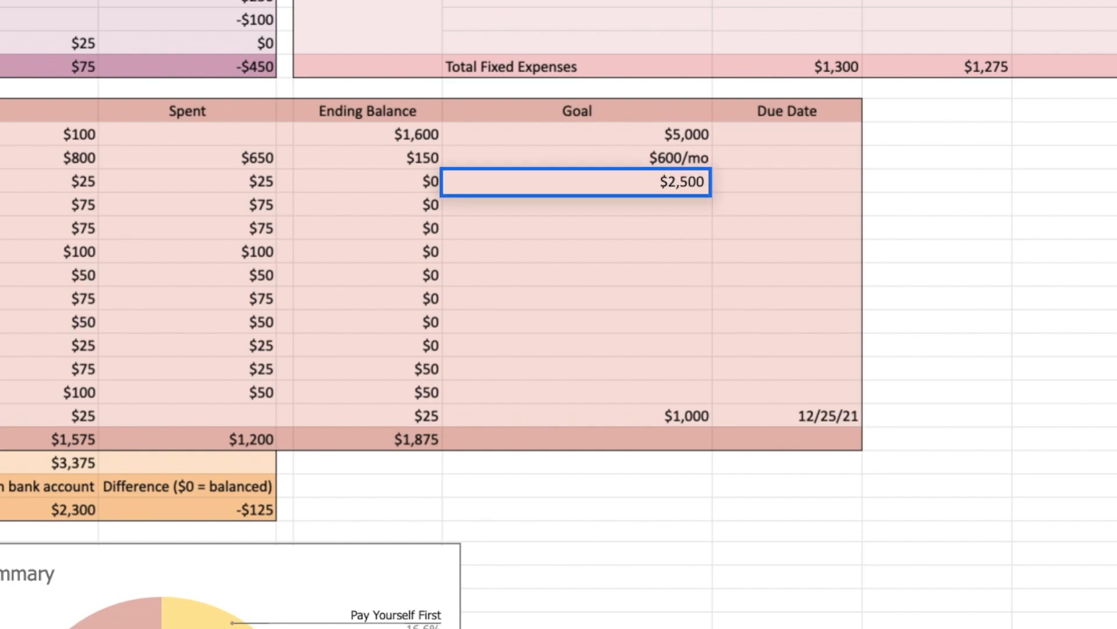
key(Tab)
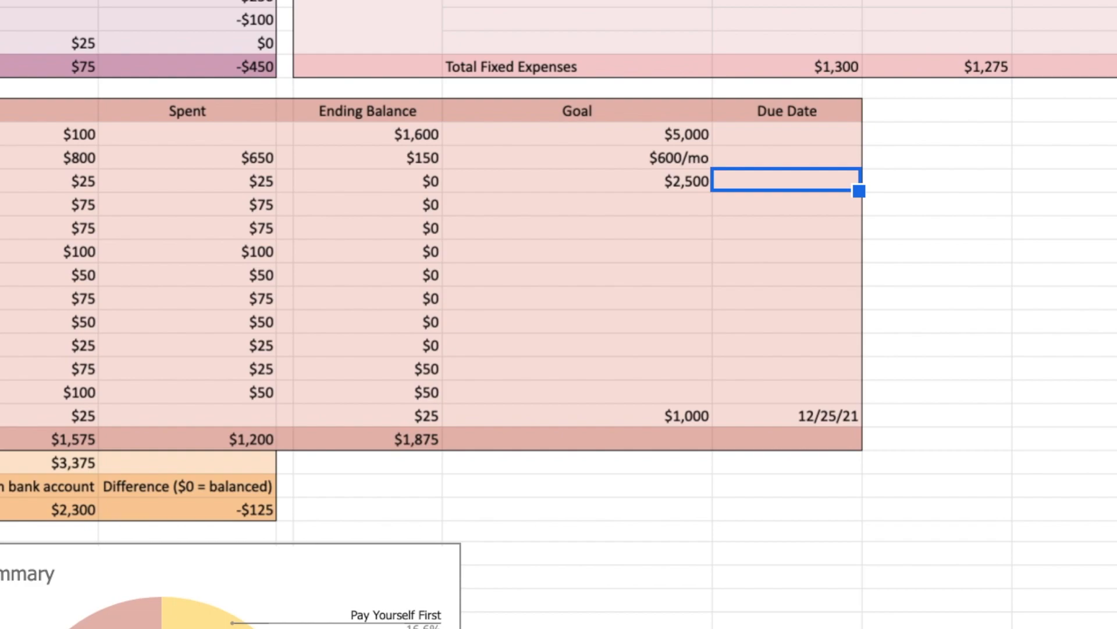
text(9/1/21)
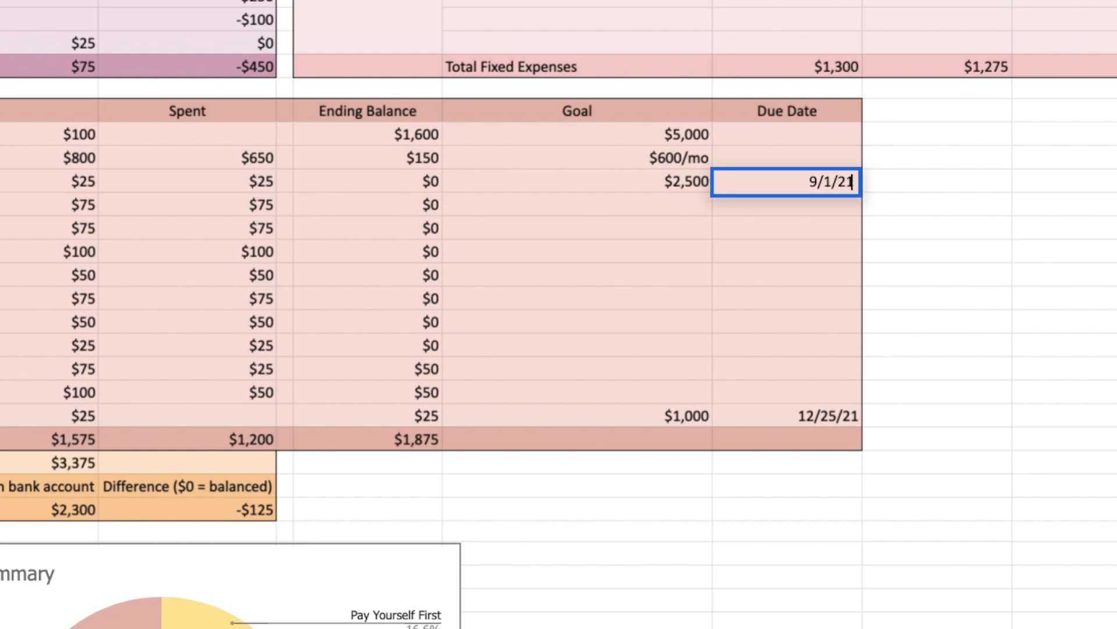
key(Return)
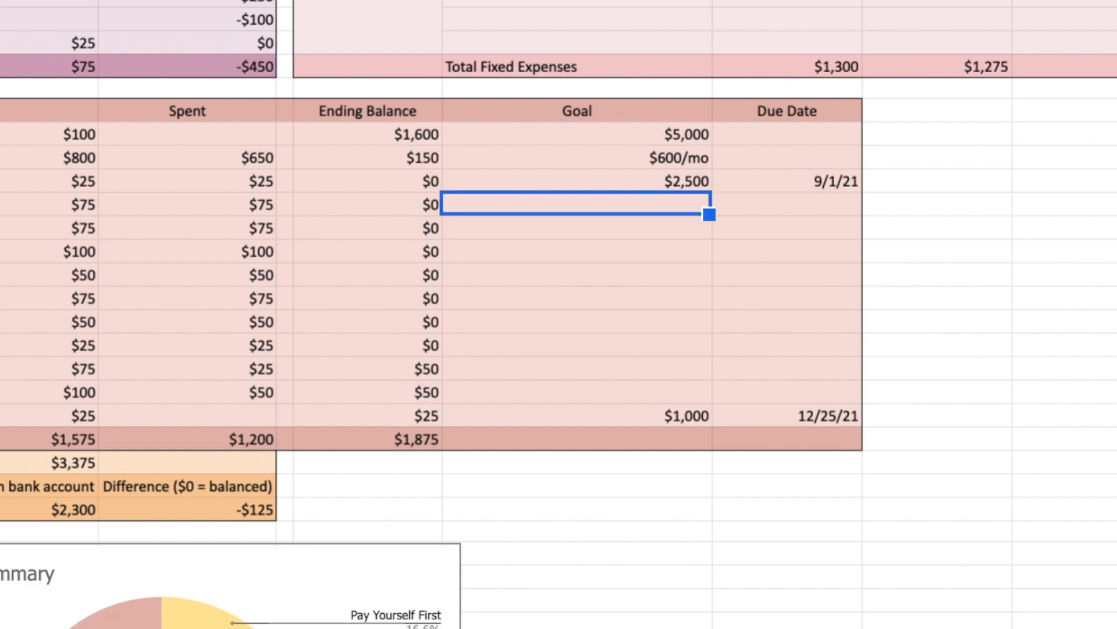
click(421, 182)
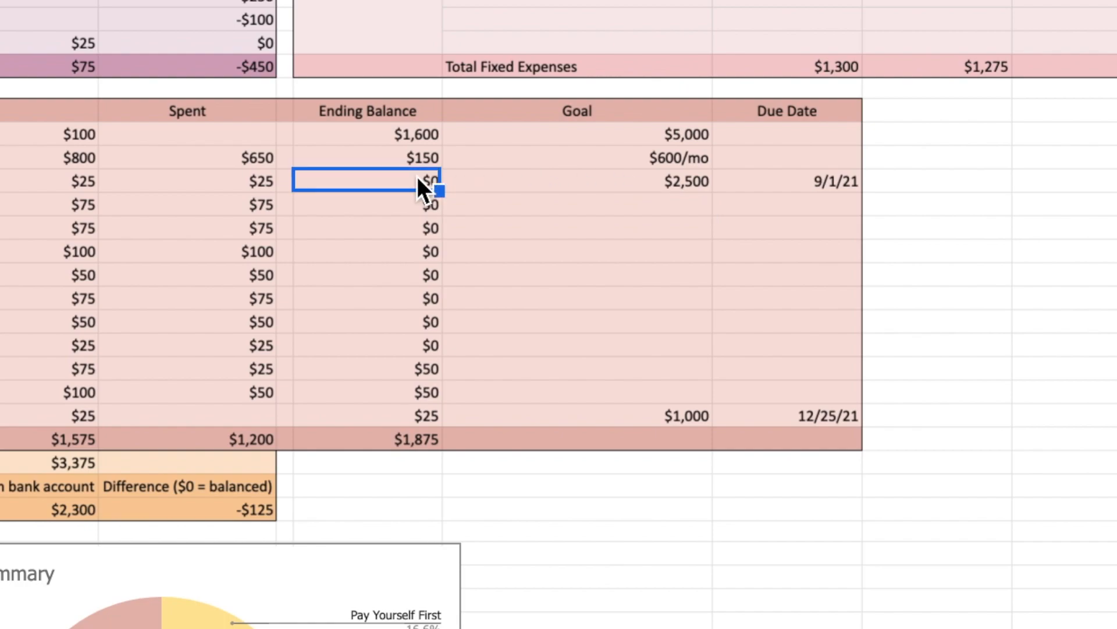
click(664, 185)
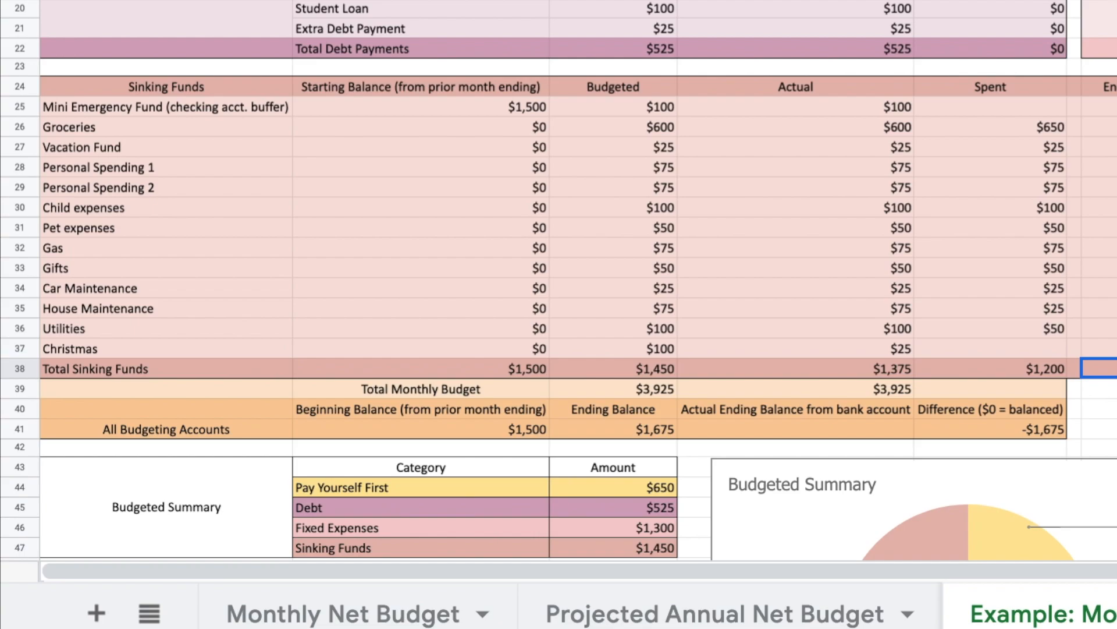
- Clear the Actual amounts for Brokerage, Credit Card 2, Car Loan, Student Loan and Car Insurance
click(732, 429)
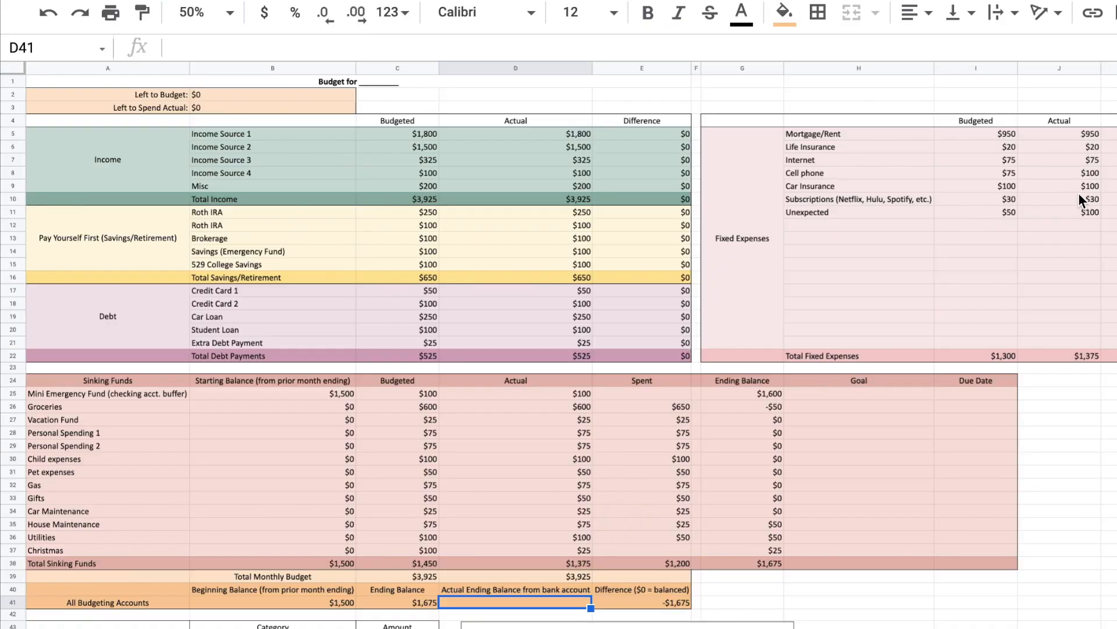
drag(1081, 184, 1081, 208)
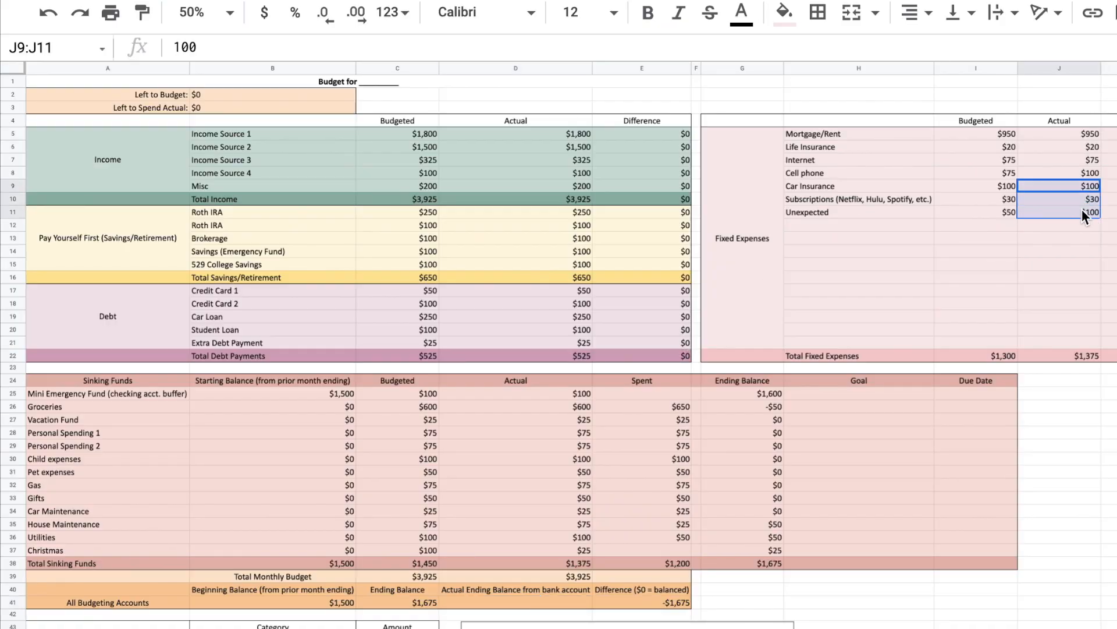
click(1089, 186)
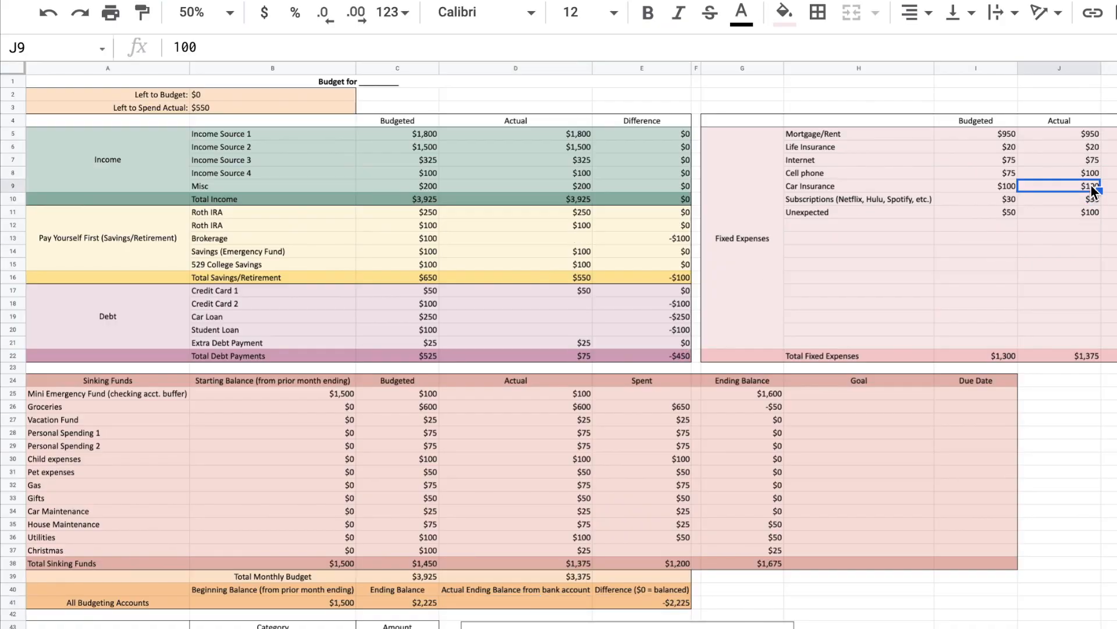
key(Delete)
click(566, 239)
click(577, 302)
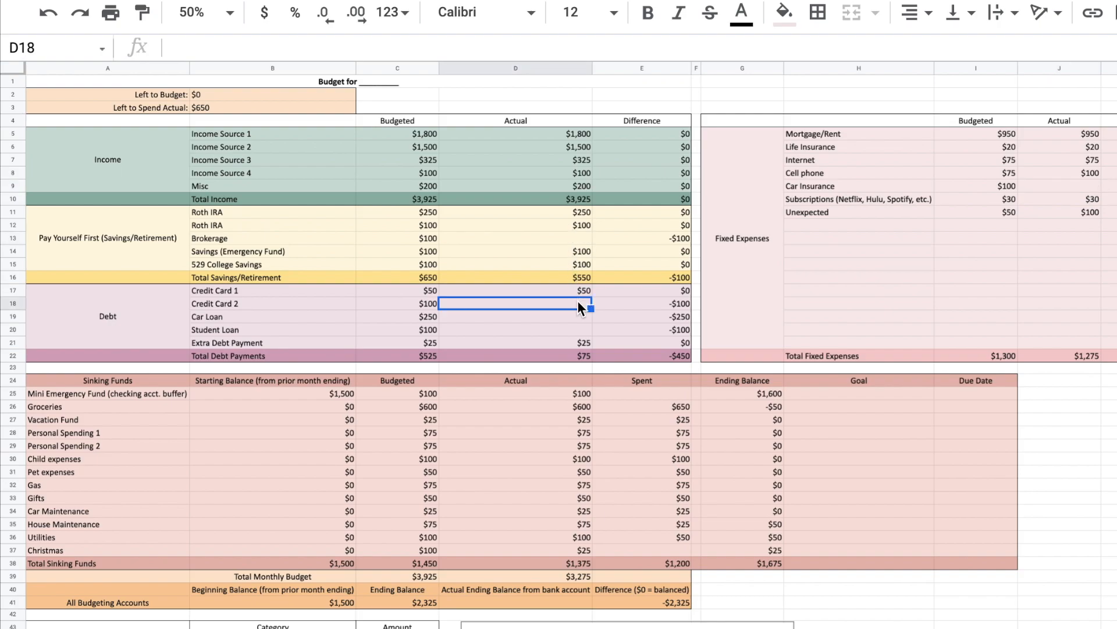
click(573, 329)
click(1082, 187)
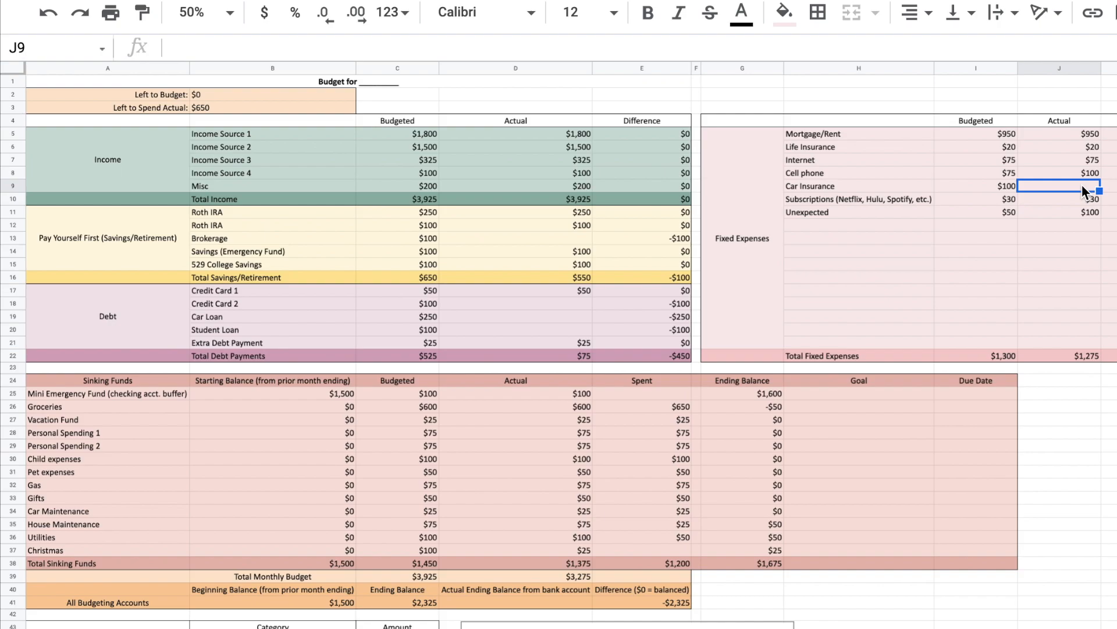
- Enter 2300 as the Actual Ending Balance from bank account for All Budgeting Accounts
click(534, 601)
text(2300)
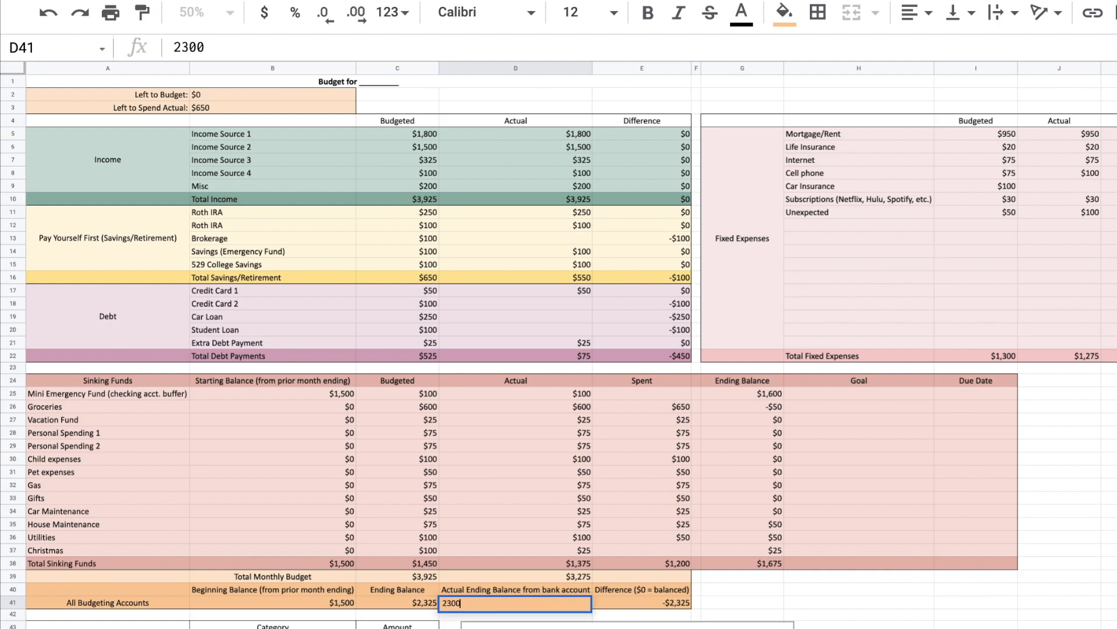
key(Return)
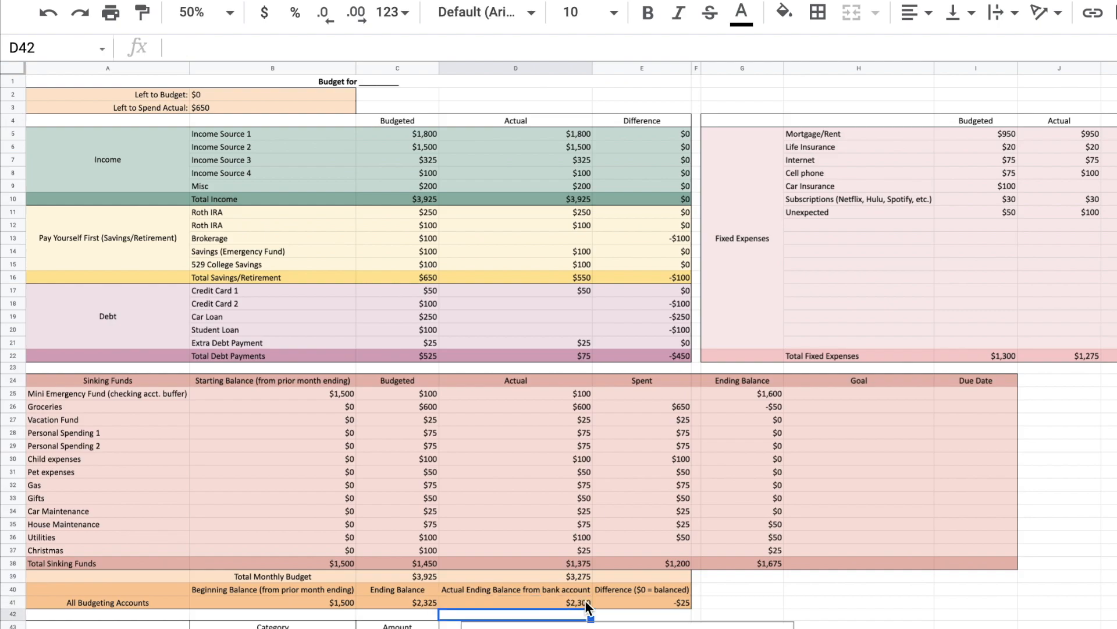
- Check the All Budgeting Accounts Difference against the sinking funds' Spent amounts and the actual bank ending balance
click(645, 604)
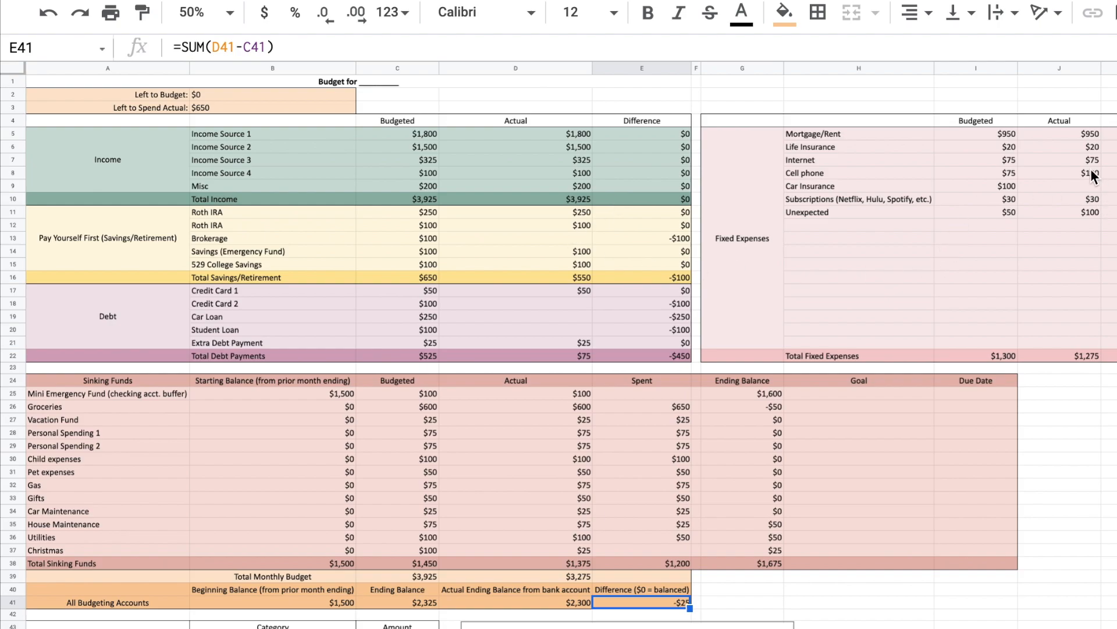
click(655, 407)
key(Down)
key(Down)
key(Down)
key(Down)
key(Down)
key(Down)
key(Down)
key(Down)
key(Down)
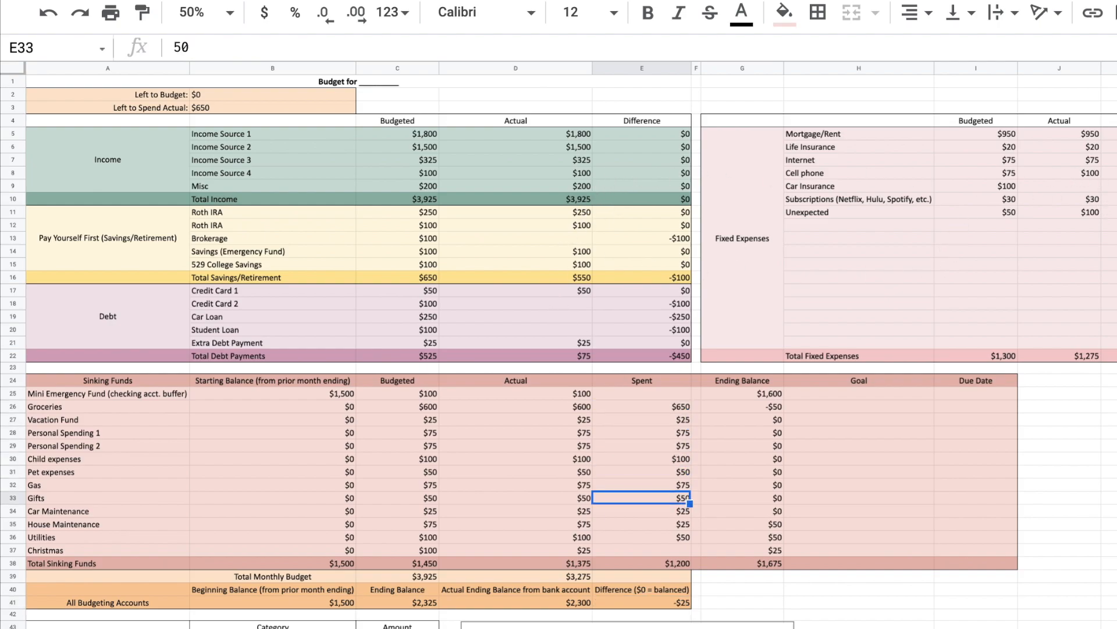
click(677, 599)
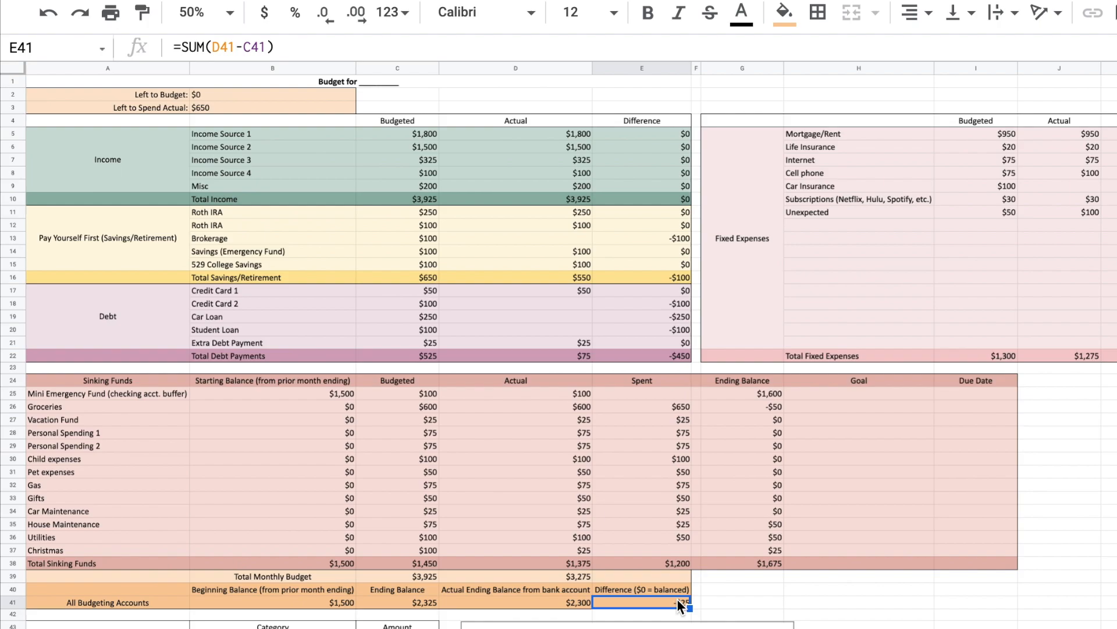
click(557, 604)
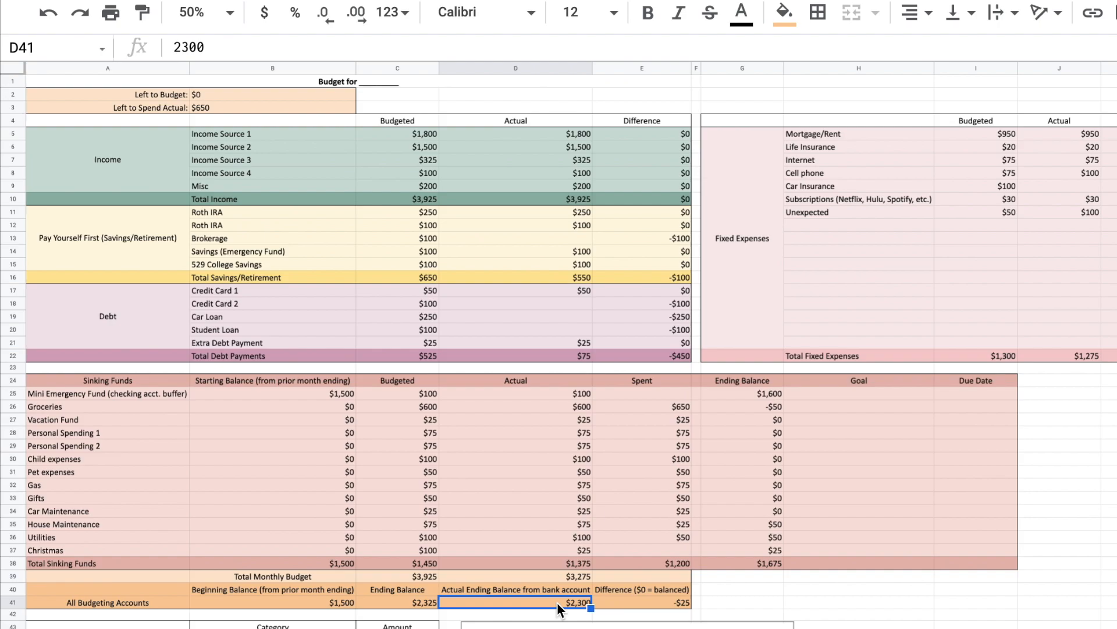
click(618, 600)
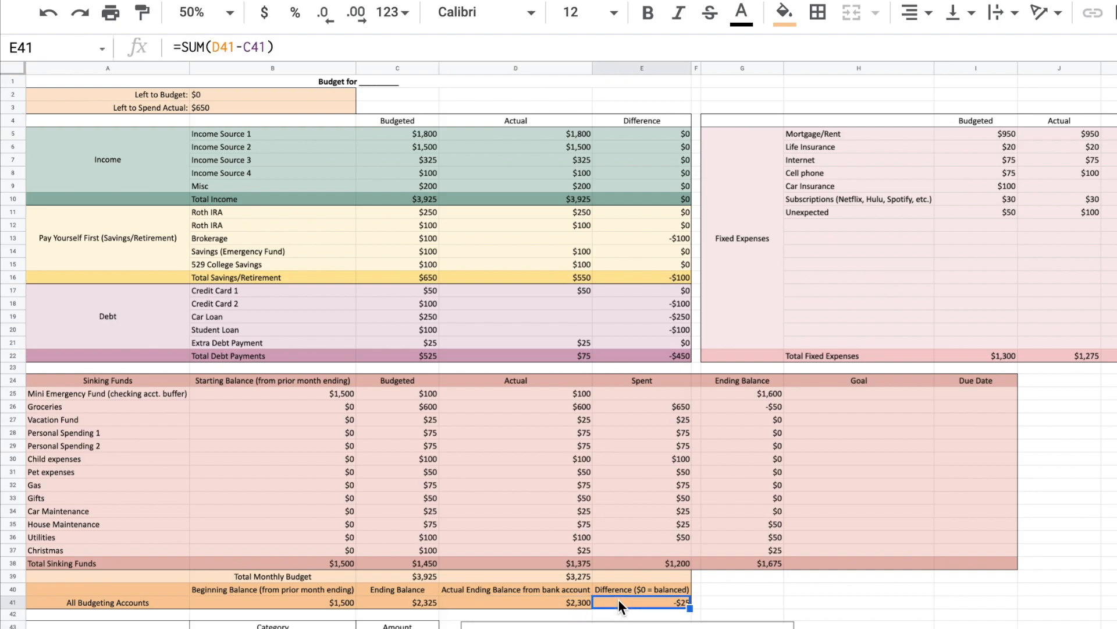
- Examine the Budgeted Summary and Actual Summary tables and charts below the budget
click(712, 604)
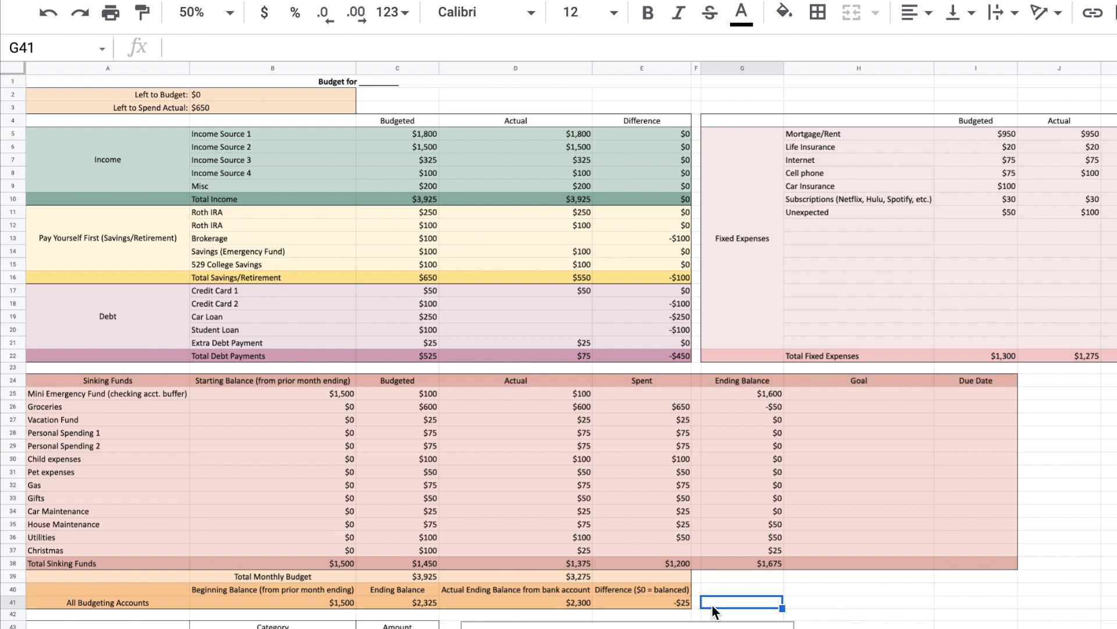
scroll(714, 611, down, 10)
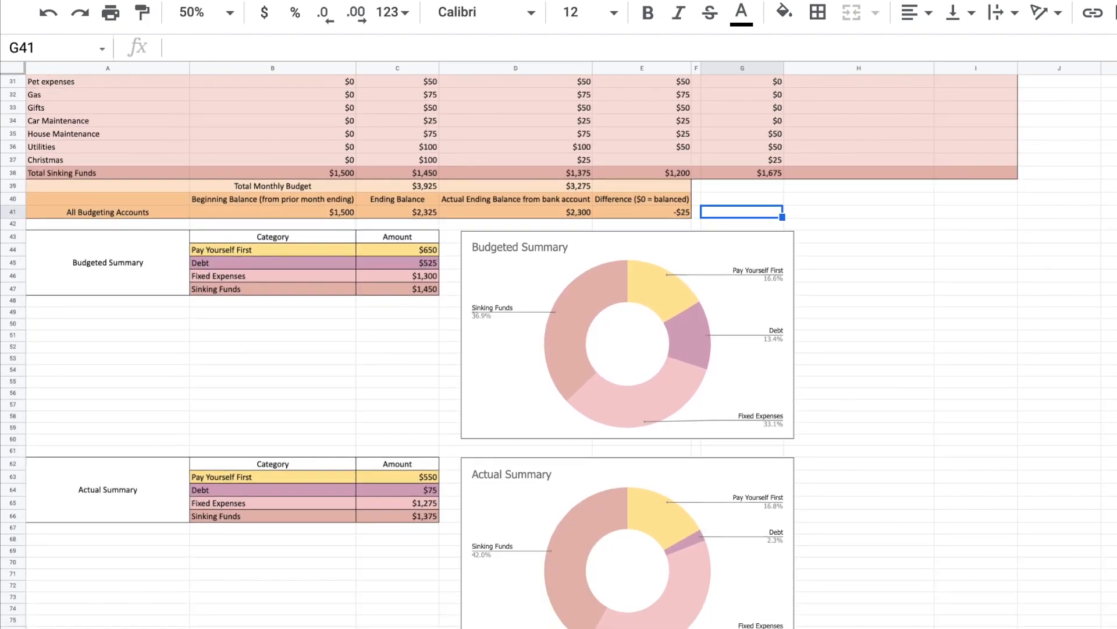
scroll(553, 353, down, 1)
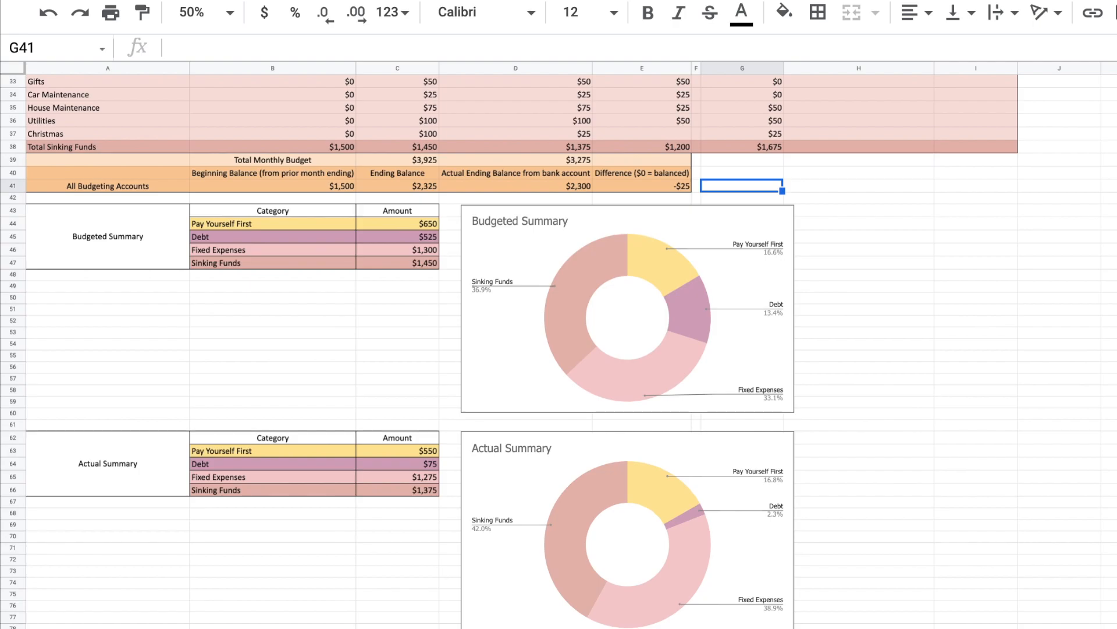
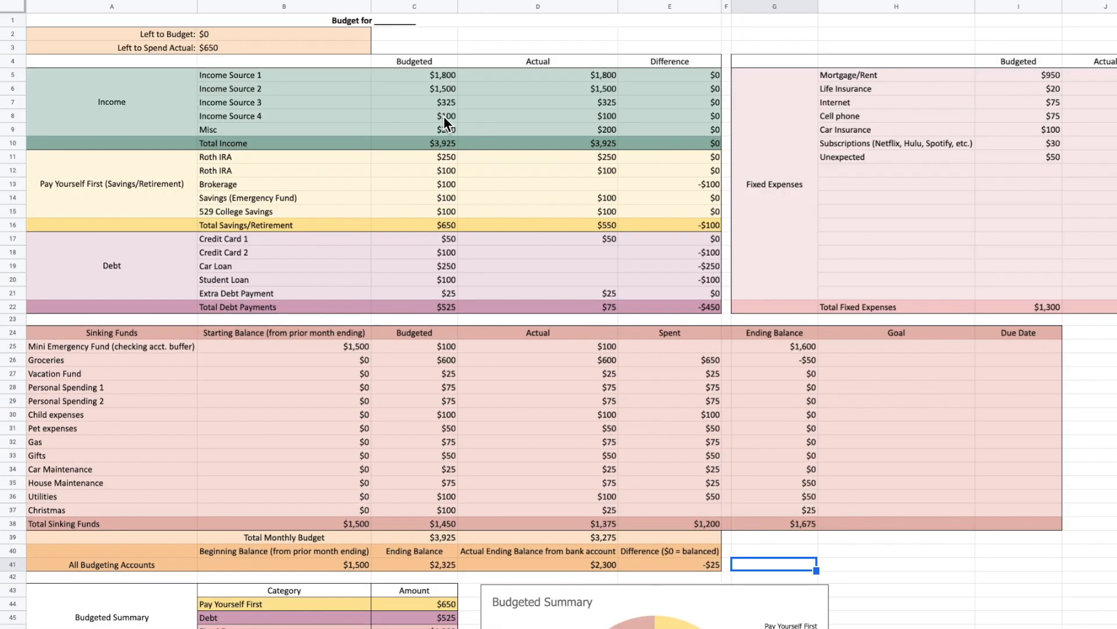
- Review the Budgeted columns of the income and expense sections and of Fixed Expenses, along with the Actual amounts
click(442, 115)
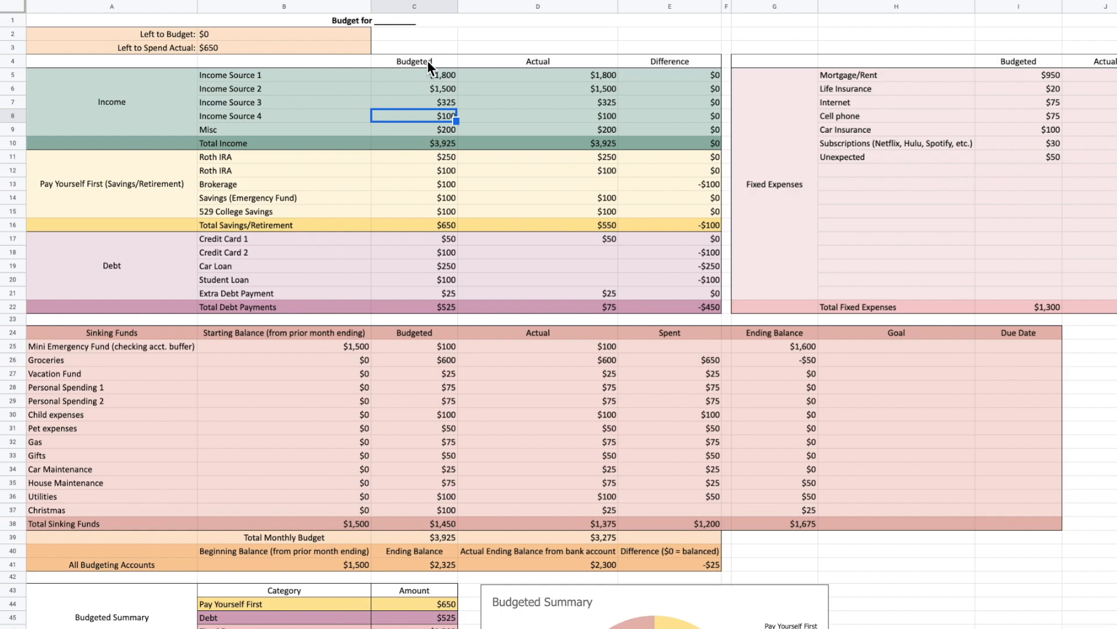
click(421, 7)
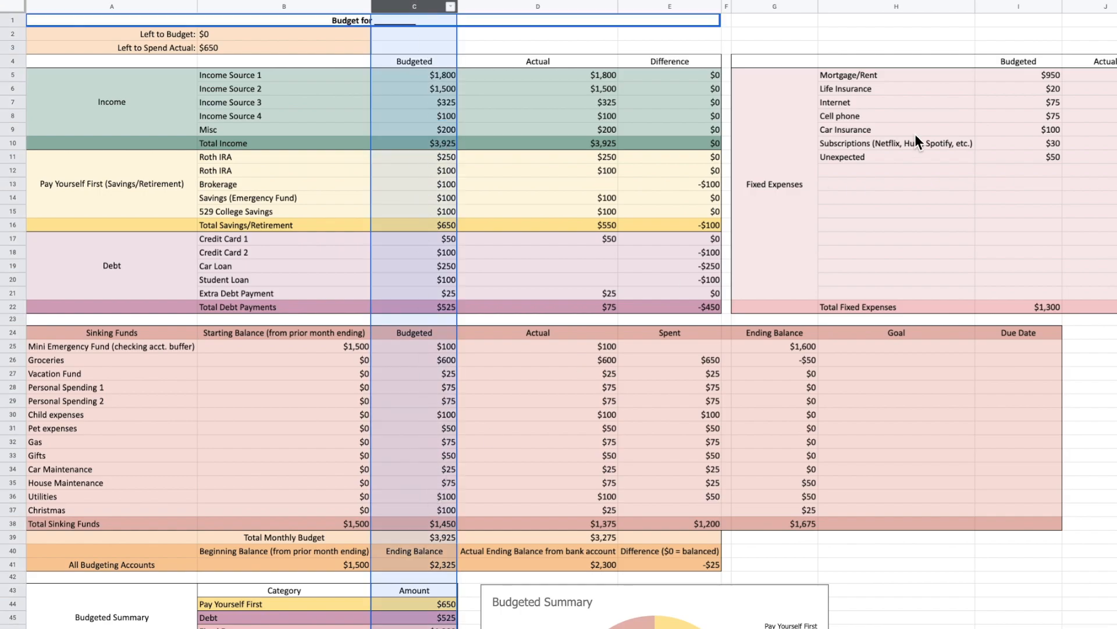
click(1037, 7)
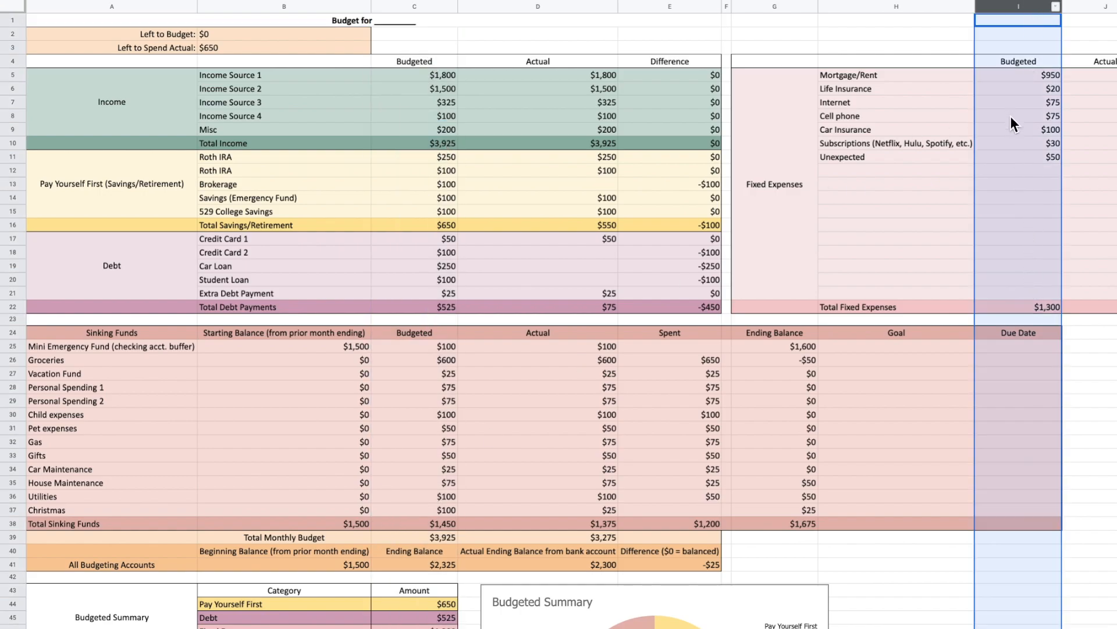
click(489, 197)
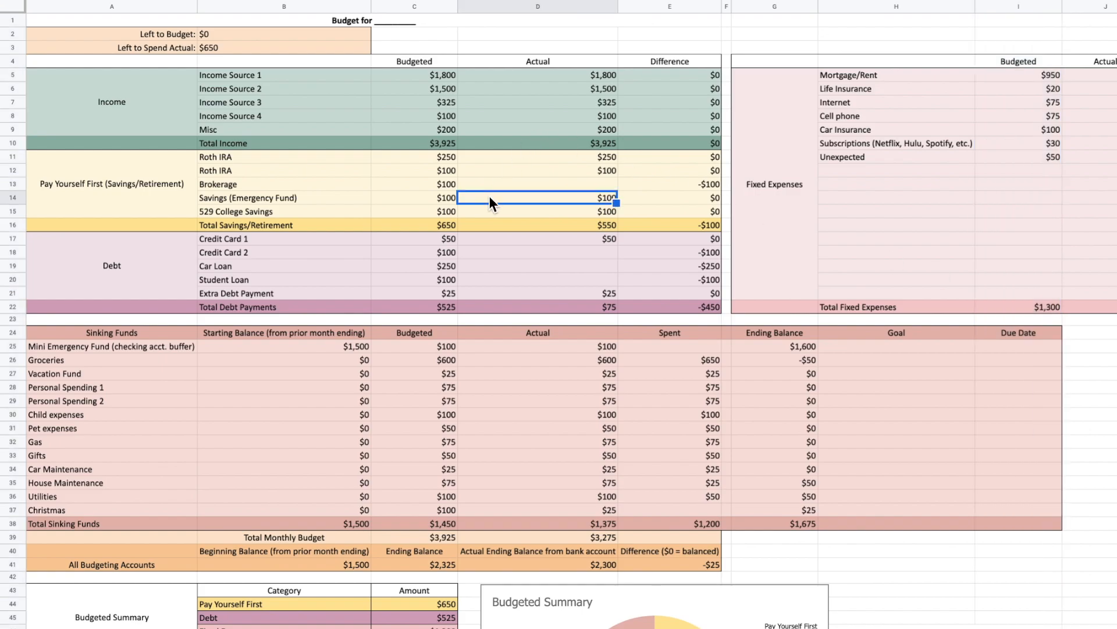
click(534, 77)
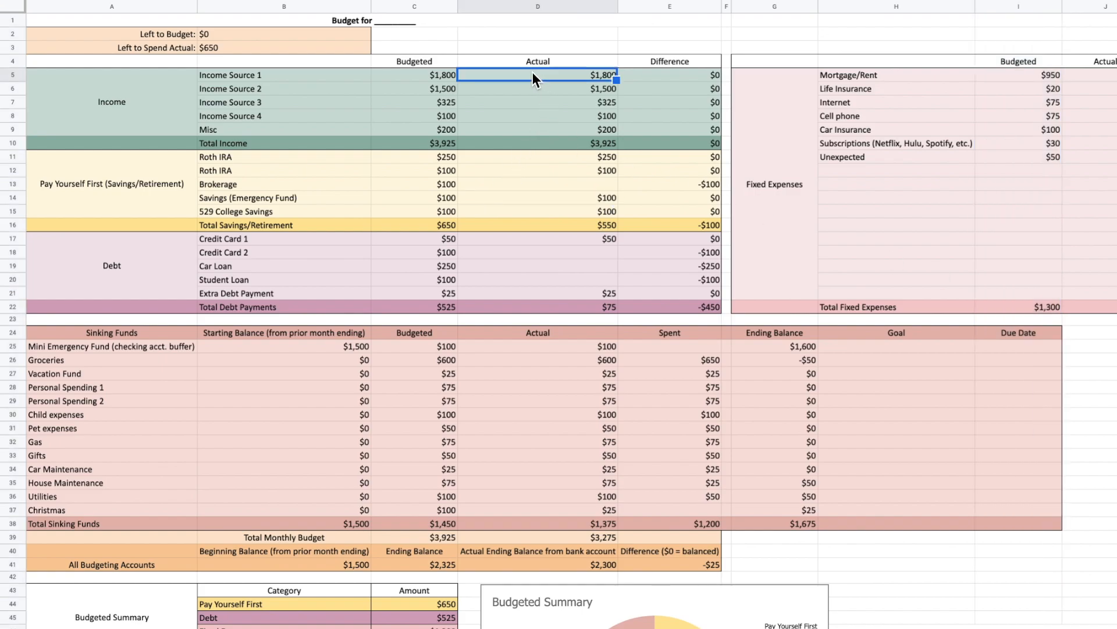
- Clear the second Roth IRA's Actual amount and set the Groceries Actual amount to 800
click(556, 173)
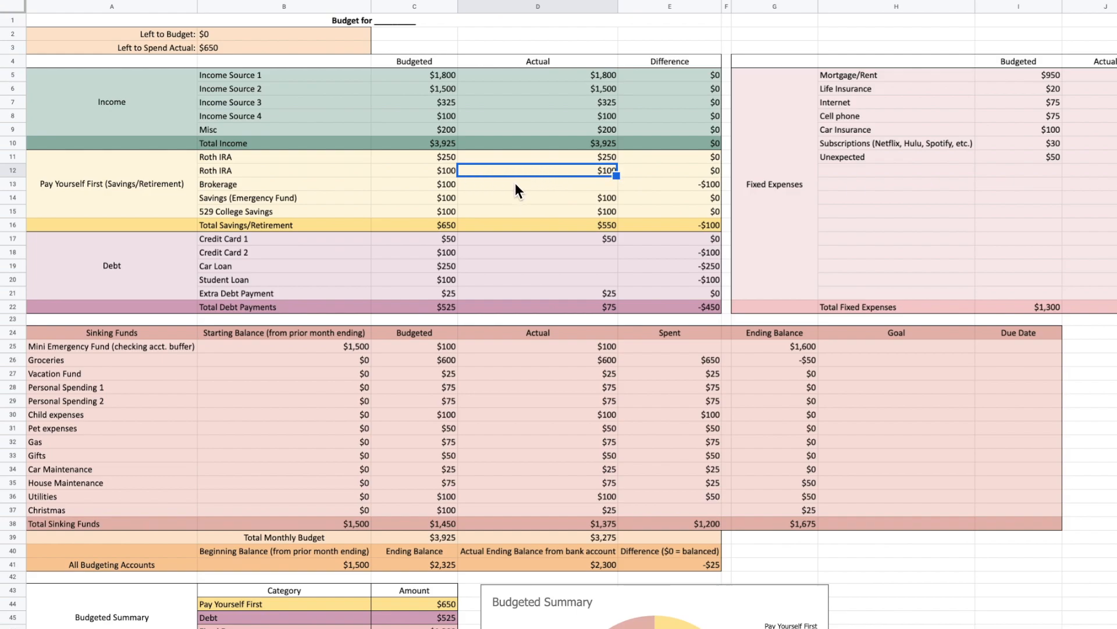
key(Delete)
click(578, 361)
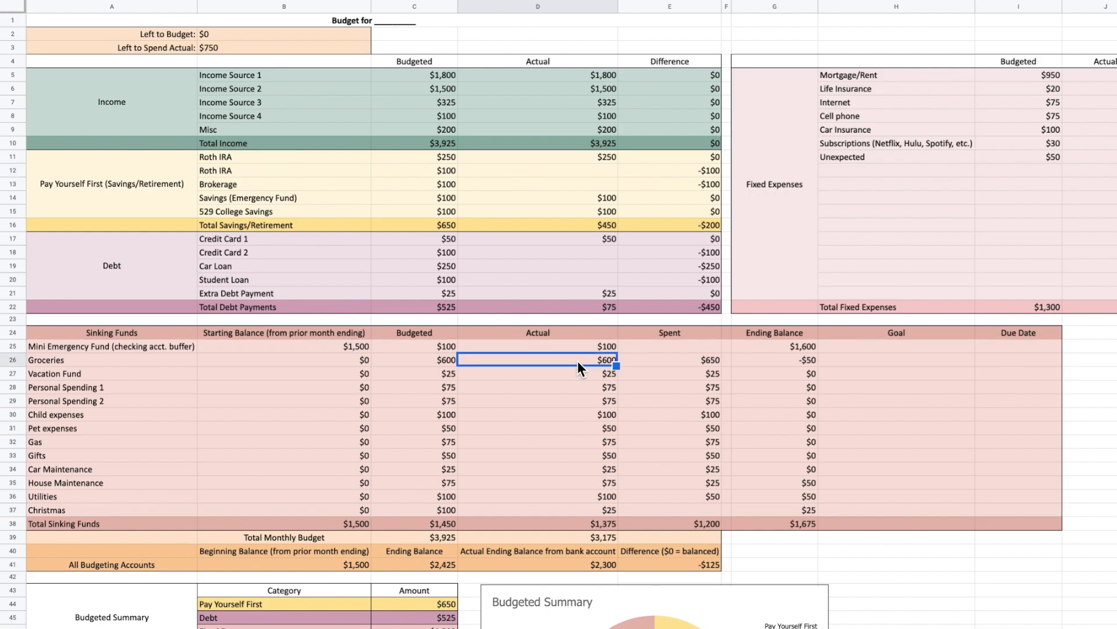
text(800)
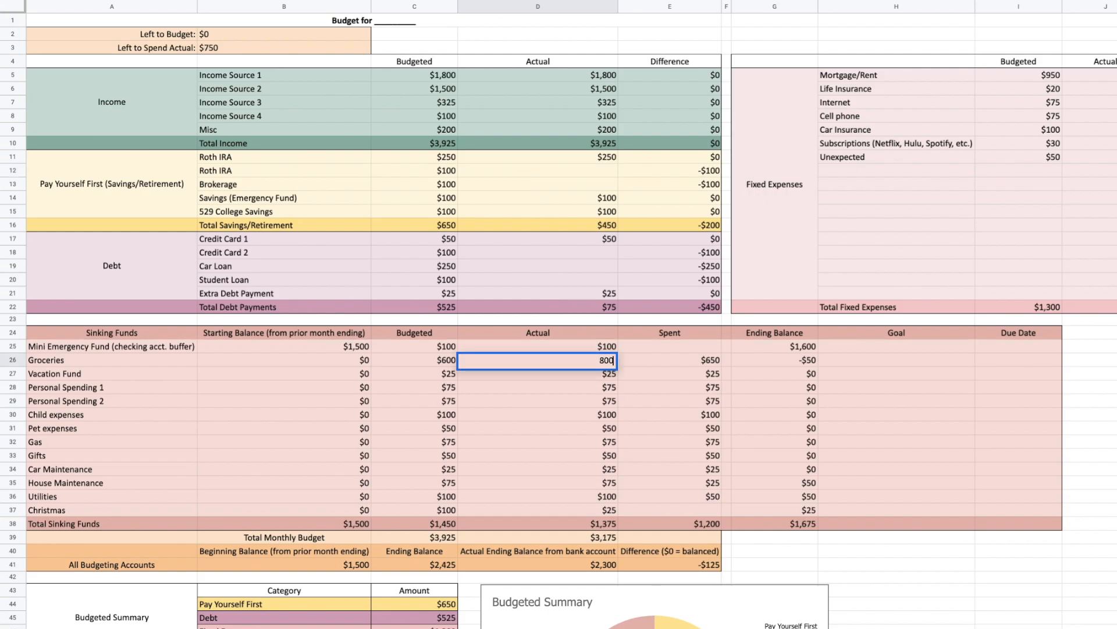
key(Return)
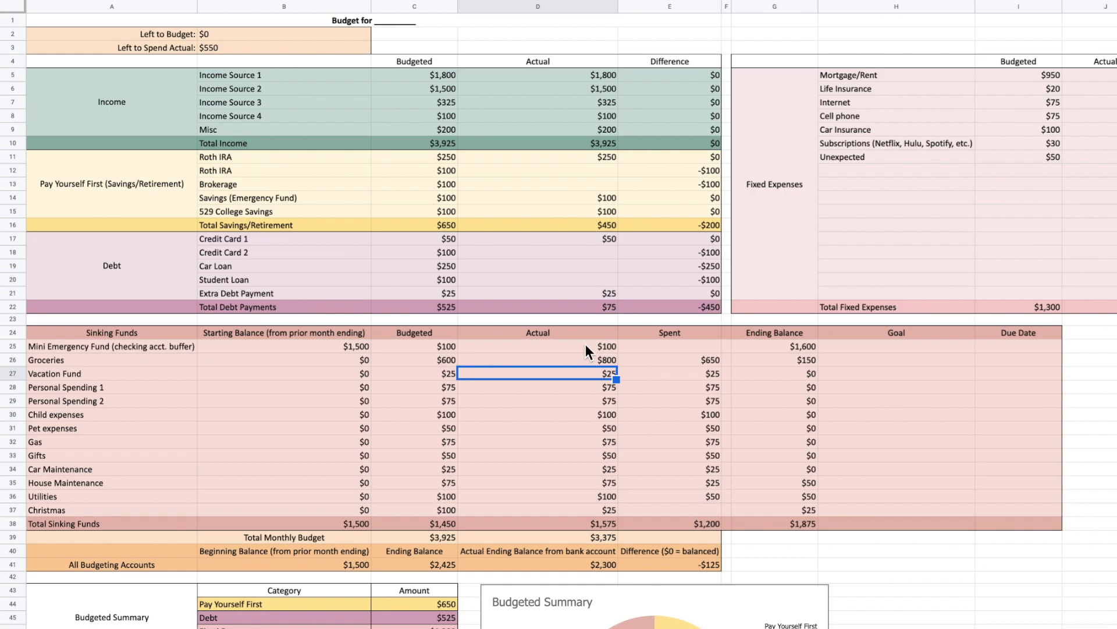
- Highlight the Actual columns, including Fixed Expenses, and review the Actual amounts for Savings (Emergency Fund) and the first Roth IRA
click(581, 8)
click(1103, 7)
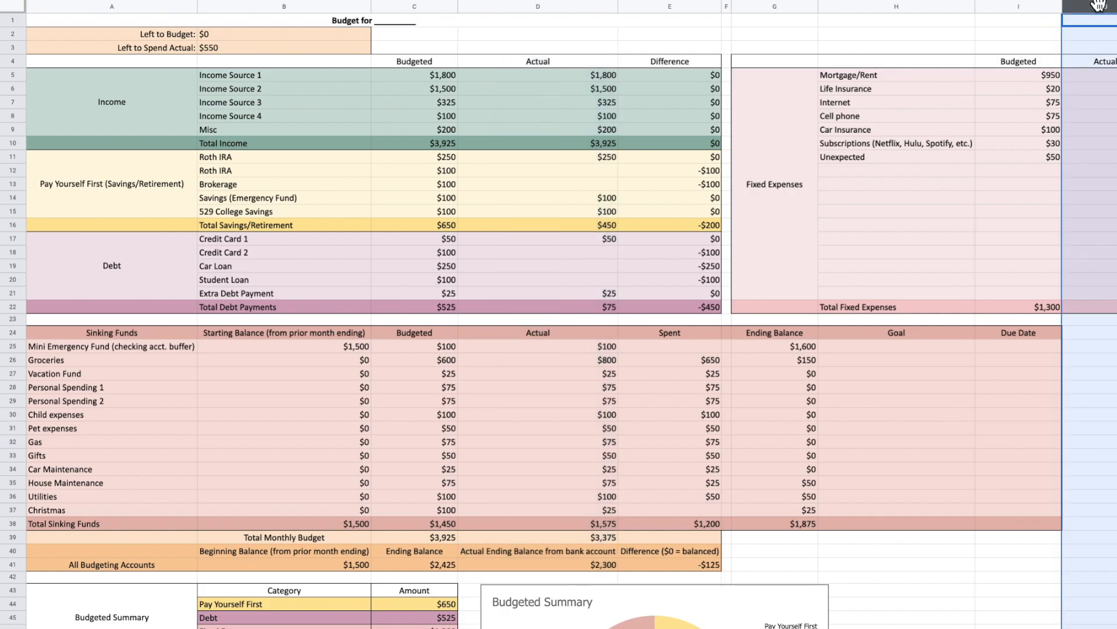
click(534, 199)
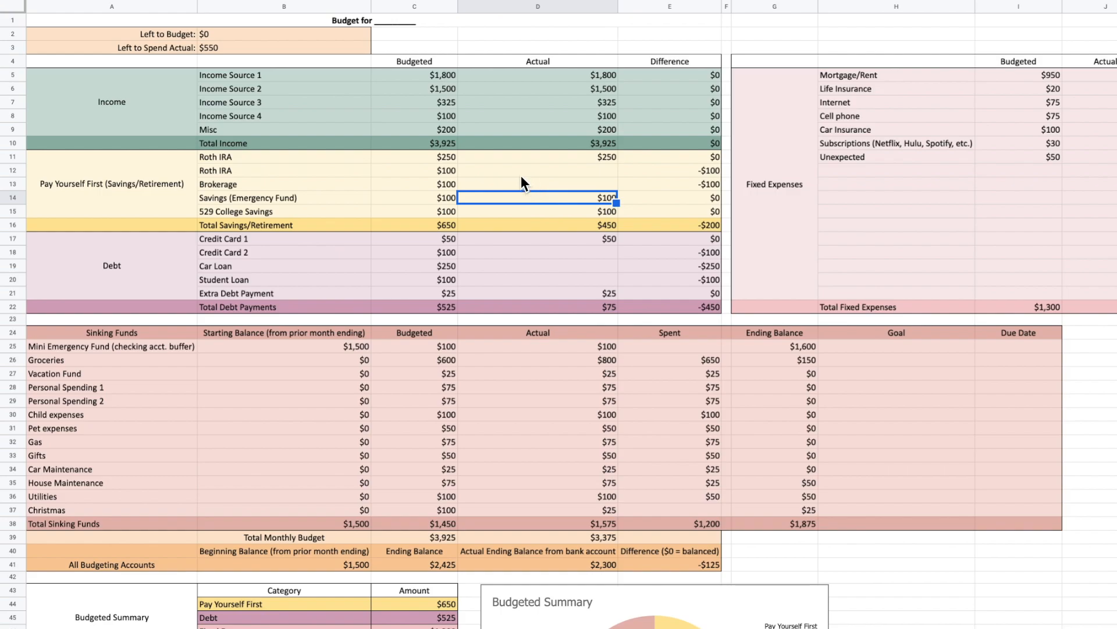
click(514, 157)
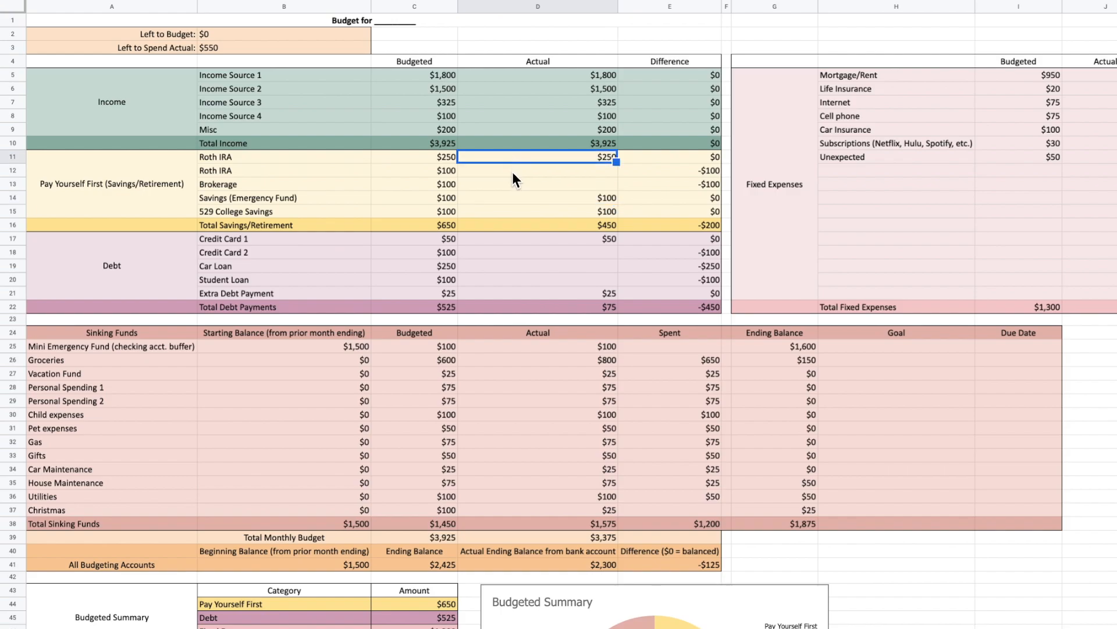
- Try setting the second Roth IRA's Actual and Budgeted amounts to 0 and undo both changes
click(512, 172)
text(0)
key(Left)
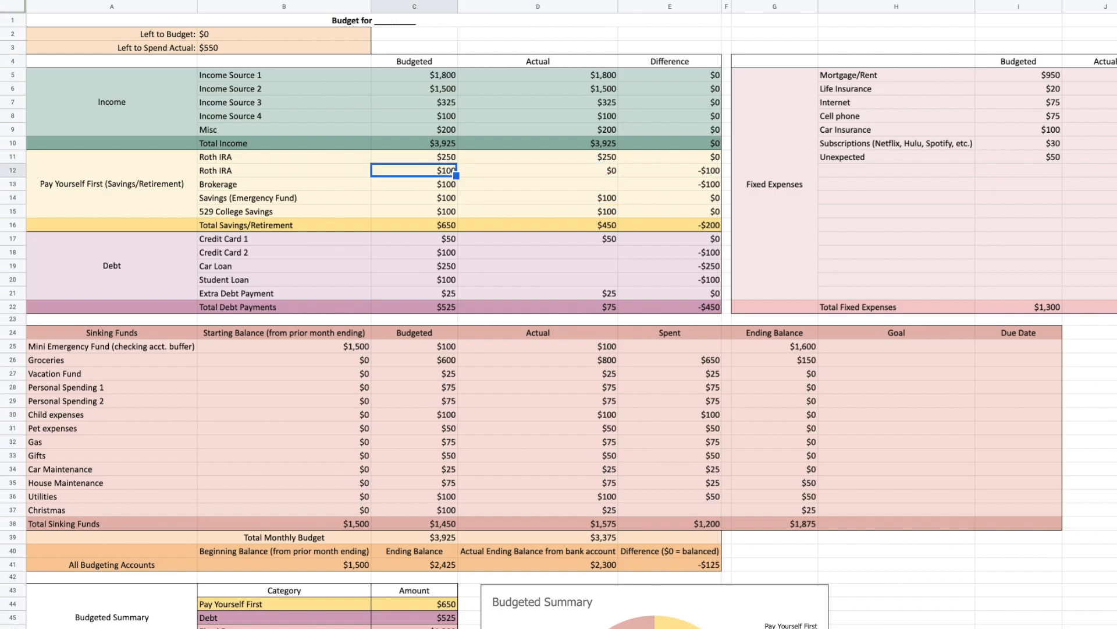
text(0)
key(Return)
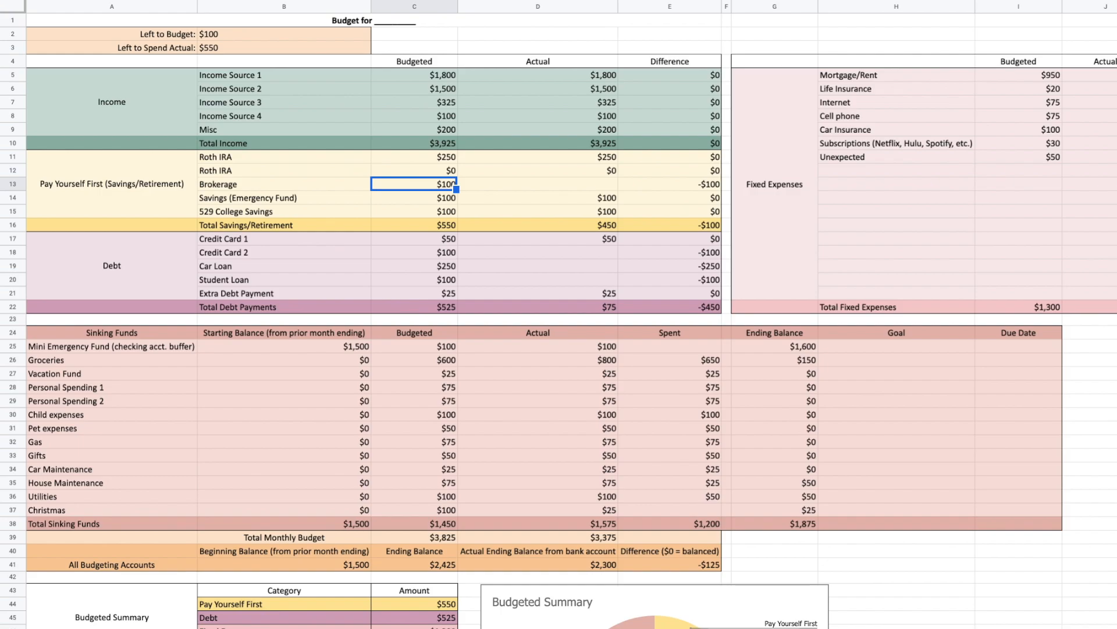
key(ctrl+z)
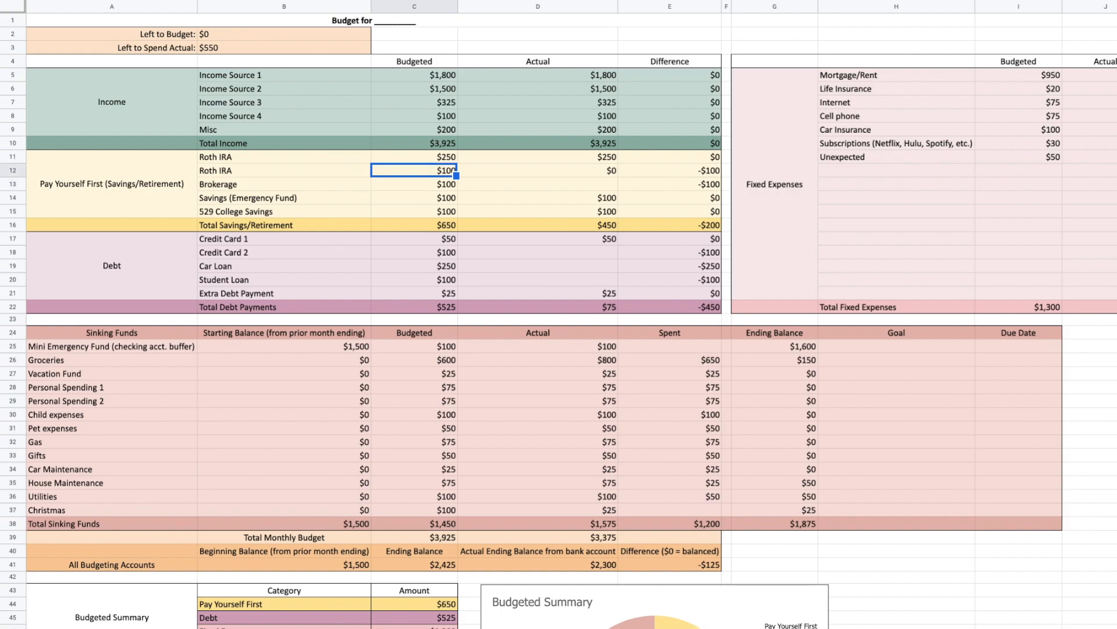
key(ctrl+z)
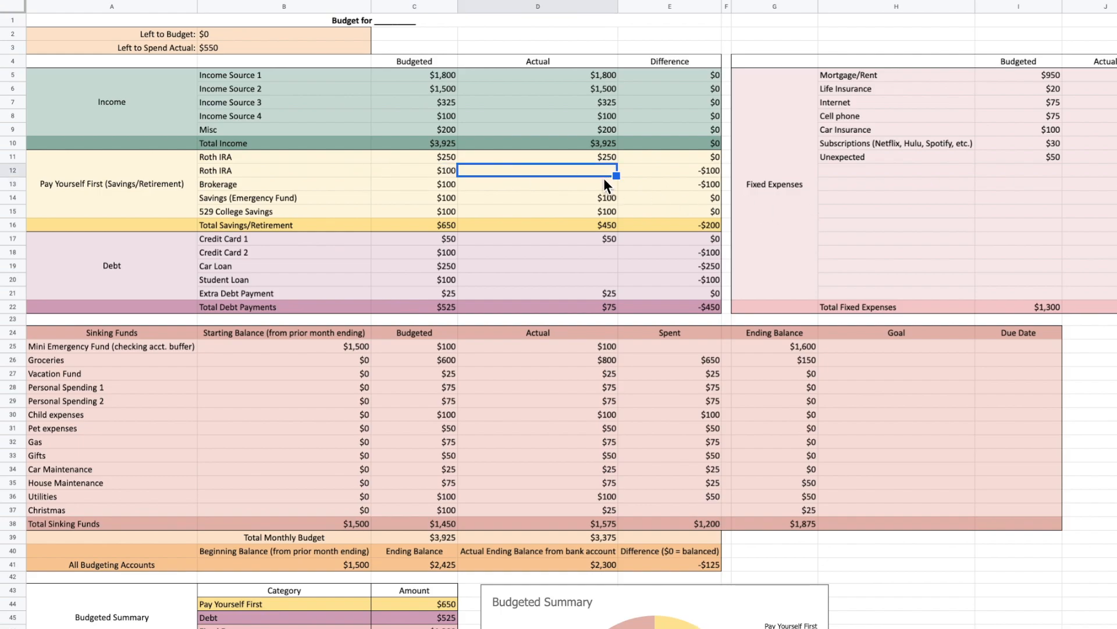
- Highlight the Budgeted column and compare the Budgeted Summary and Actual Summary charts below the budget
click(415, 184)
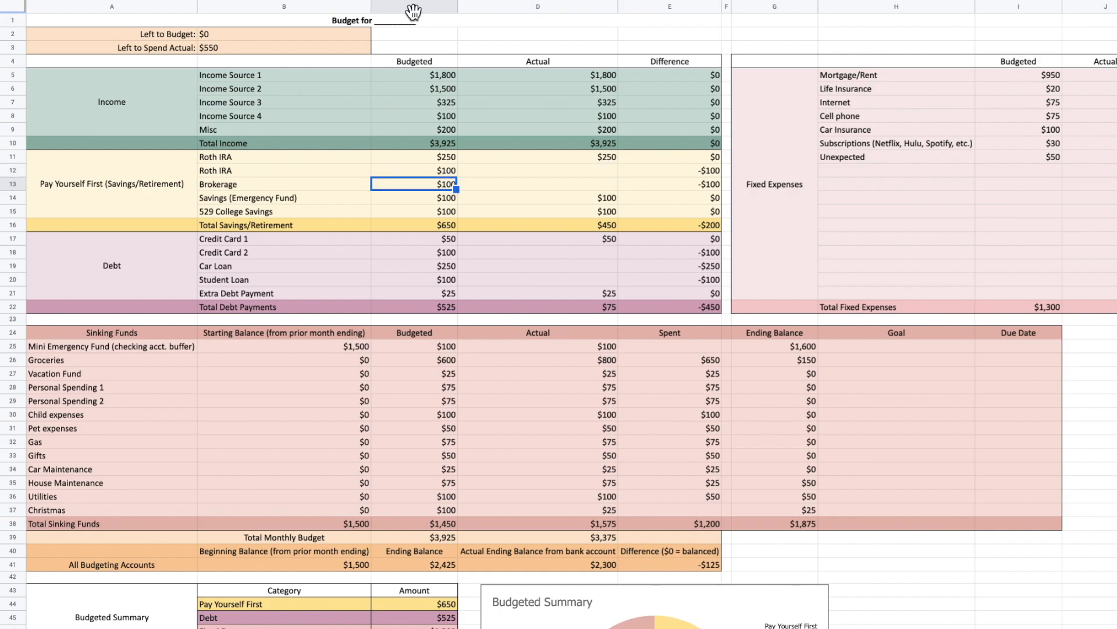
click(415, 7)
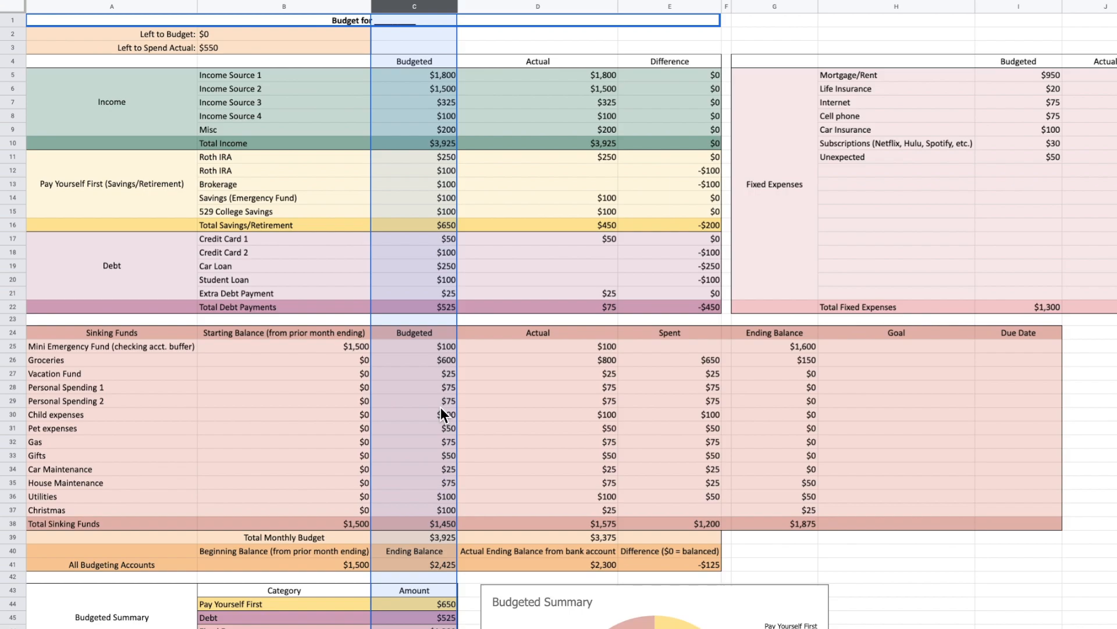
click(1114, 407)
scroll(1114, 409, down, 5)
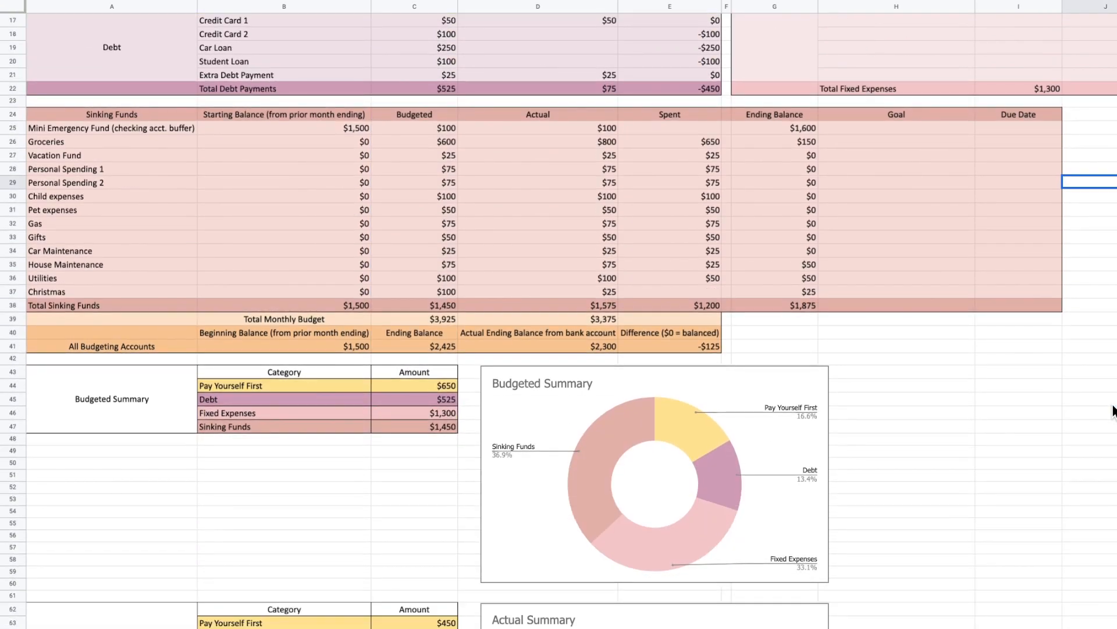
scroll(1113, 410, down, 5)
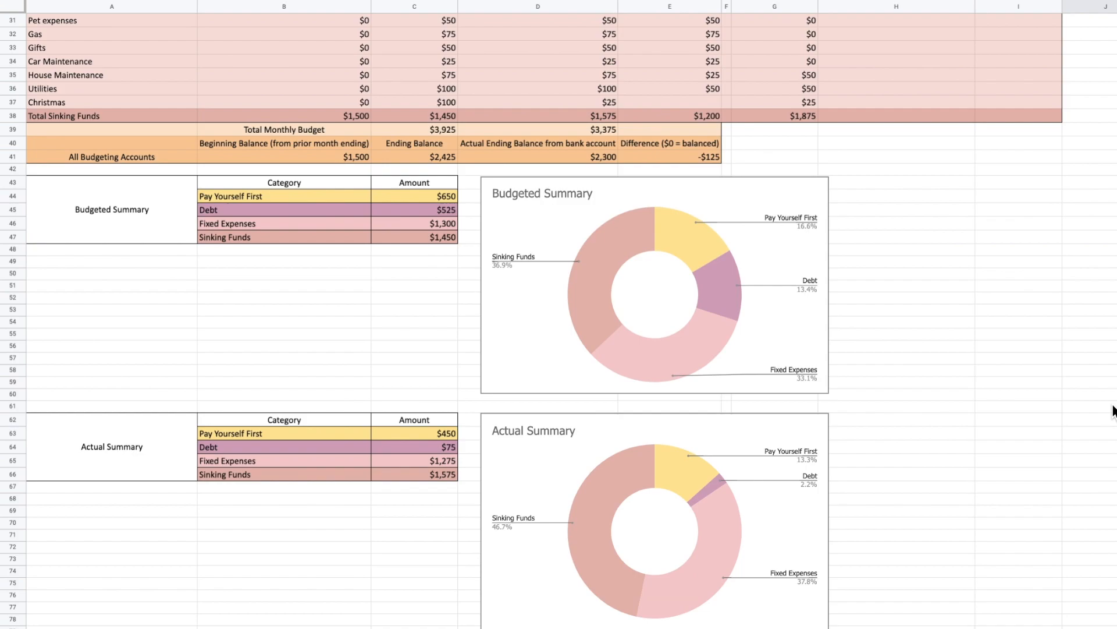
scroll(1113, 410, down, 1)
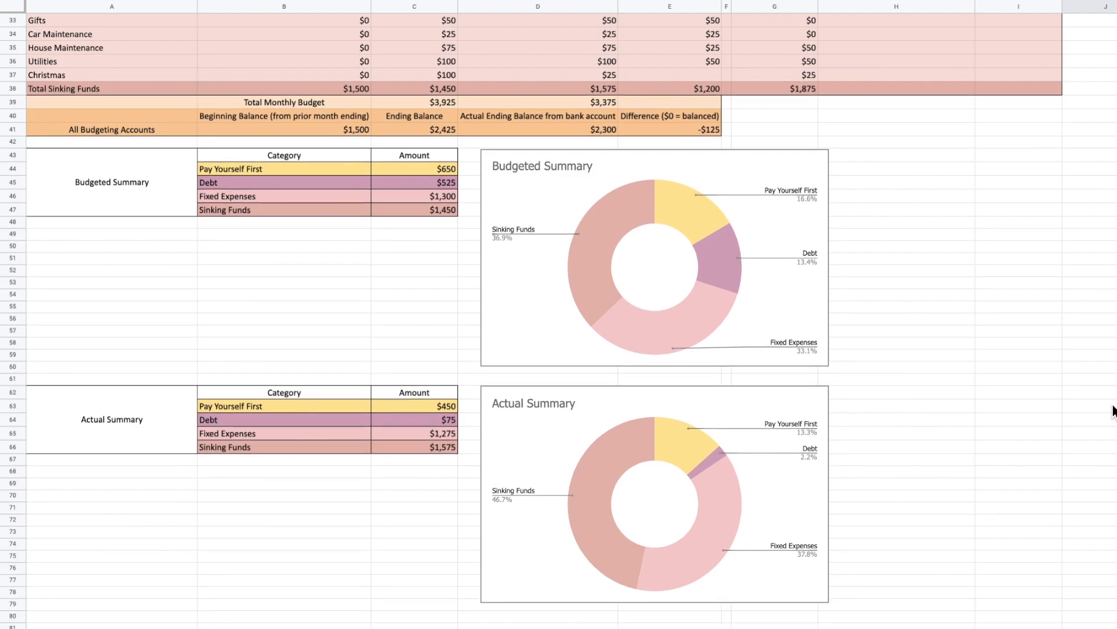
click(678, 218)
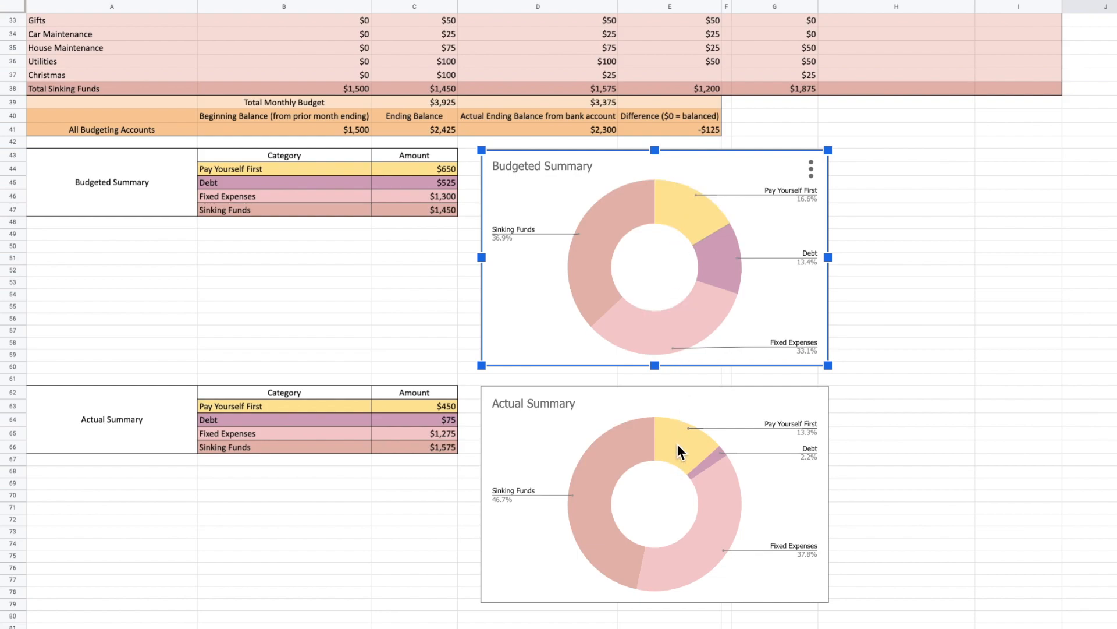
click(928, 392)
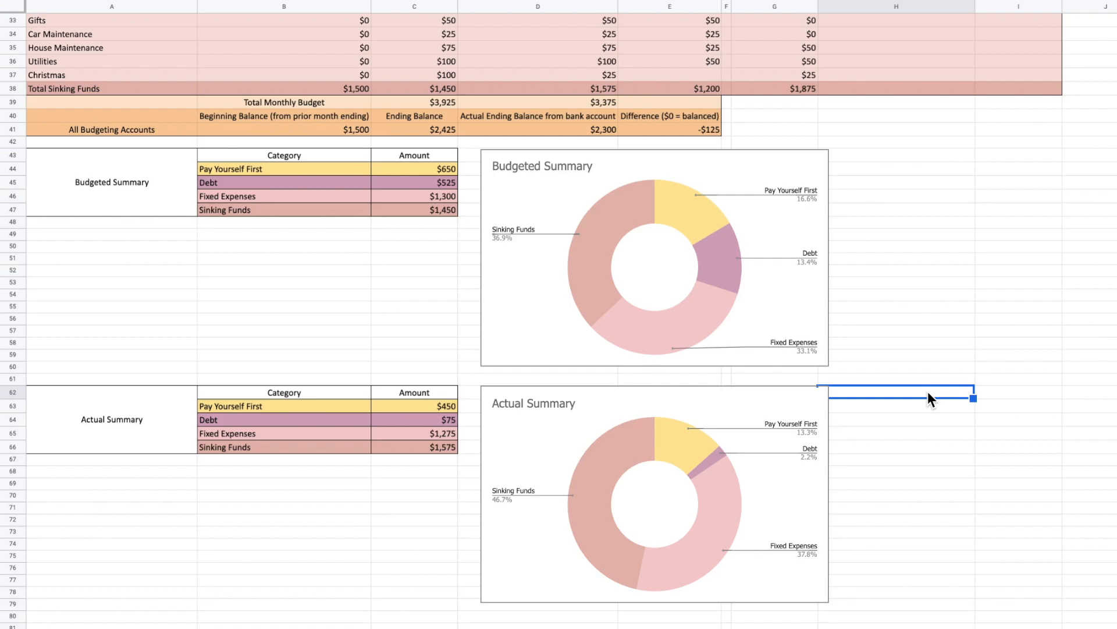
- Highlight the Budgeted columns, including Fixed Expenses, and review the second Roth IRA's Actual cell
scroll(931, 384, up, 10)
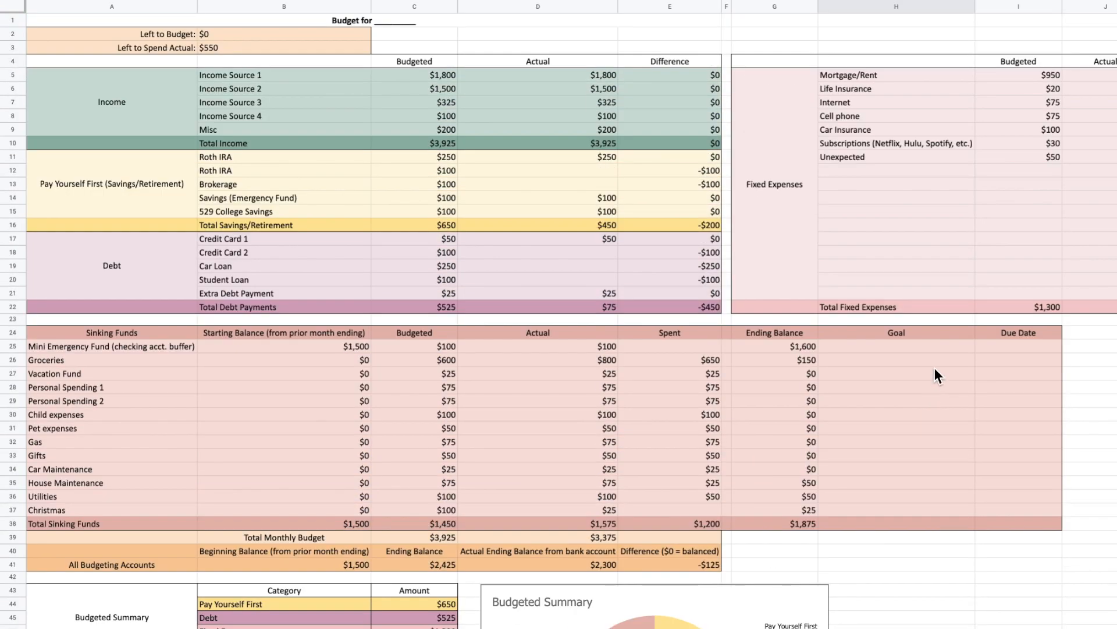
click(1036, 132)
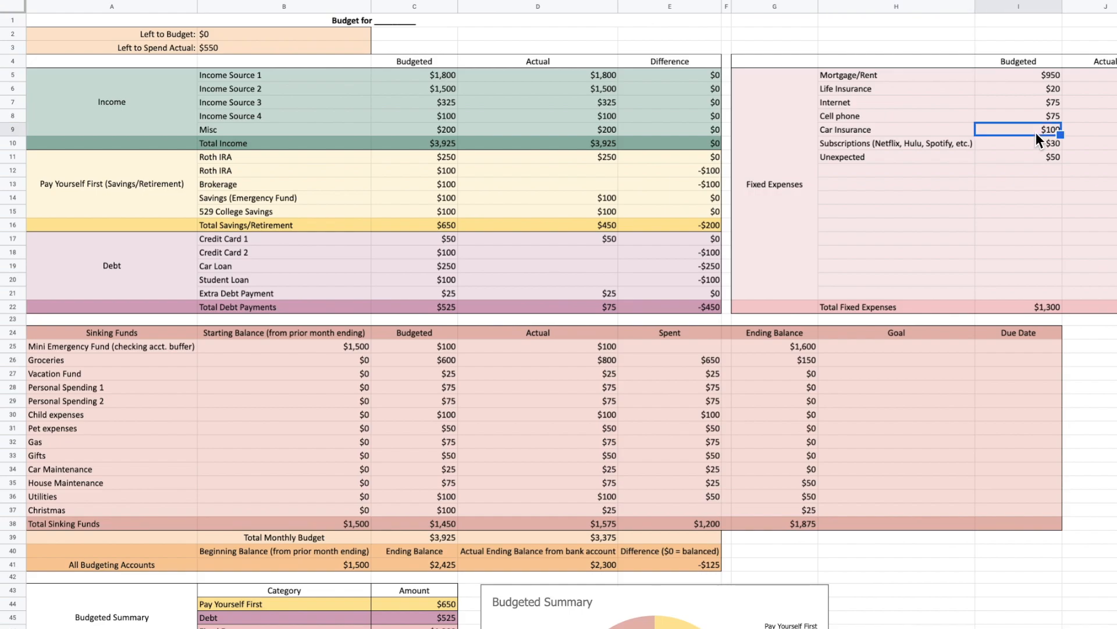
click(426, 7)
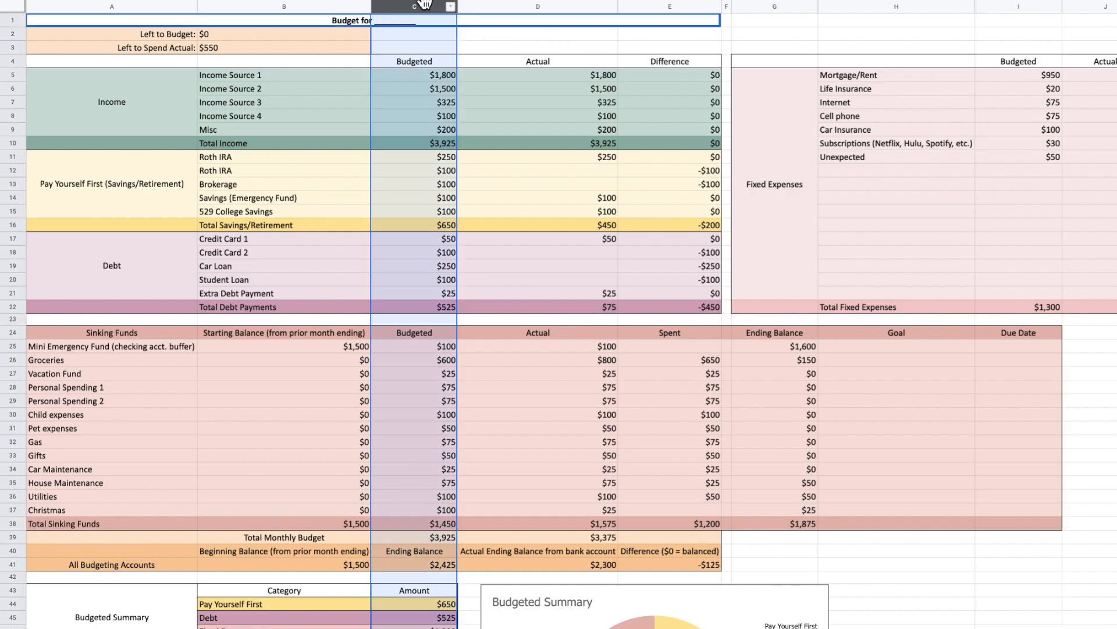
click(998, 7)
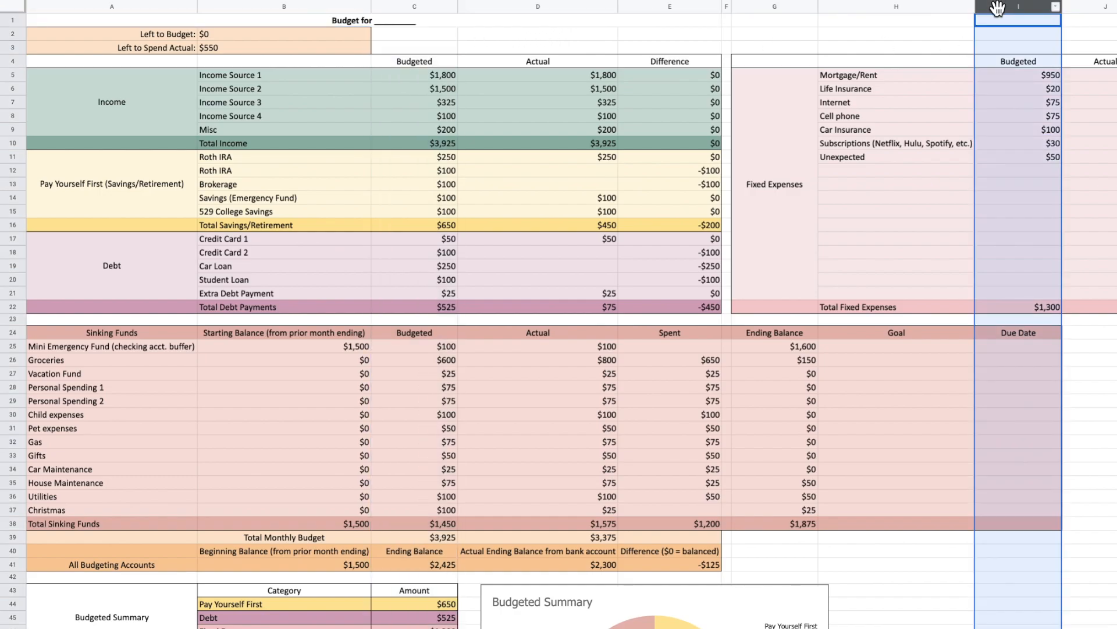
click(1019, 197)
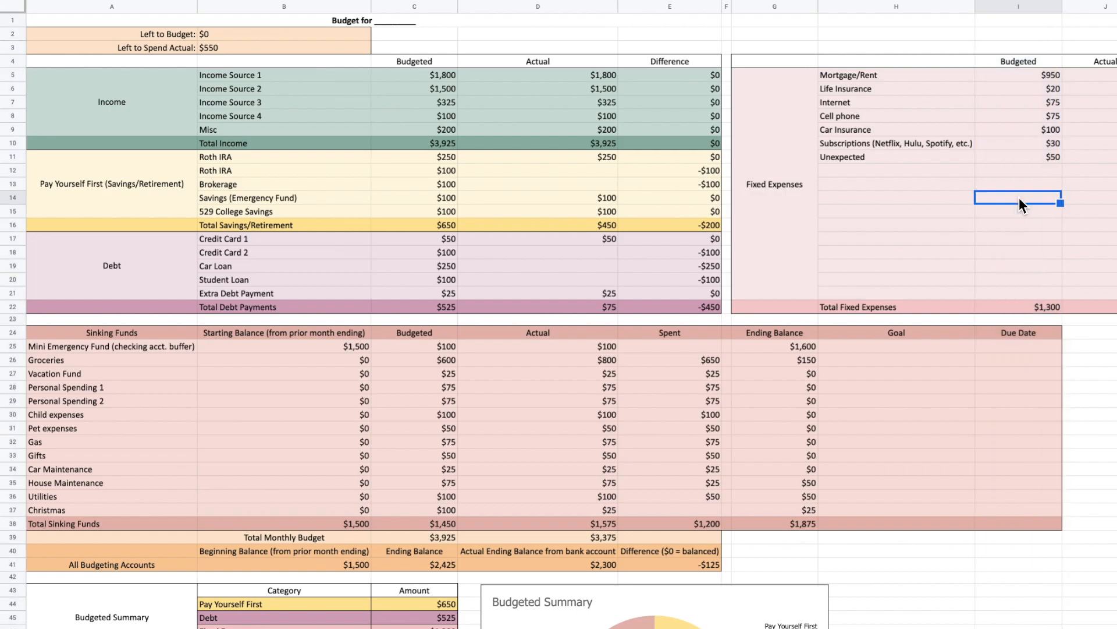
click(571, 175)
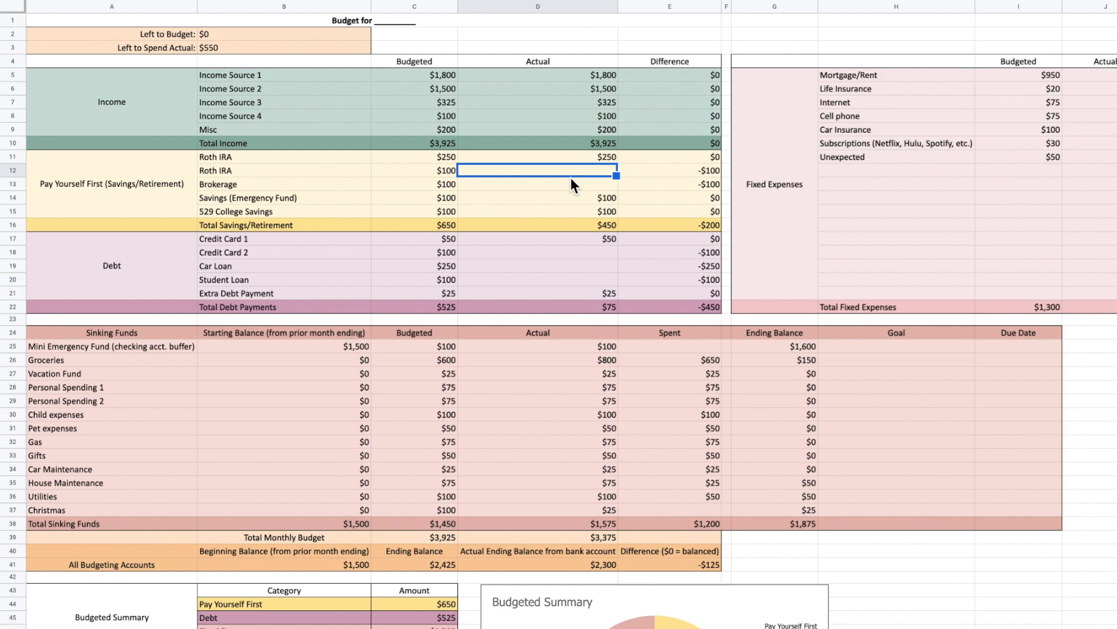
click(554, 13)
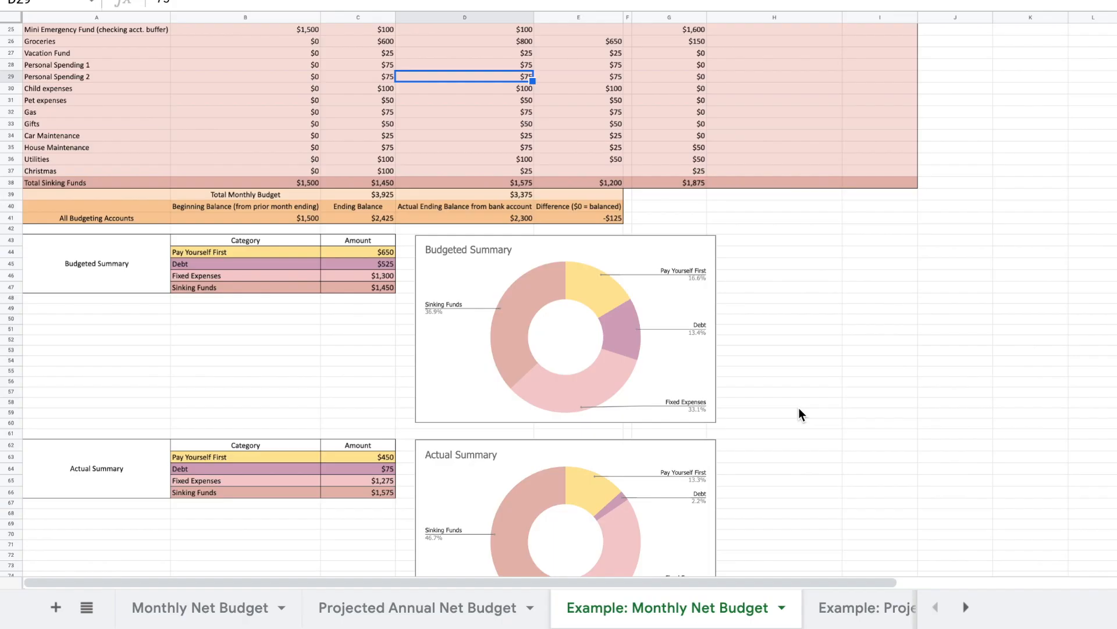
- Duplicate the Example: Monthly Net Budget sheet and remove the blank placeholder line after "Budget for" in the copy's title
scroll(799, 407, up, 5)
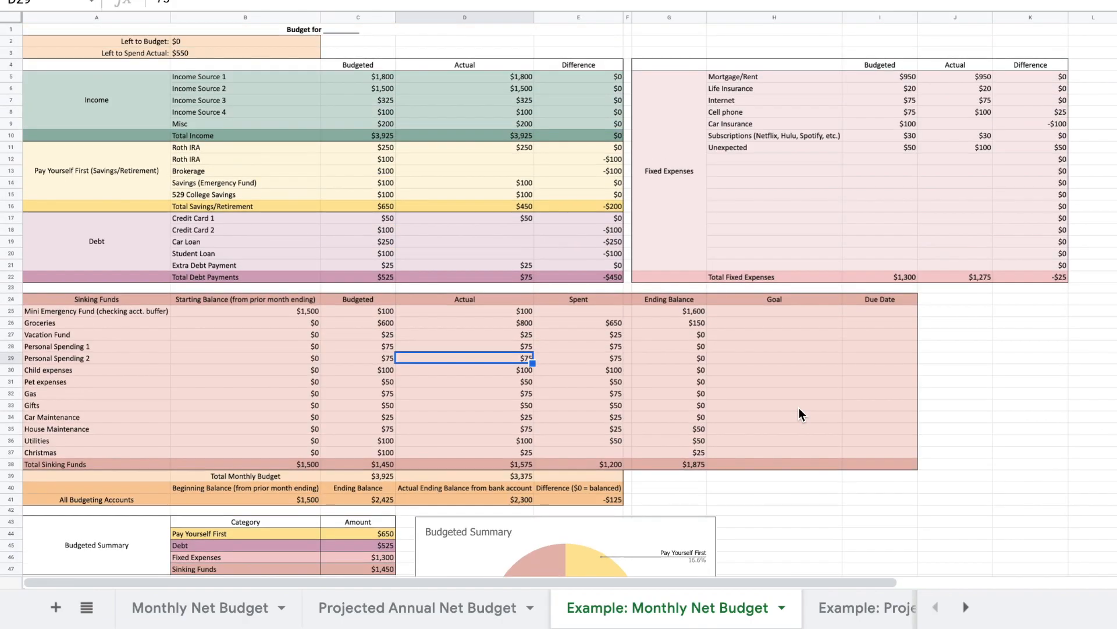
right_click(656, 611)
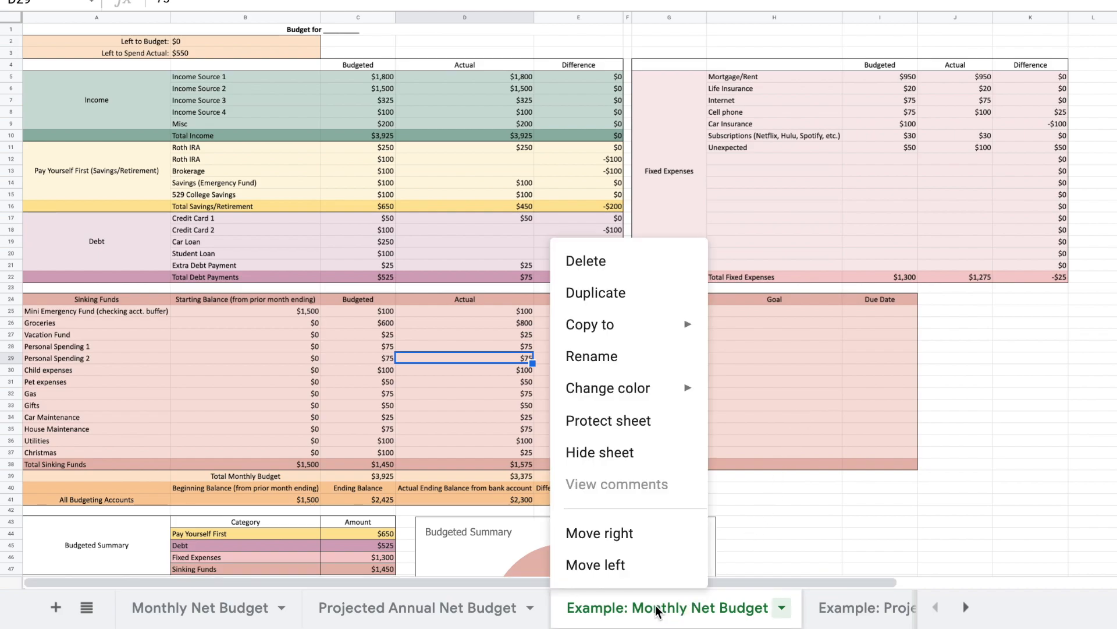
click(646, 299)
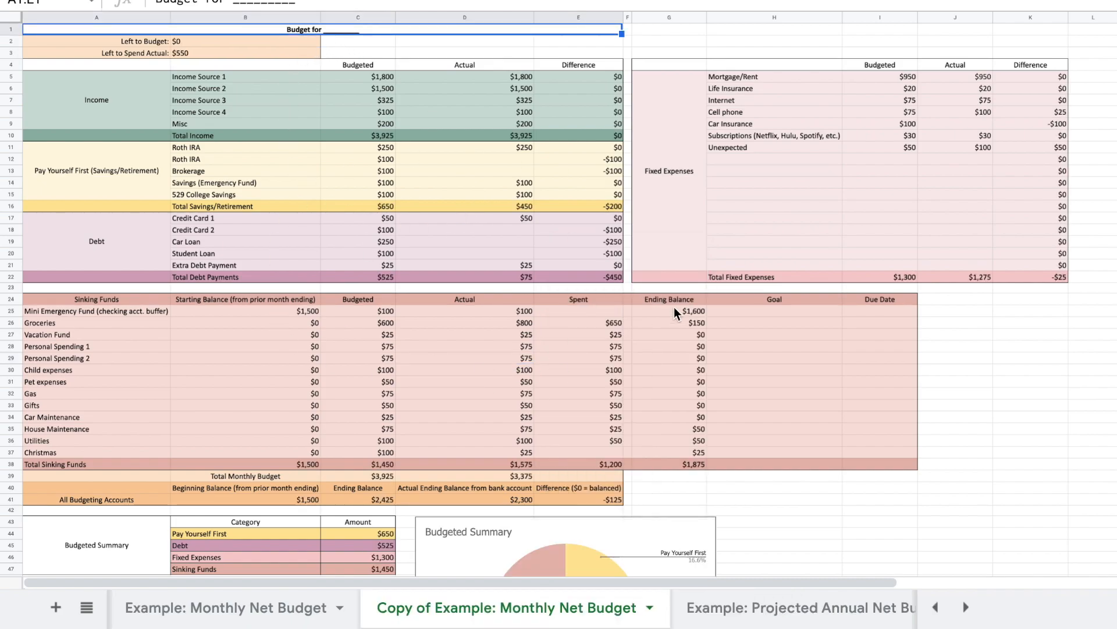
drag(296, 2, 232, 3)
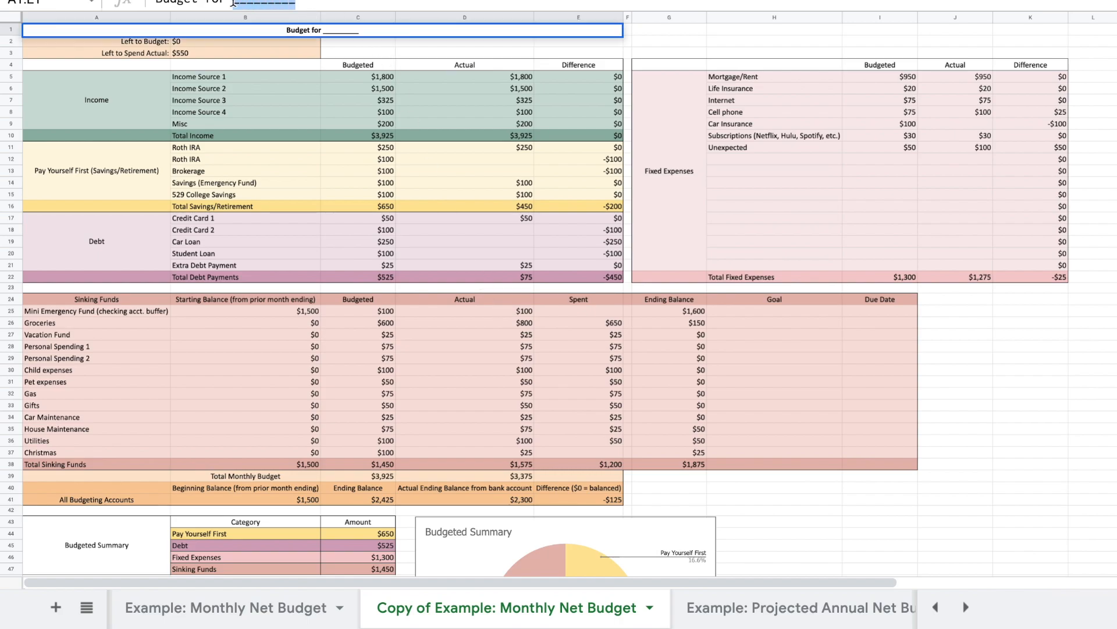
key(BackSpace)
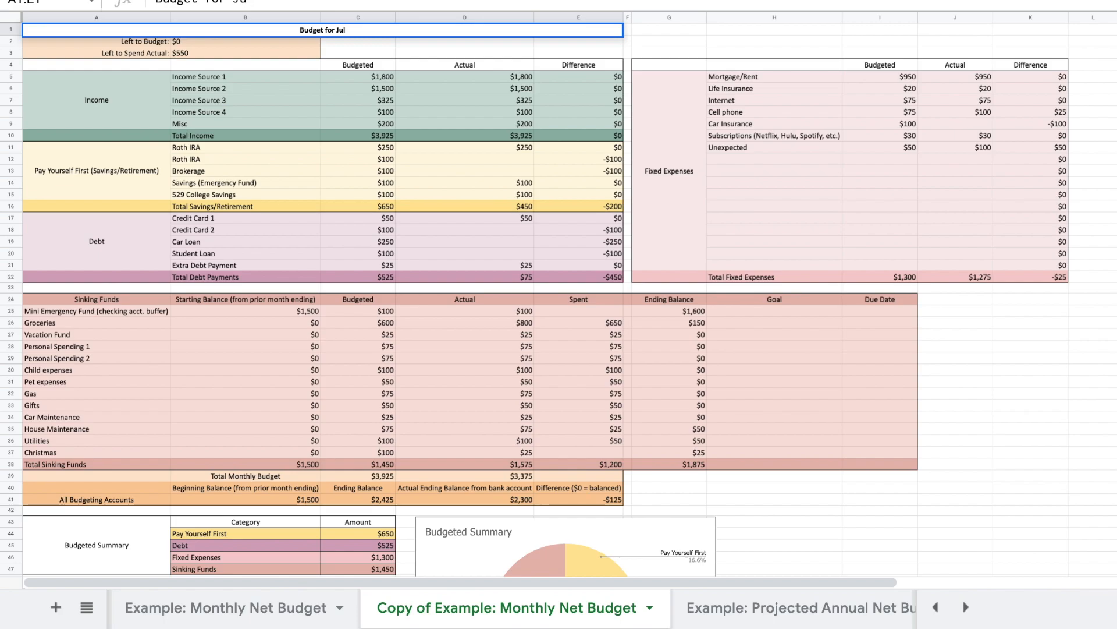
click(416, 149)
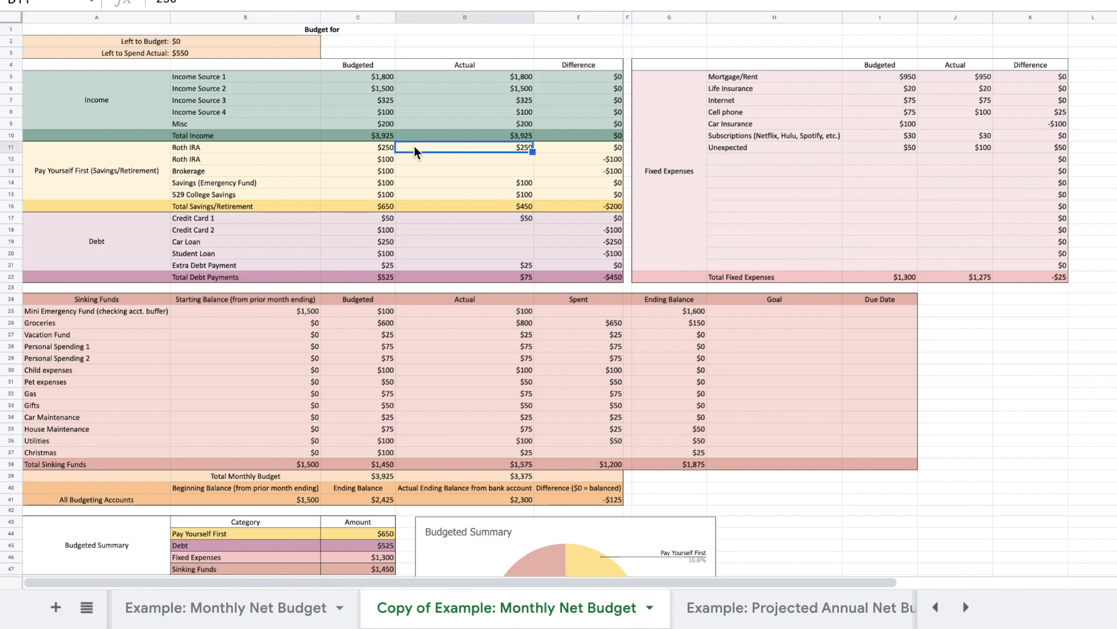
- Clear the Actual amounts of the Income, Fixed Expenses and Pay Yourself First sections in the copied sheet
drag(449, 81, 449, 124)
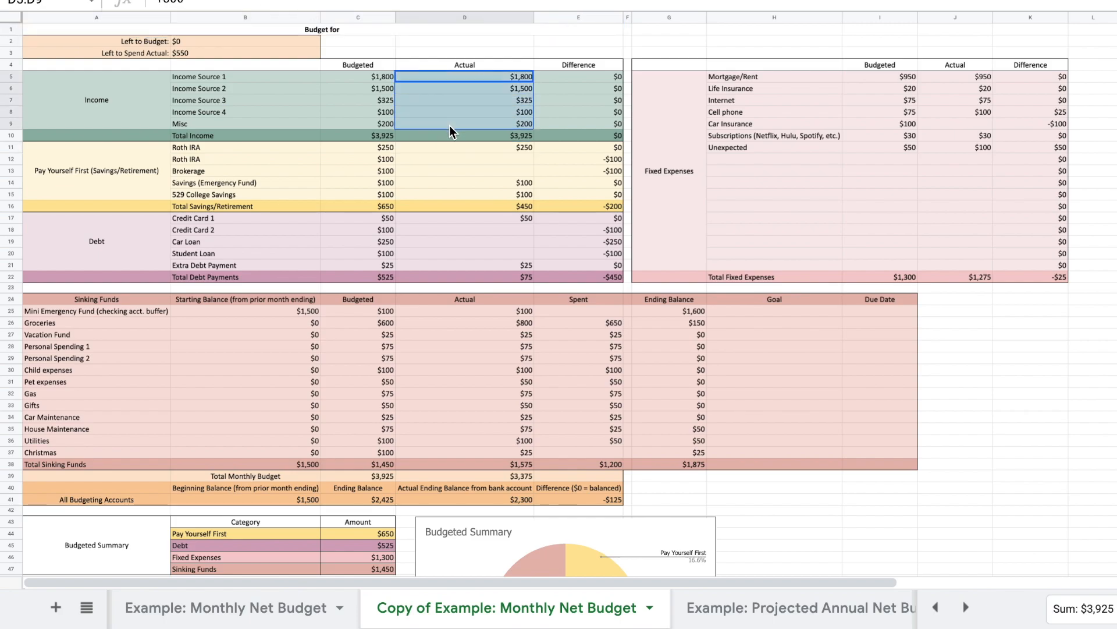
key(Delete)
drag(984, 78, 983, 148)
key(Delete)
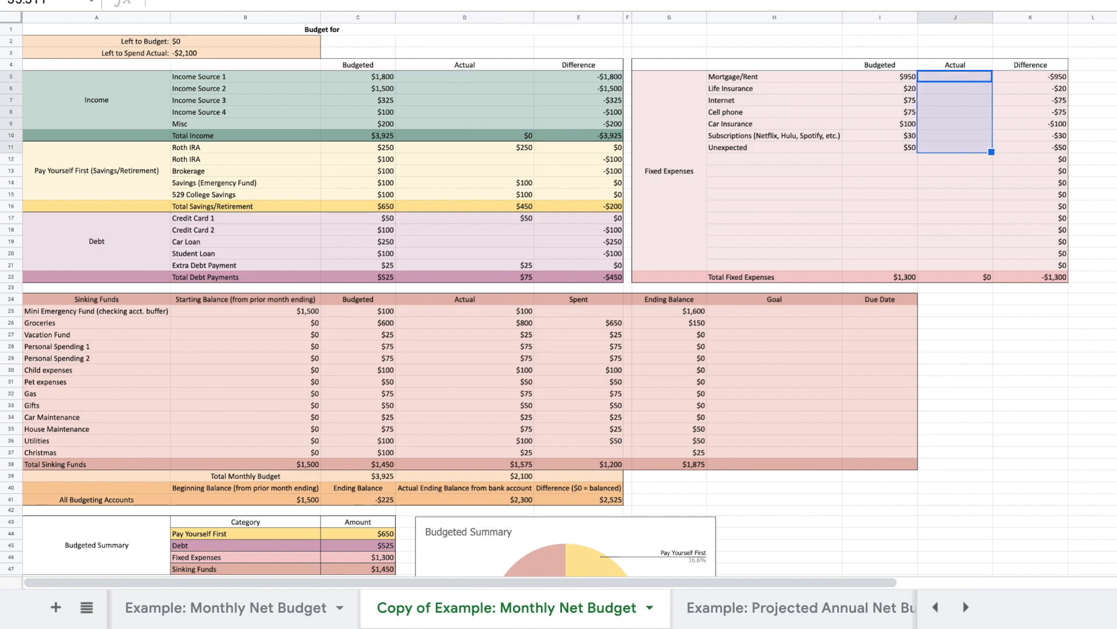
drag(512, 149, 512, 236)
key(Delete)
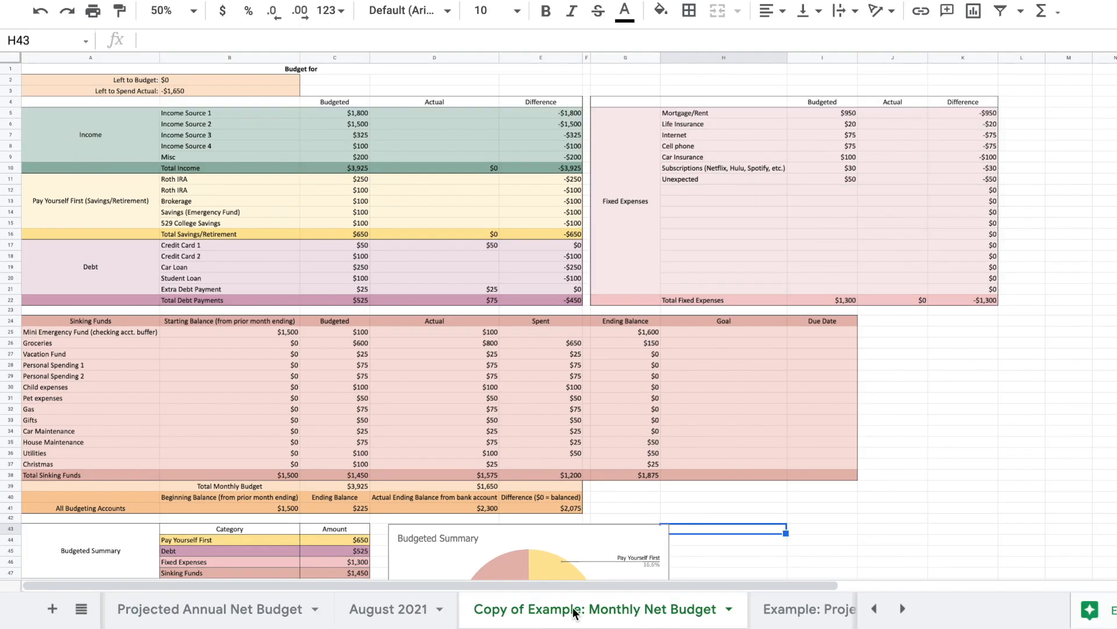
- Rename the copied monthly budget sheet as July 2021
right_click(573, 607)
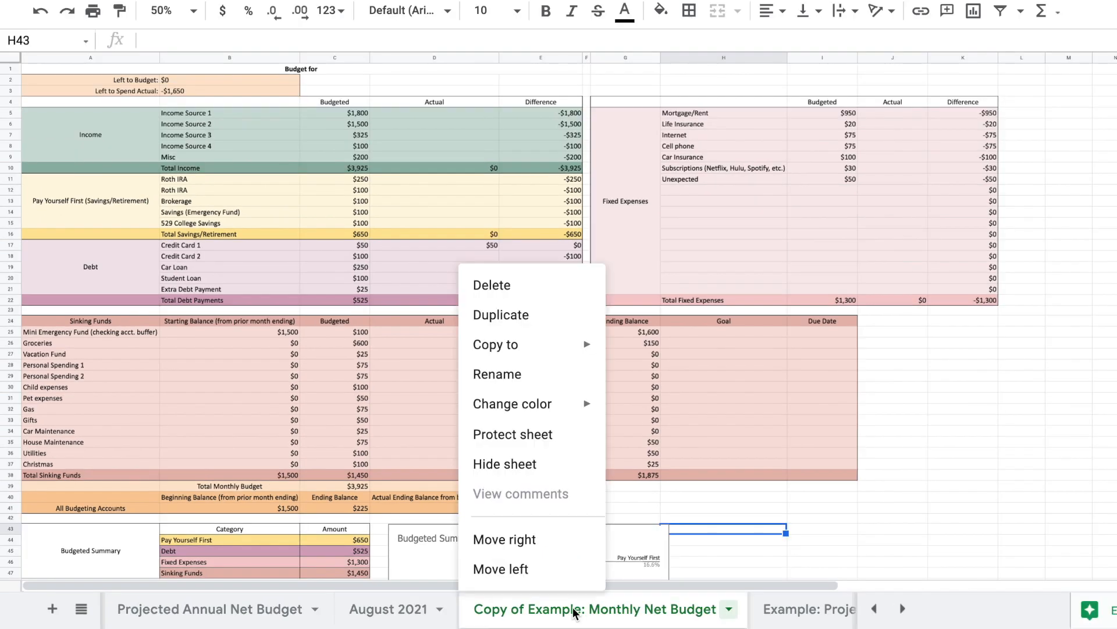
click(523, 375)
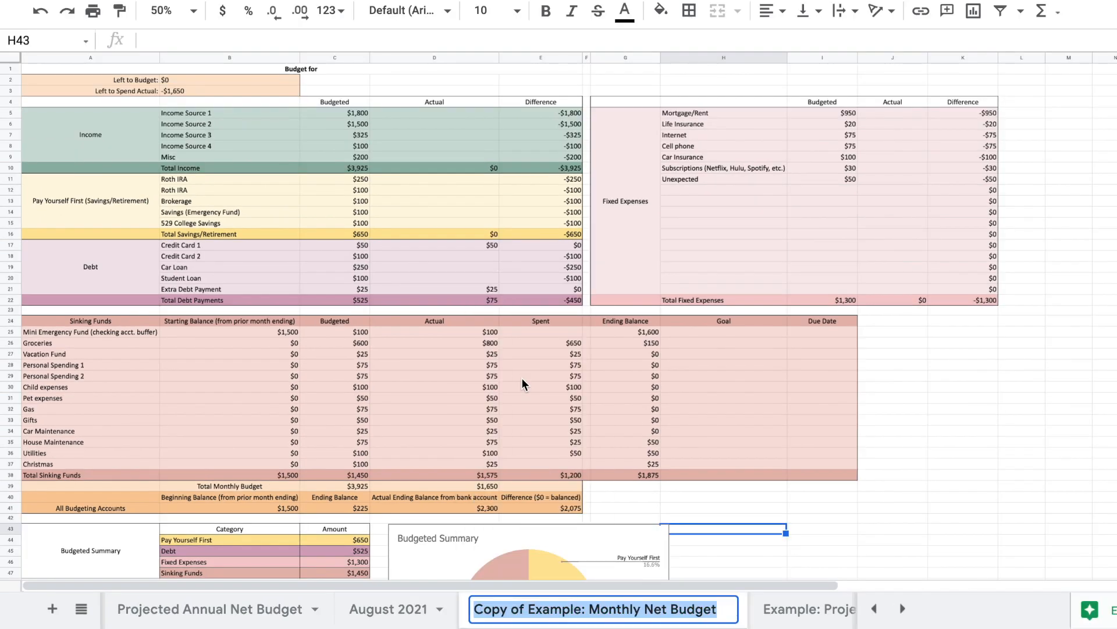
text(July 2021)
key(Return)
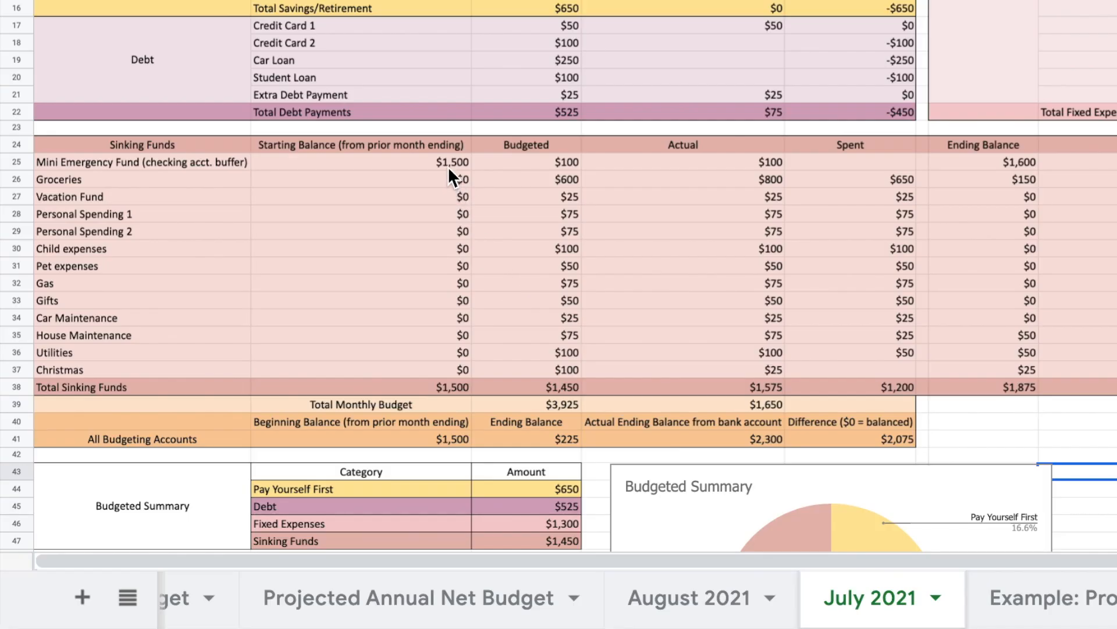
- Review the sinking funds' Ending Balance column and the Starting Balance cells for the Mini Emergency Fund and Groceries
drag(1007, 160, 1029, 369)
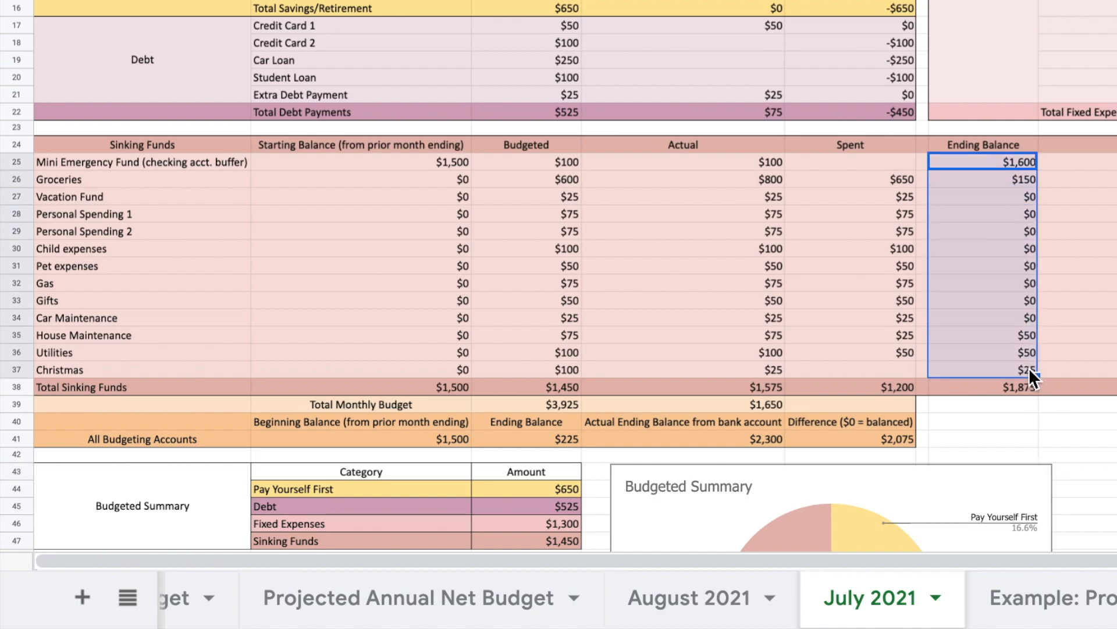
click(441, 167)
click(438, 177)
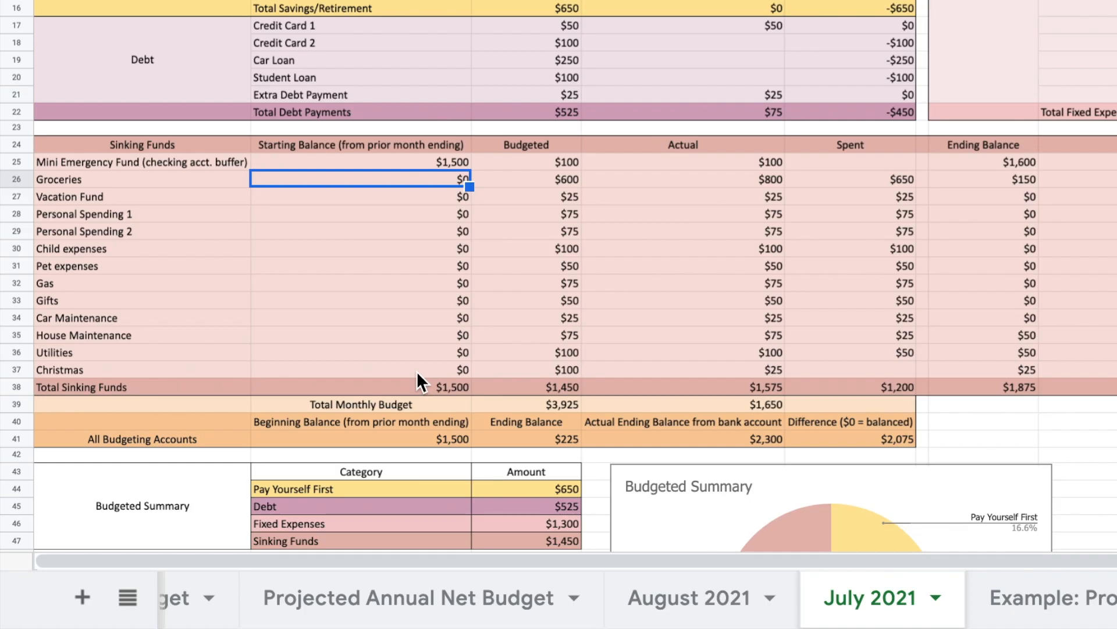
- View the blank Projected Annual Net Budget sheet and the Example: Projected Annual Net Budget sheet
click(498, 597)
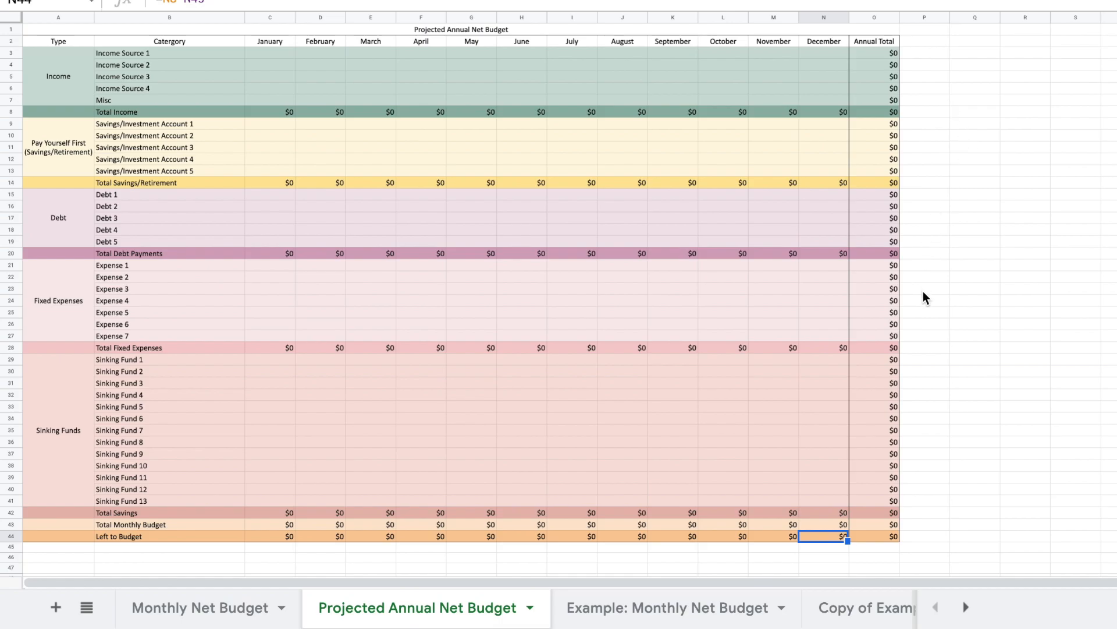
scroll(492, 608, right, 8)
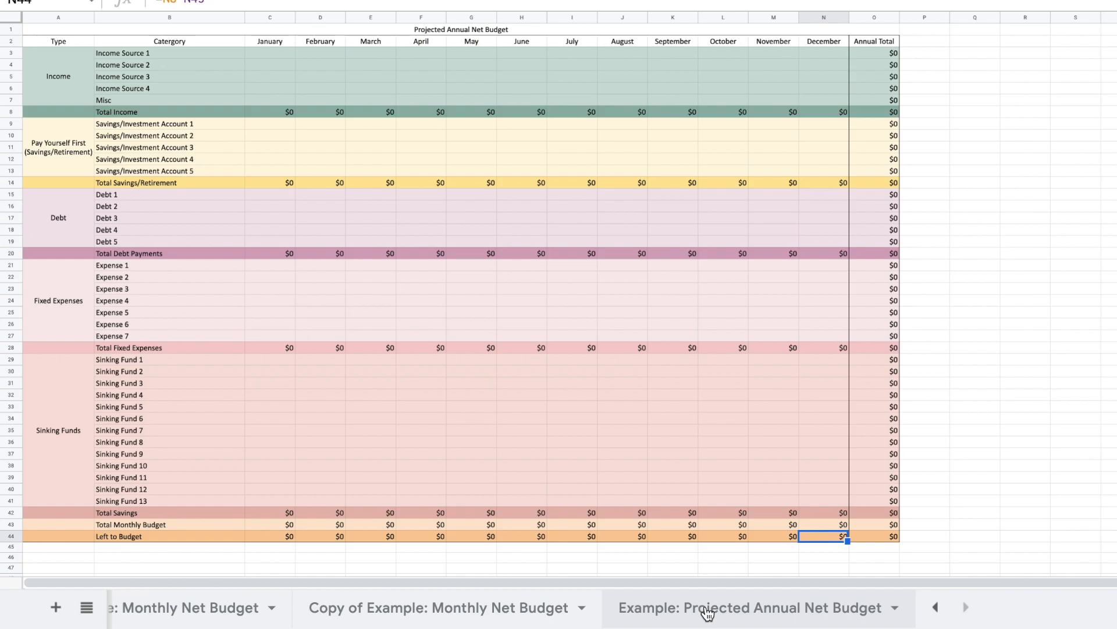
click(707, 611)
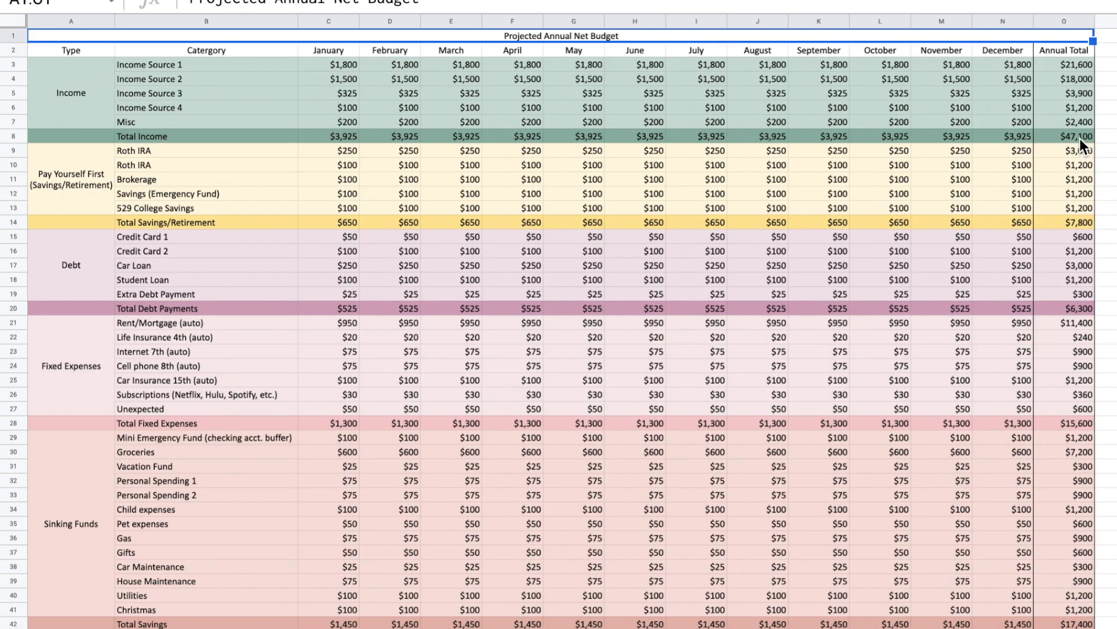
- Review the Annual Total column for each section's total row and for the Vacation Fund and Christmas sinking funds
click(1080, 138)
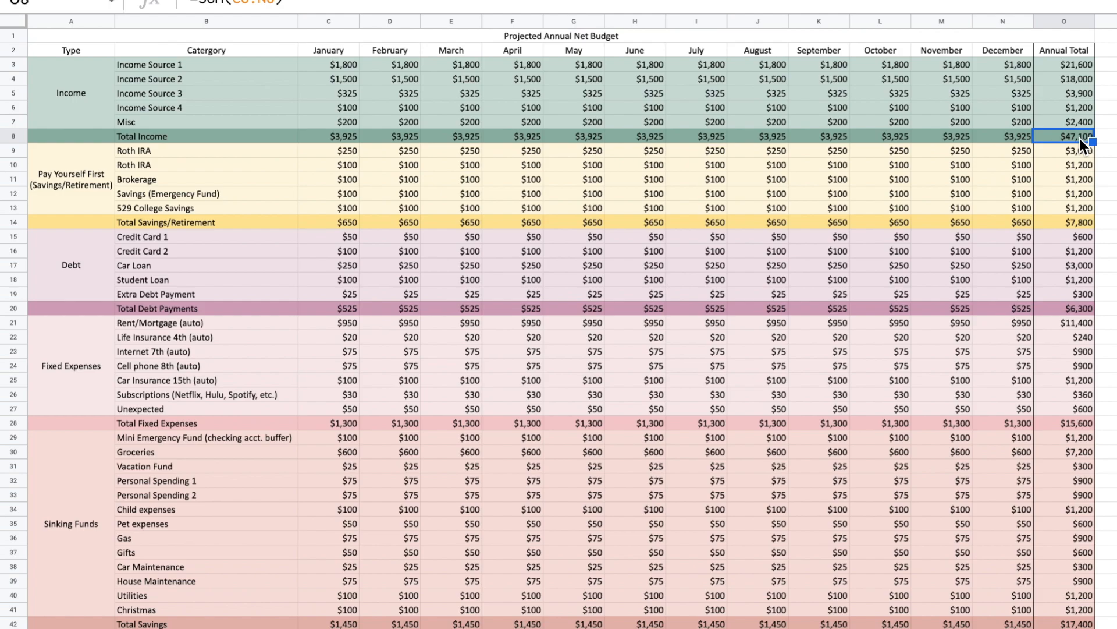
click(1080, 224)
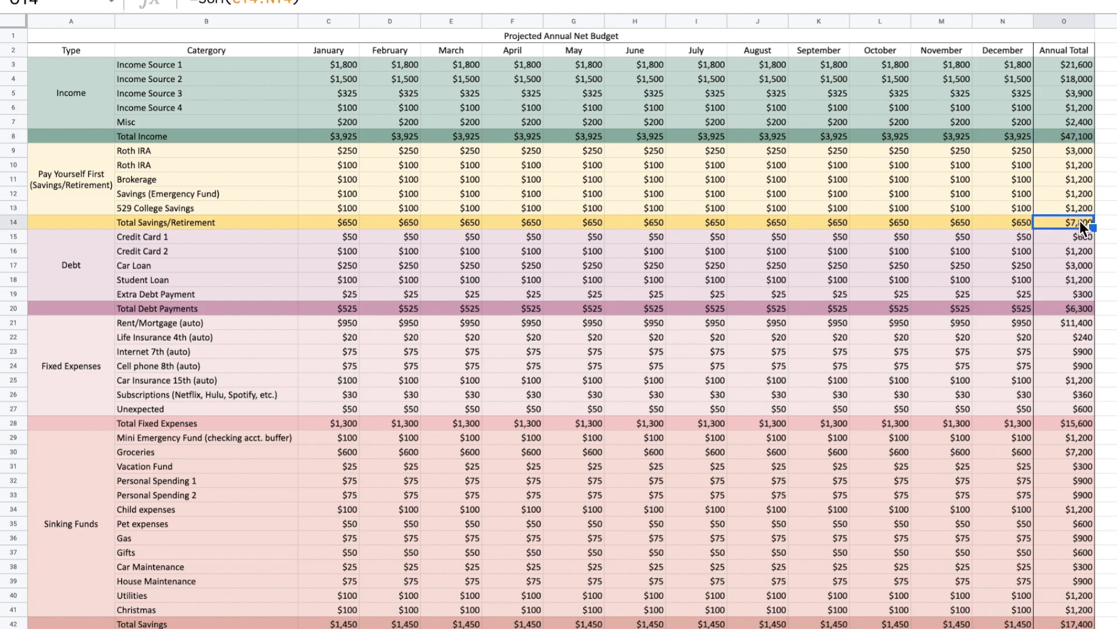
click(1070, 310)
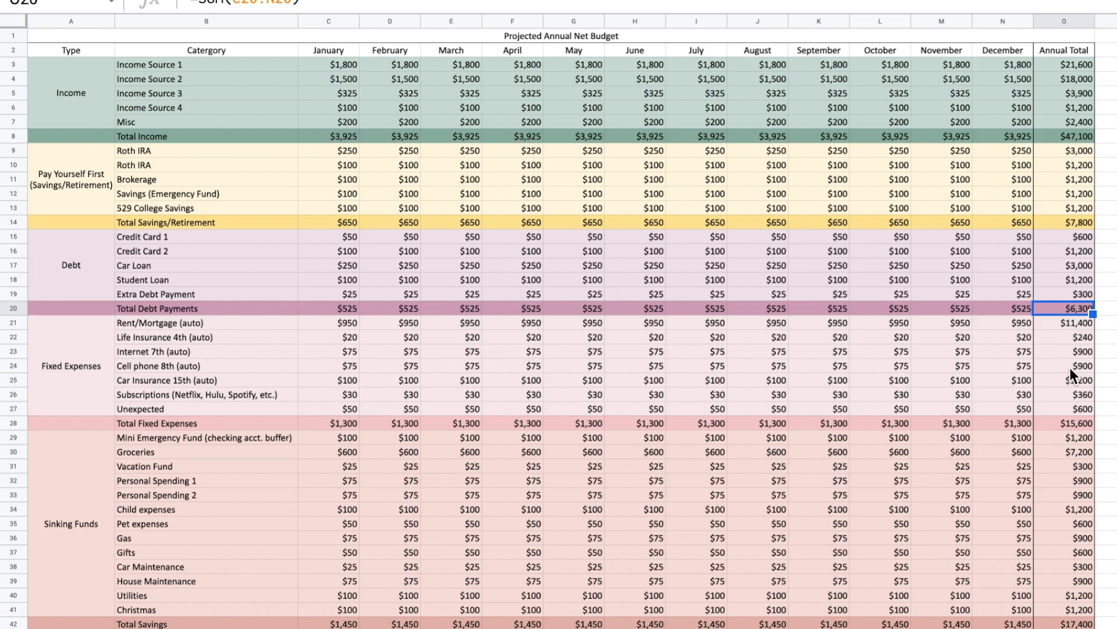
click(1072, 423)
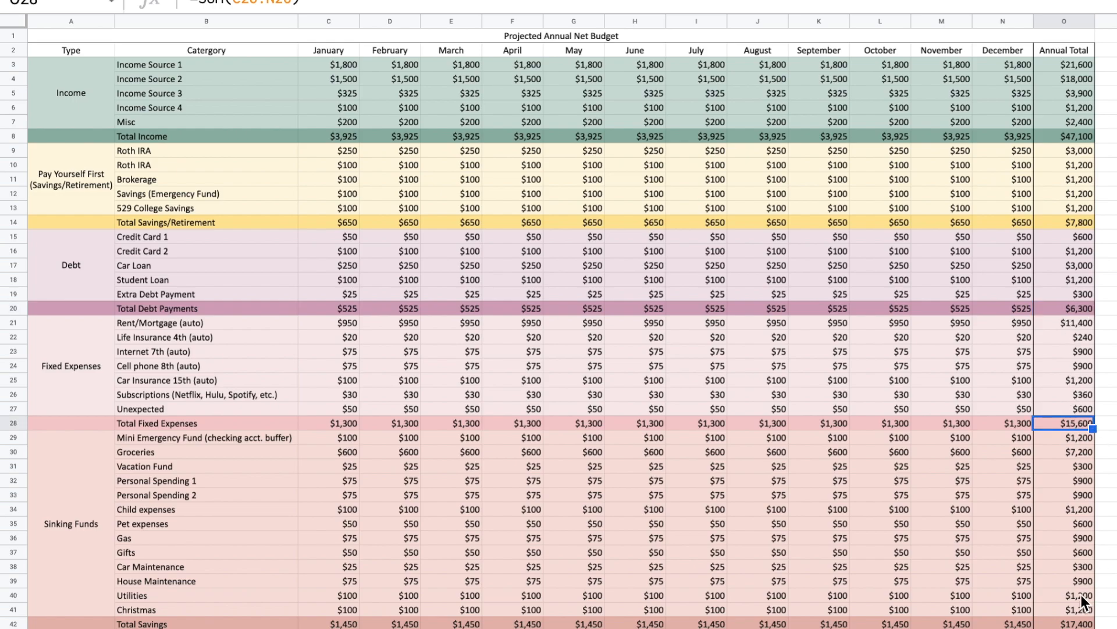
click(1081, 625)
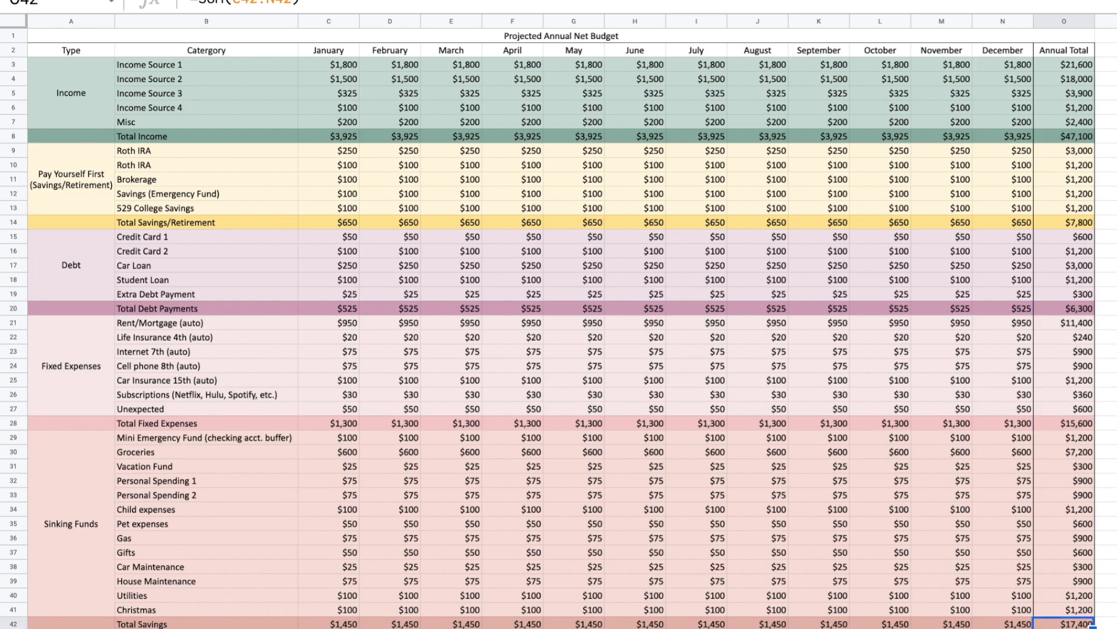
click(1081, 607)
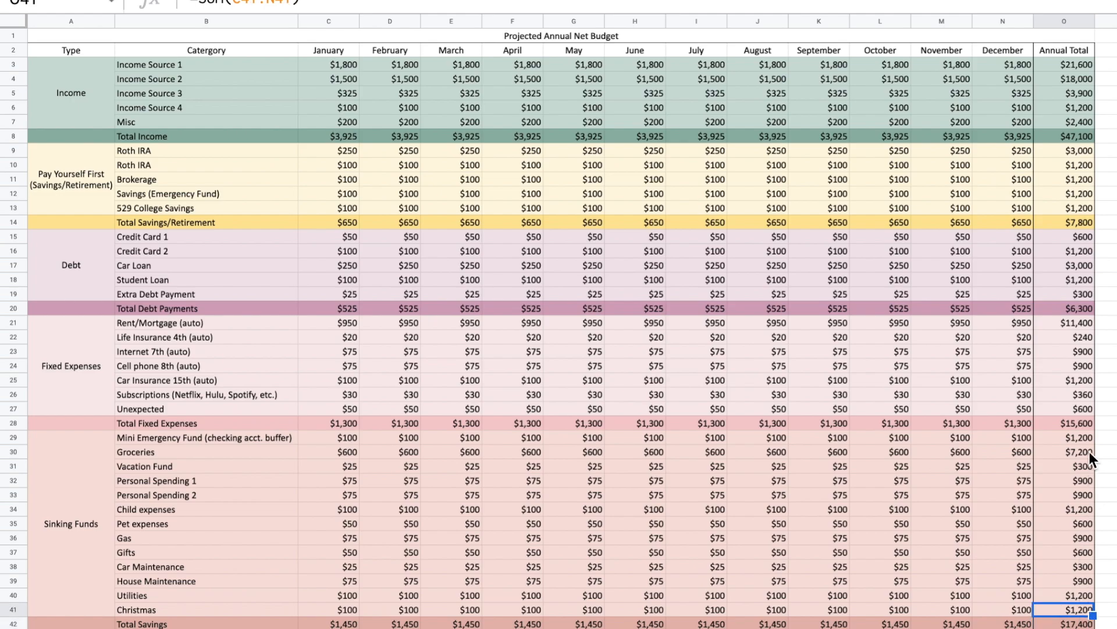
click(1082, 466)
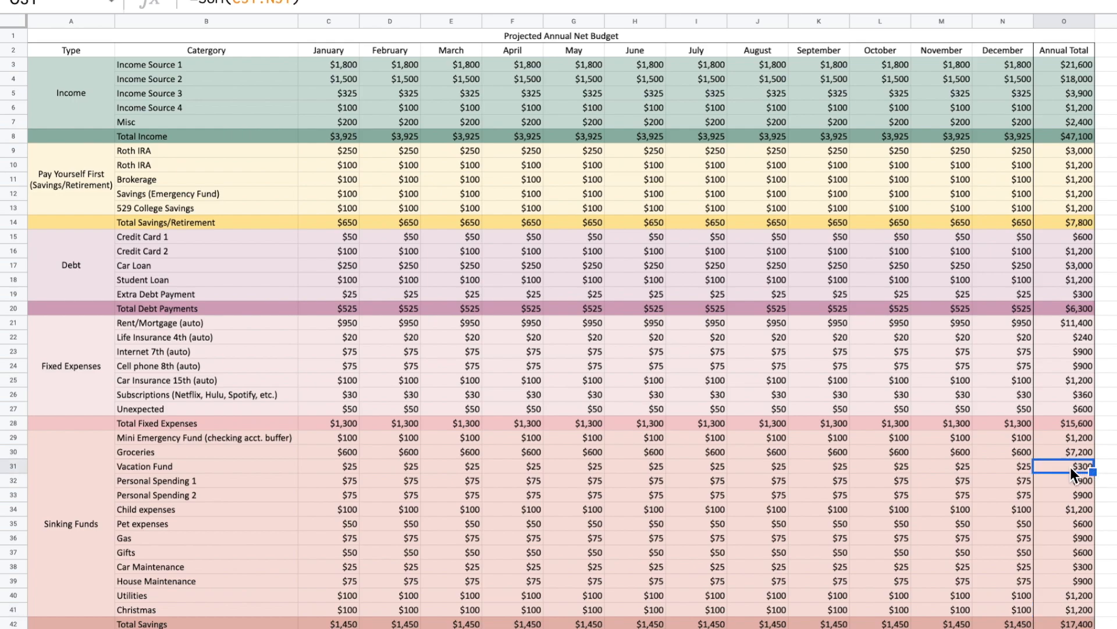
click(1081, 611)
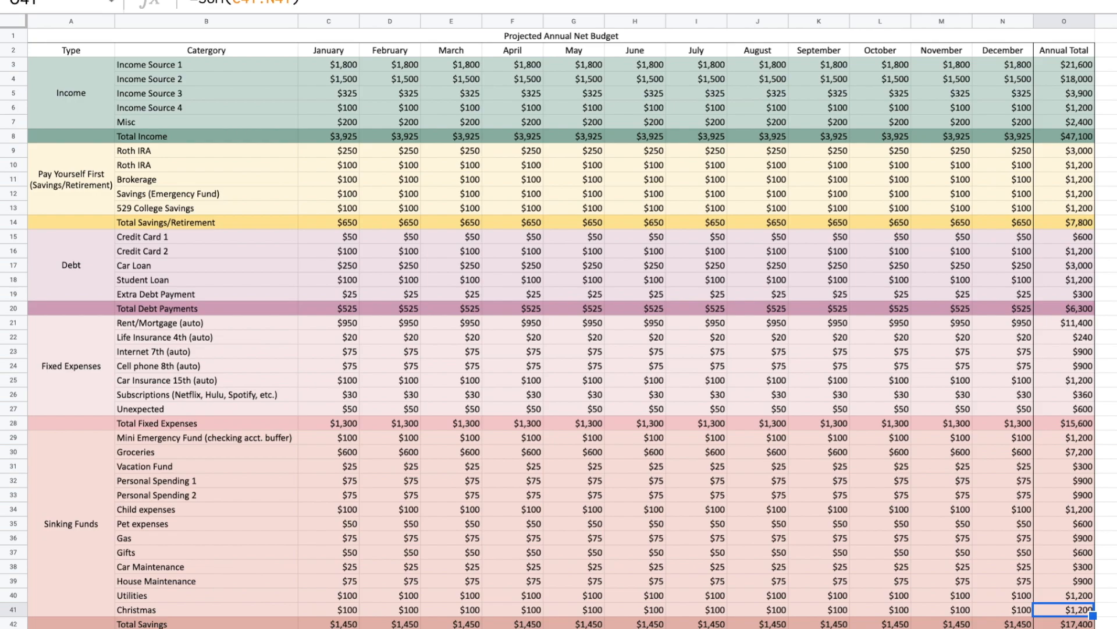
- Switch to the blank monthly budget sheet with a Taxes & Insurance section and examine the Taxes and Income Source 1 Budgeted cells
key(alt+Down)
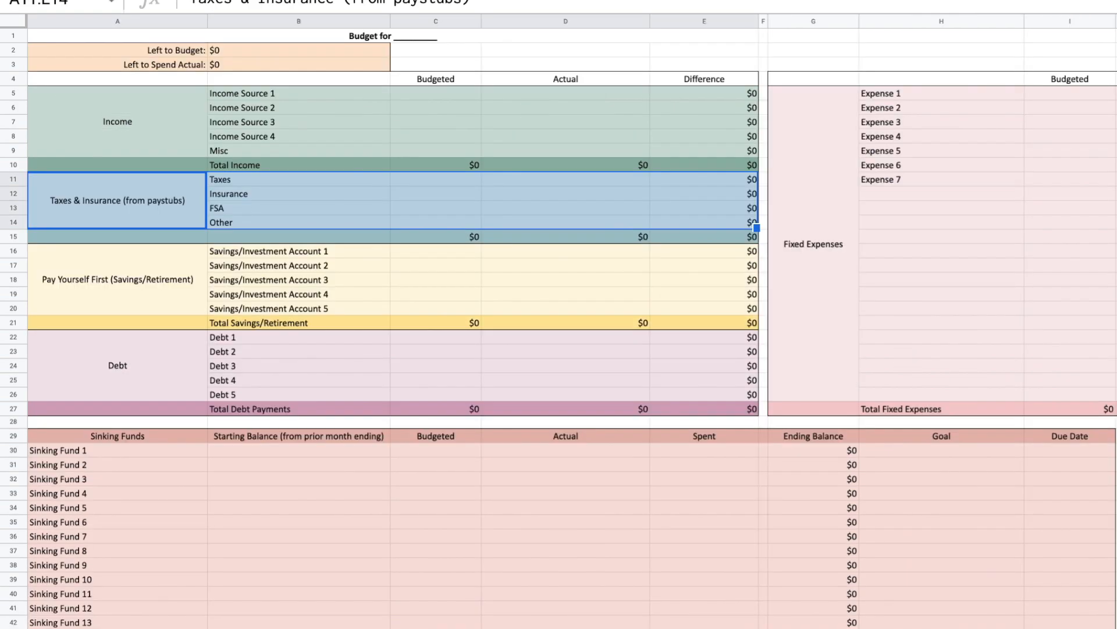
click(517, 265)
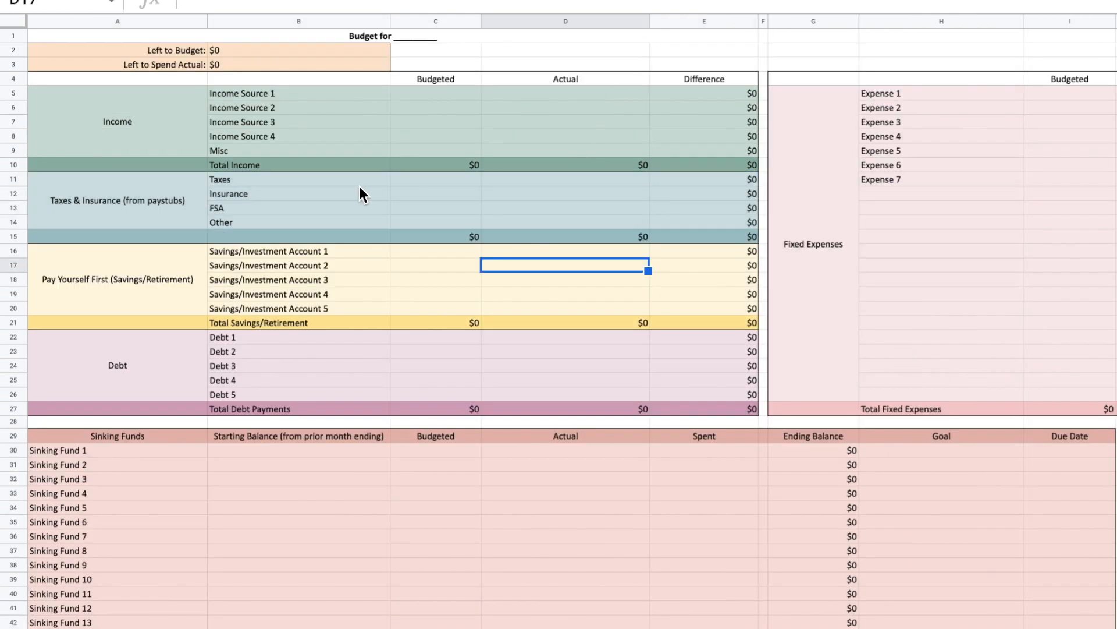
click(417, 184)
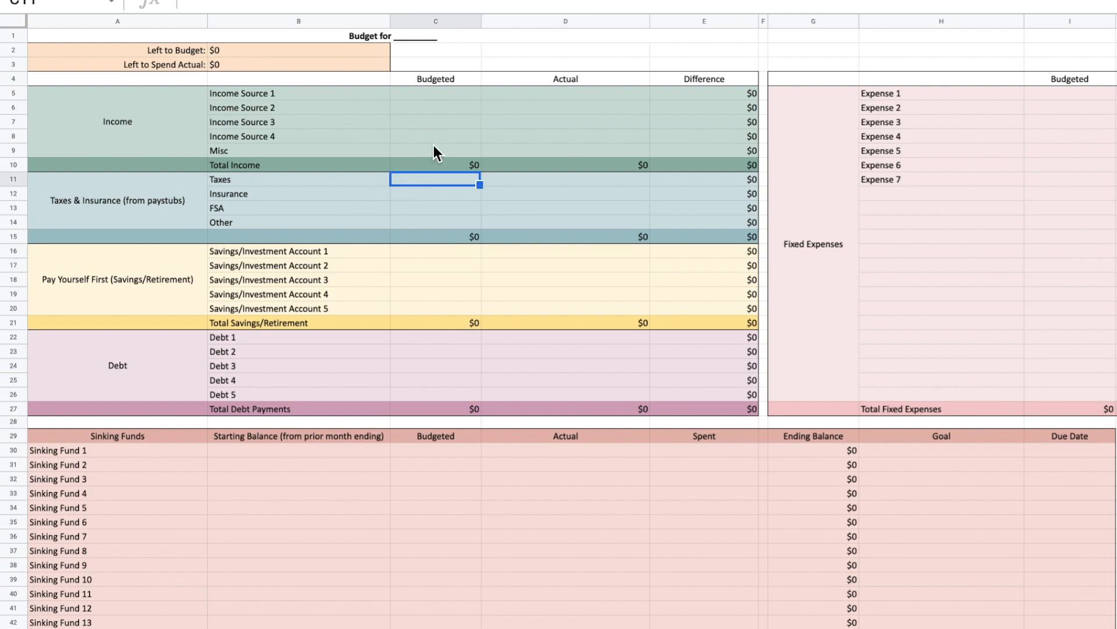
click(453, 99)
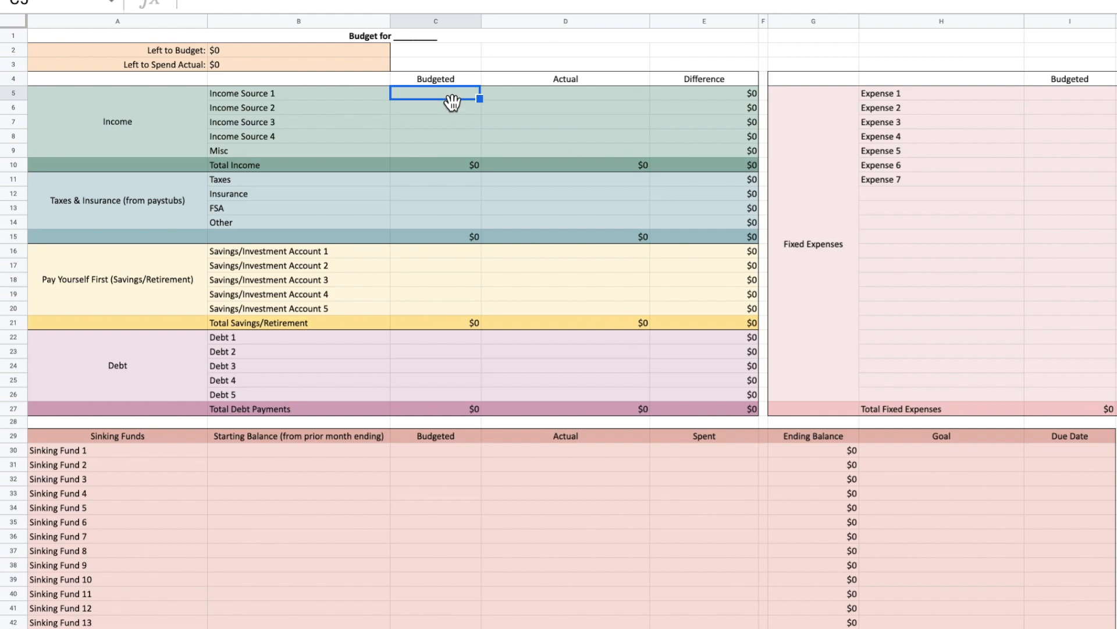
- Examine the Taxes, Insurance, FSA and Other rows under Taxes & Insurance, and the Budgeted cell for Savings/Investment Account 1
click(438, 192)
key(Down)
key(Down)
key(Up)
key(Left)
key(Up)
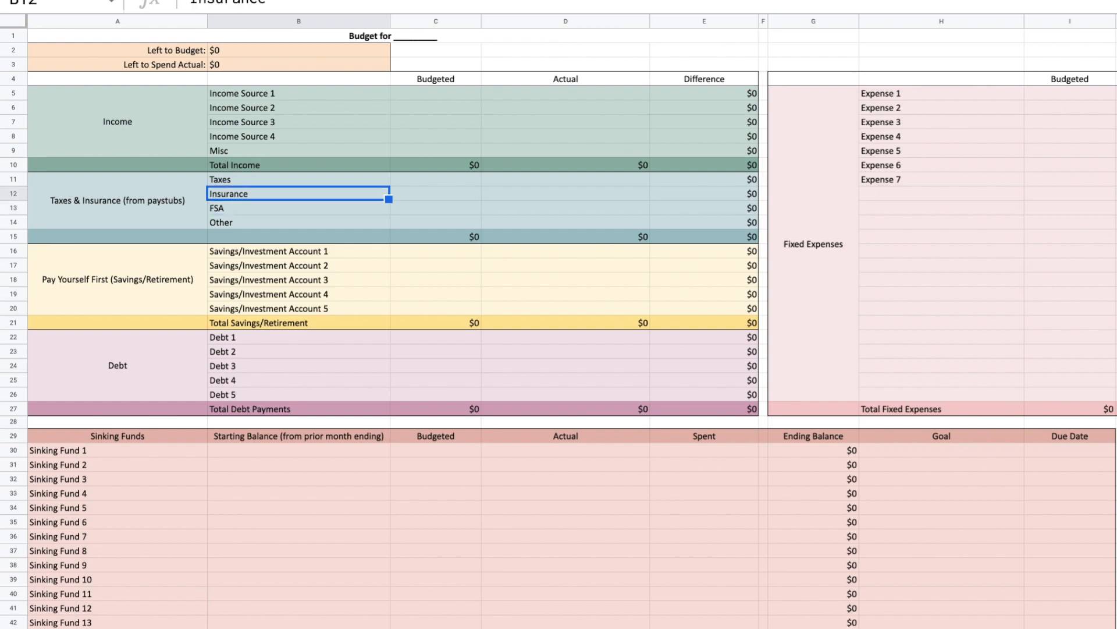
key(Up)
key(Down)
key(Down)
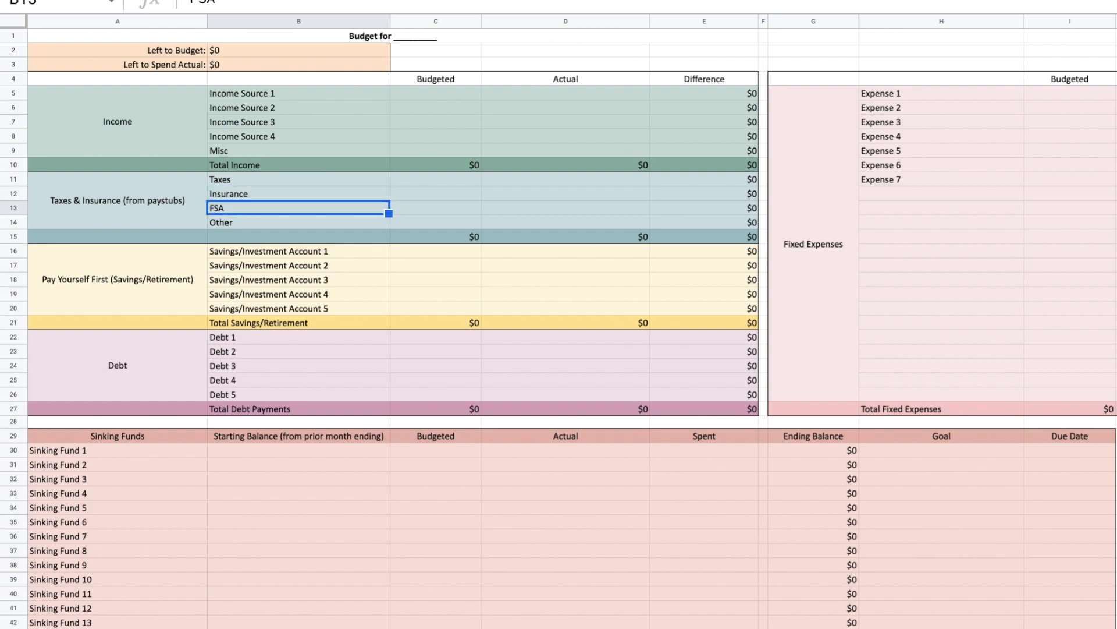
key(Down)
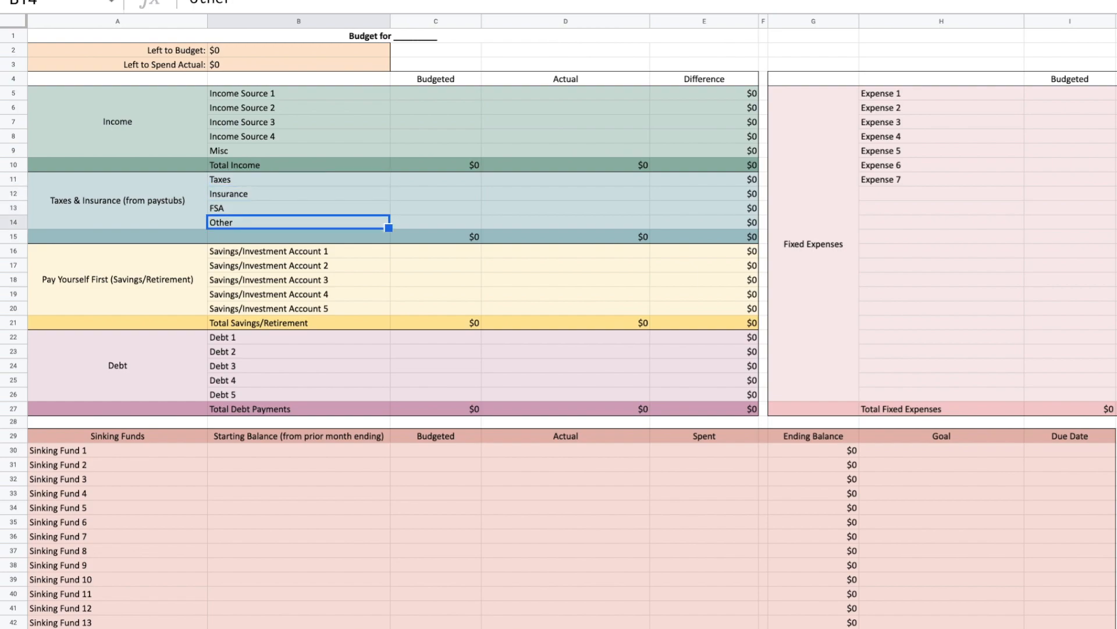
key(Up)
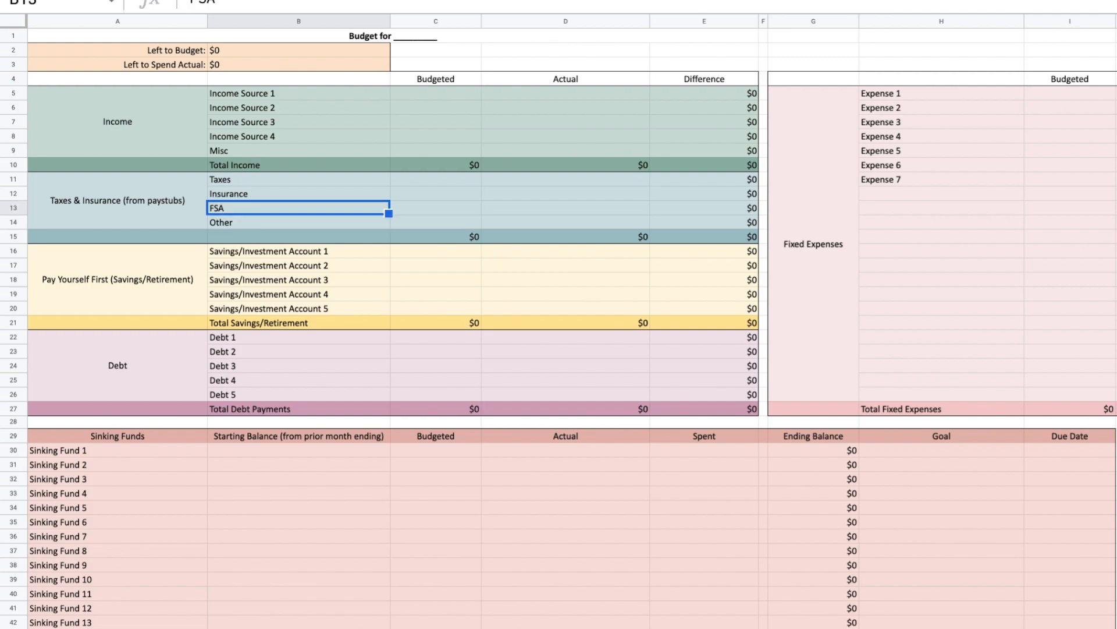
key(Right)
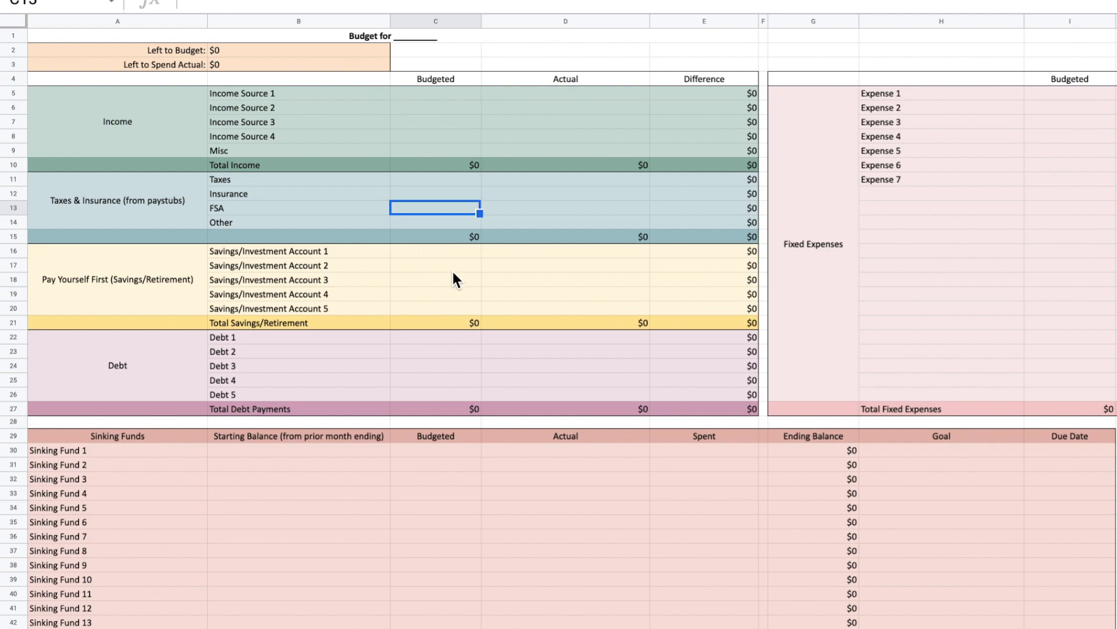
click(433, 253)
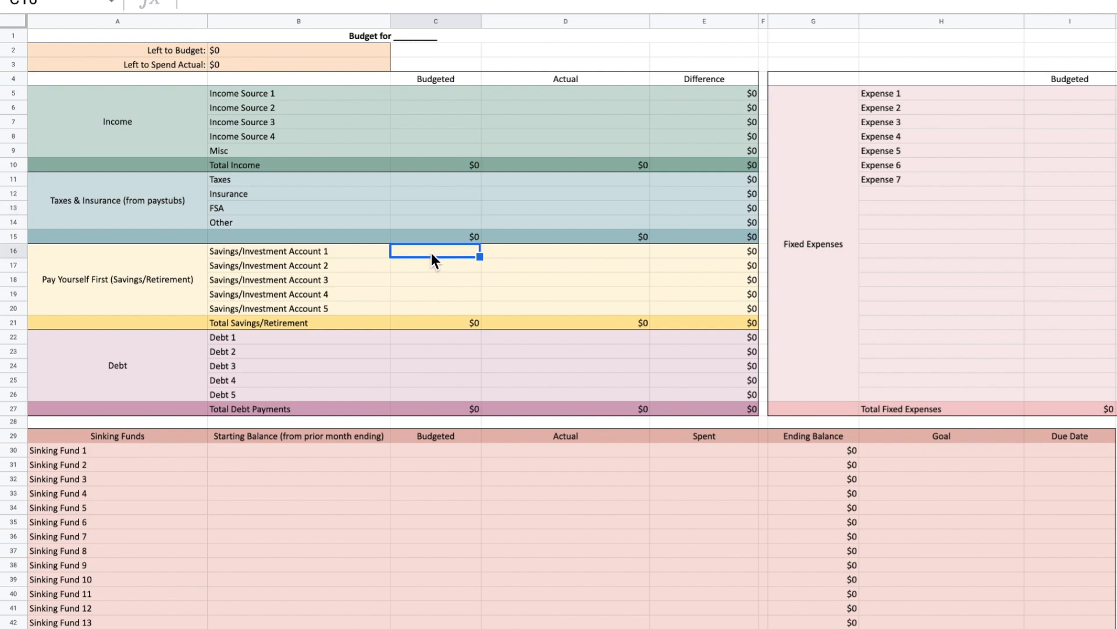